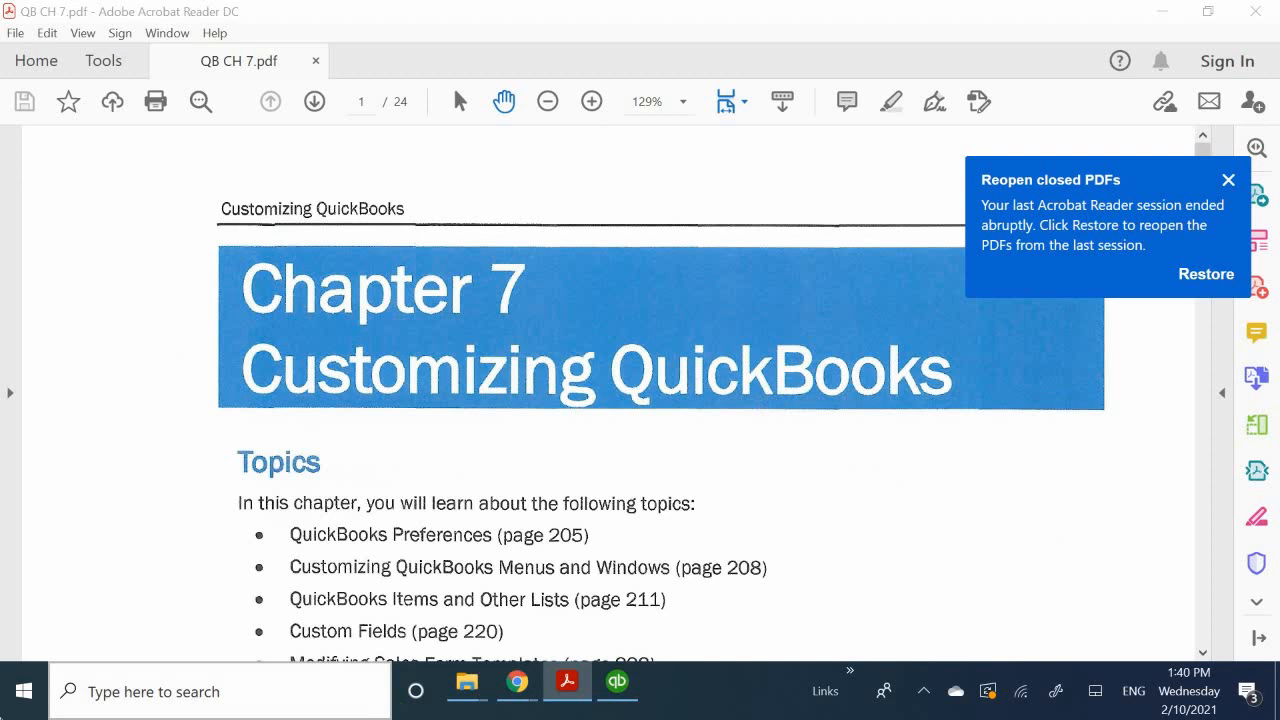
Step: Read the Chapter 7 topics, the restore-file note and the introduction to User and Company Preferences in the PDF
scroll(490, 414, down, 3)
scroll(490, 414, down, 2)
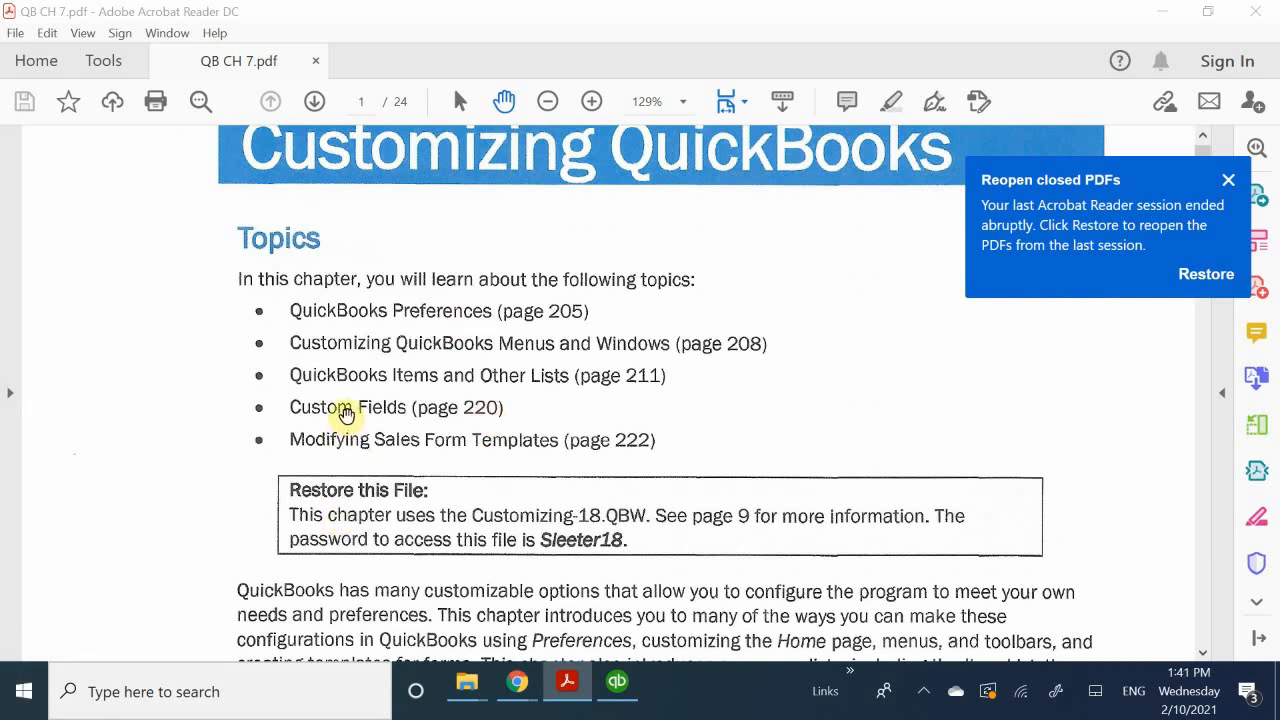
scroll(300, 370, up, 1)
scroll(249, 380, down, 2)
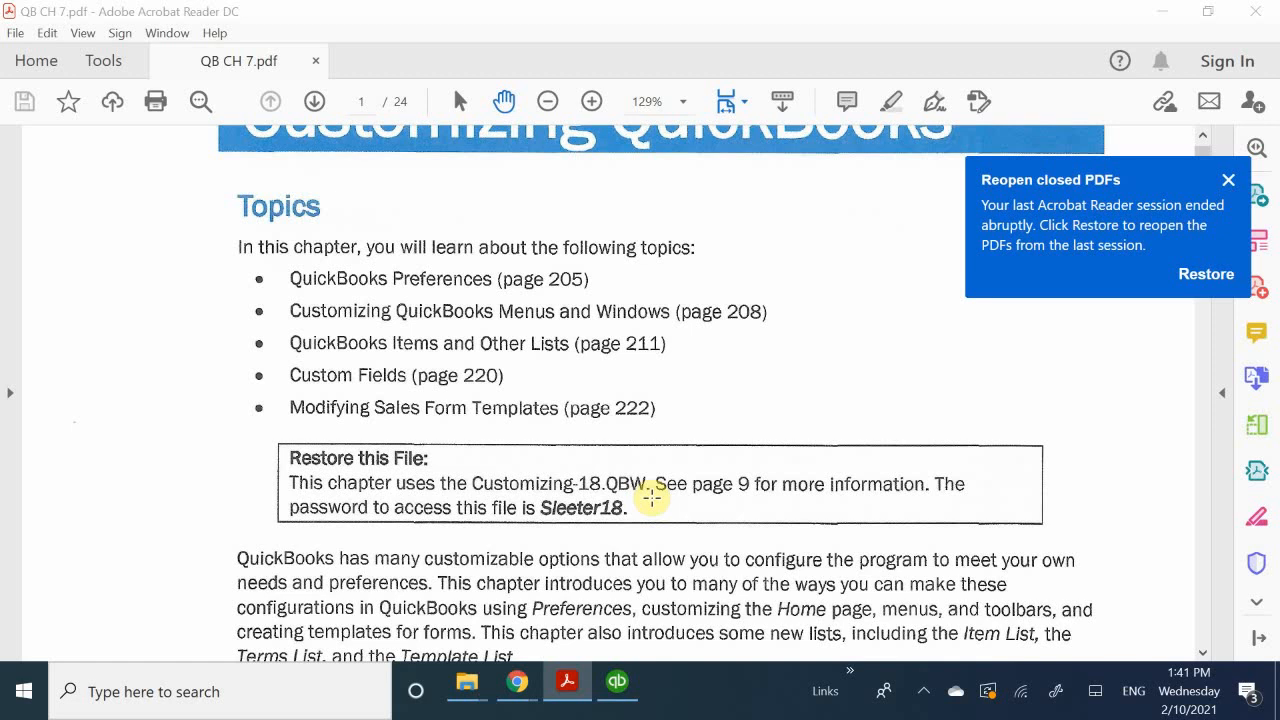
scroll(652, 497, down, 3)
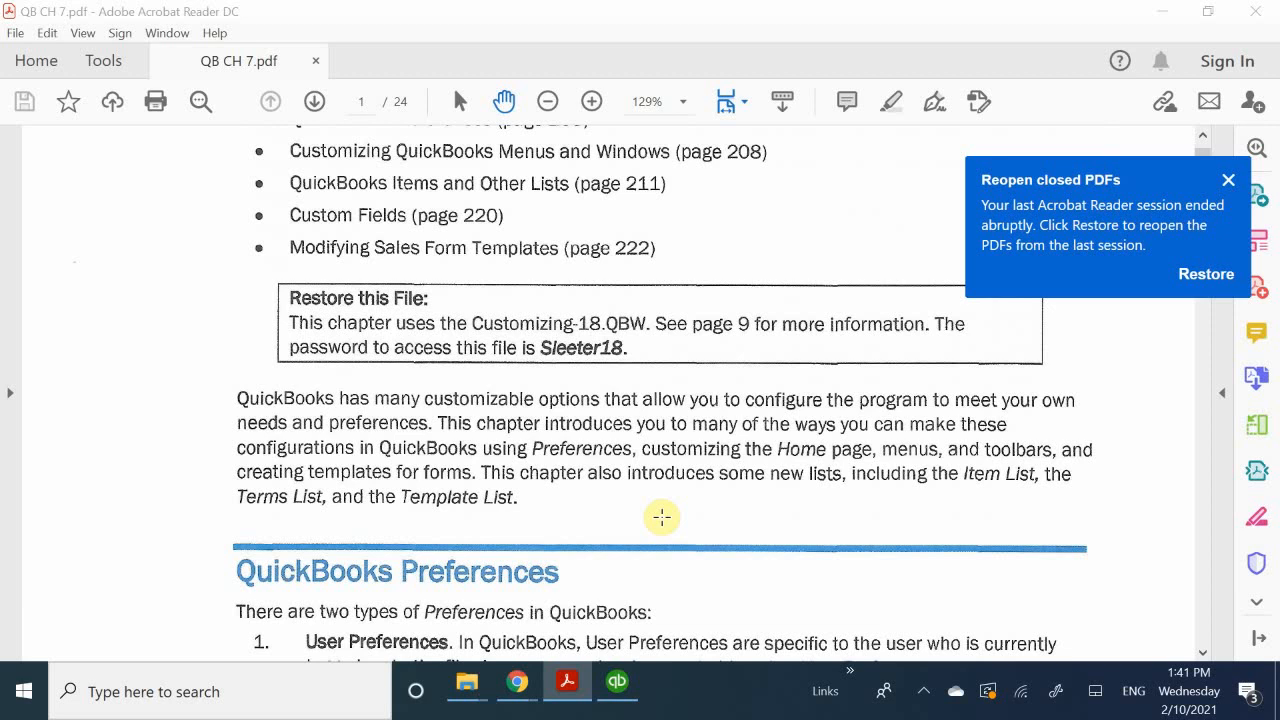
scroll(662, 517, down, 1)
scroll(578, 510, down, 1)
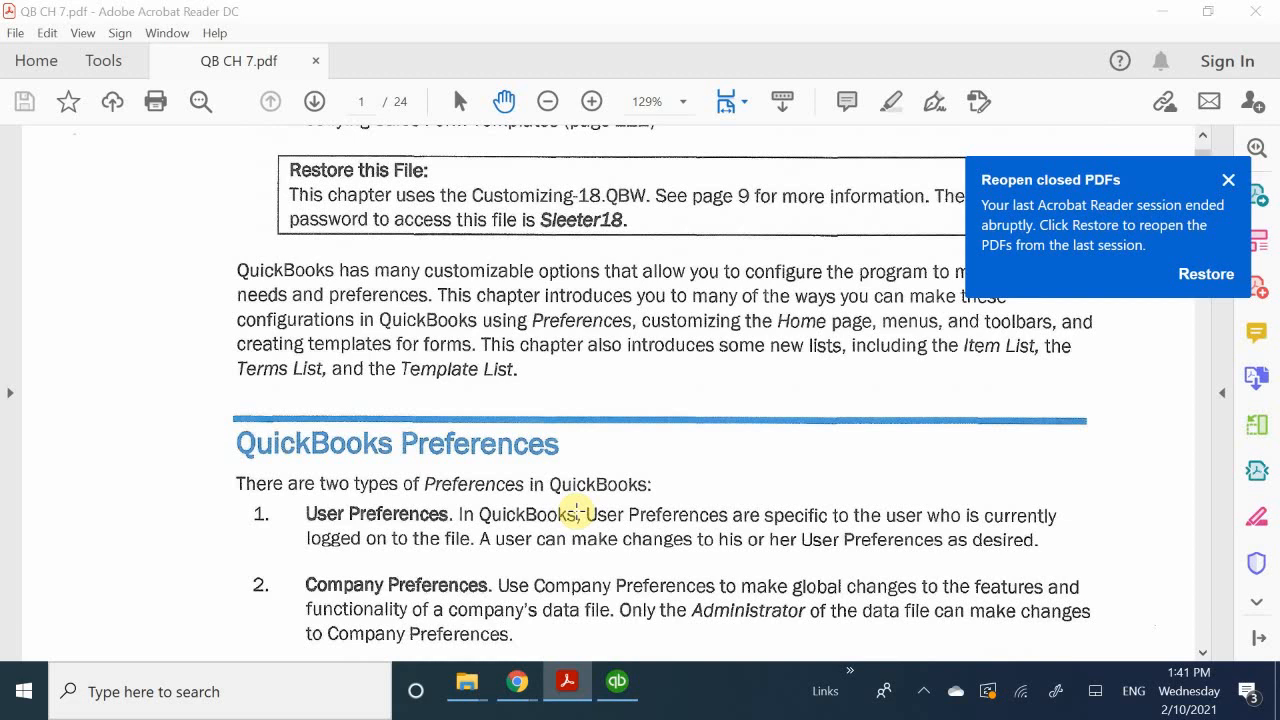
scroll(580, 515, down, 2)
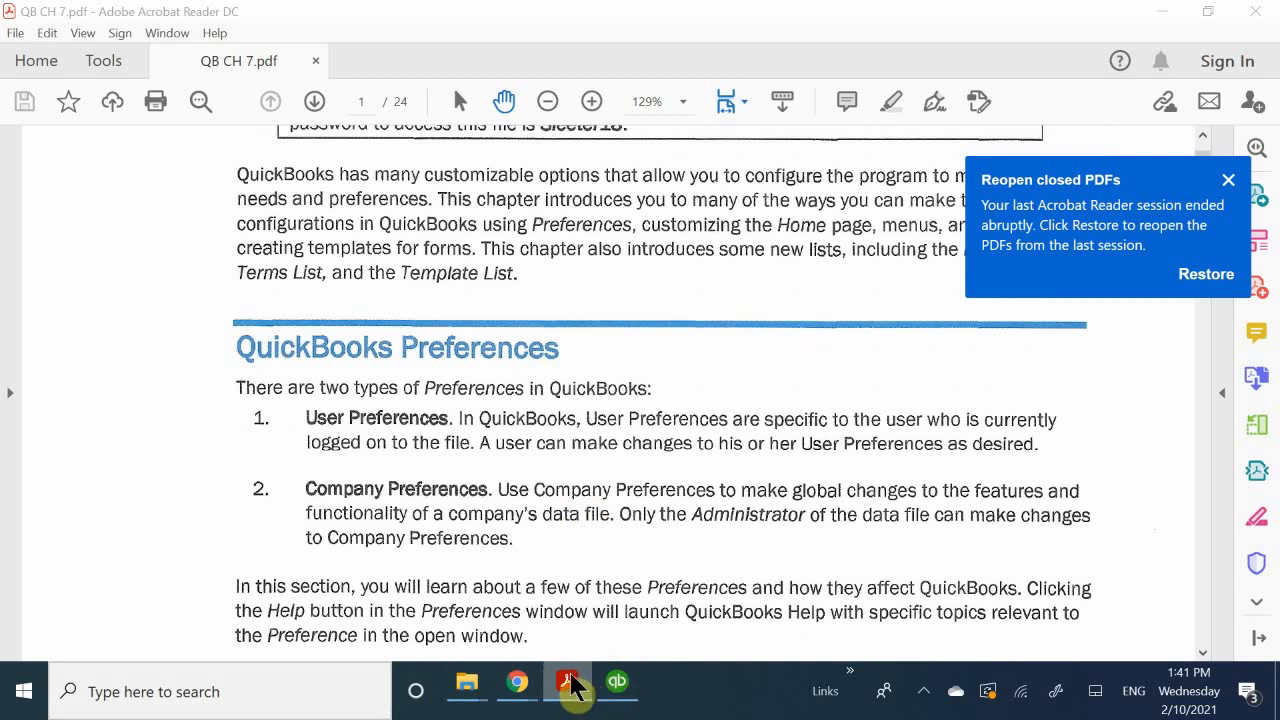
Step: Switch to QuickBooks to view the company file's Home page, and return to the chapter PDF
mouse_move(614, 697)
click(593, 603)
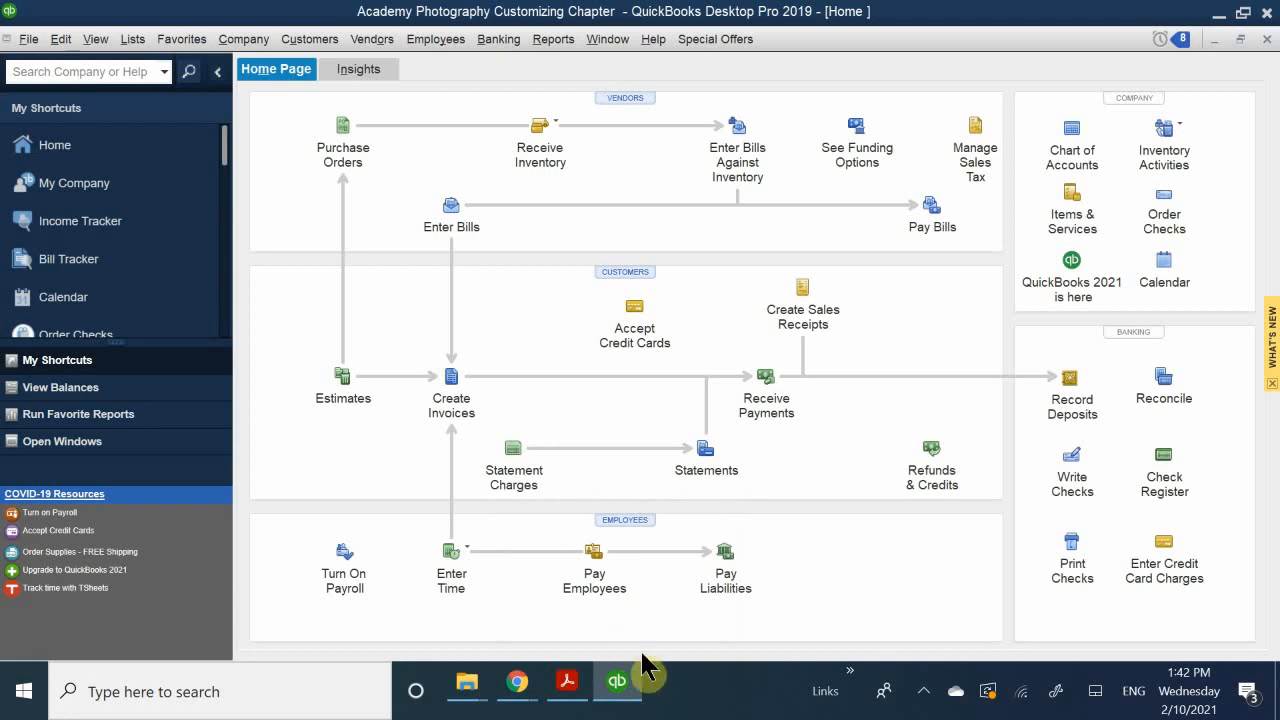
mouse_move(622, 672)
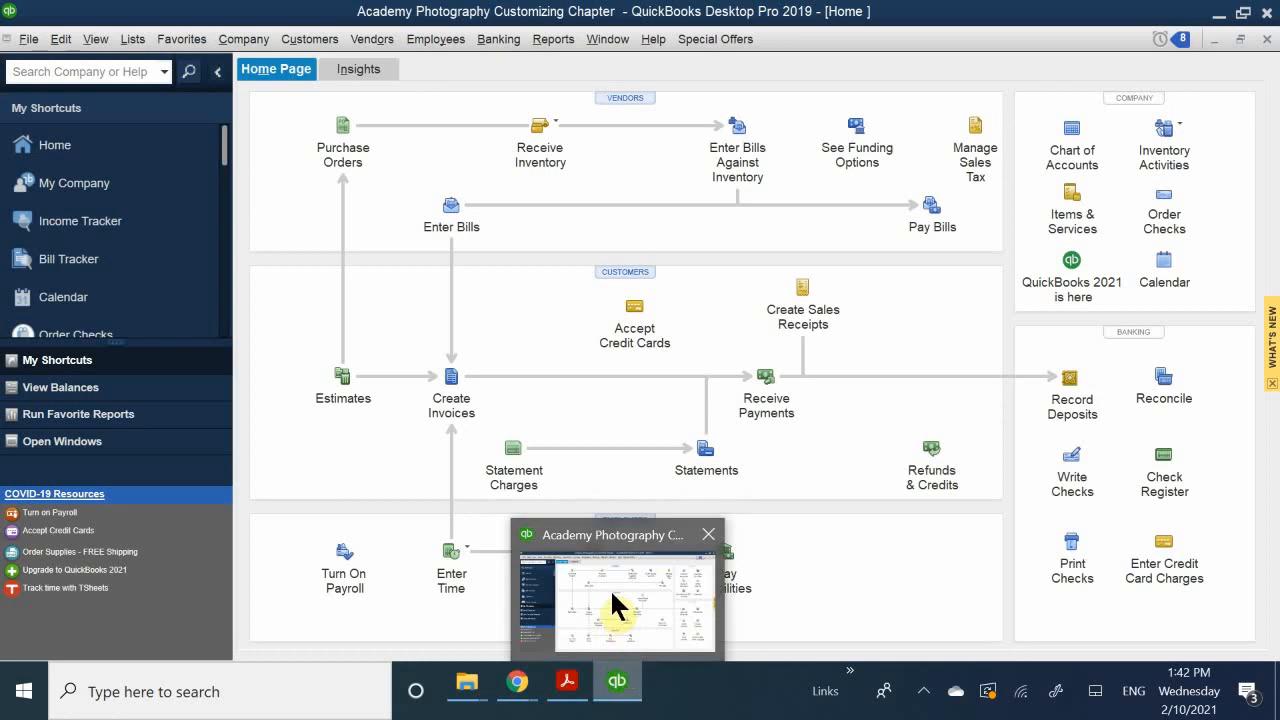
click(567, 684)
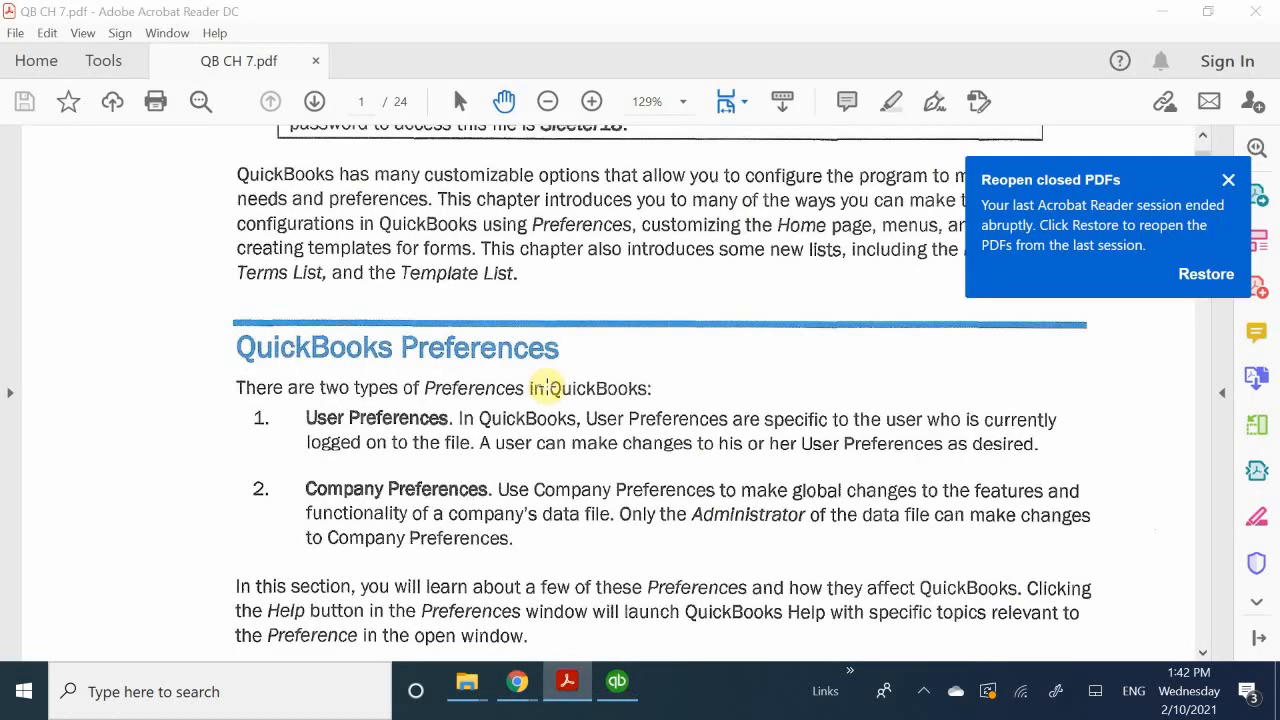
Step: Read the Setting User Preferences steps and the Desktop View practice instructions with its figure on page 206
scroll(548, 386, up, 1)
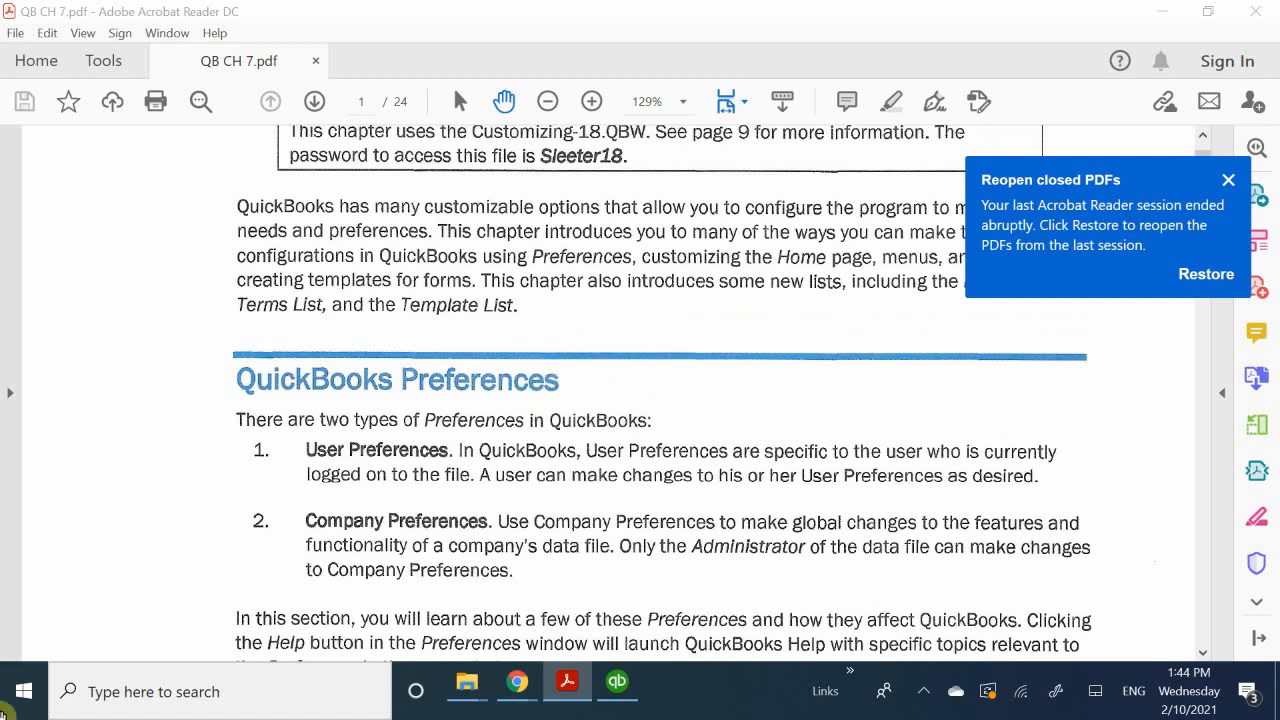
scroll(429, 480, down, 4)
scroll(468, 485, down, 5)
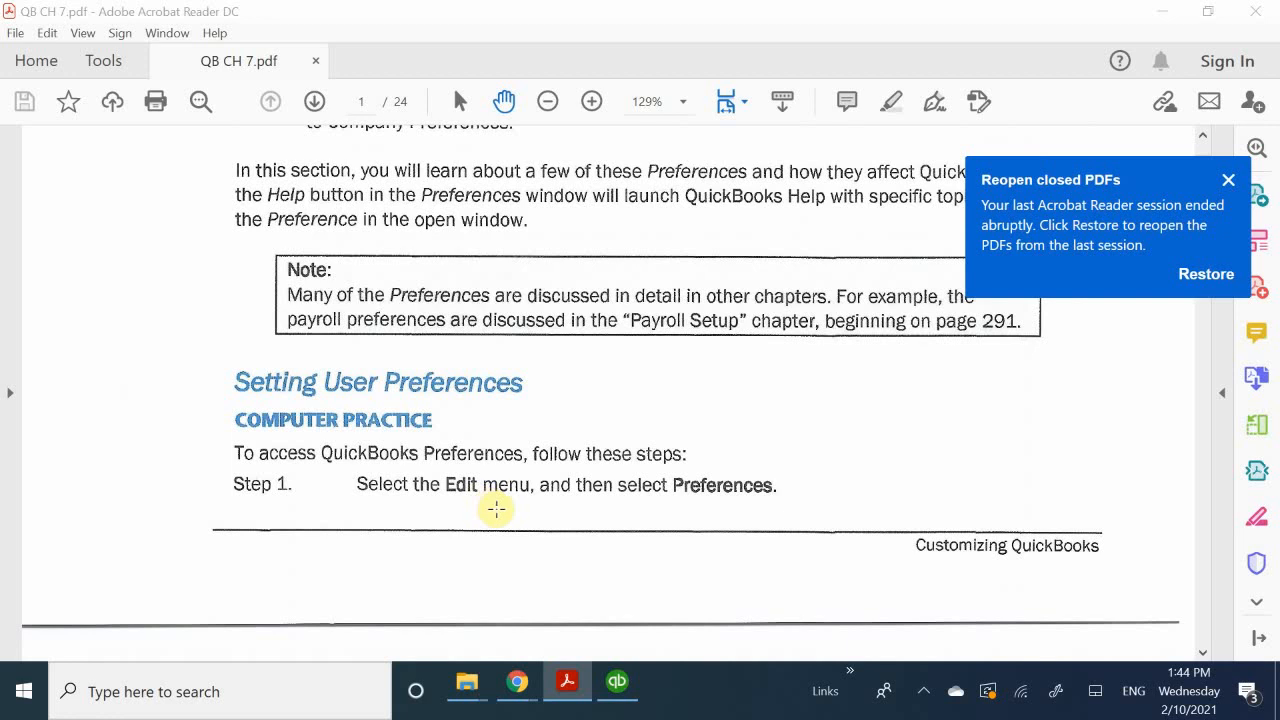
scroll(530, 459, down, 3)
scroll(533, 461, down, 10)
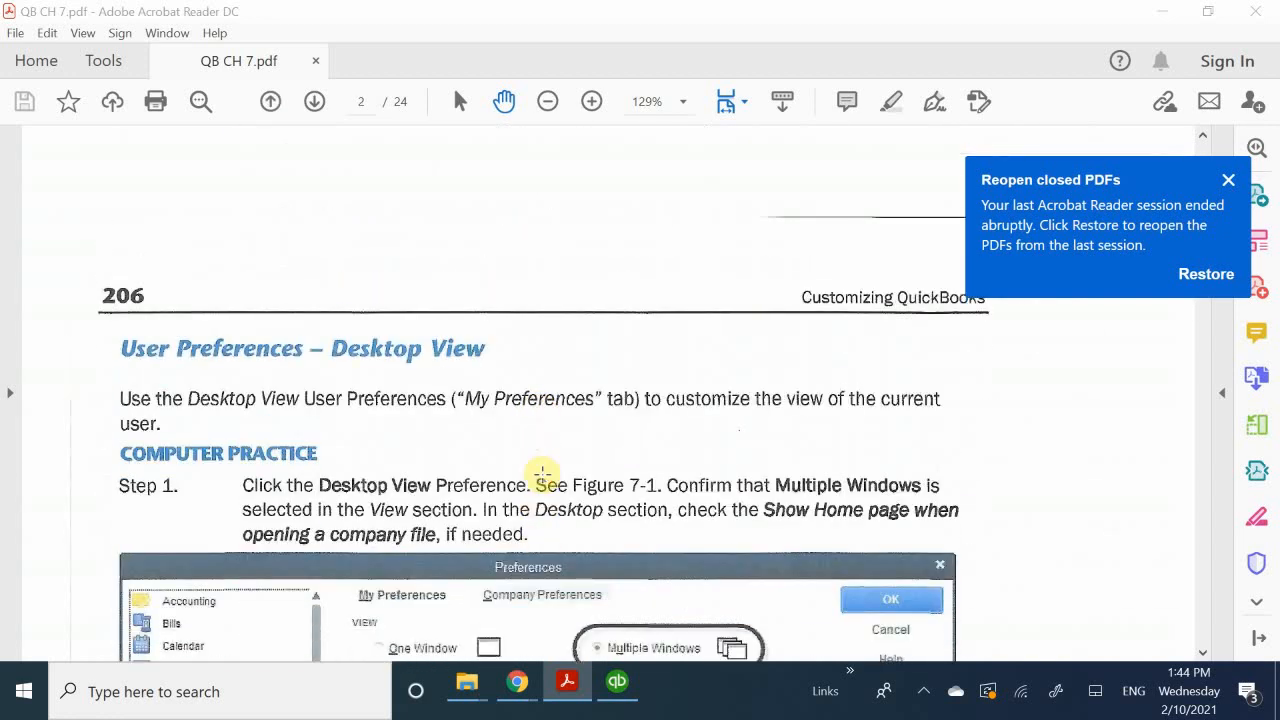
scroll(740, 415, down, 5)
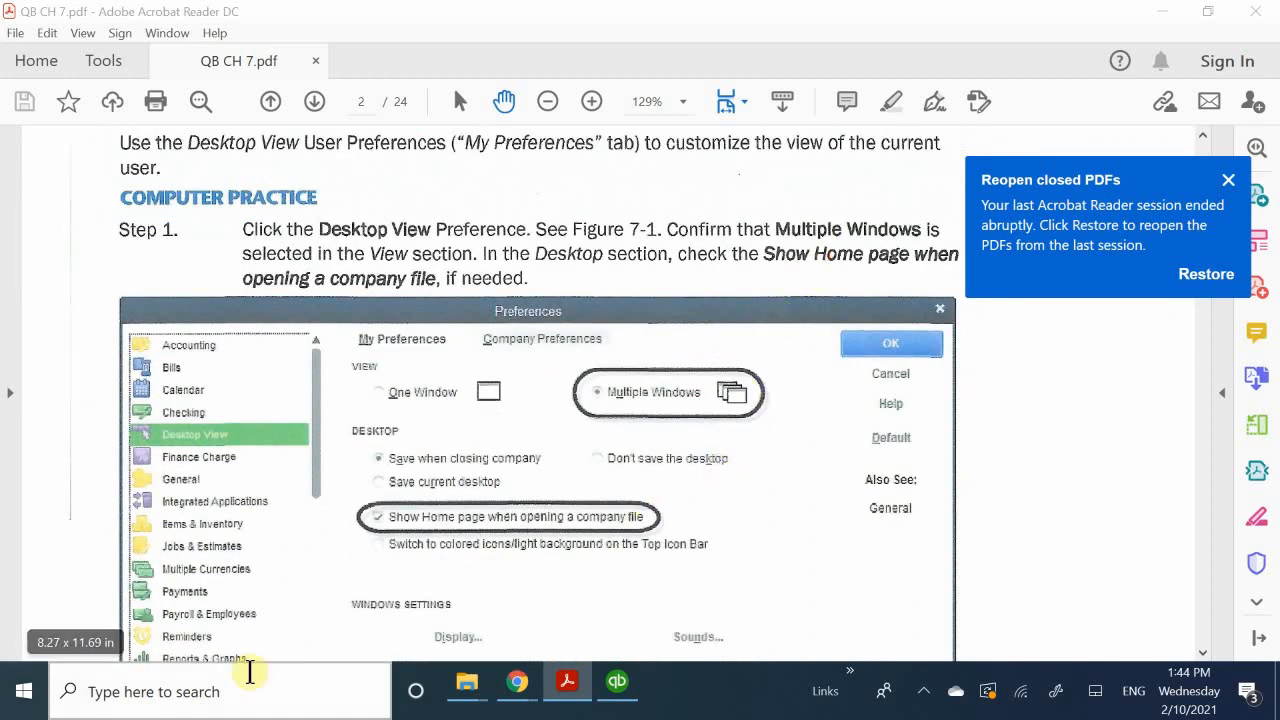
Step: Switch to QuickBooks and open the Desktop View section of the user's own preferences
click(617, 683)
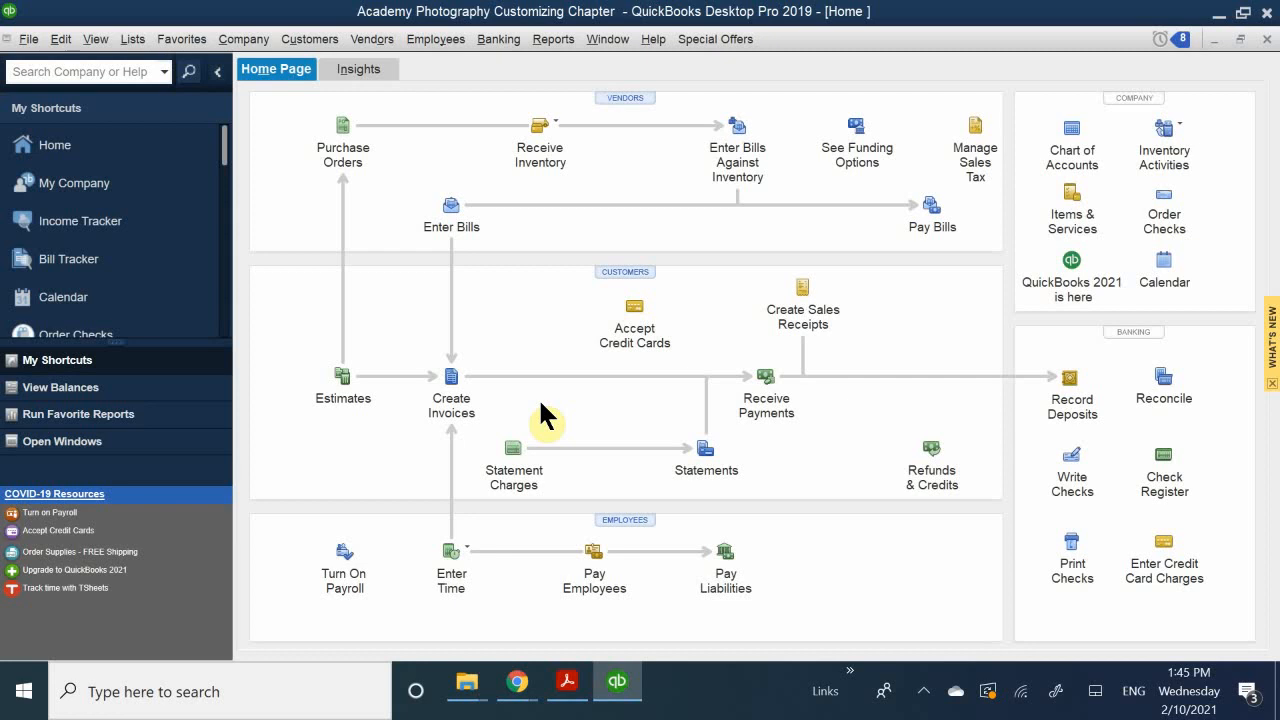
click(55, 40)
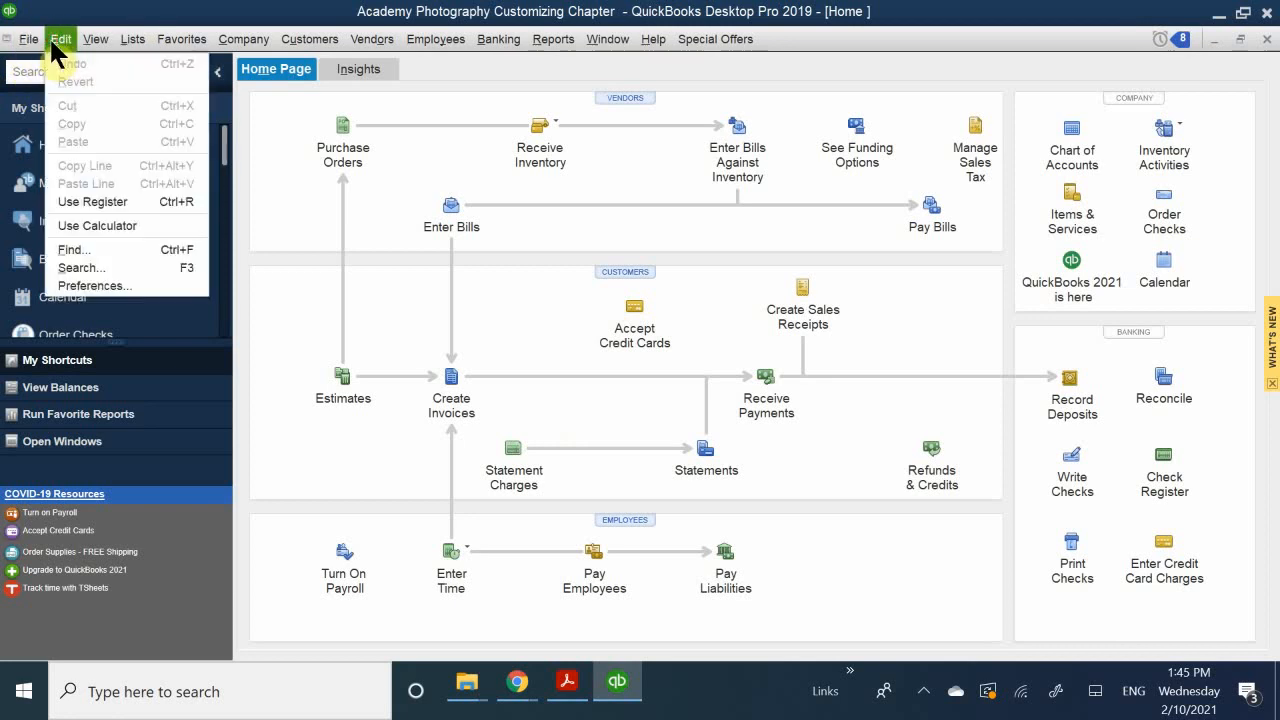
click(135, 282)
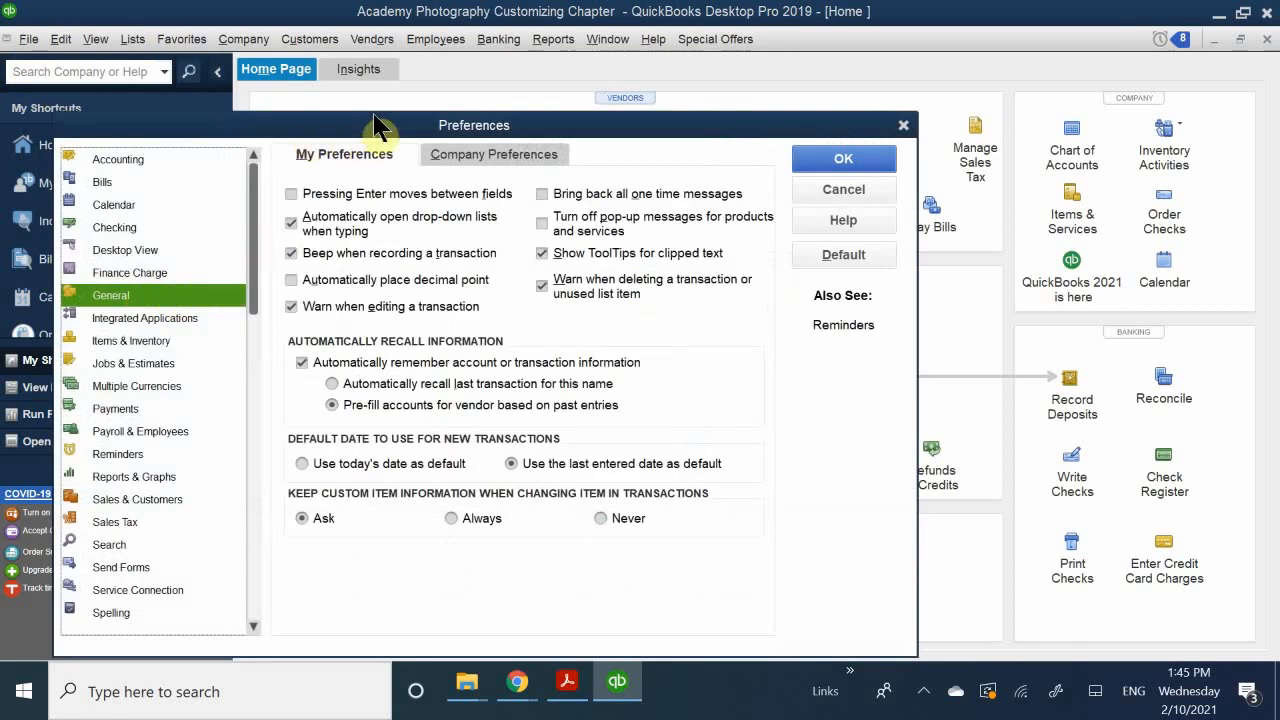
mouse_move(420, 125)
mouse_down()
mouse_move(615, 140)
mouse_move(672, 66)
mouse_up()
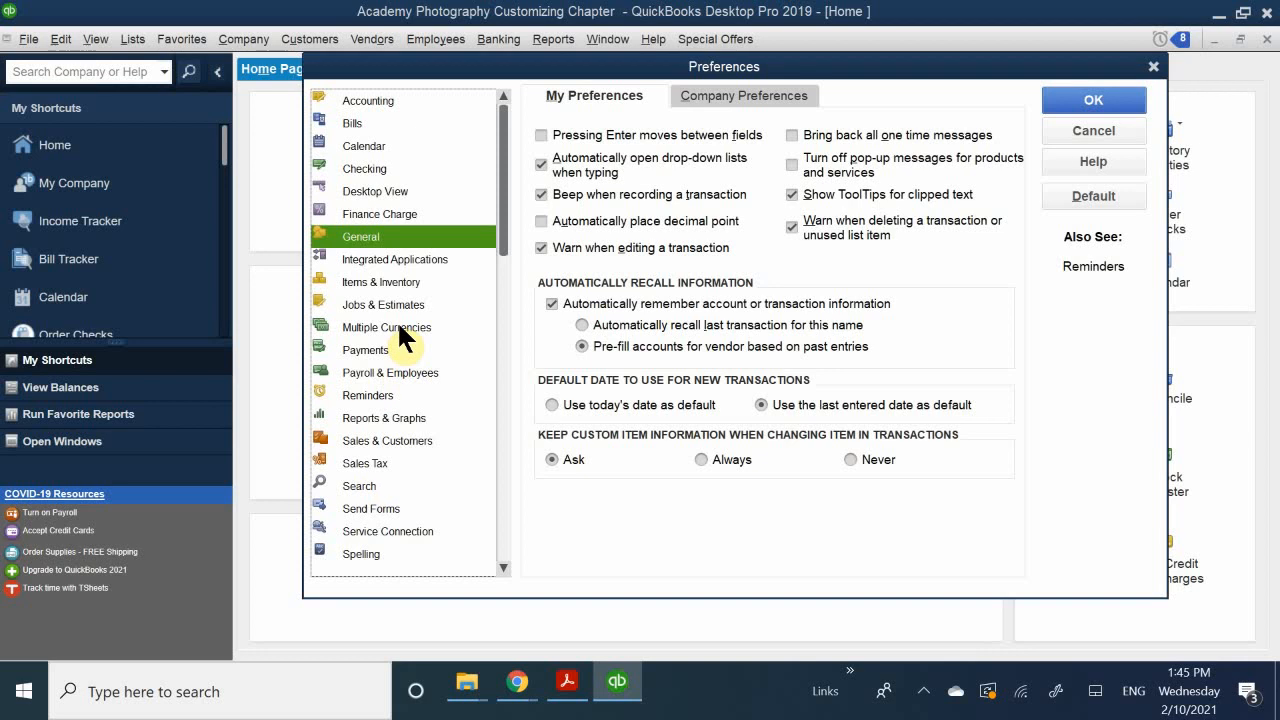
click(385, 189)
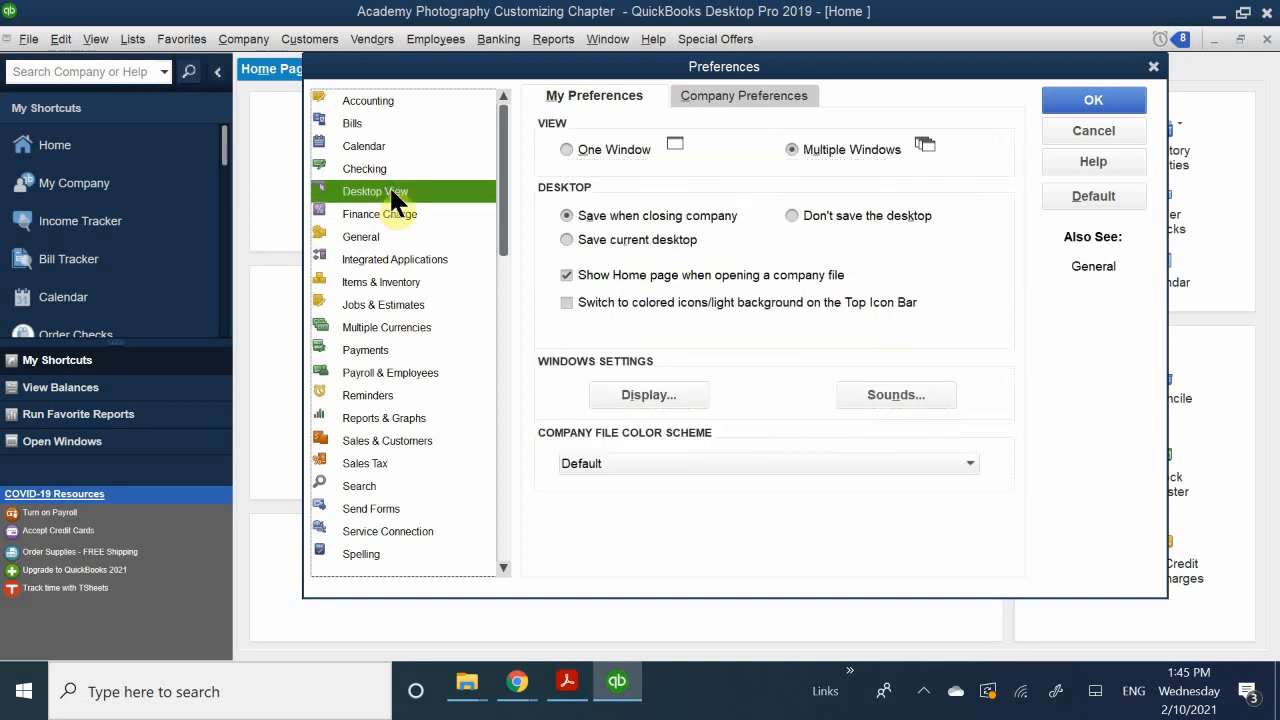
click(587, 91)
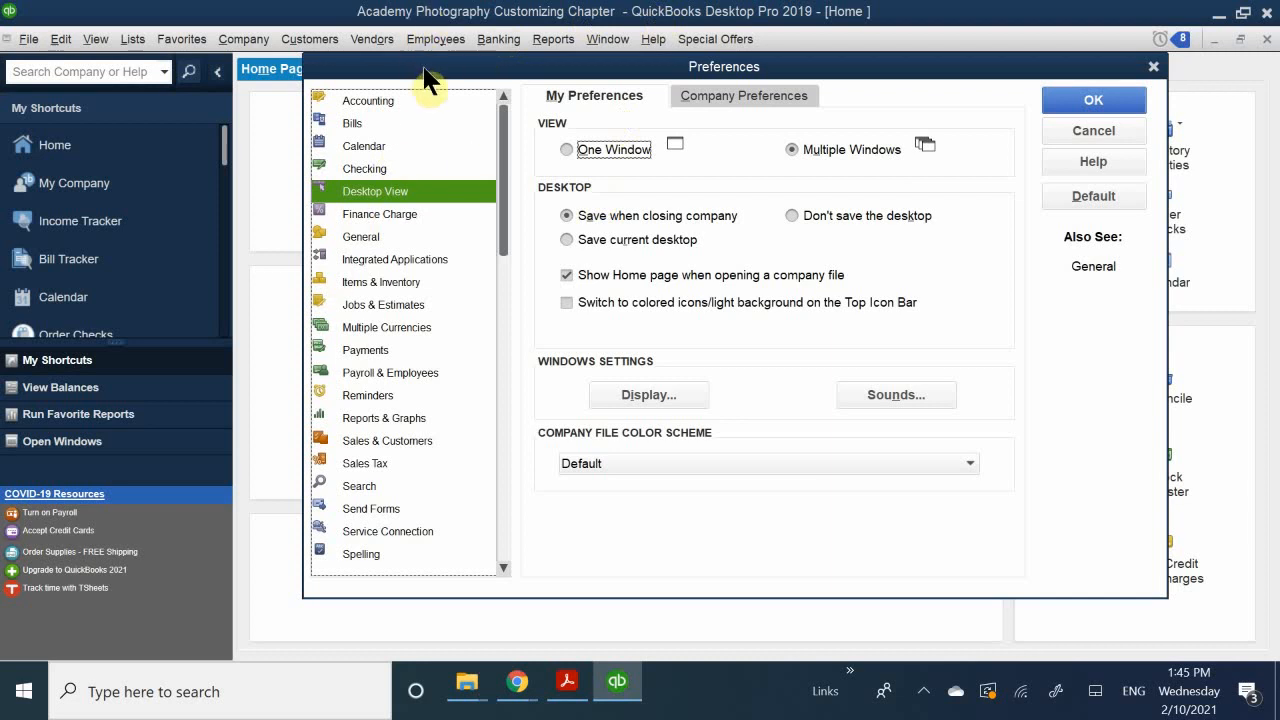
Step: Set the Desktop View preference to One Window and apply it
drag(463, 72, 567, 273)
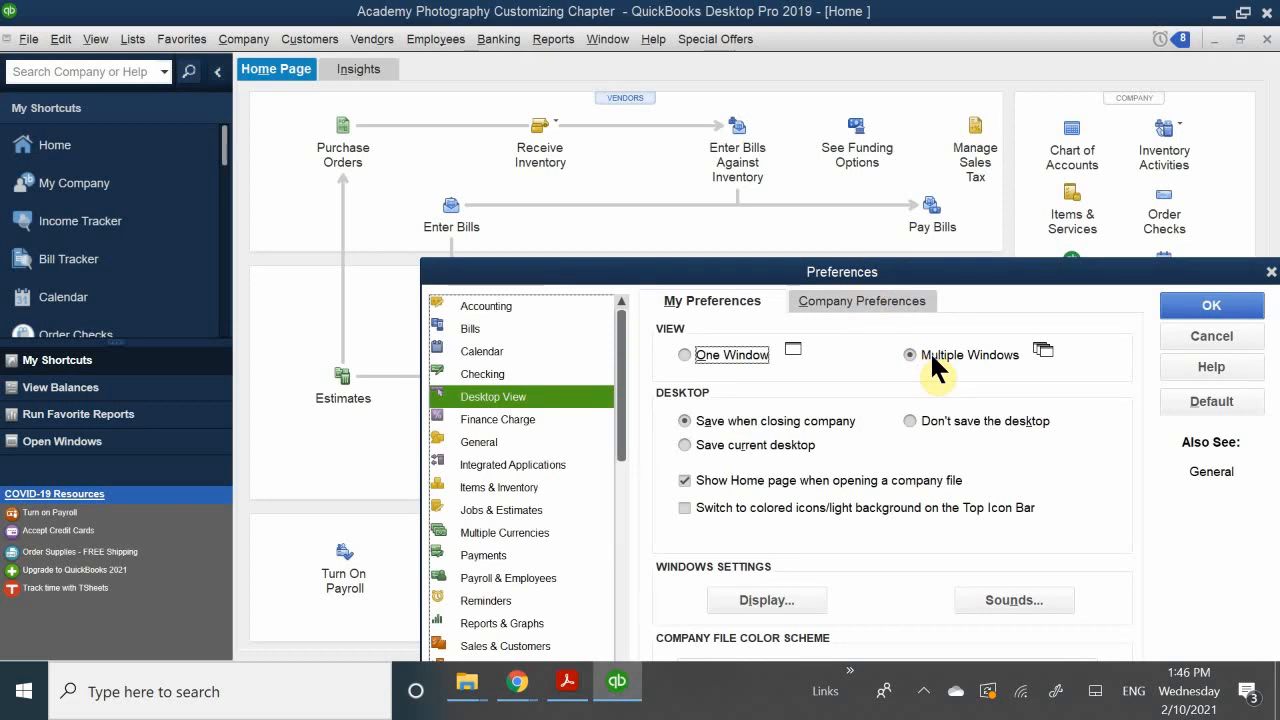
click(716, 354)
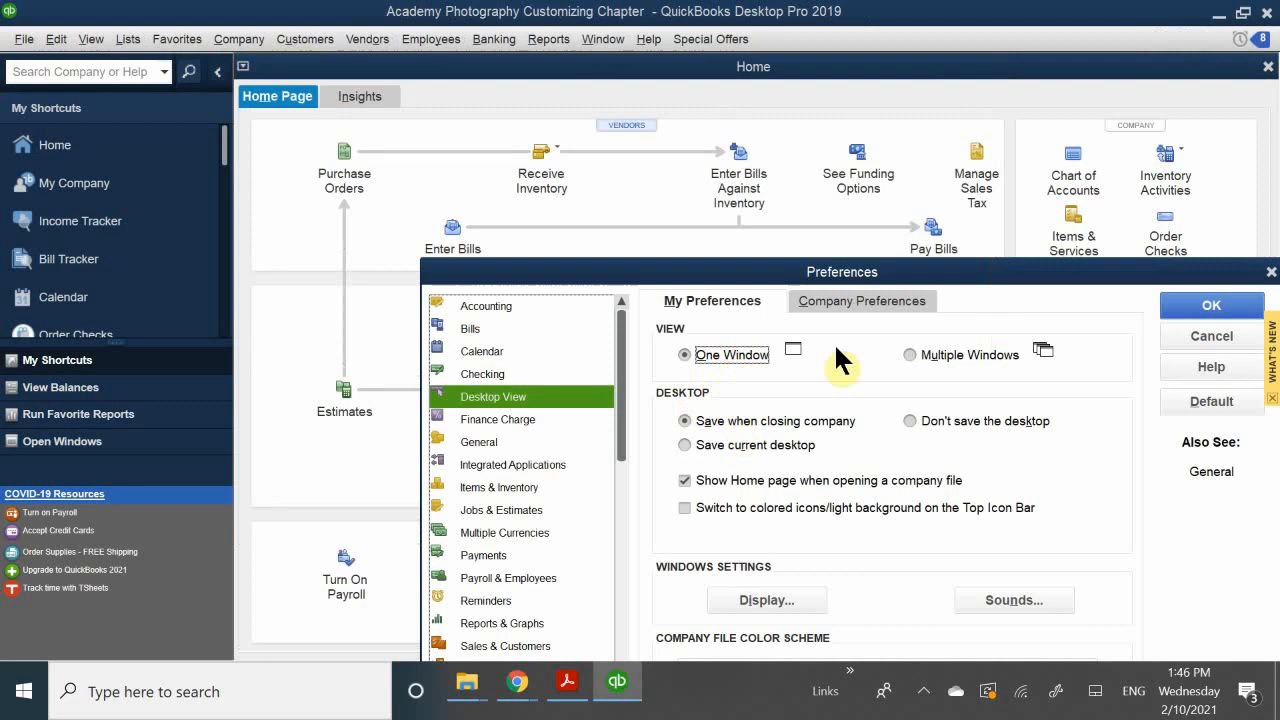
click(1190, 306)
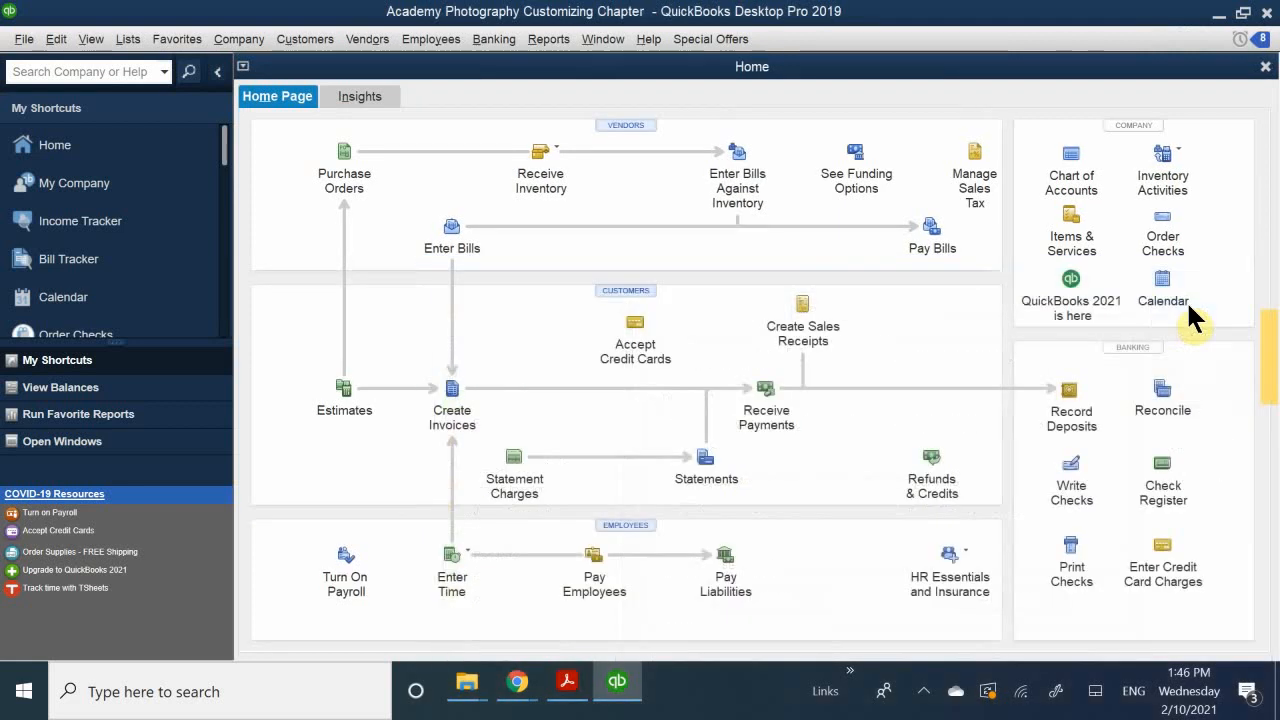
Step: Open the Enter Bills form from the Home page, and open the Accounts Payable register
click(607, 62)
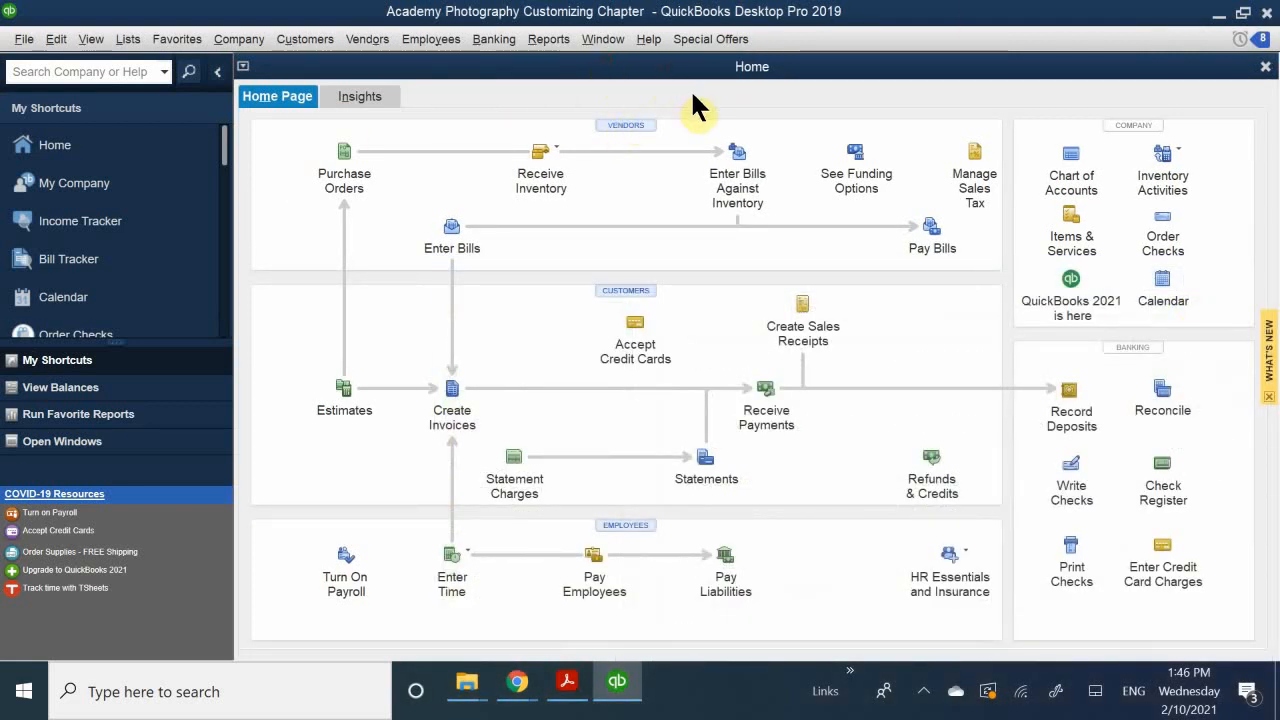
click(459, 248)
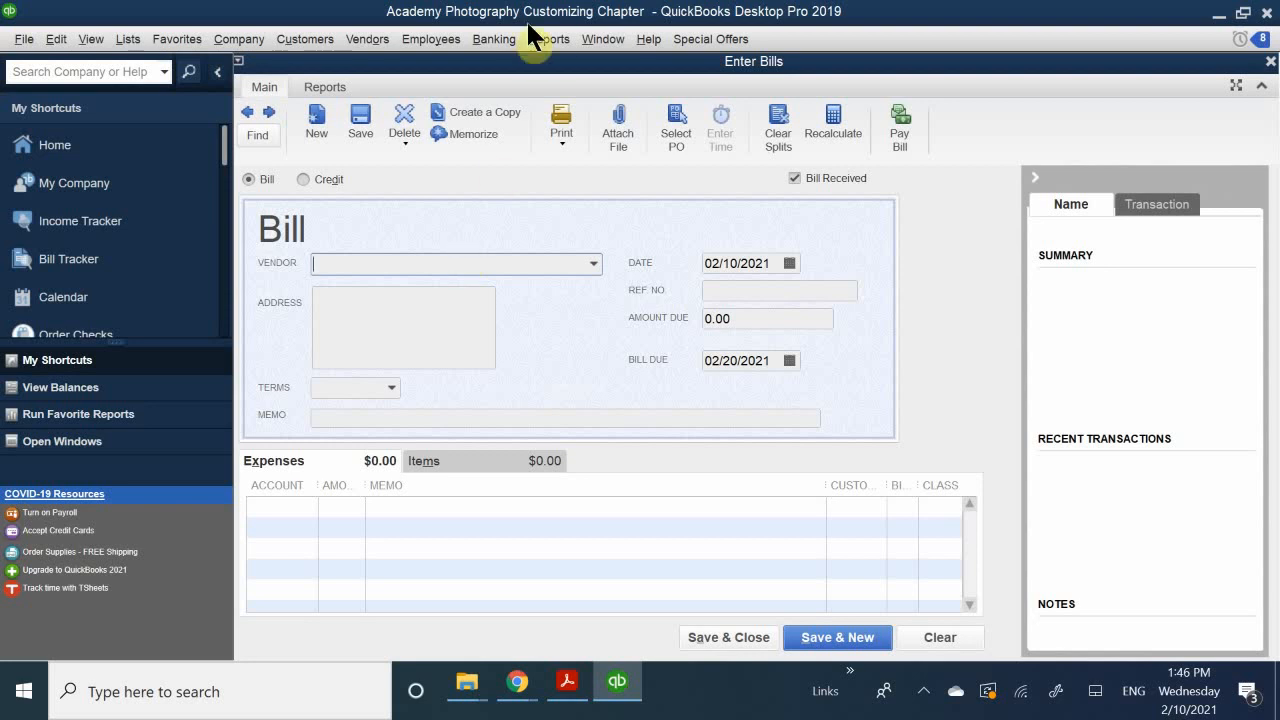
click(480, 42)
click(482, 119)
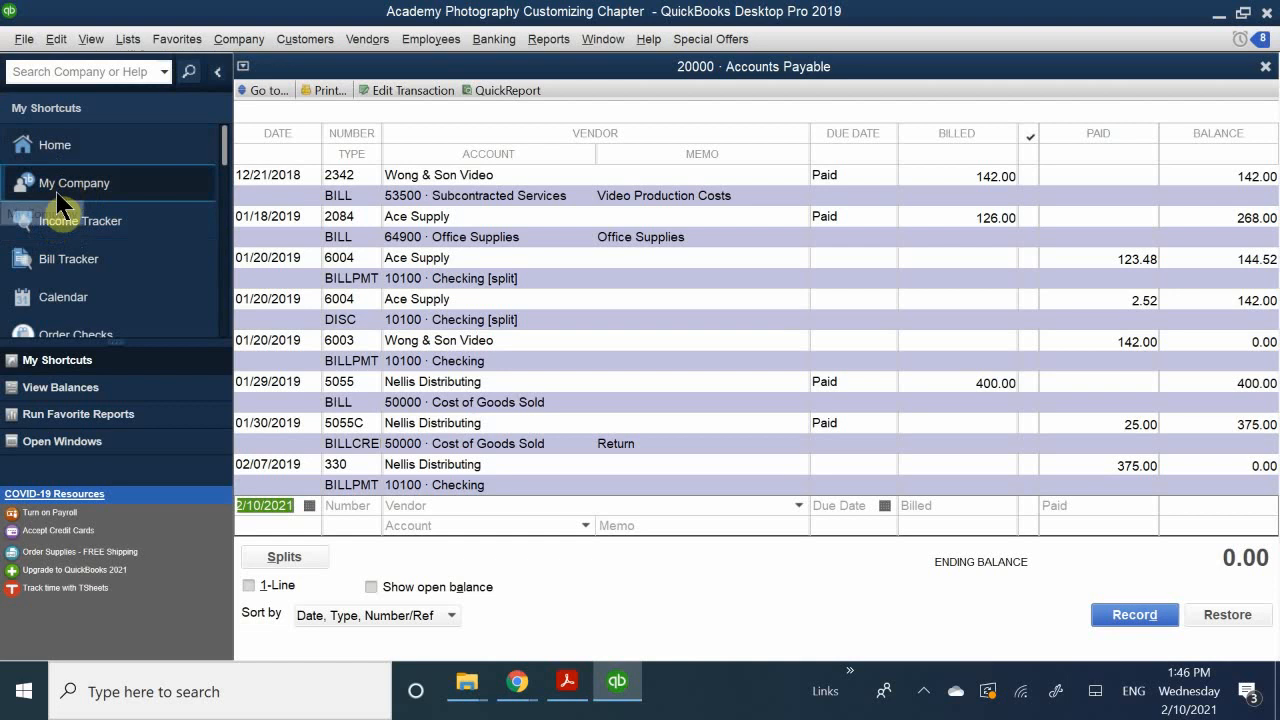
Step: Switch between the Home page and the Enter Bills form, and open the Create Invoices form with its tip dismissed
click(55, 152)
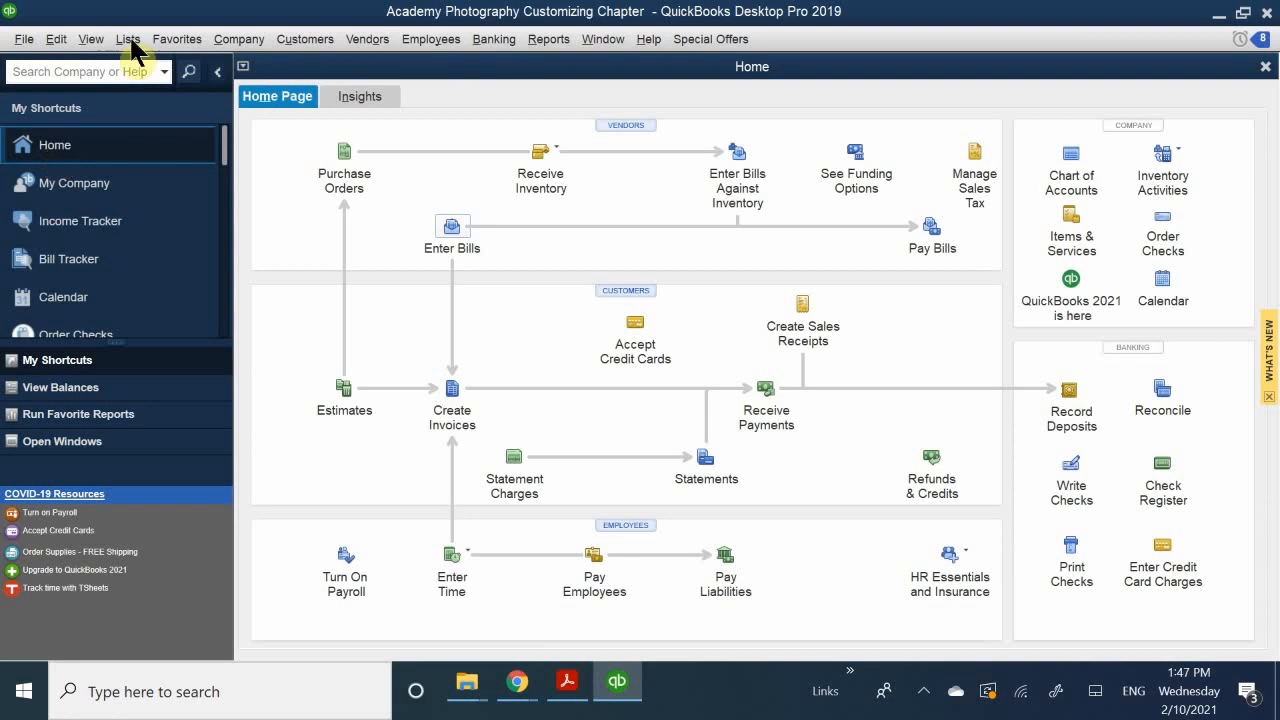
click(458, 228)
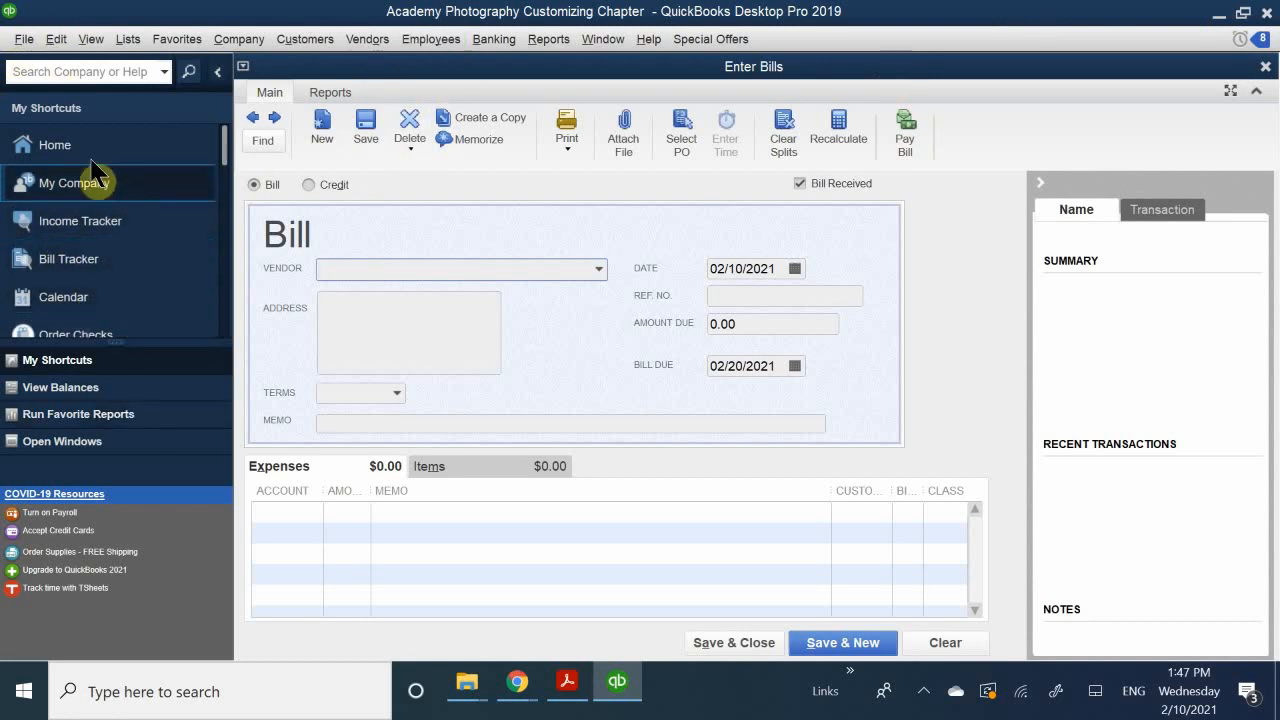
click(45, 150)
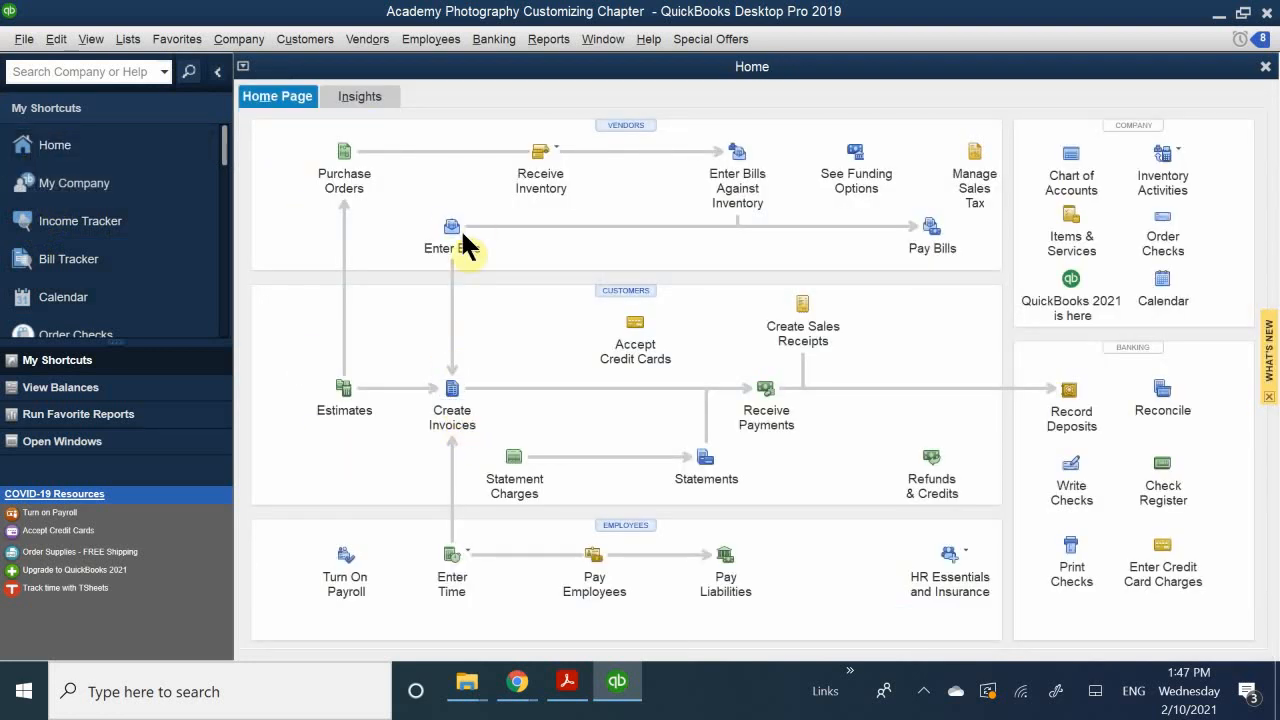
click(462, 390)
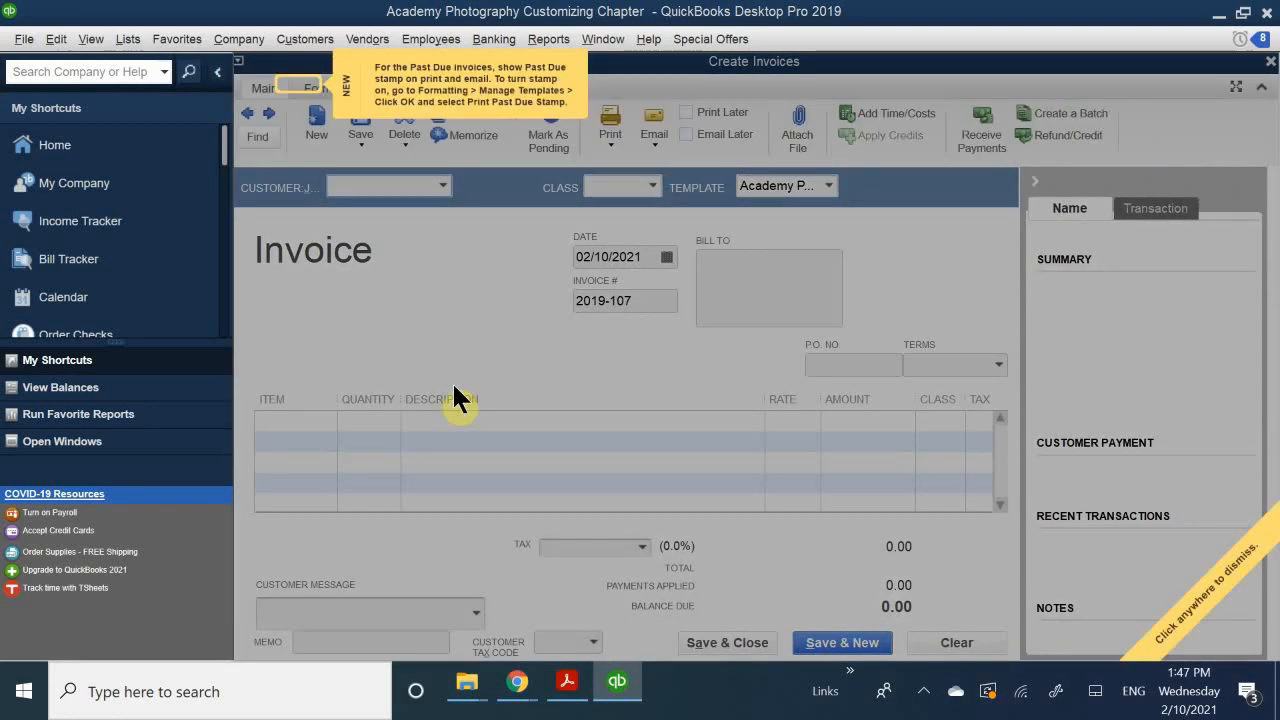
click(314, 297)
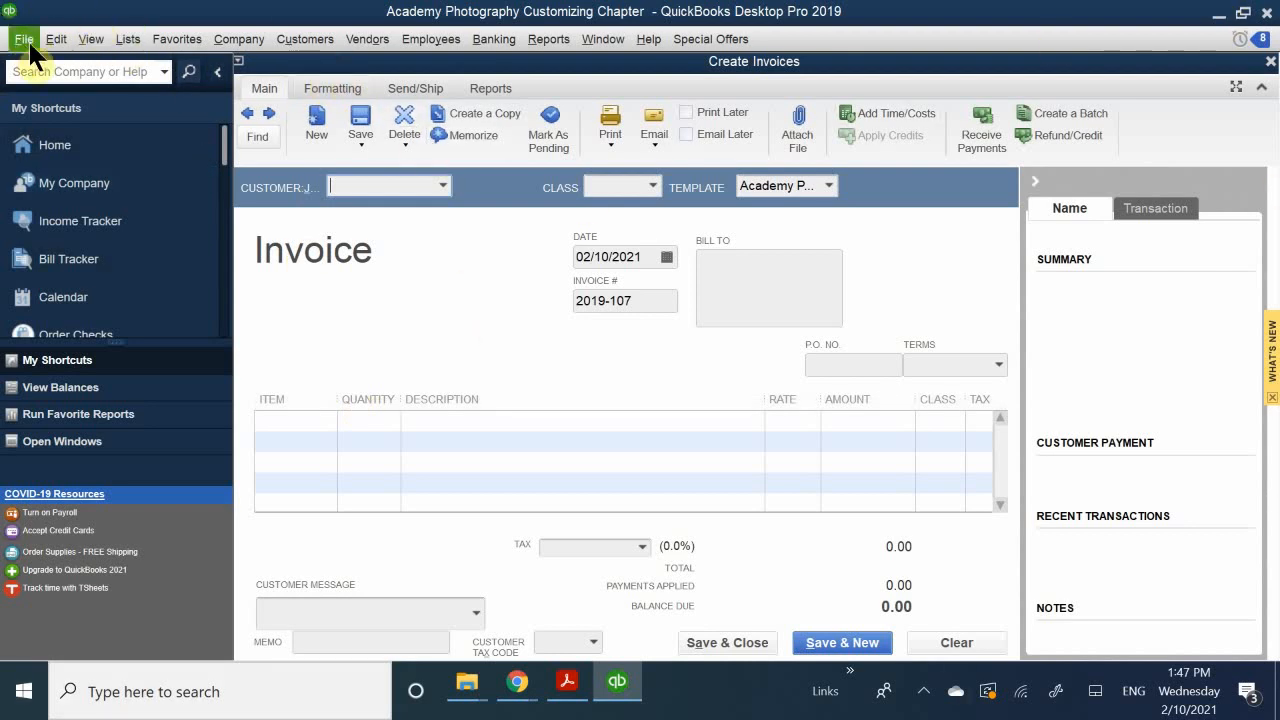
Step: Set the Desktop View preference to Multiple Windows and apply it
click(57, 38)
click(166, 410)
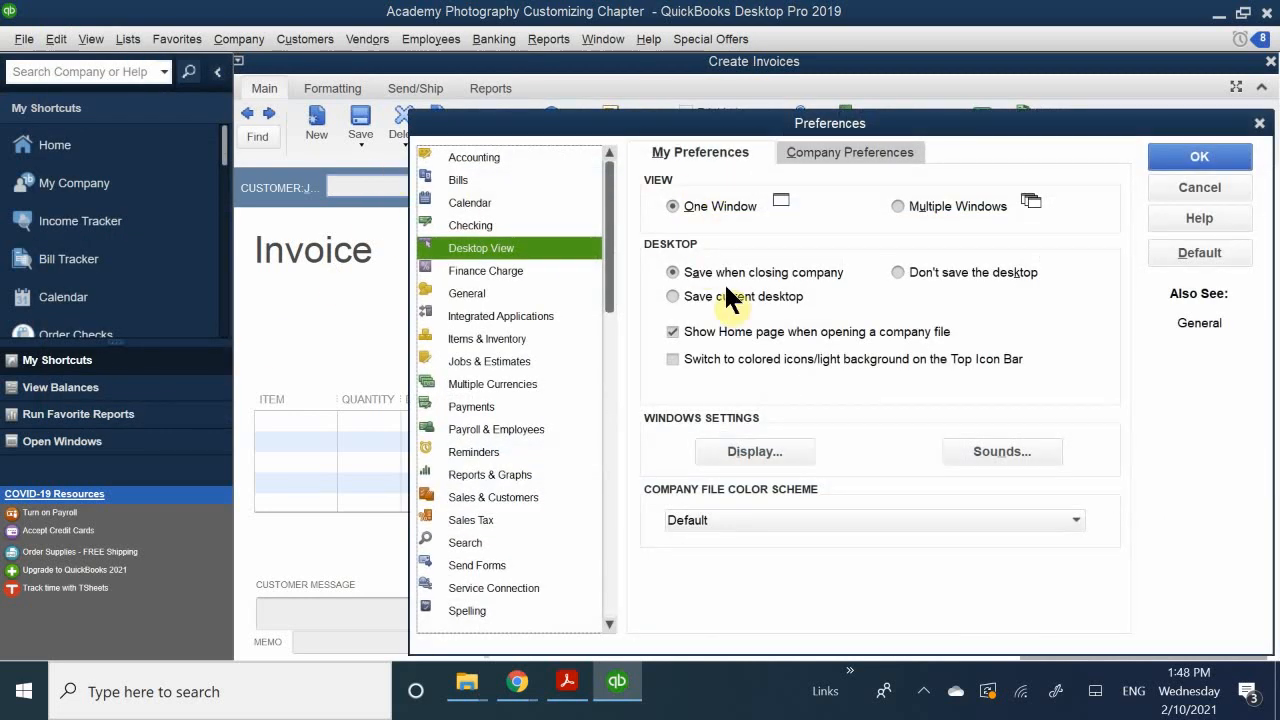
click(946, 200)
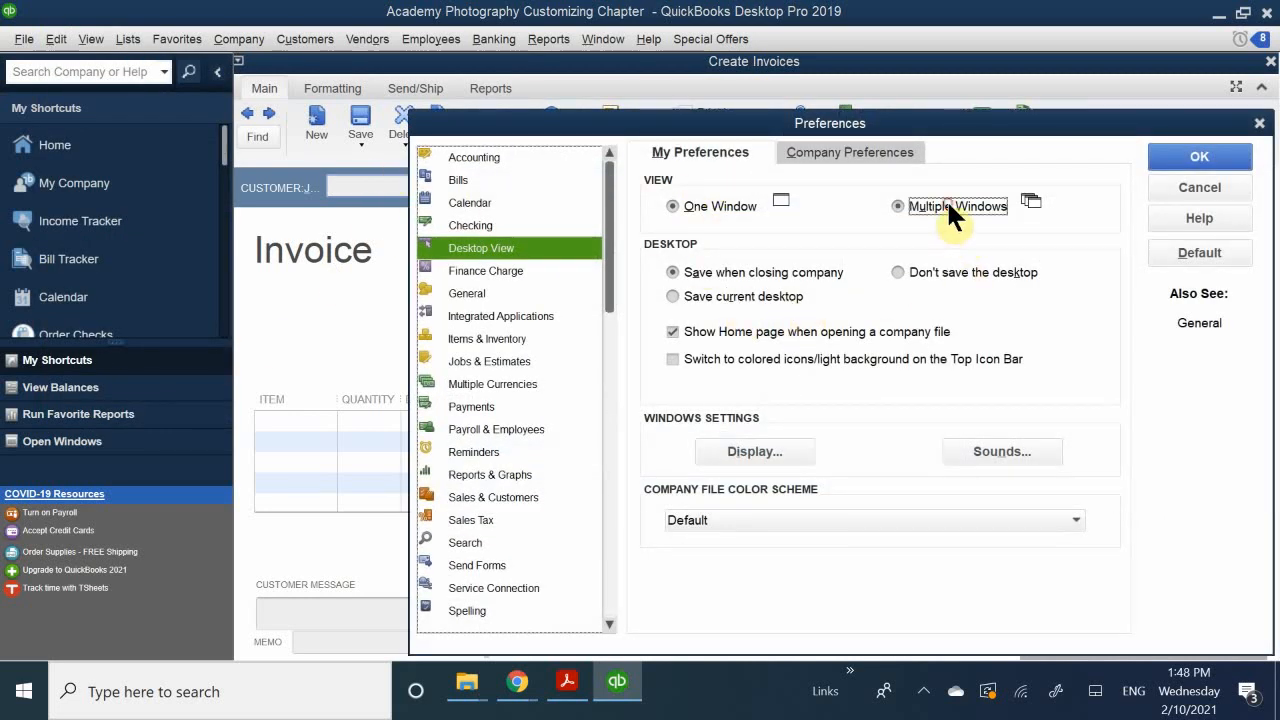
click(1166, 162)
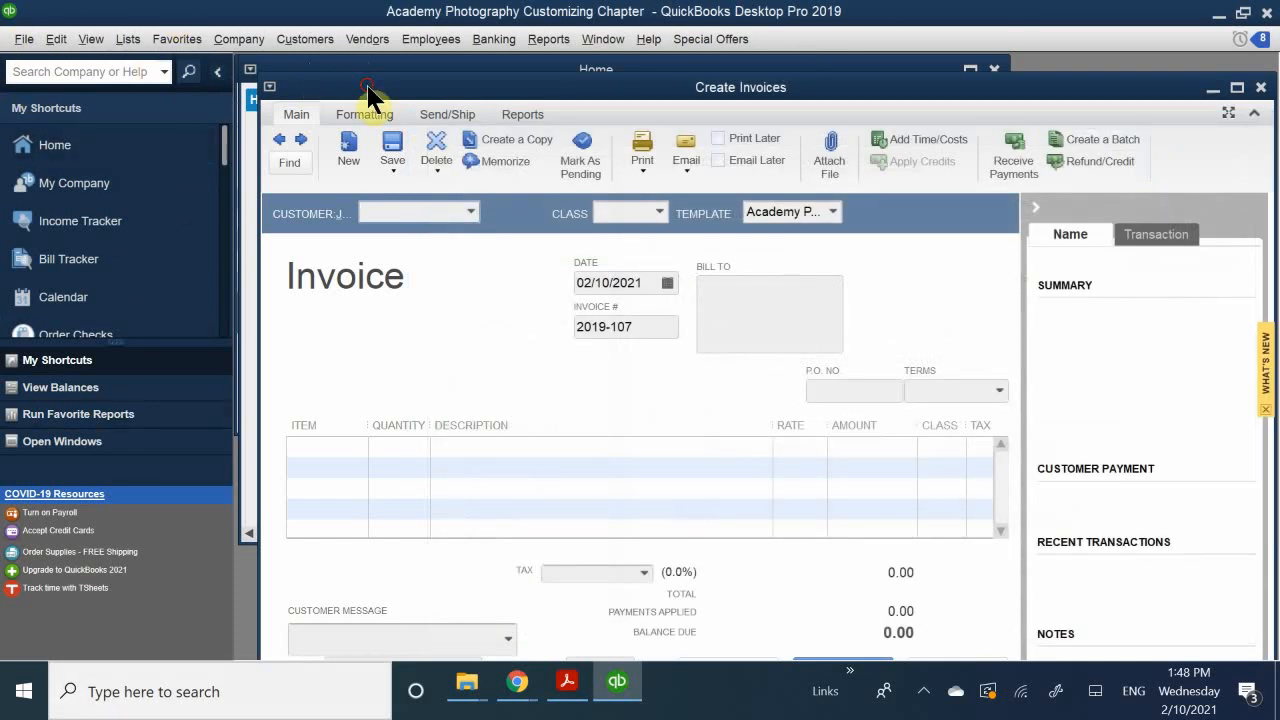
Step: Move the Create Invoices, Home and Enter Bills windows apart, and bring the Accounts Payable register to the front
drag(371, 92, 851, 240)
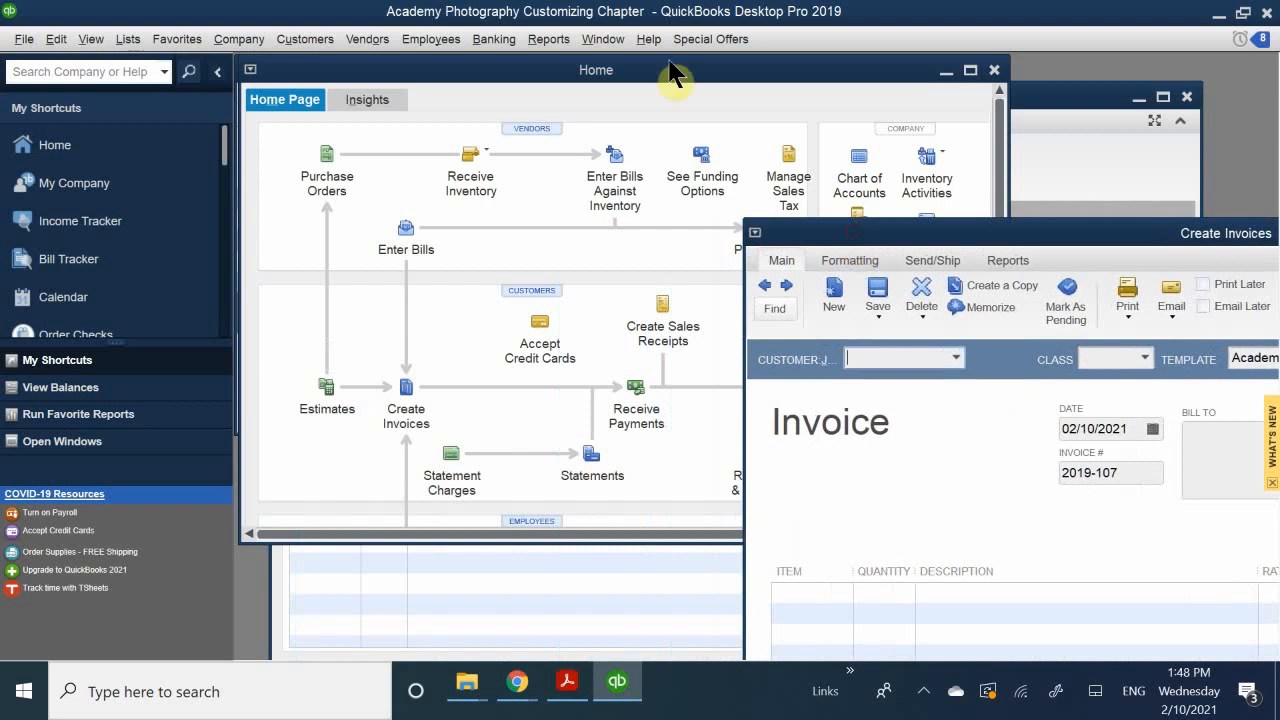
drag(480, 77, 411, 447)
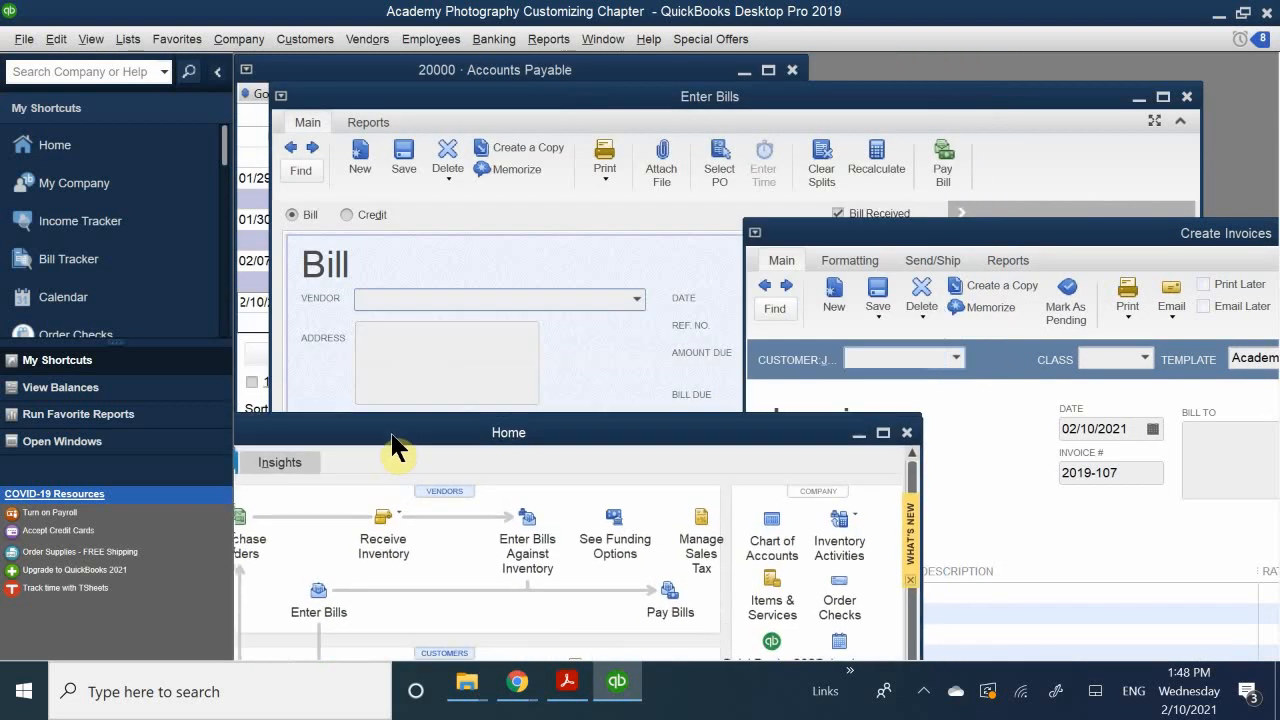
drag(528, 100, 762, 86)
click(392, 68)
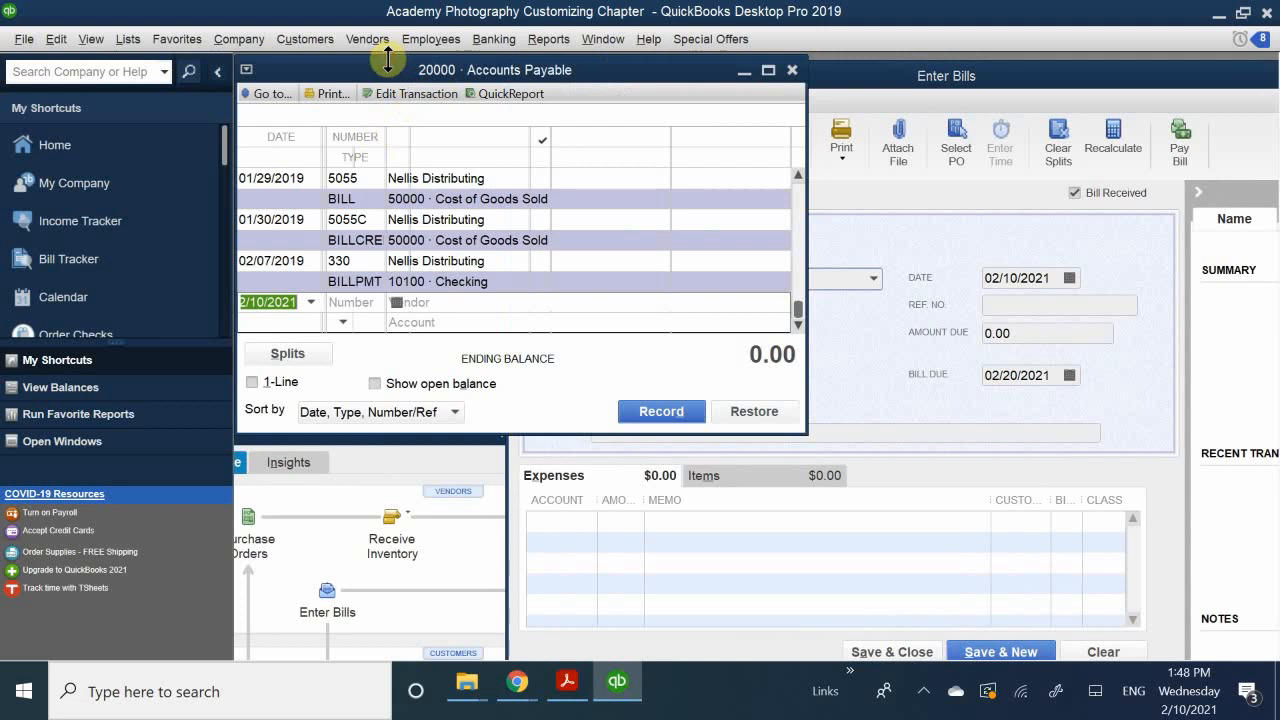
Step: Move the Accounts Payable register lower on the desktop, maximize it, and minimize it
drag(423, 77, 457, 177)
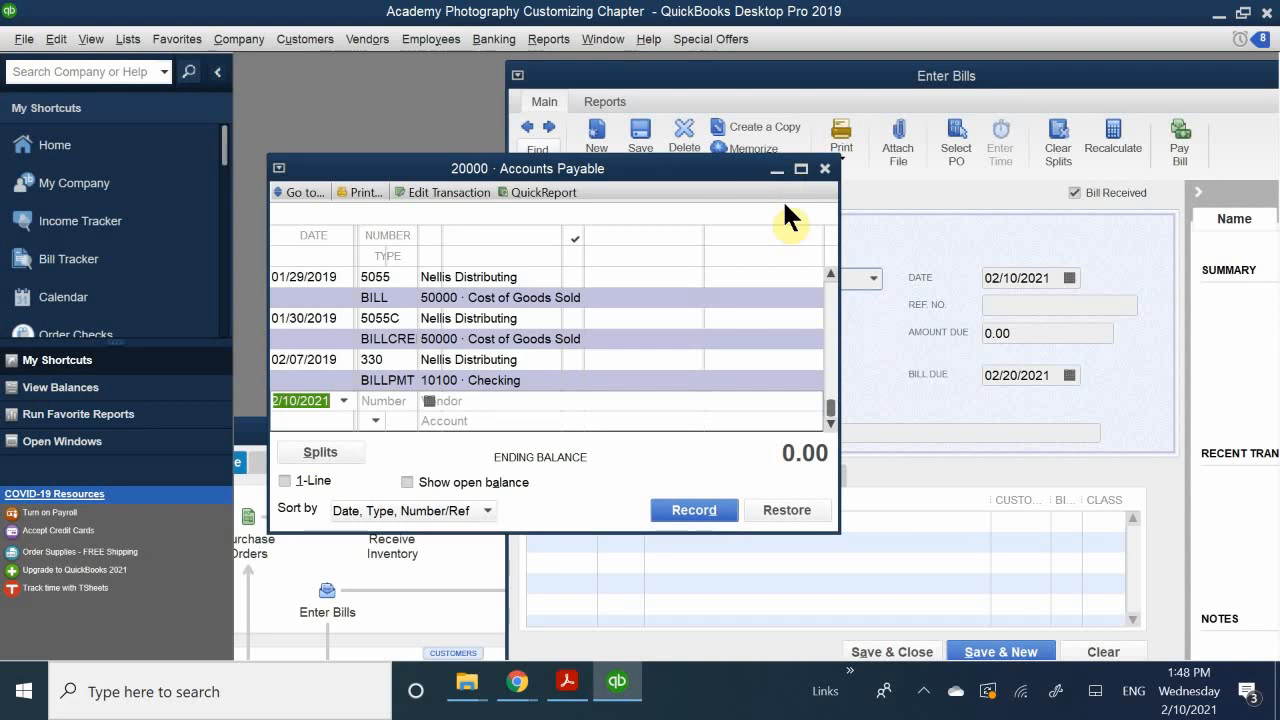
double_click(459, 175)
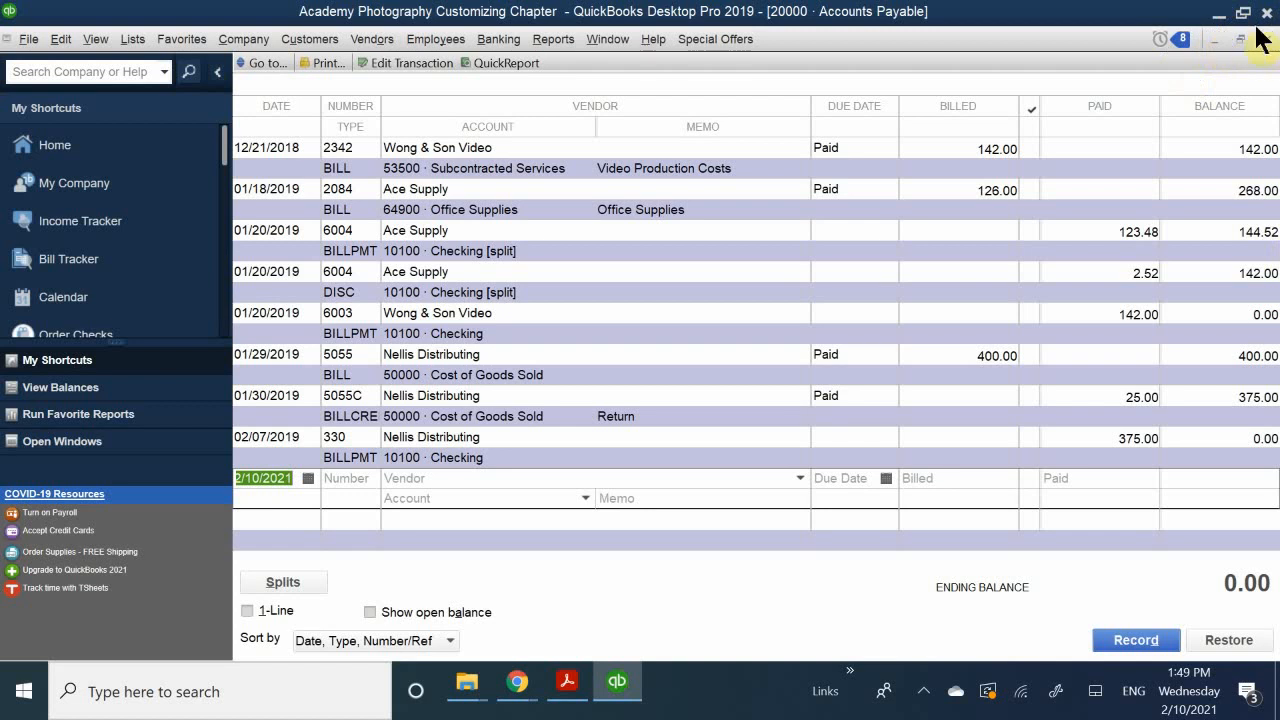
click(1213, 40)
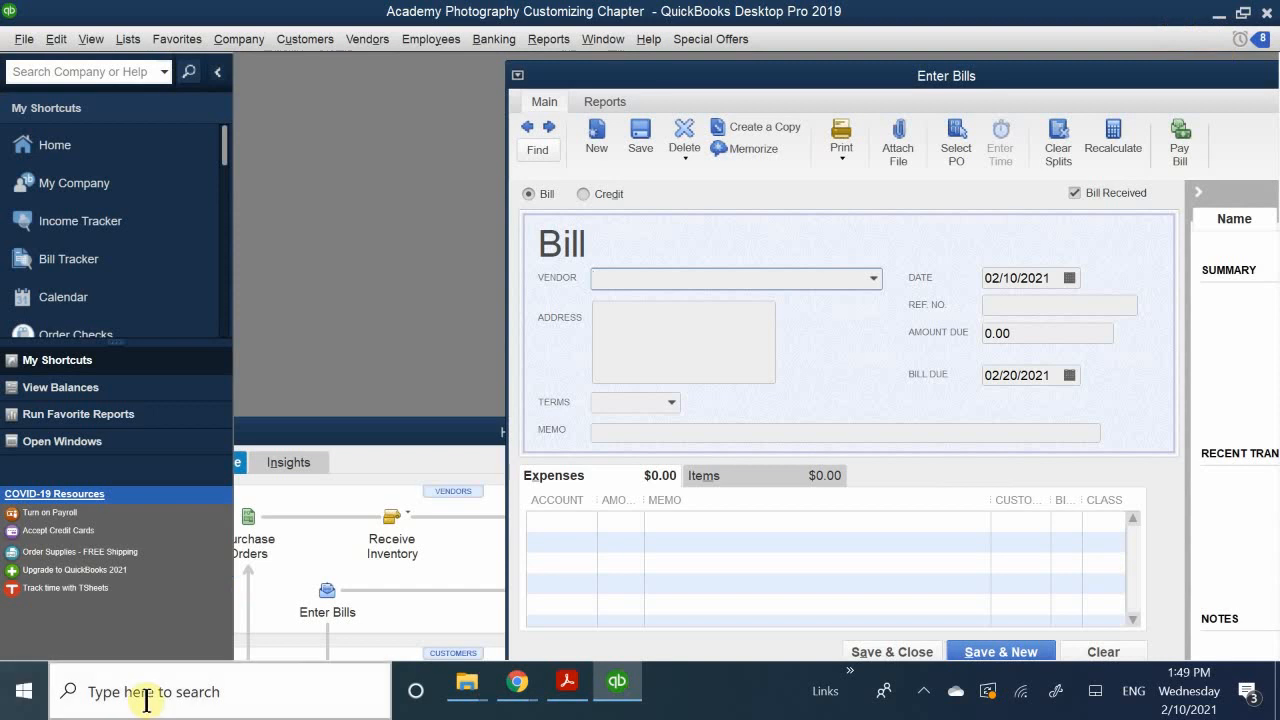
Step: Bring the Home window into full view over the Enter Bills form, and close the minimized Accounts Payable register
drag(346, 440, 471, 124)
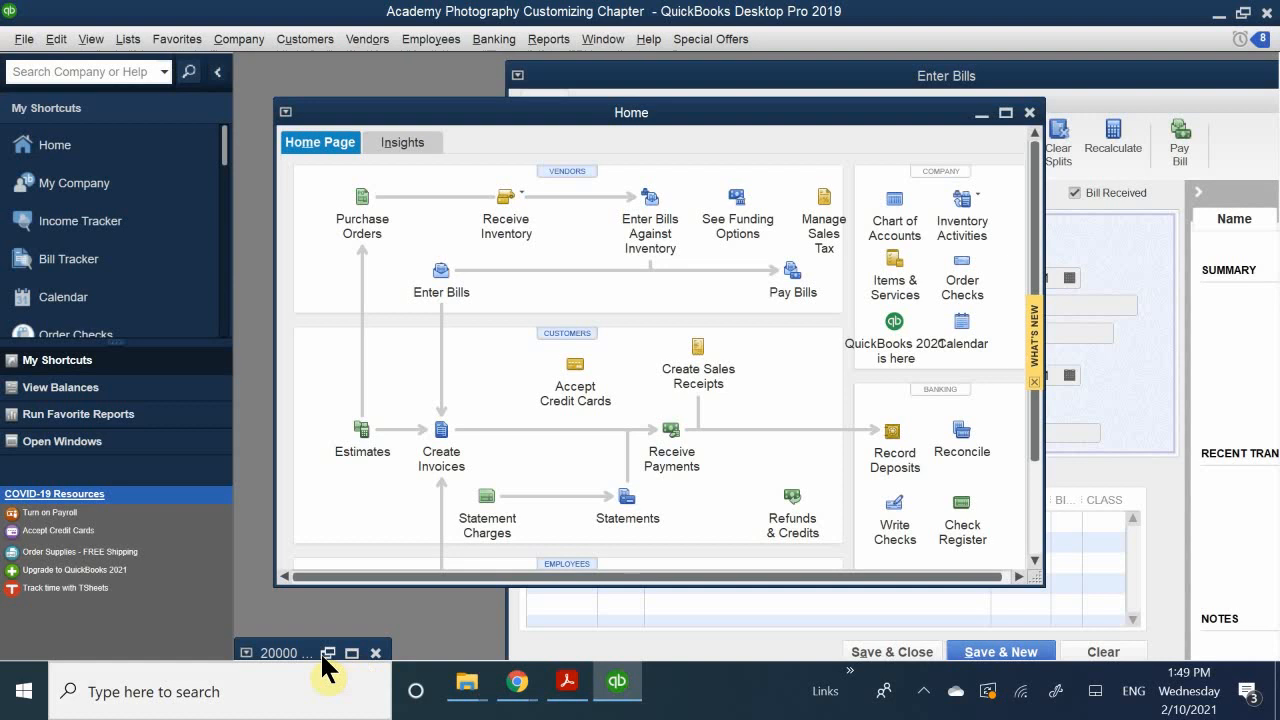
click(375, 653)
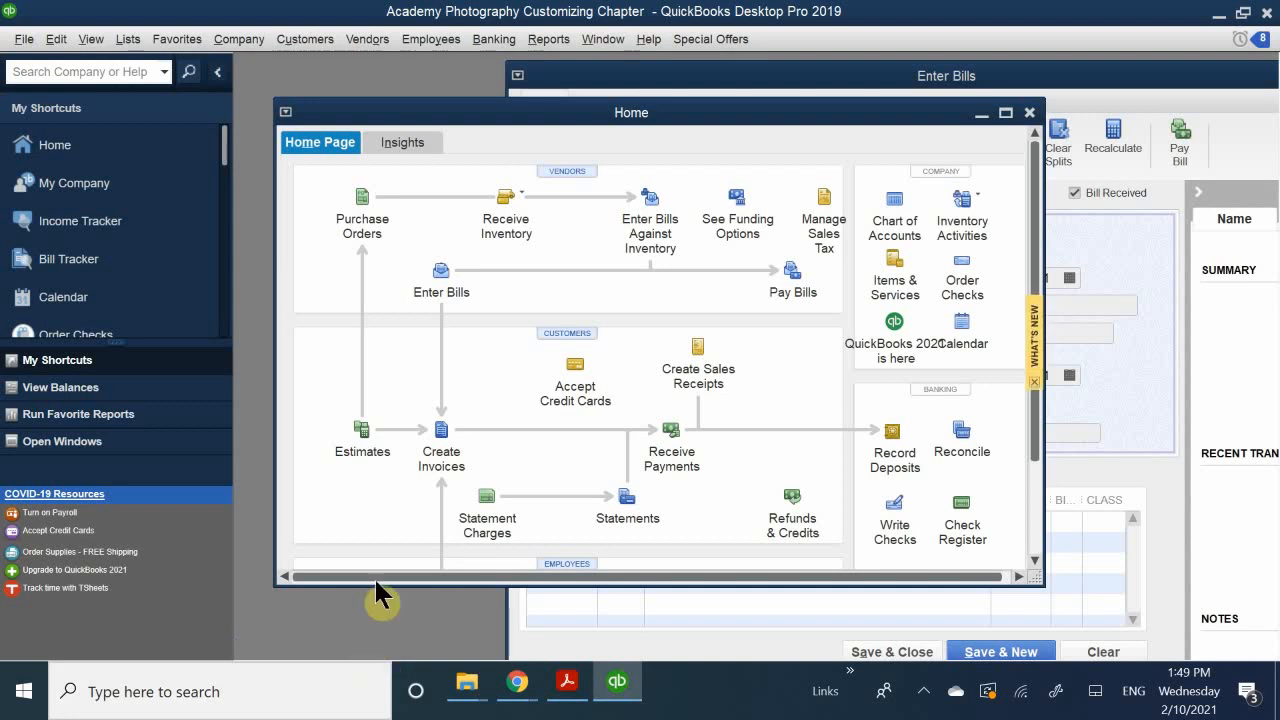
drag(496, 103, 515, 185)
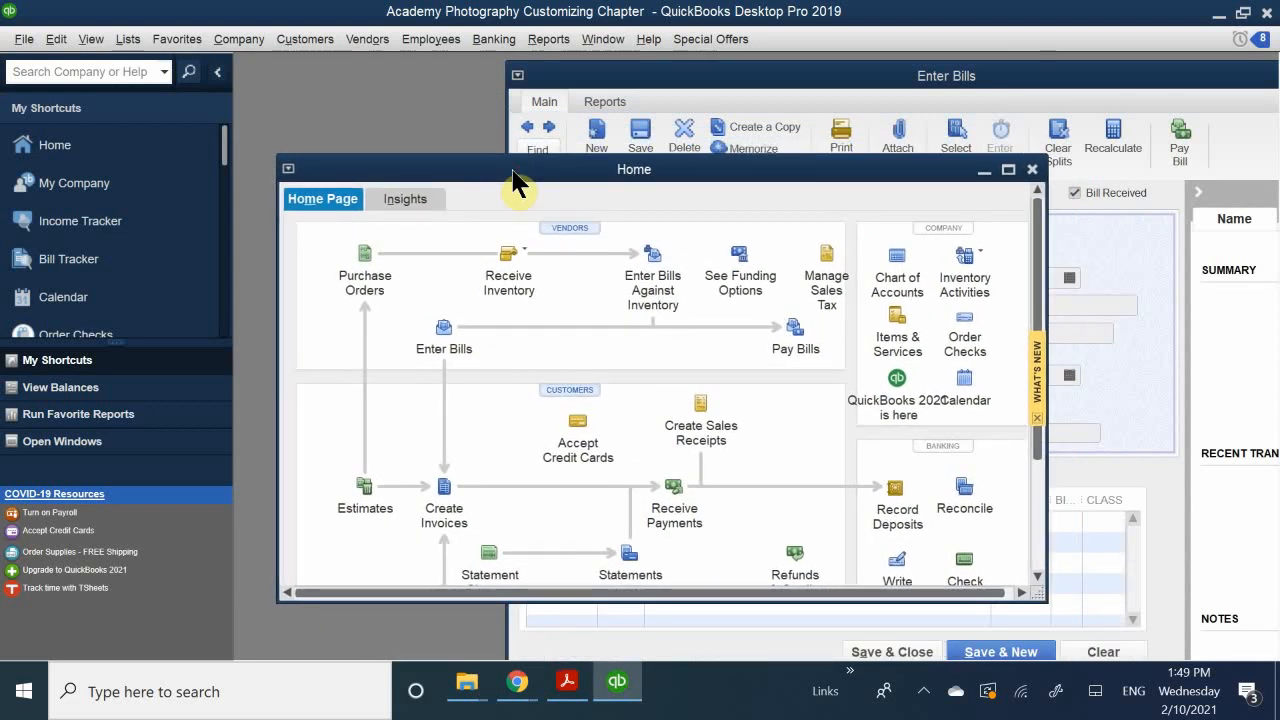
Step: In the Desktop View user preferences, try the Save current desktop option and choose Don't save the desktop
click(55, 42)
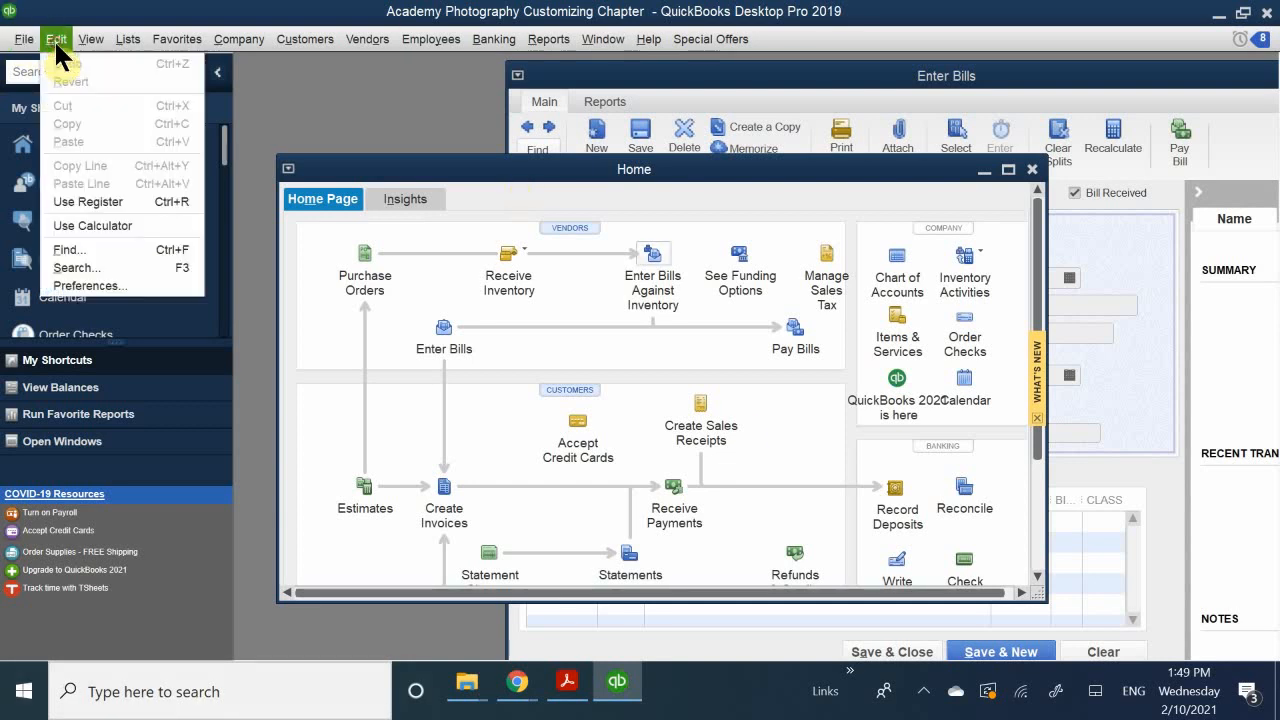
click(88, 286)
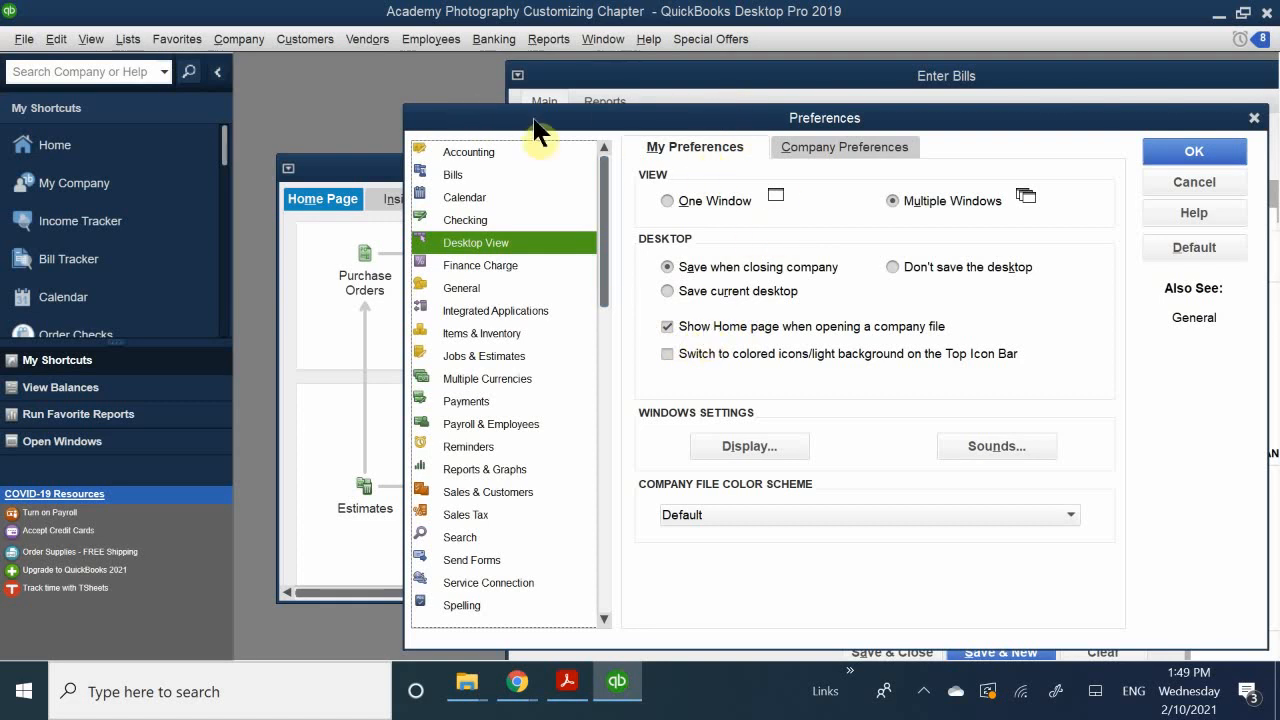
drag(748, 114, 645, 225)
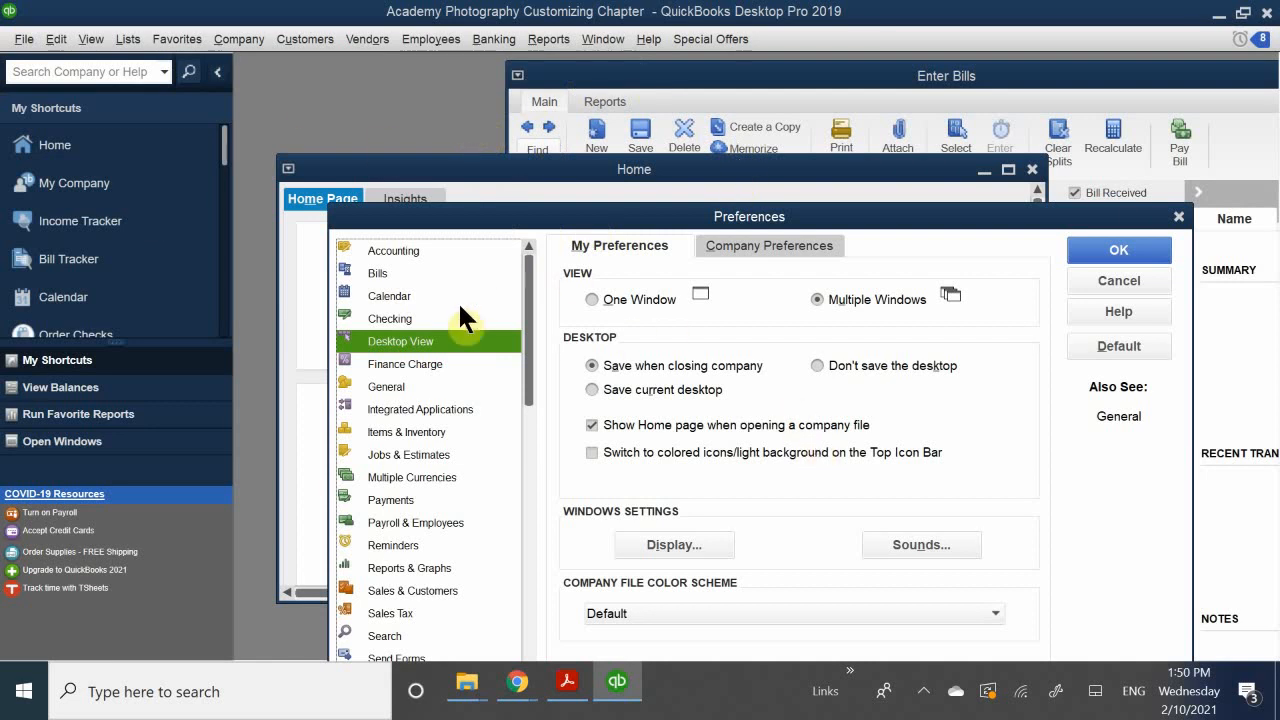
click(645, 392)
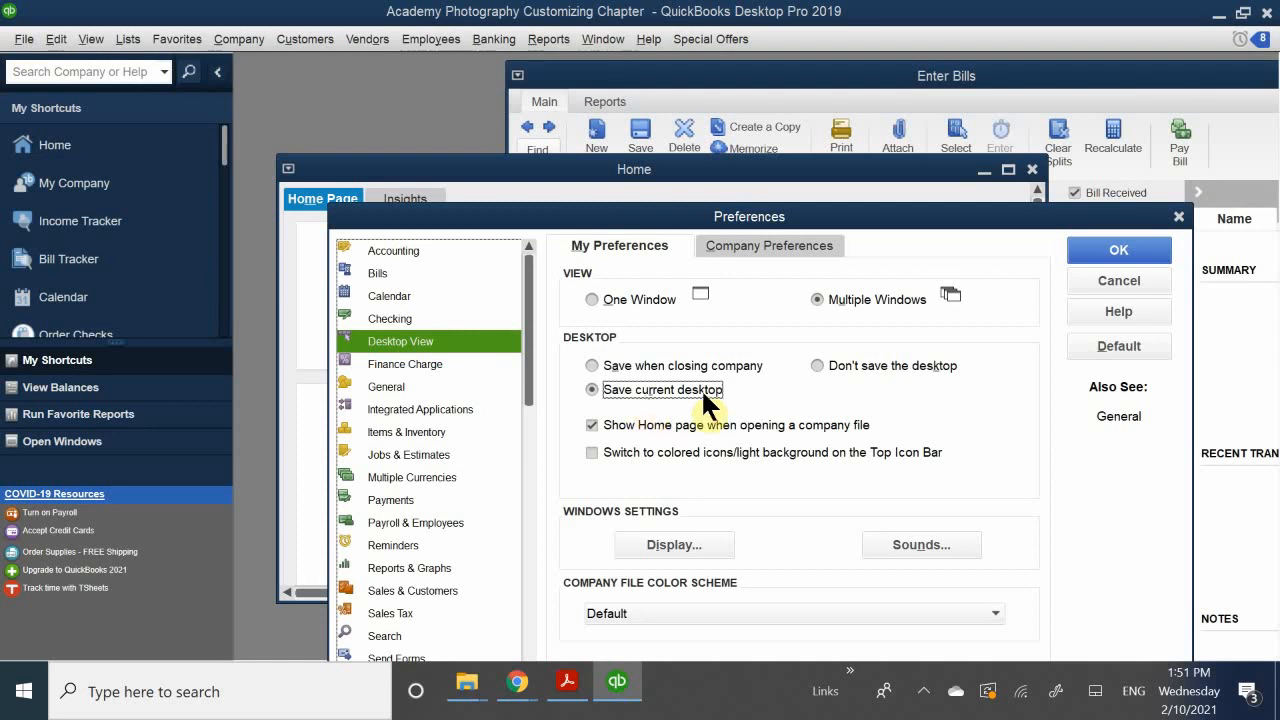
click(858, 363)
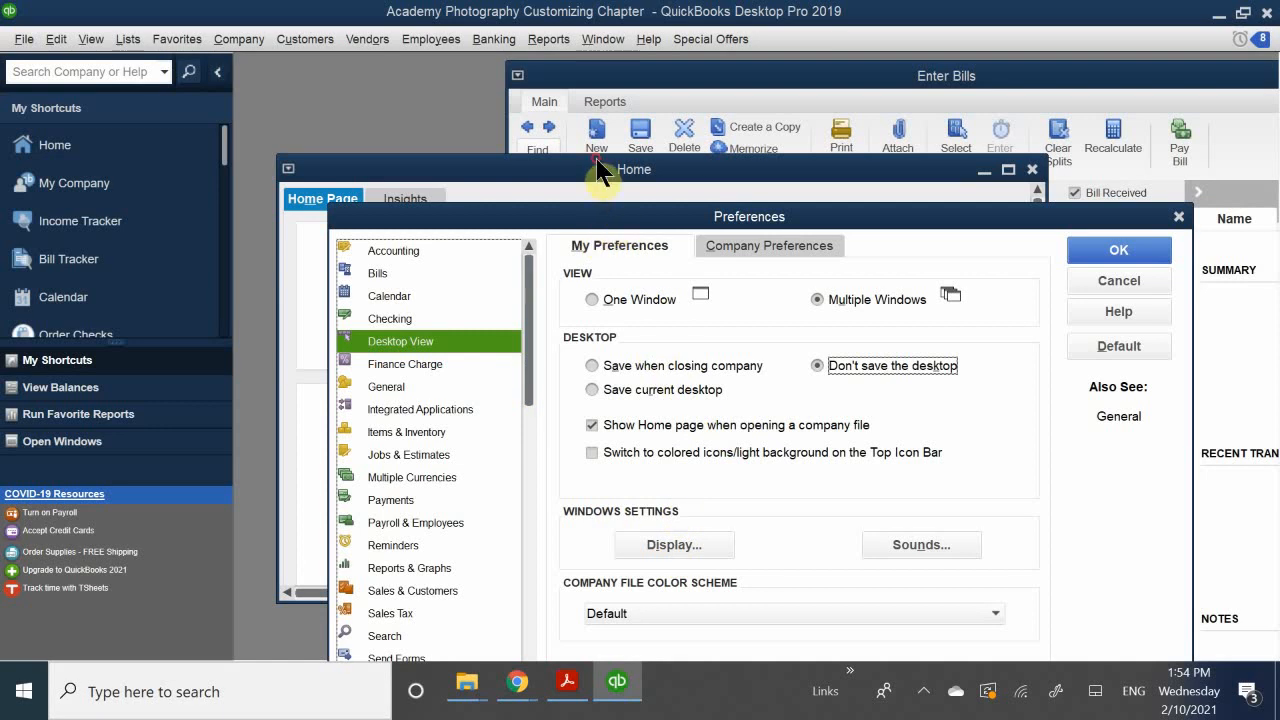
Step: View the Windows display settings from the Desktop View preferences, and close them
drag(563, 223, 543, 116)
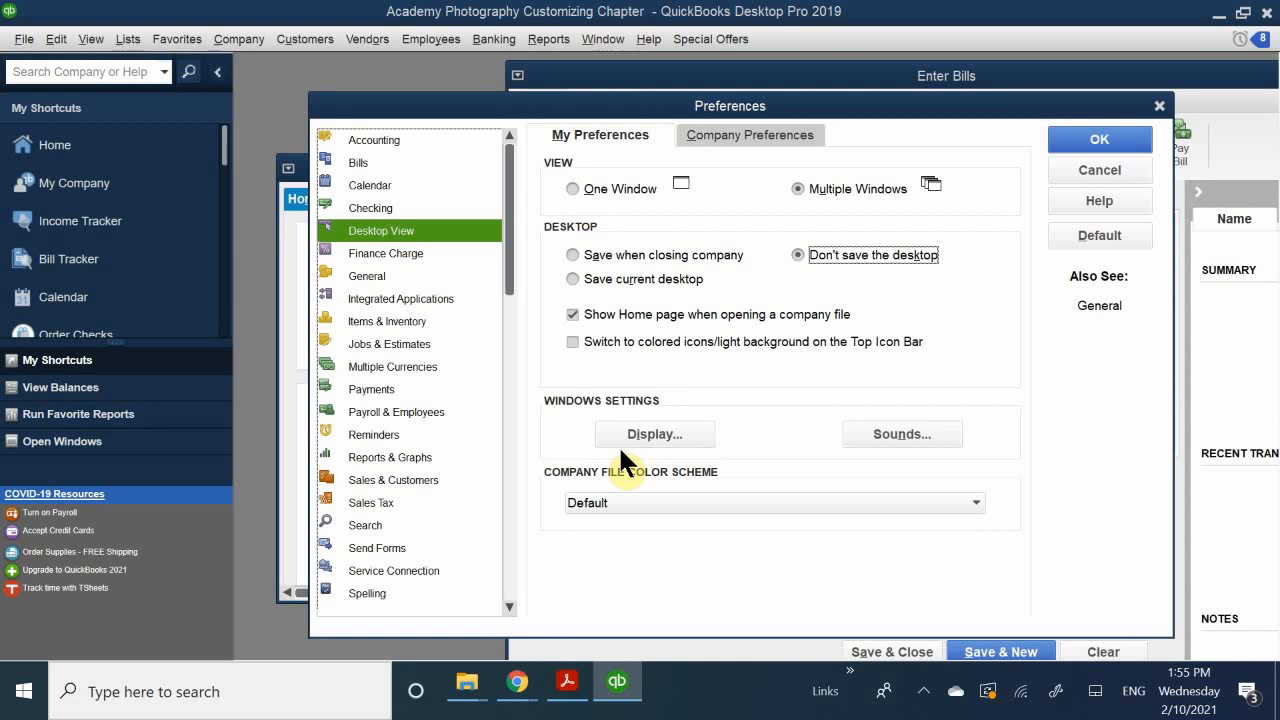
click(662, 436)
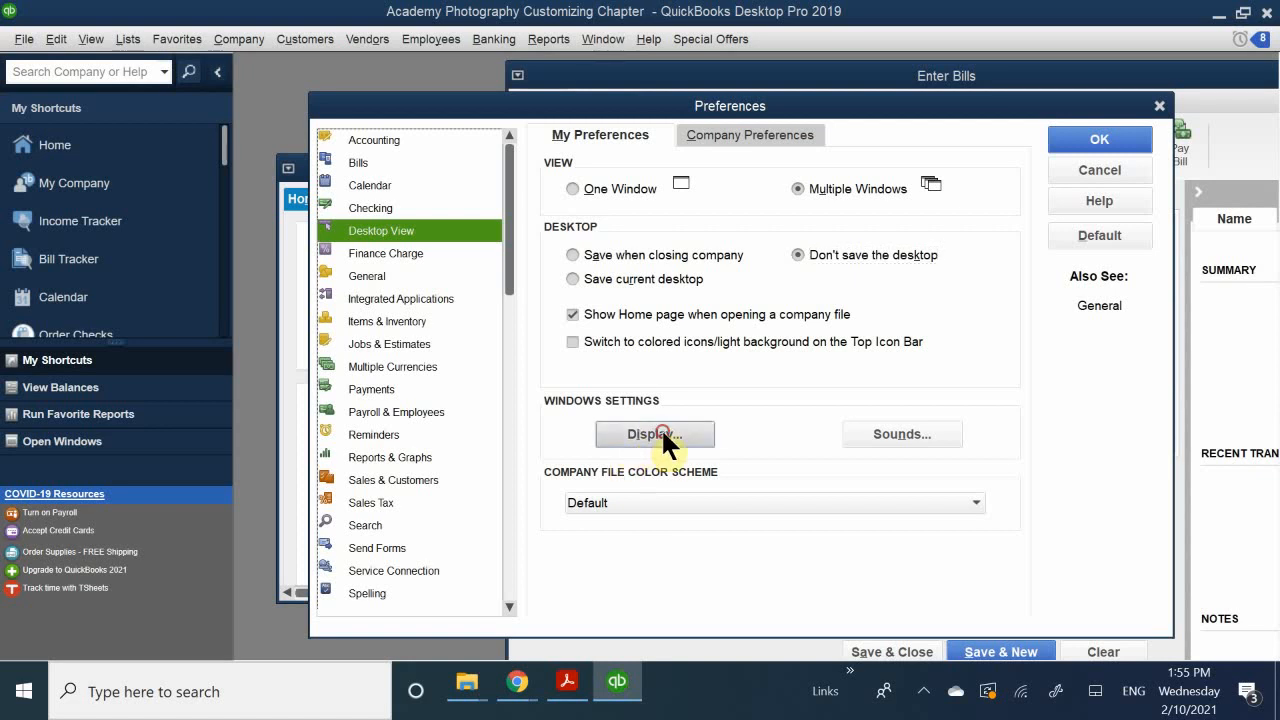
click(663, 434)
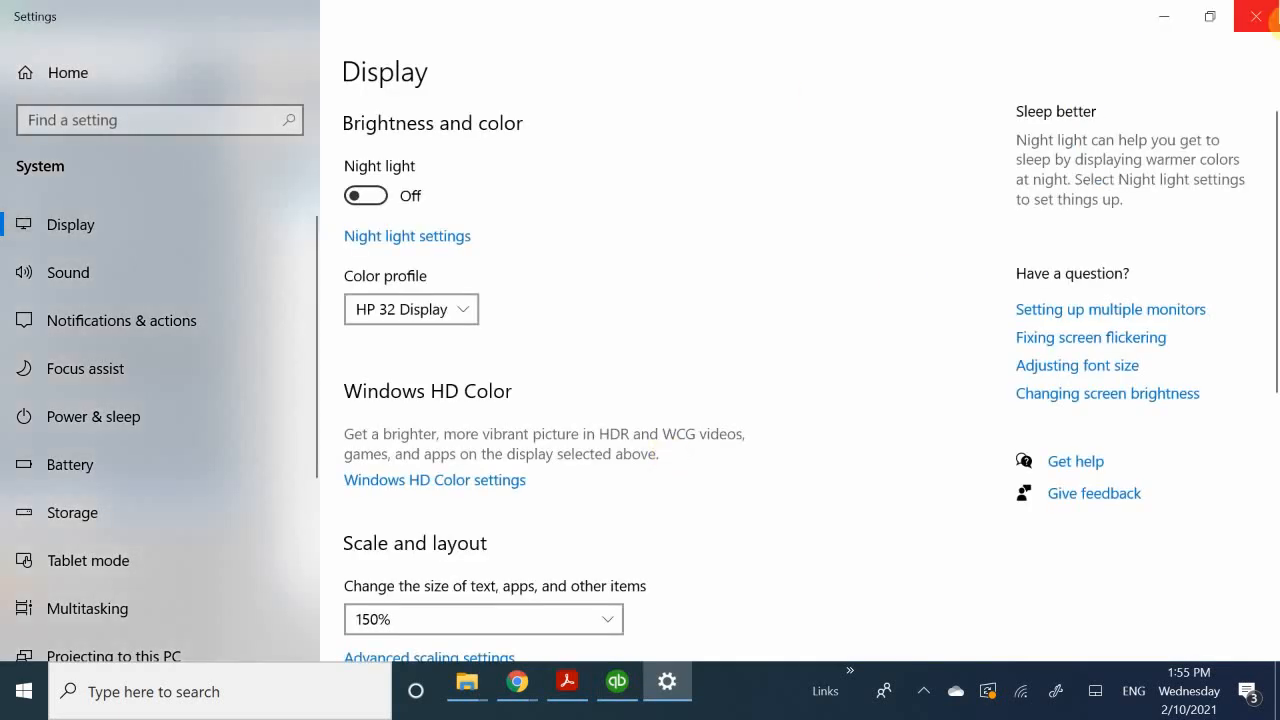
click(1256, 16)
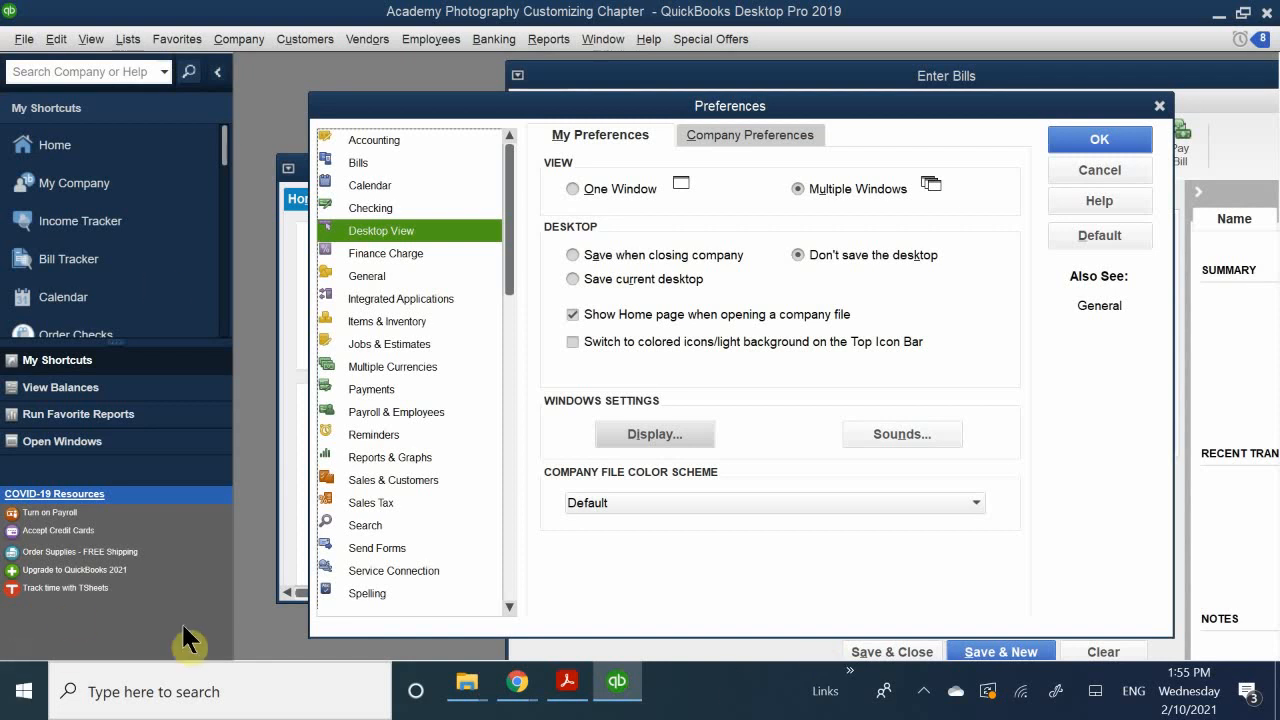
Step: Set the company file color scheme to Pink, and cancel the switch to the General preferences
click(727, 503)
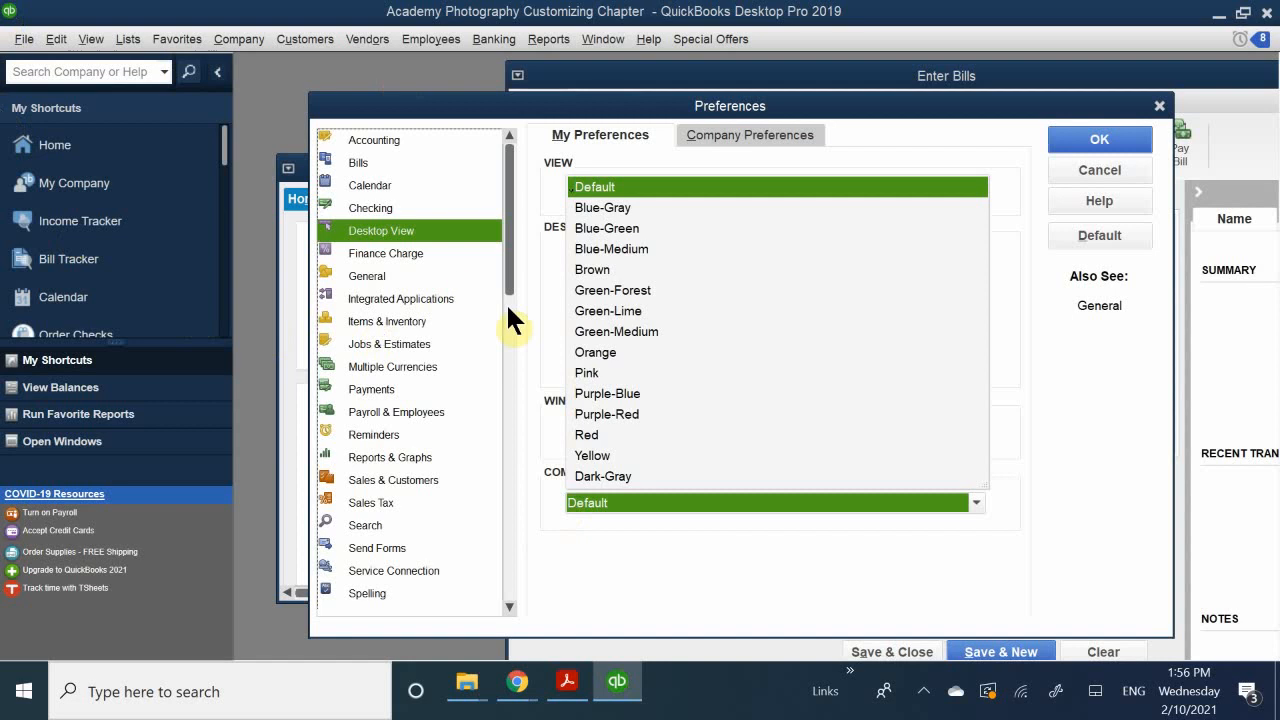
click(588, 370)
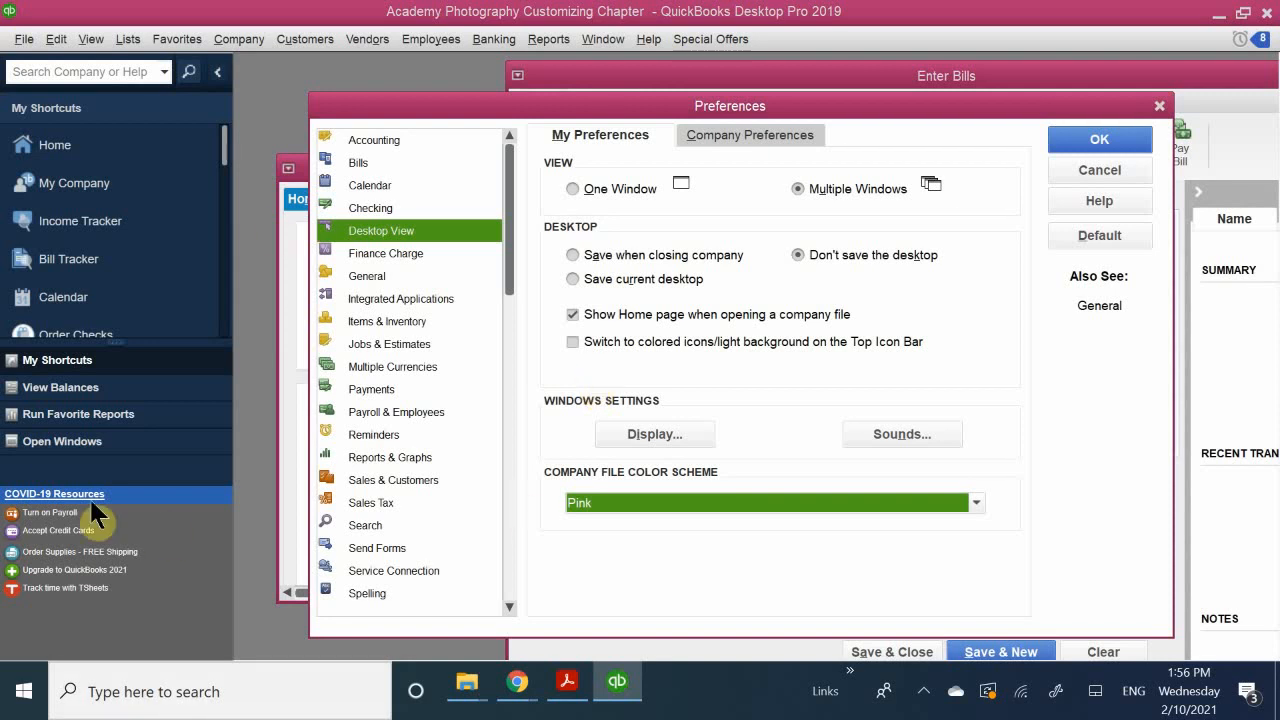
click(384, 274)
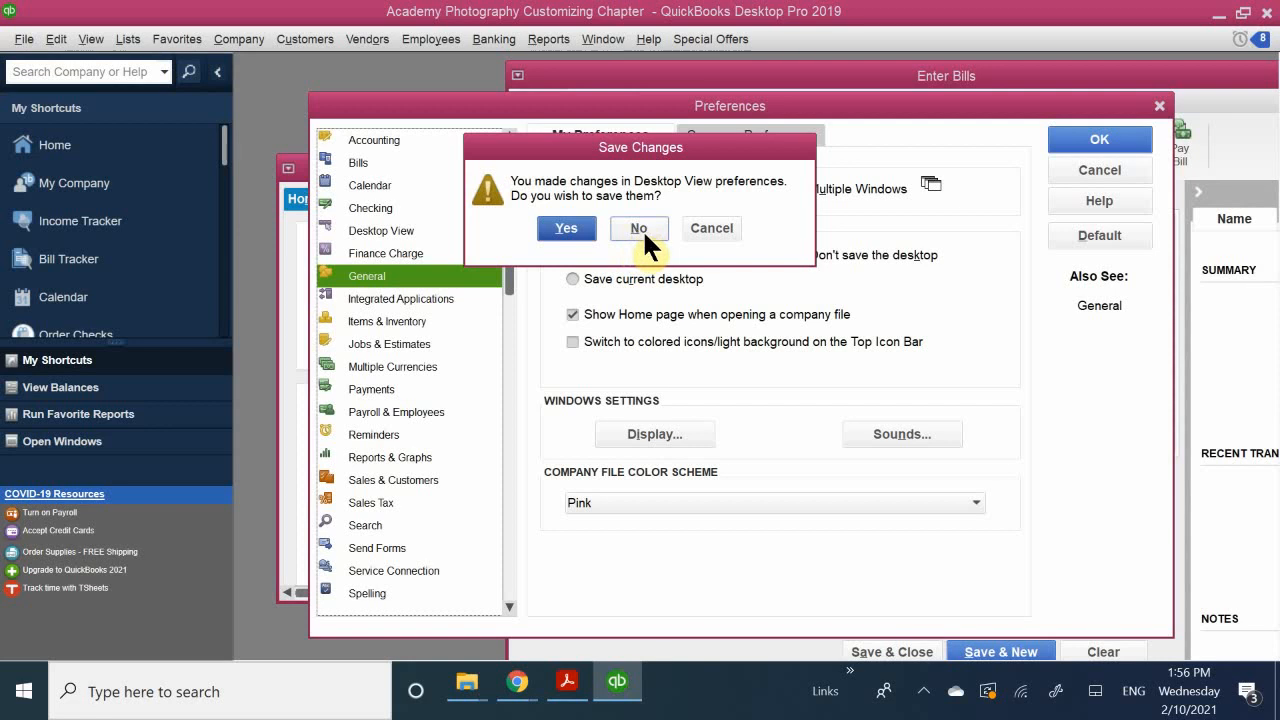
click(706, 227)
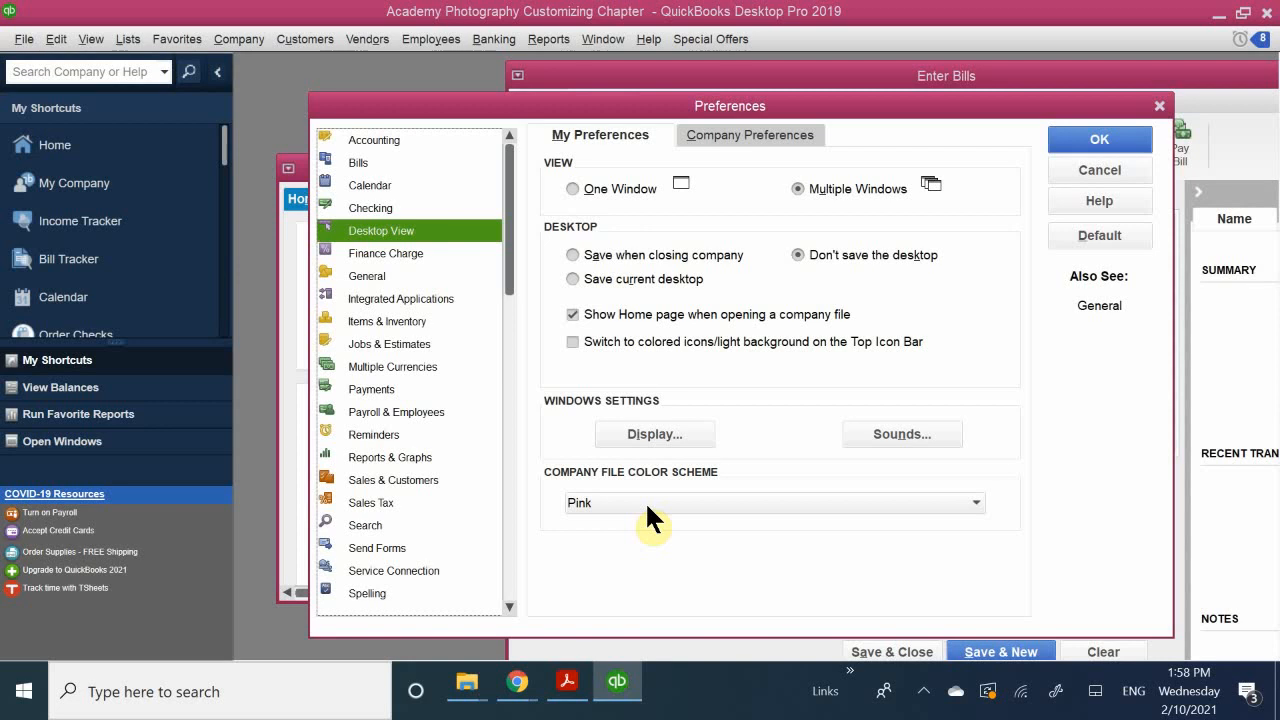
Step: Set the company file color scheme to Purple-Blue, and save the Desktop View changes while switching to the Bills preferences
click(615, 500)
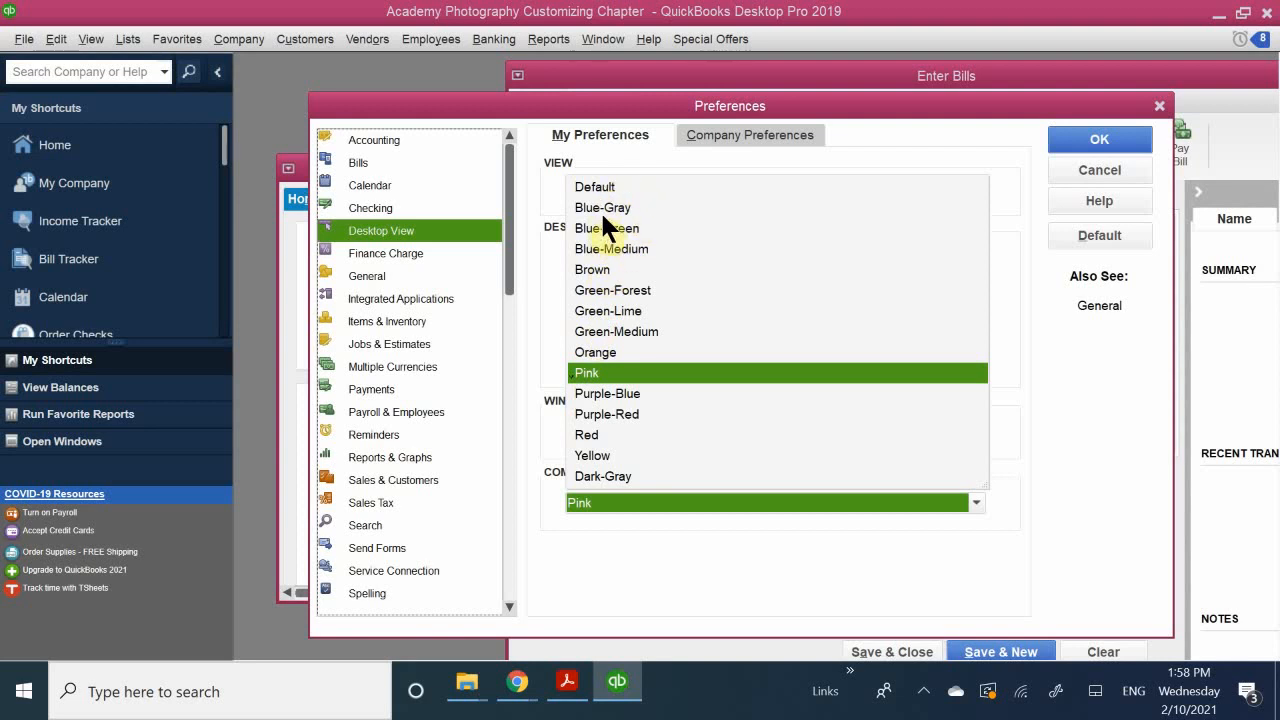
click(614, 394)
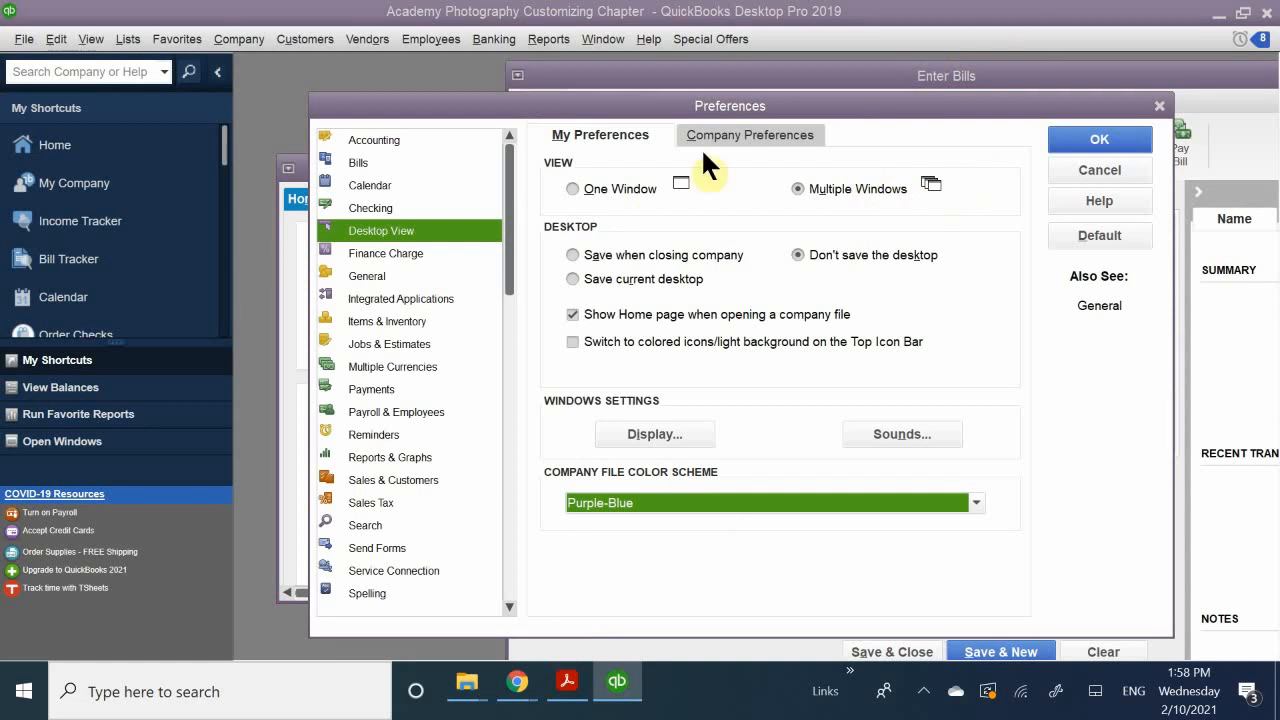
click(362, 162)
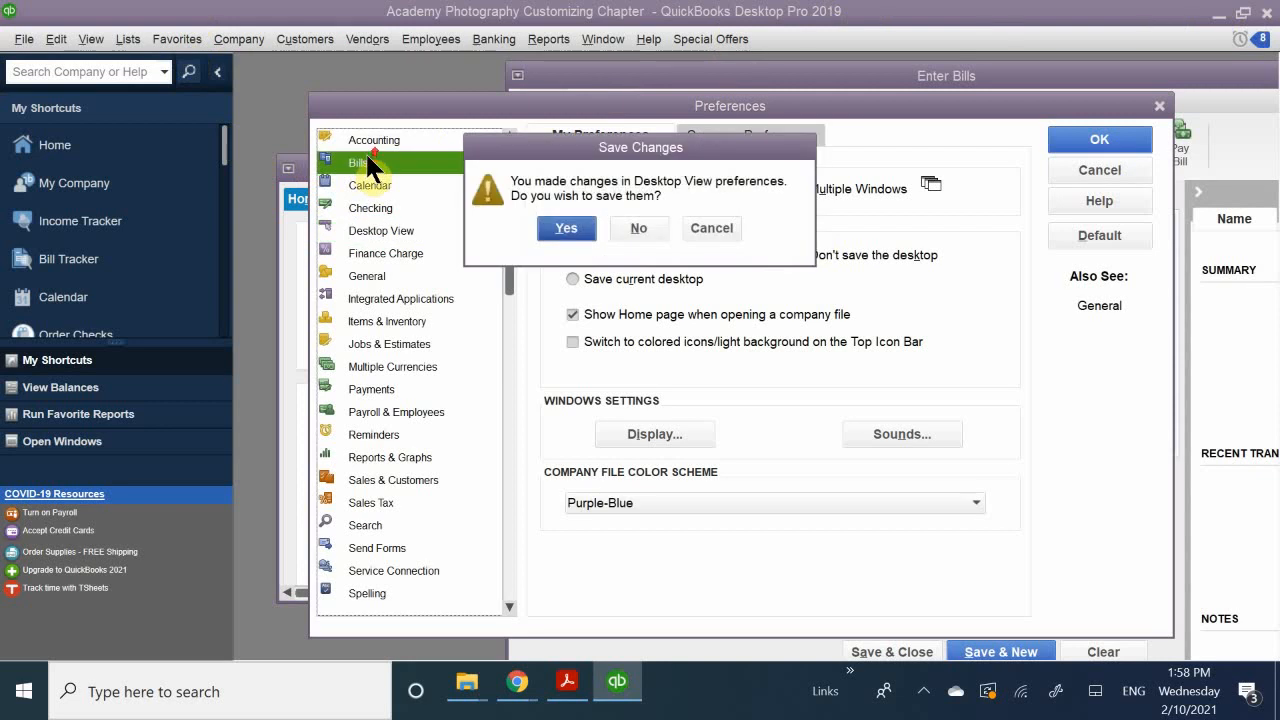
click(562, 228)
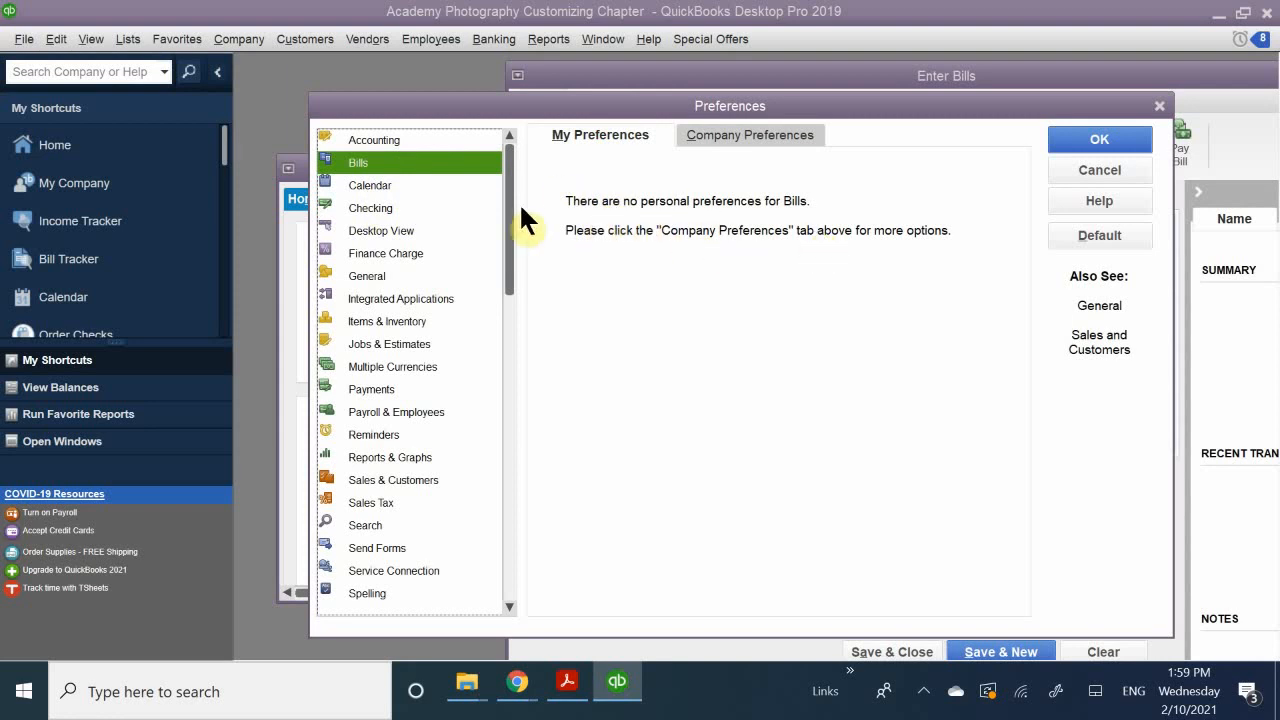
Step: Look through the Calendar, Checking, Desktop View and Finance Charge user preferences, cancelling the switch to General
click(411, 189)
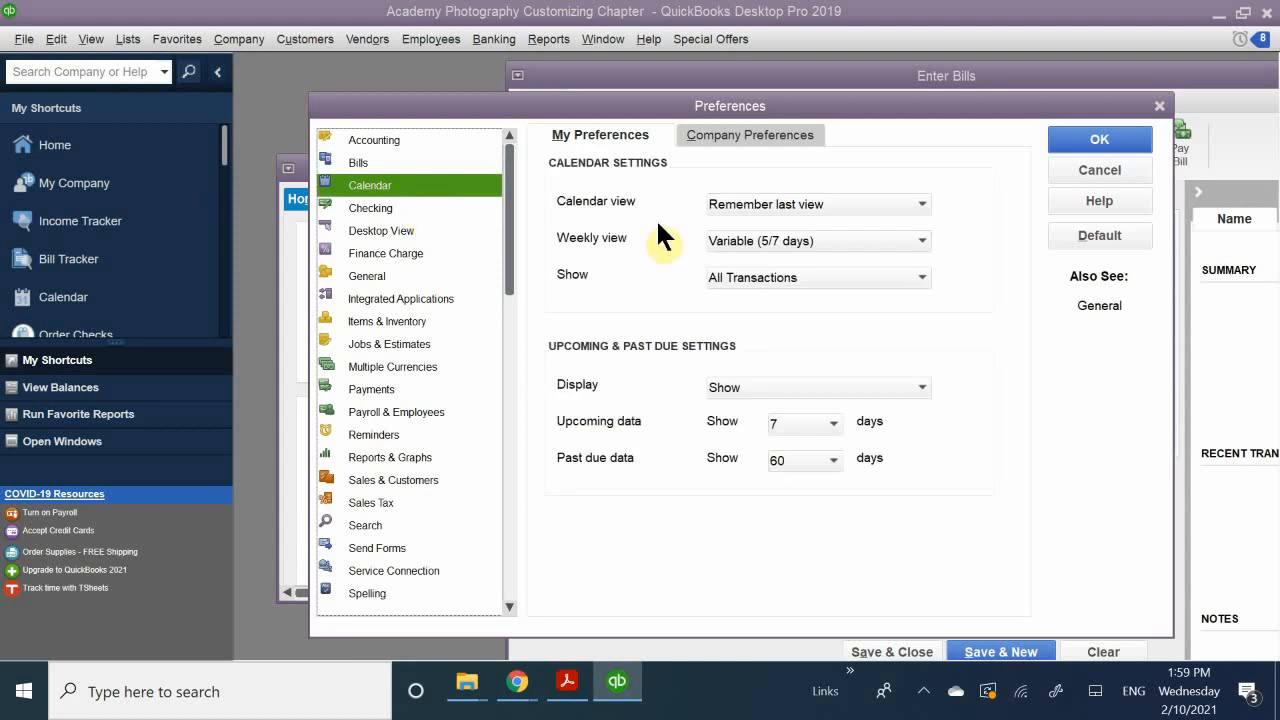
click(416, 210)
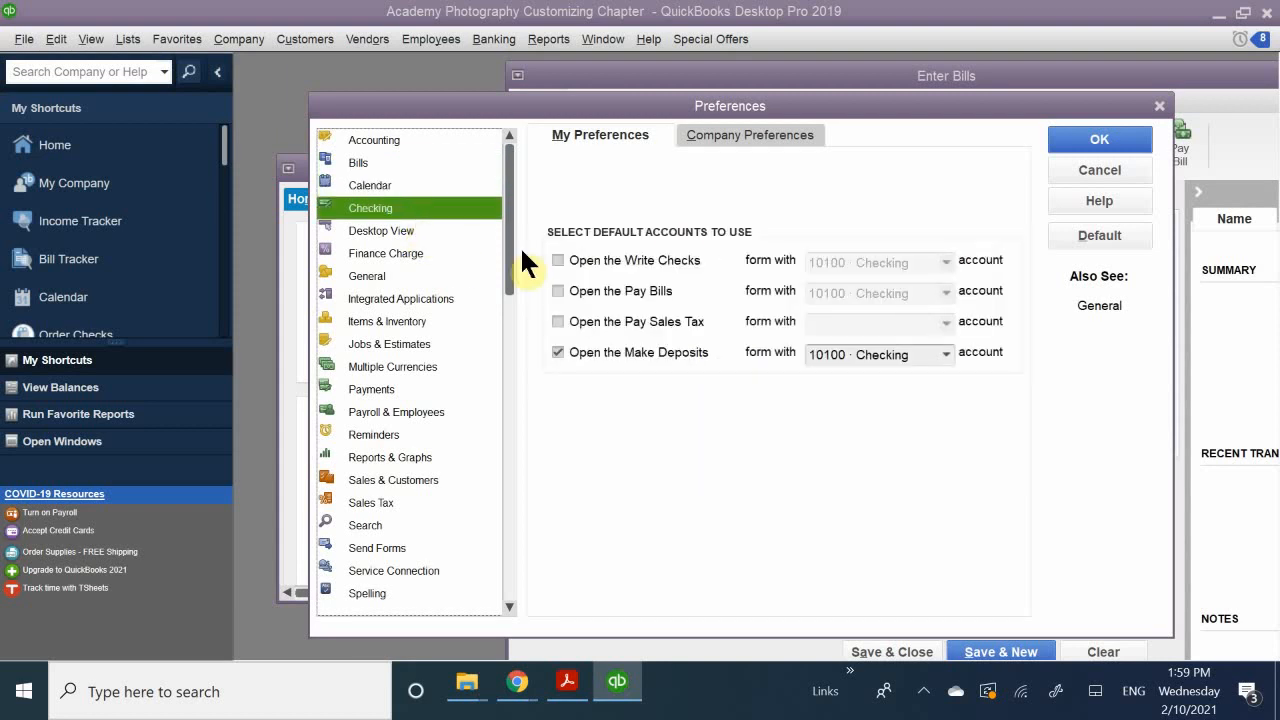
click(398, 229)
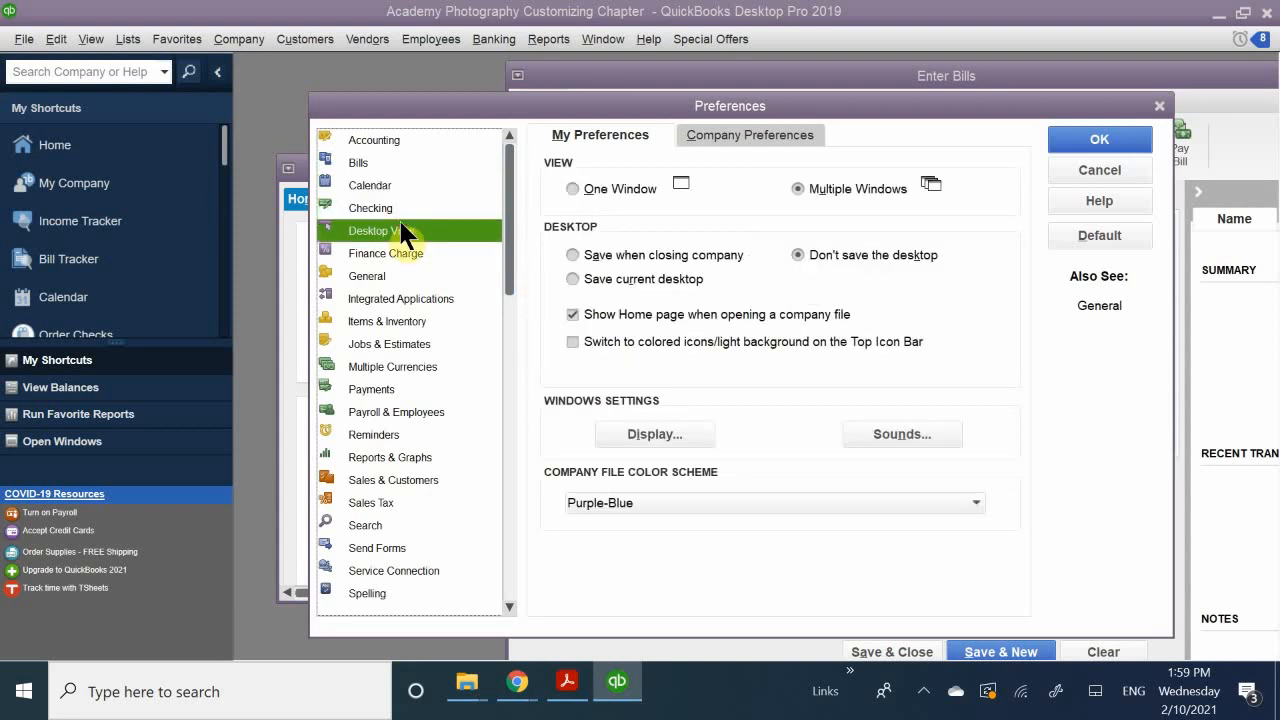
click(433, 256)
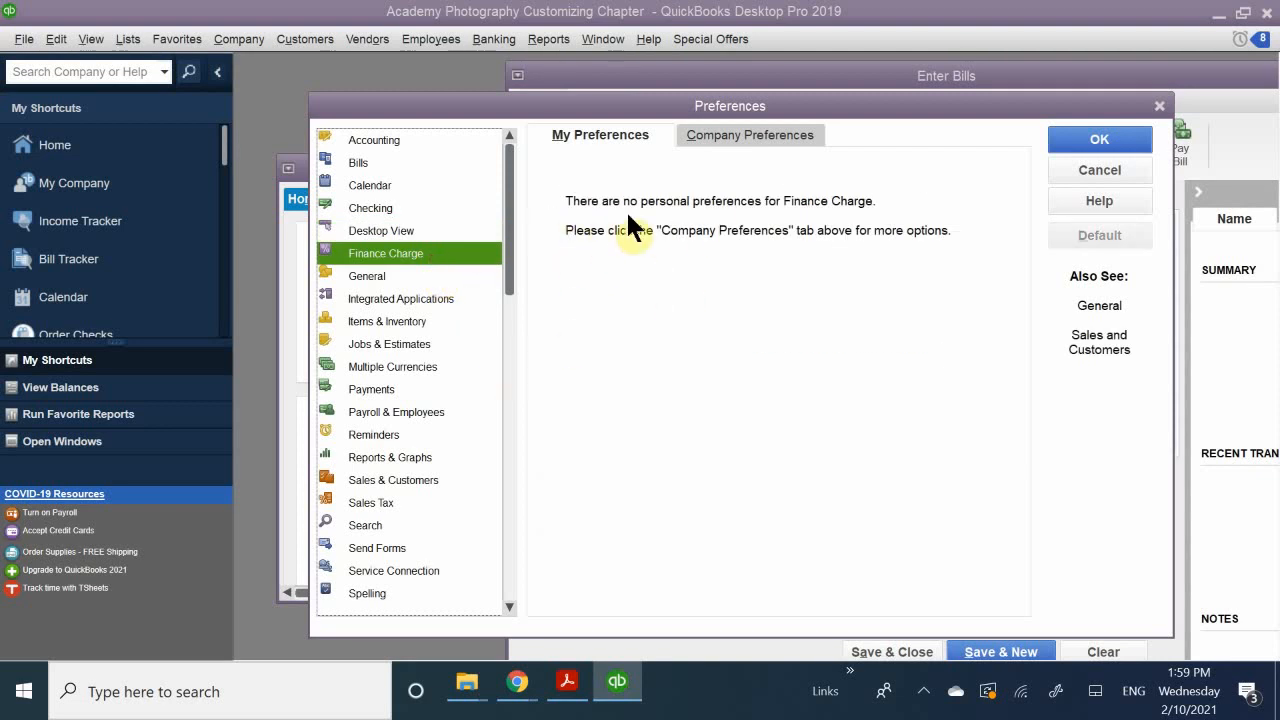
click(412, 277)
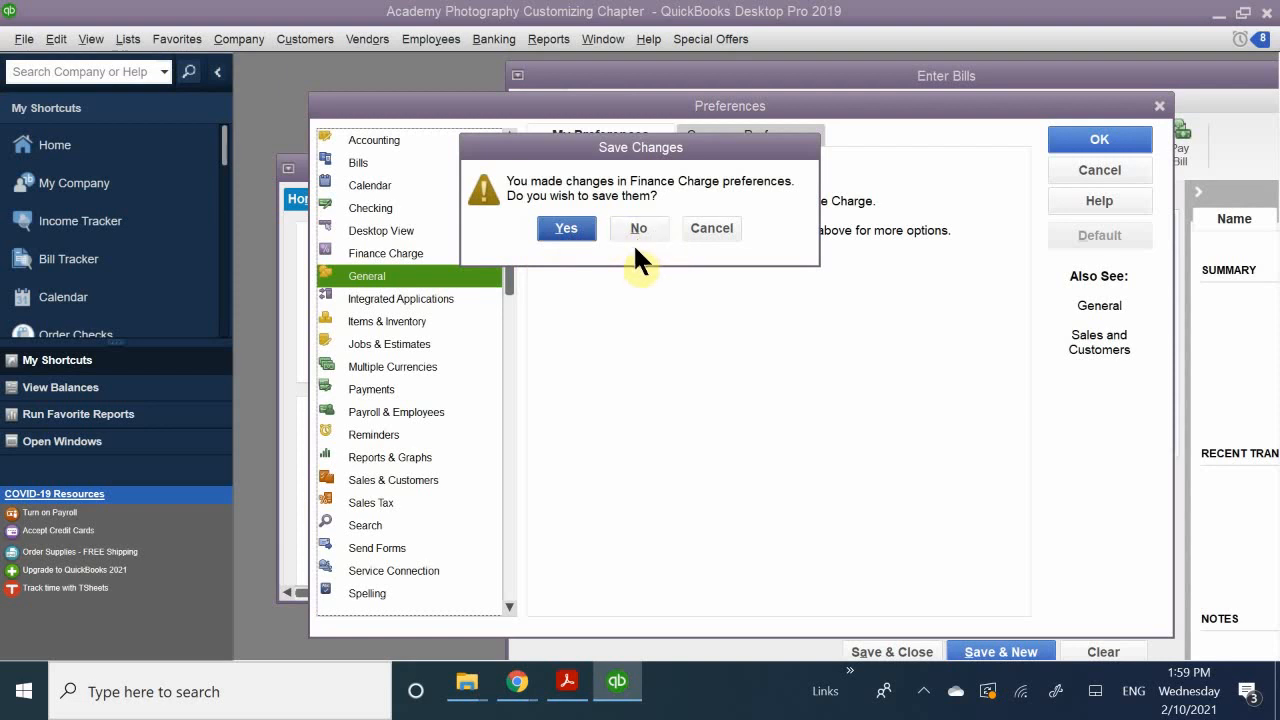
click(711, 228)
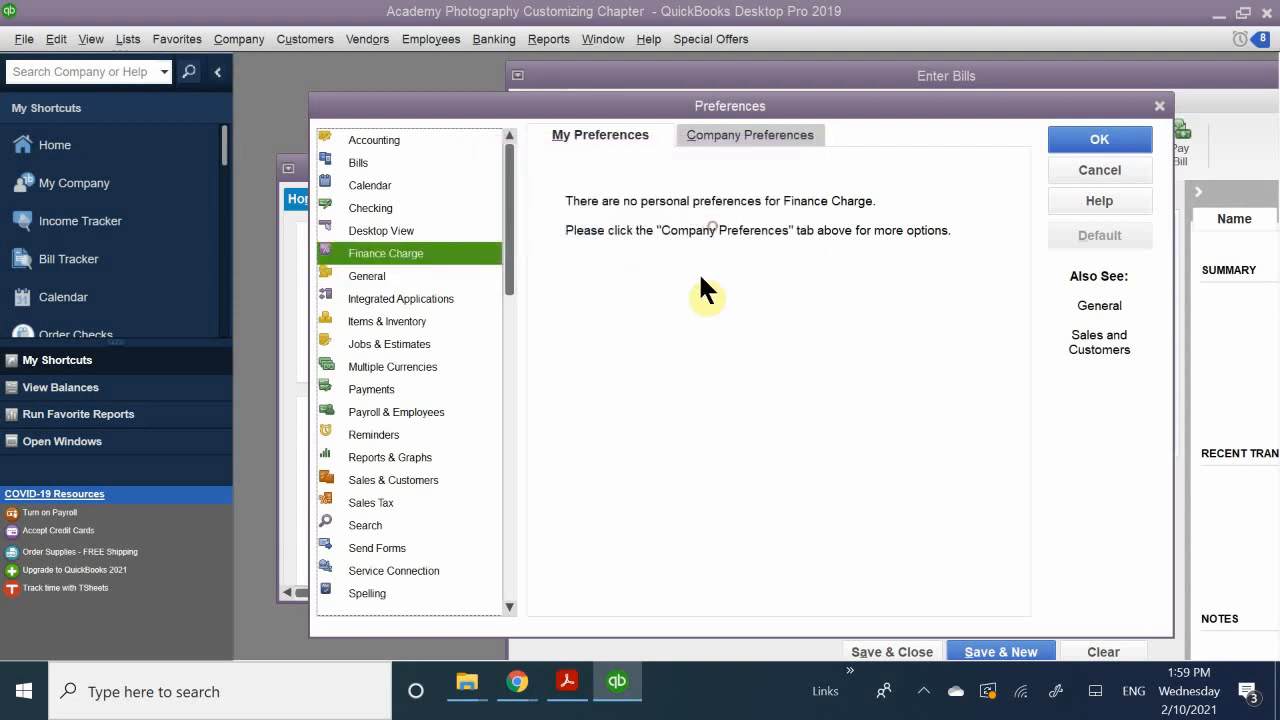
scroll(400, 395, down, 1)
scroll(450, 400, up, 1)
Step: Return to the Desktop View preferences, saving the Finance Charge changes, and show the Desktop View company preferences
click(403, 235)
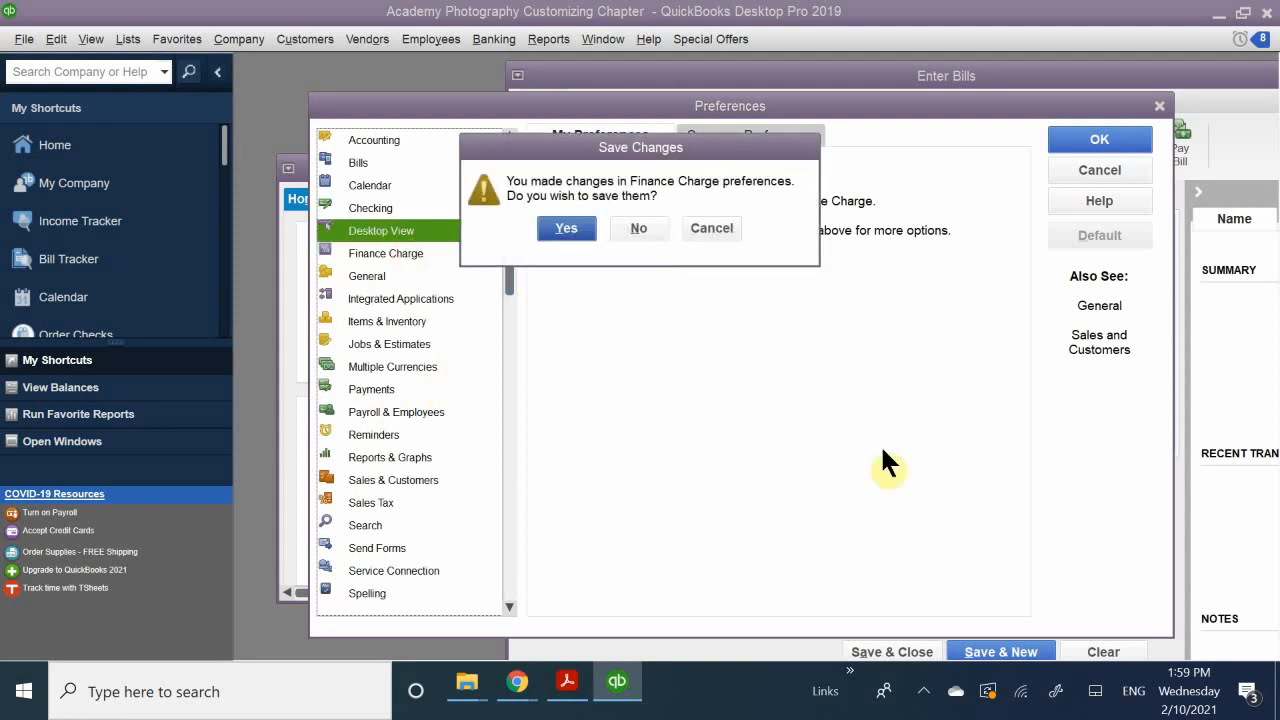
click(556, 232)
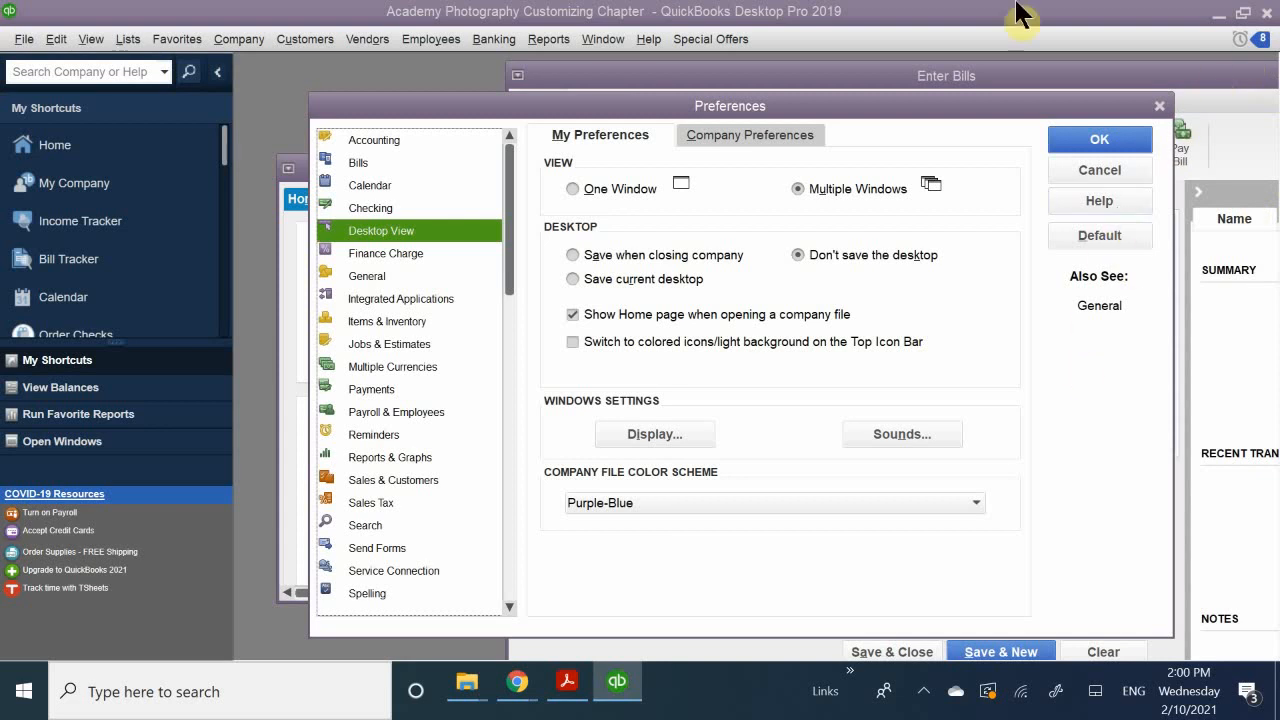
click(738, 130)
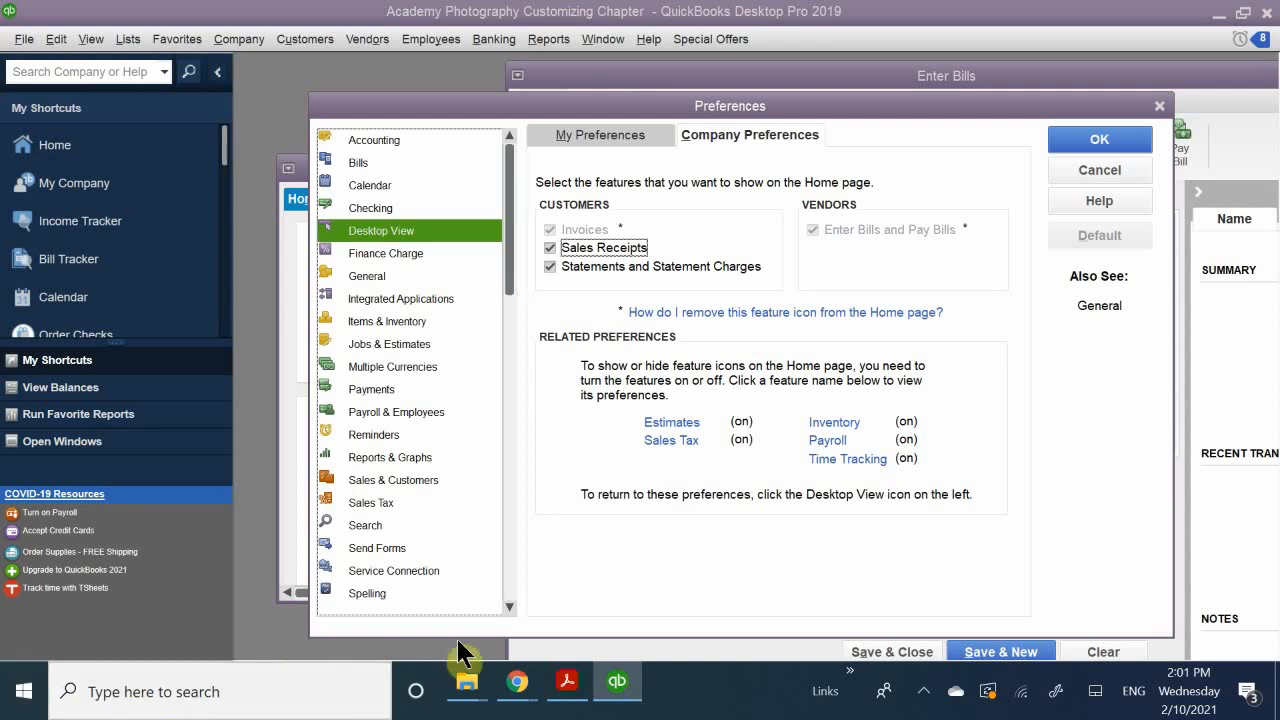
Step: Switch to the Chapter 7 PDF in Acrobat Reader and find the Desktop View Company Preferences instructions on page 3
click(568, 681)
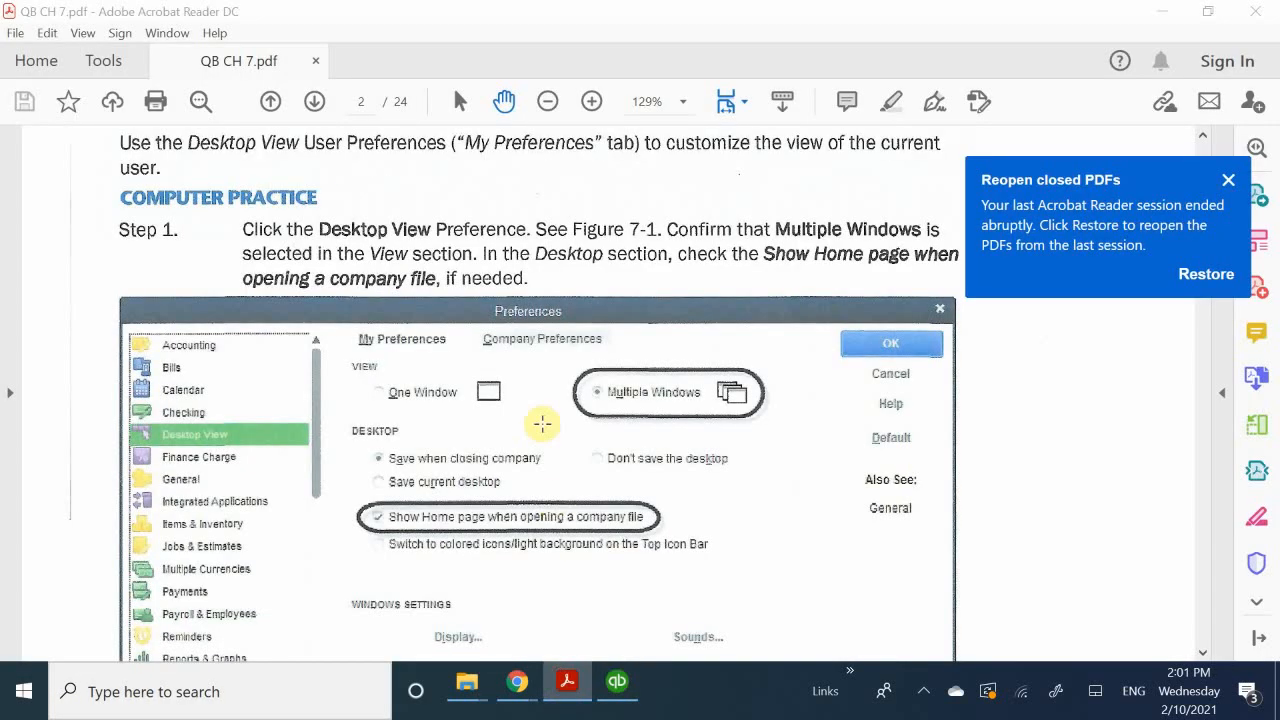
scroll(551, 402, down, 10)
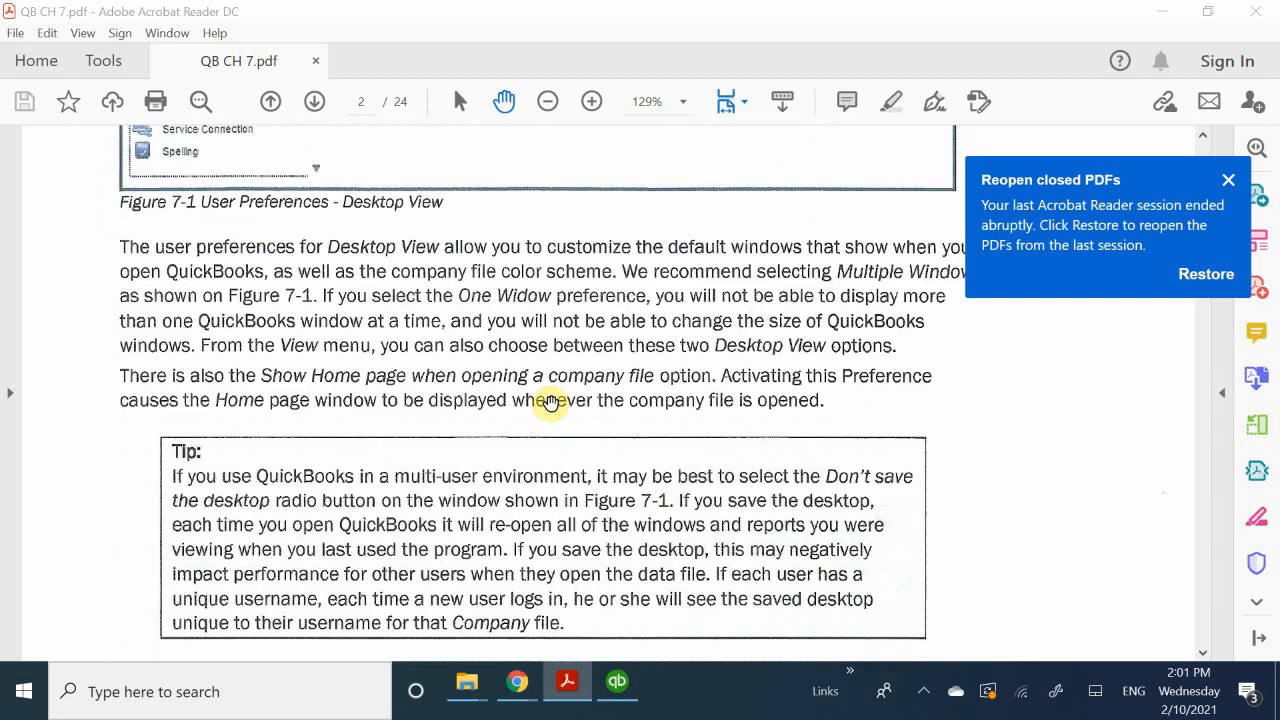
scroll(551, 402, down, 15)
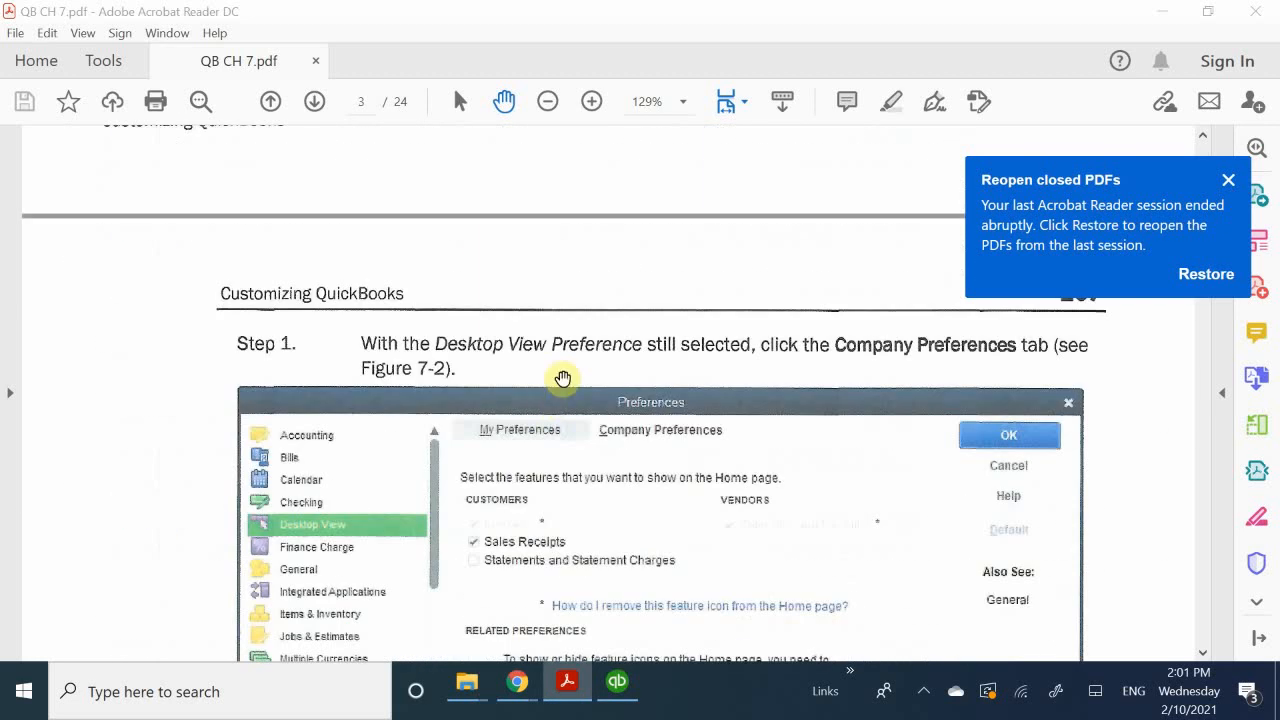
Step: Read the Desktop View Company Preferences steps and the Home page figure on PDF pages 3 and 4, through to the Favorites Menu section
scroll(578, 392, down, 8)
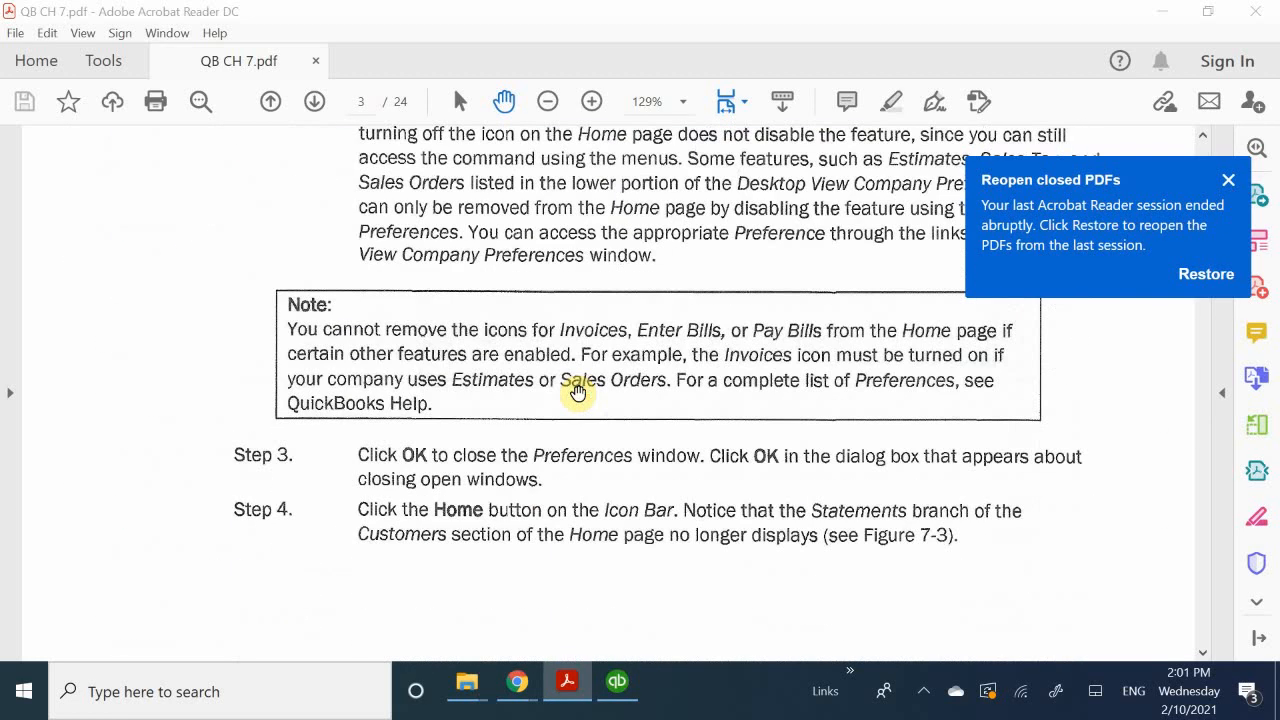
scroll(578, 392, down, 10)
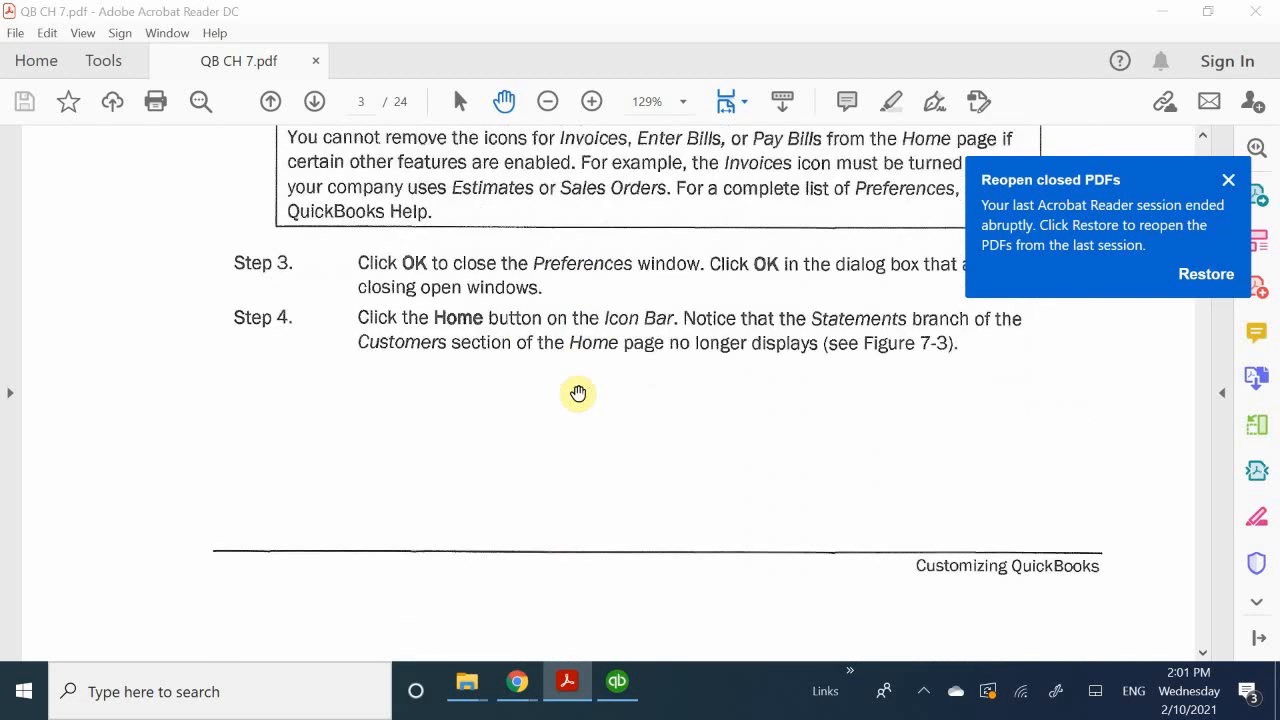
scroll(578, 392, down, 12)
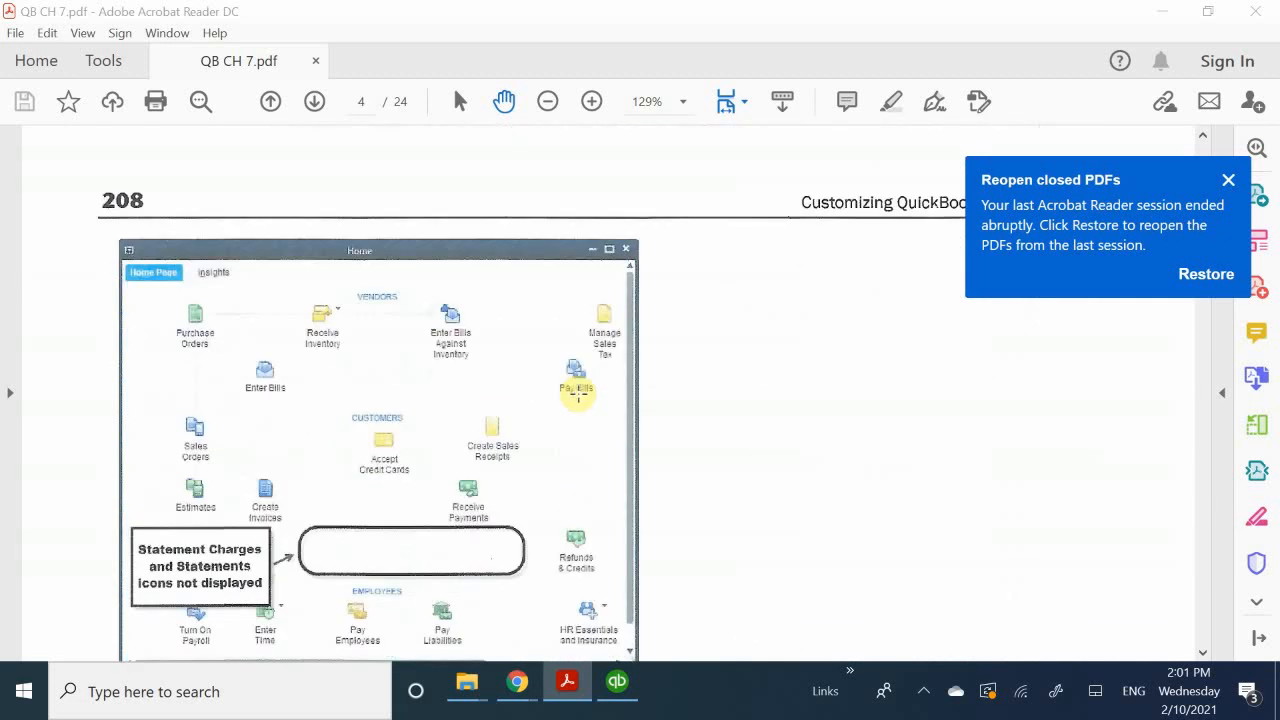
scroll(578, 392, down, 1)
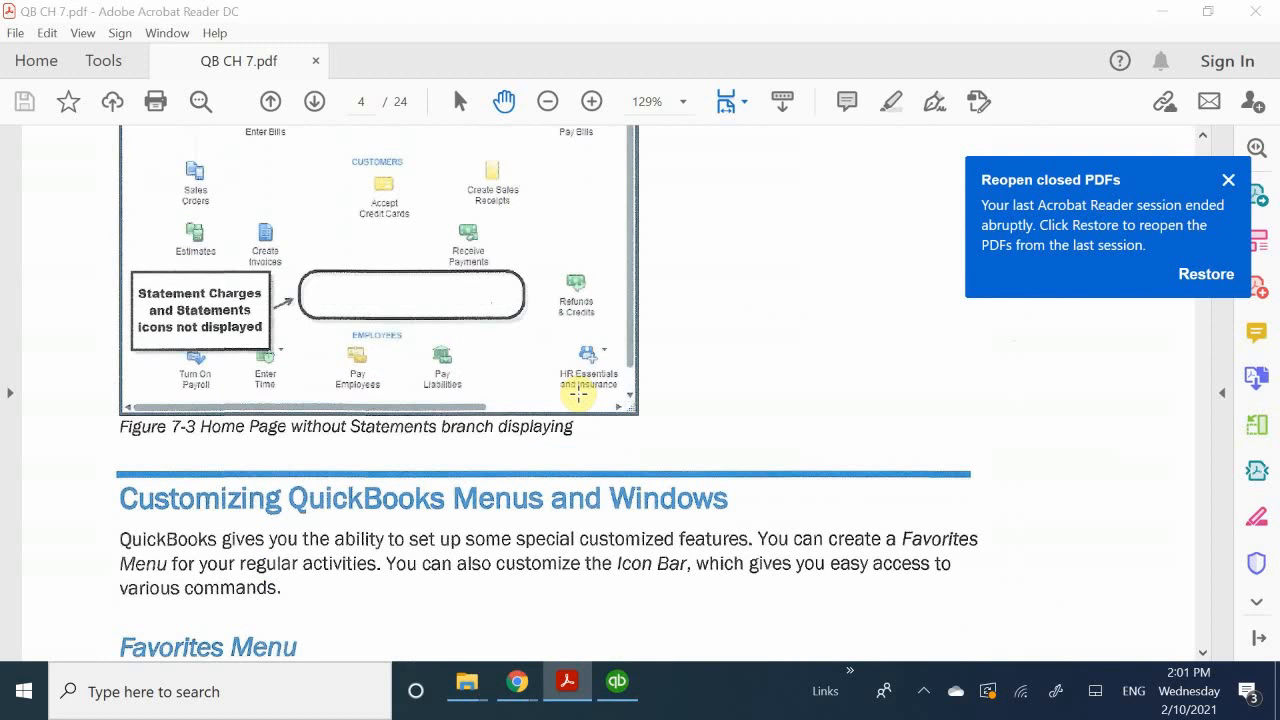
scroll(578, 392, up, 10)
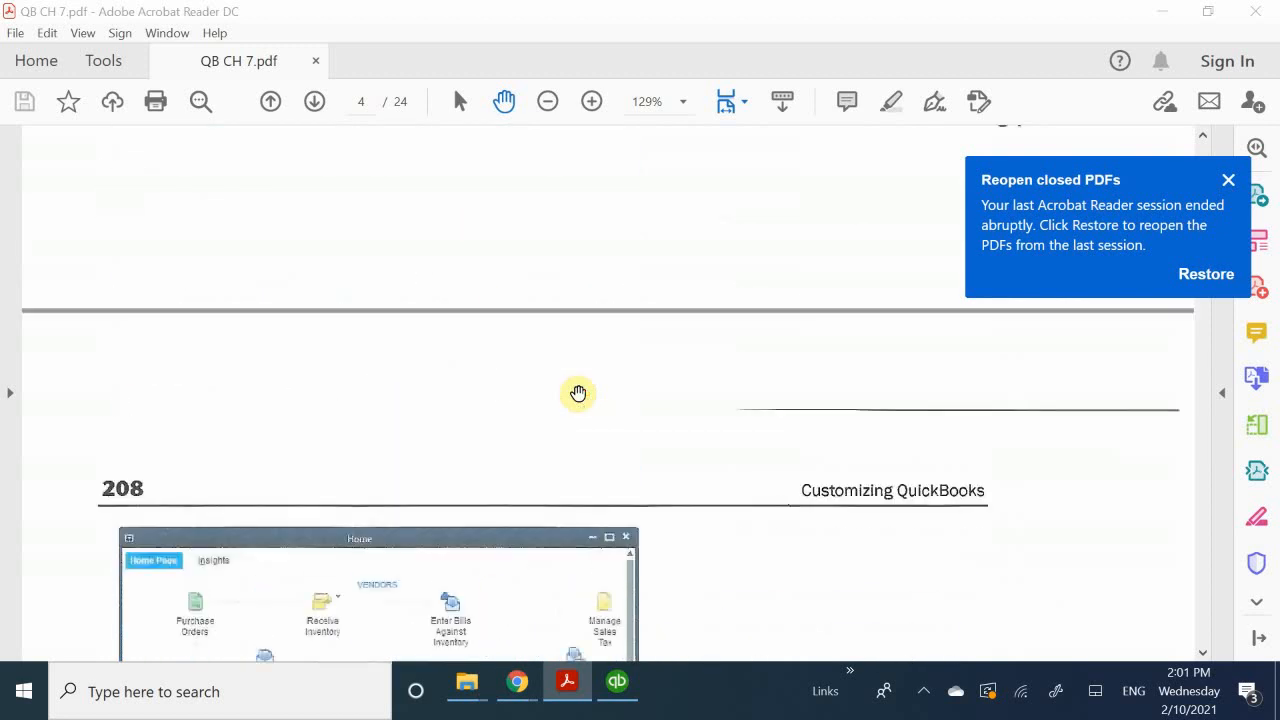
scroll(578, 393, up, 5)
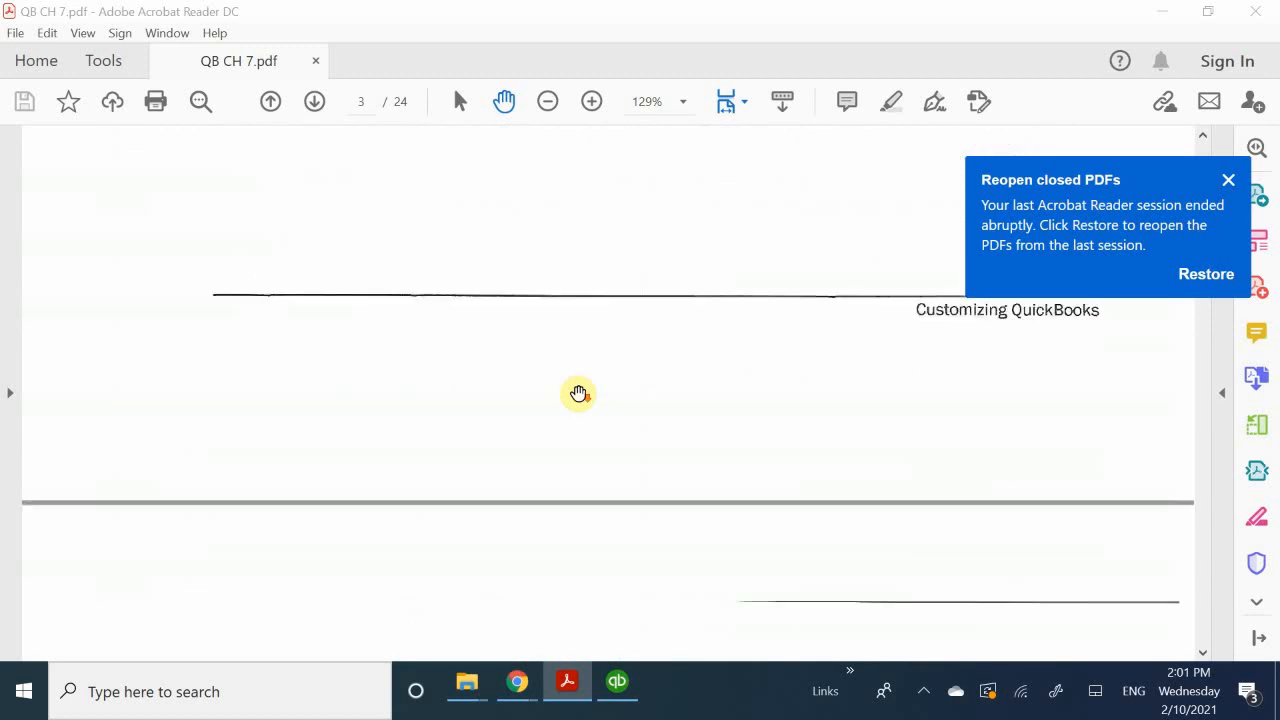
scroll(578, 393, down, 10)
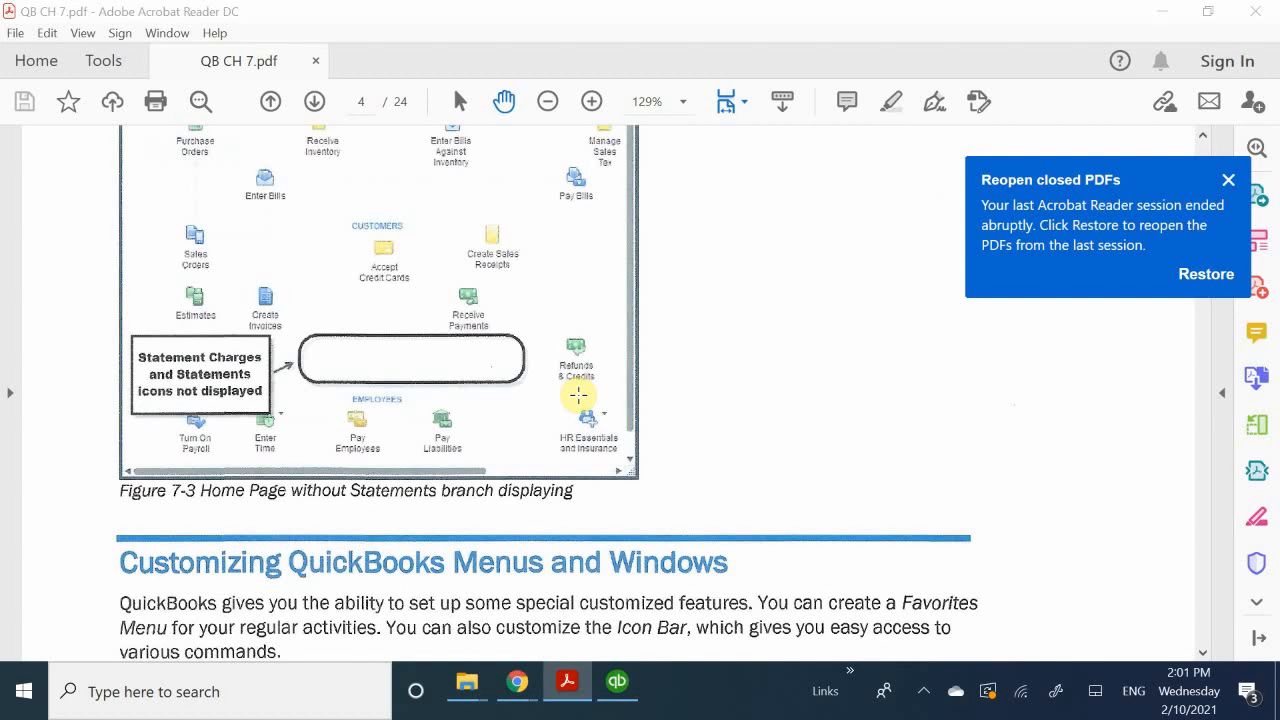
scroll(578, 395, down, 4)
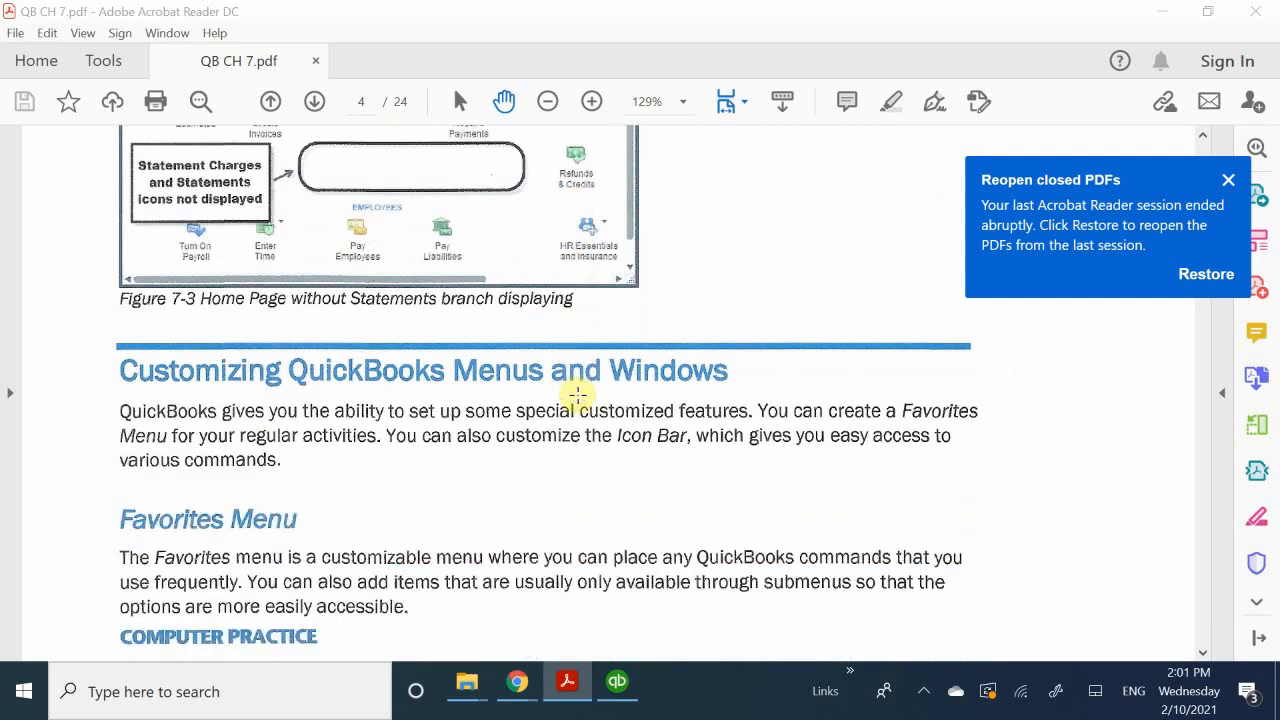
scroll(578, 395, up, 10)
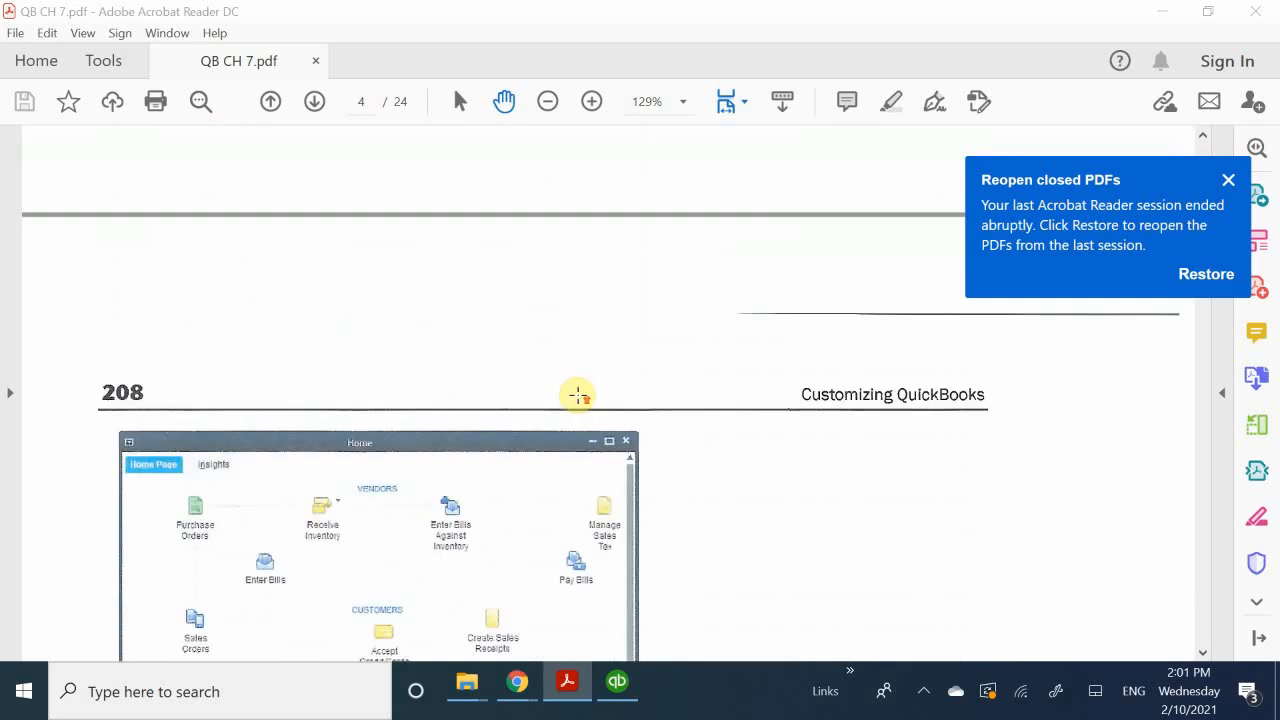
scroll(578, 395, up, 12)
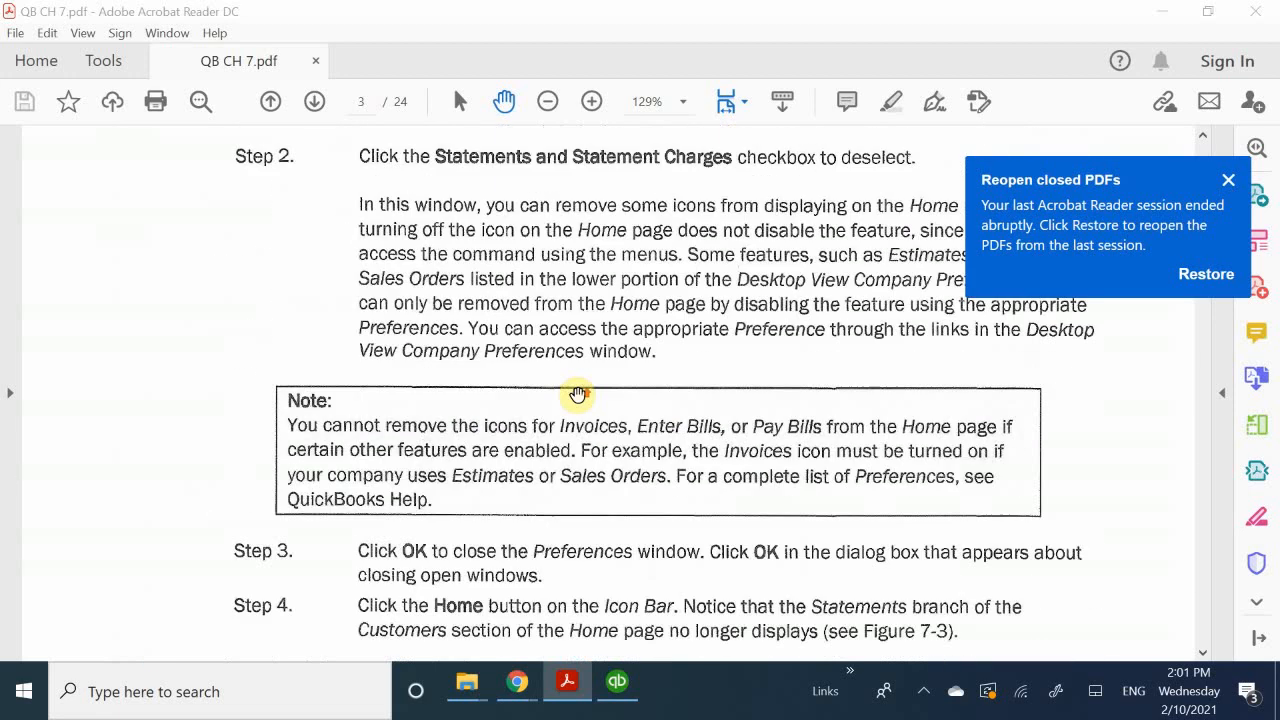
scroll(578, 395, up, 10)
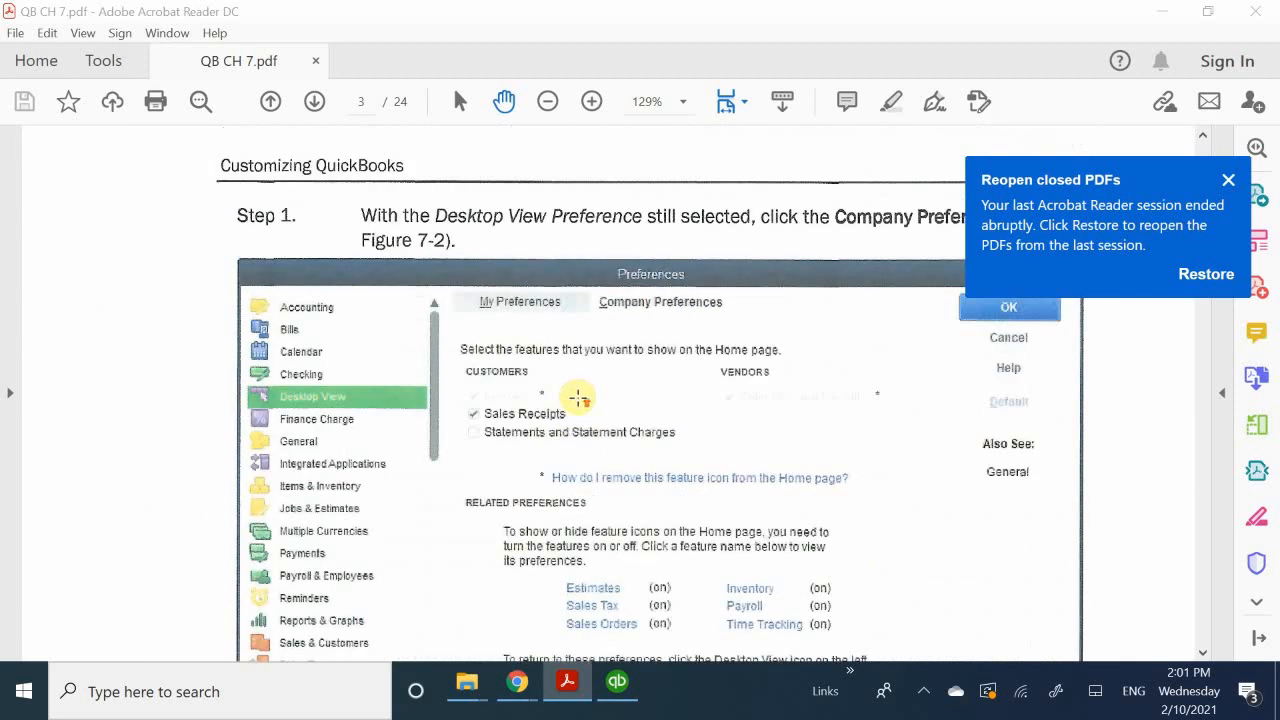
scroll(578, 397, up, 4)
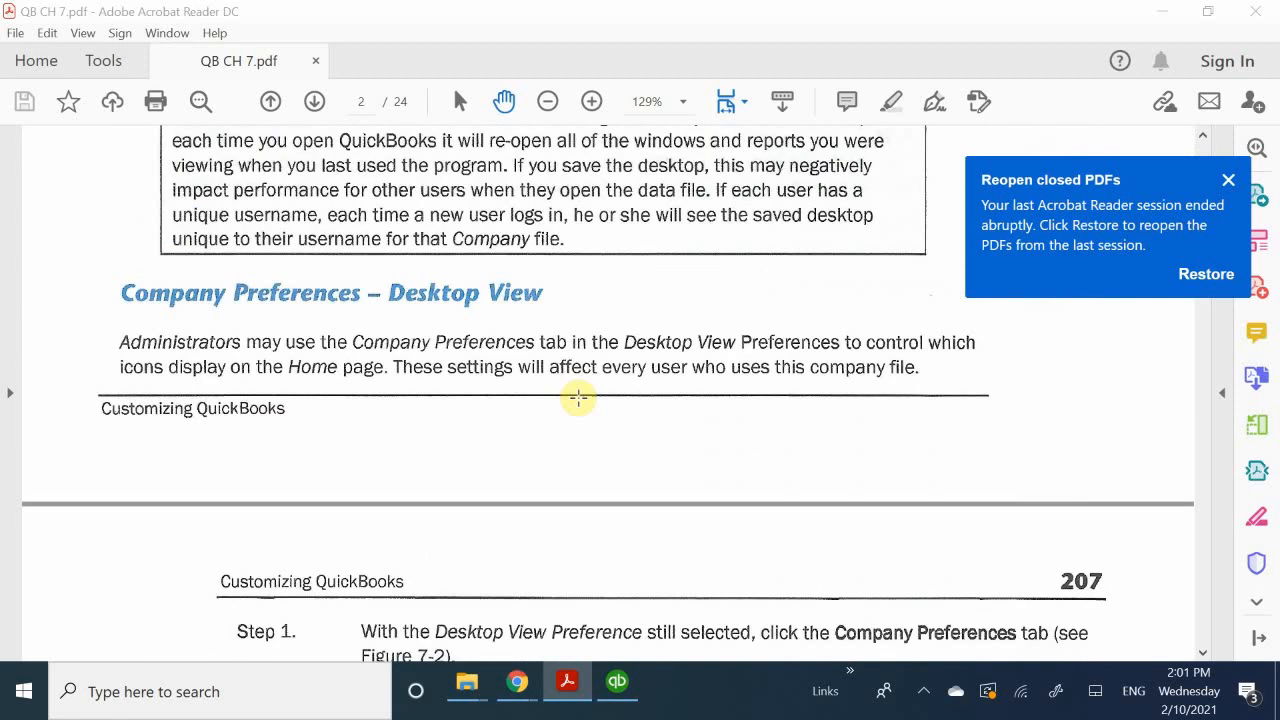
scroll(578, 397, down, 18)
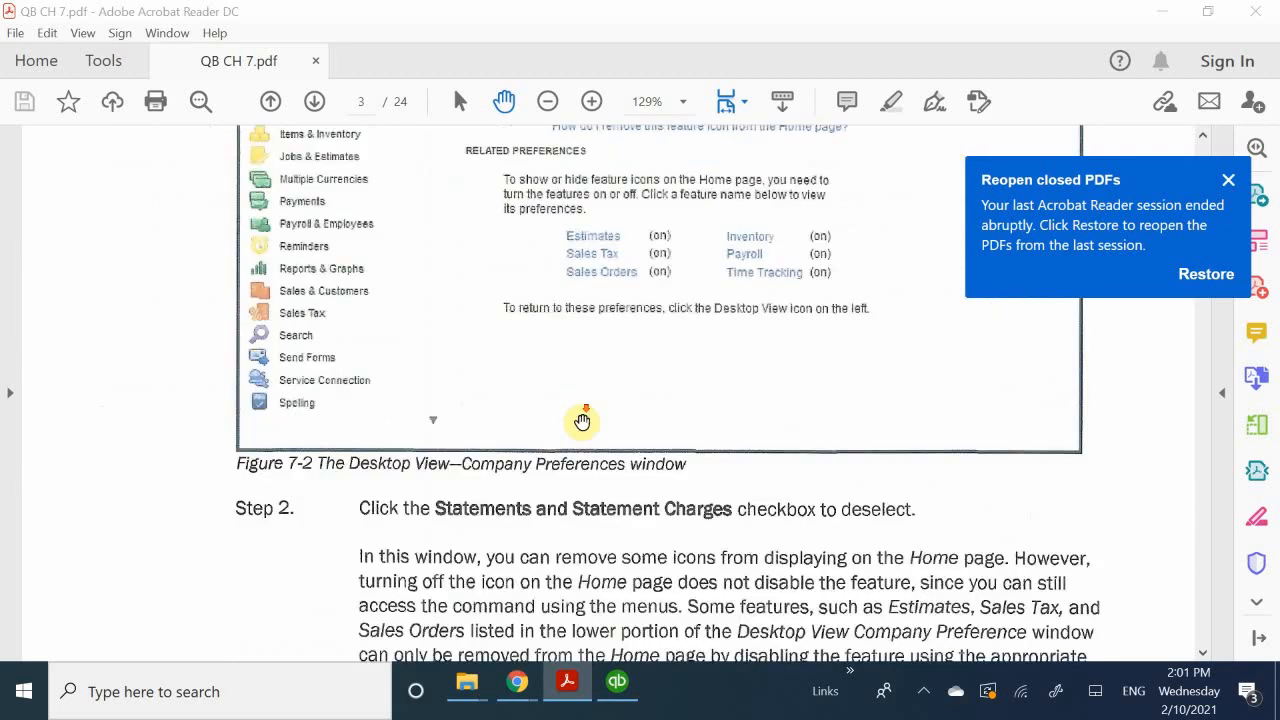
scroll(578, 430, down, 15)
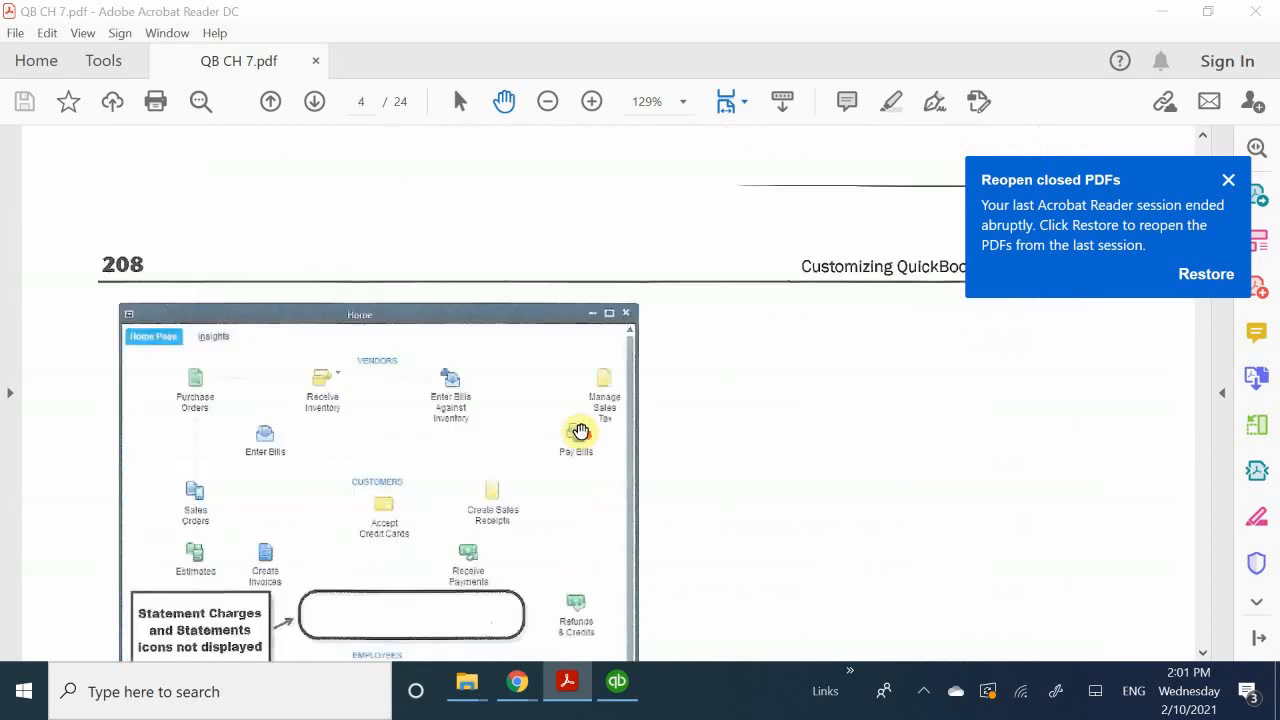
scroll(443, 466, down, 7)
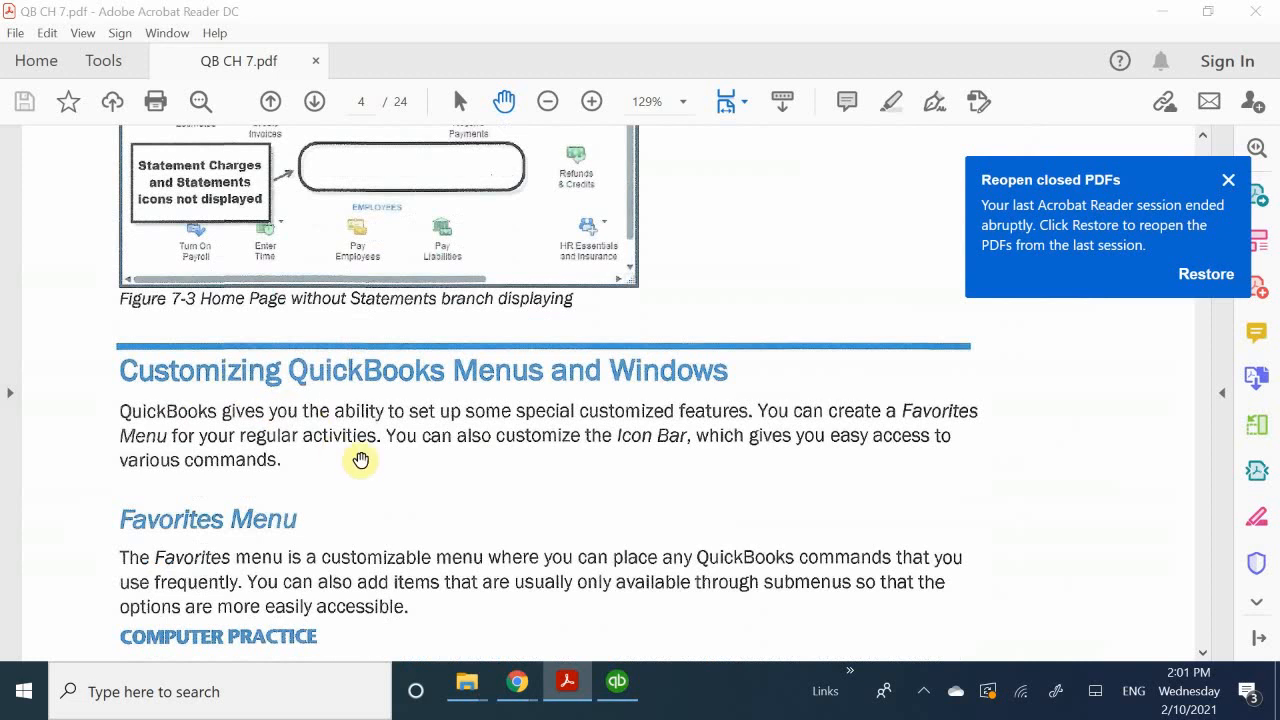
scroll(360, 457, down, 1)
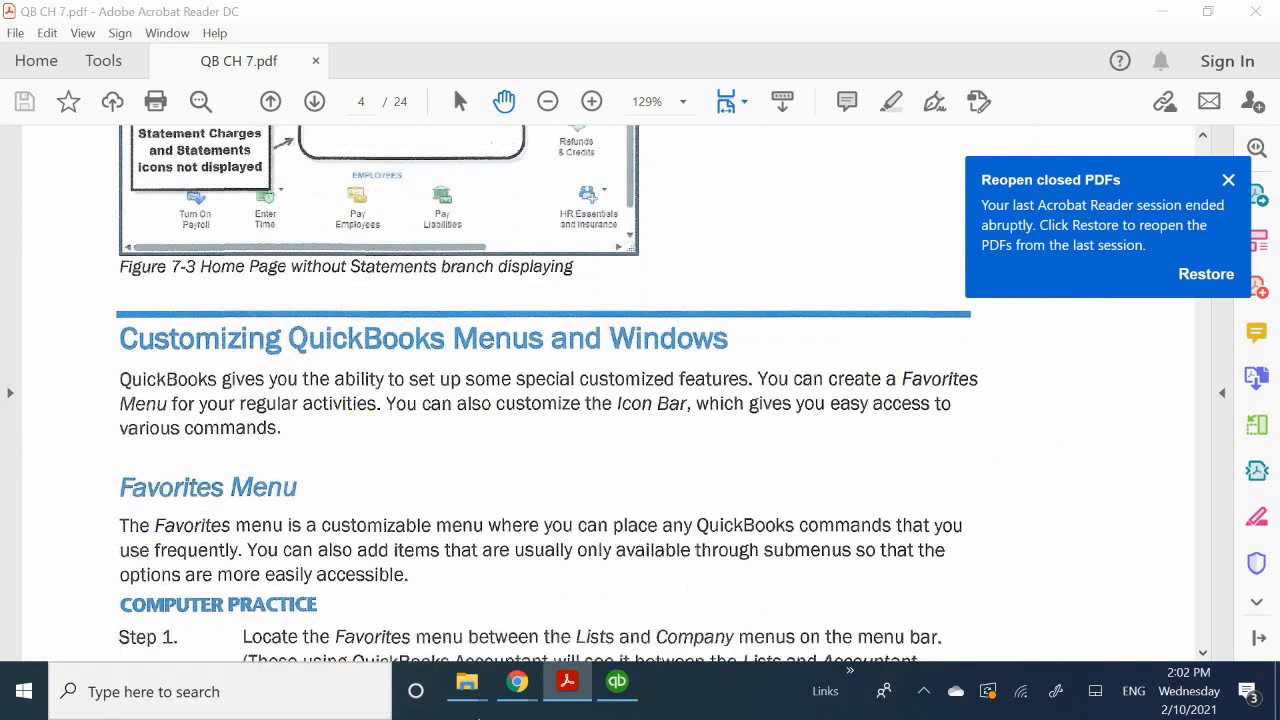
Step: Switch to QuickBooks Desktop, close the Preferences dialog without changes and maximize the Home window
click(617, 684)
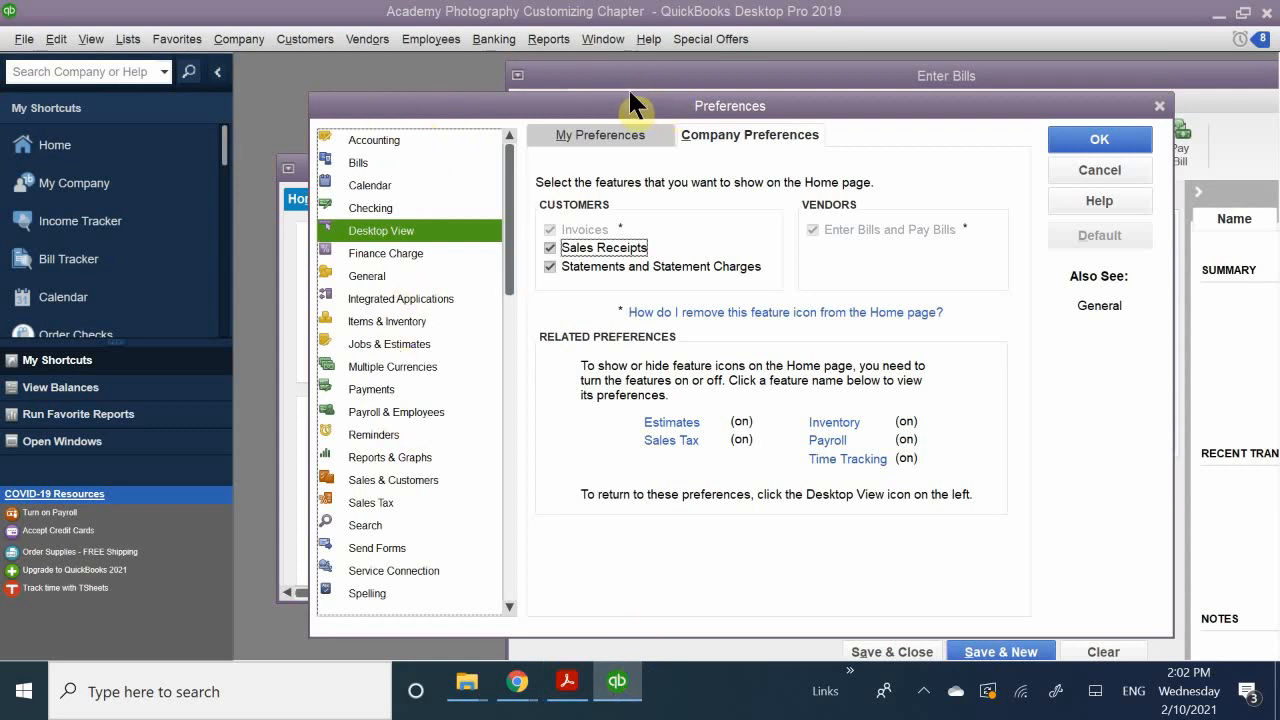
drag(630, 101, 121, 351)
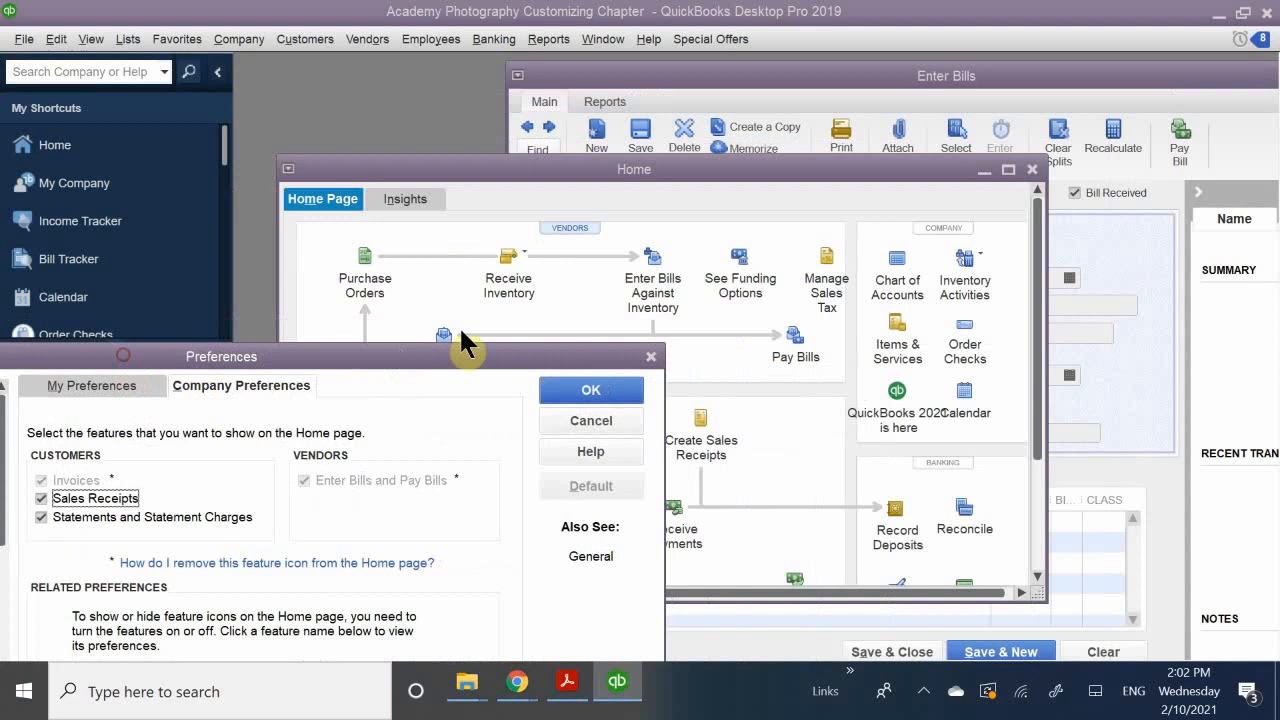
click(650, 357)
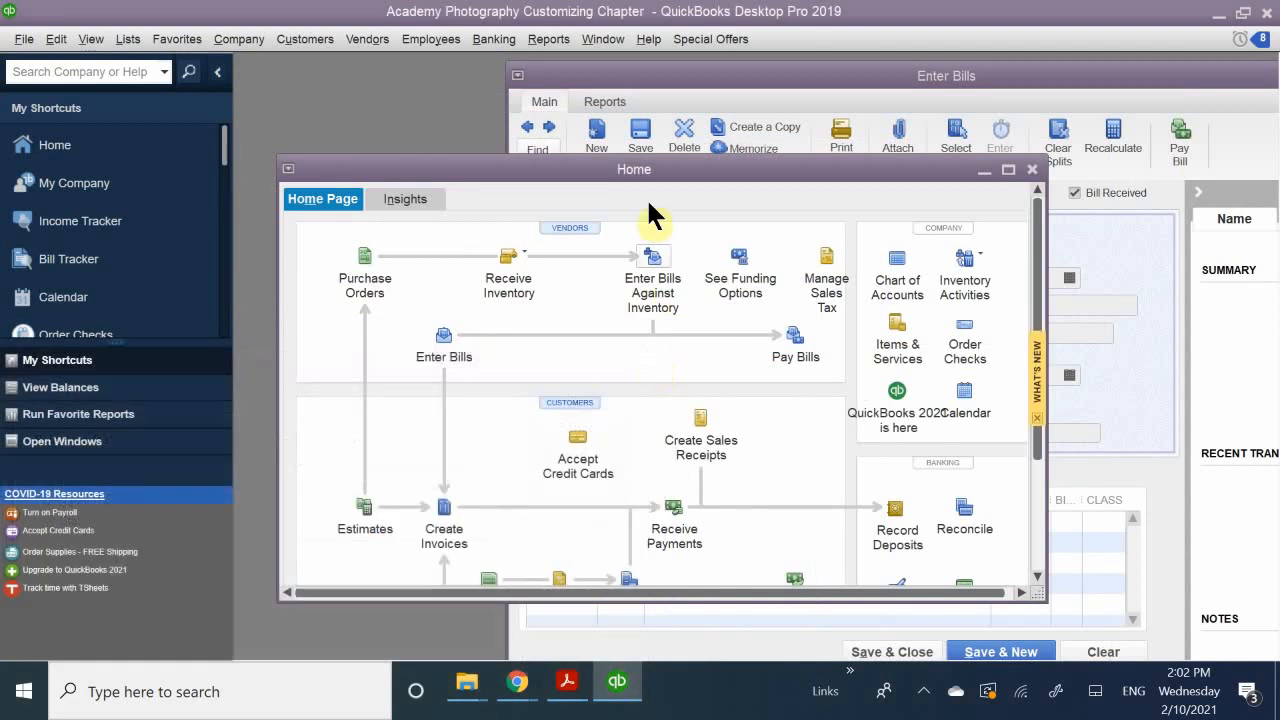
double_click(518, 175)
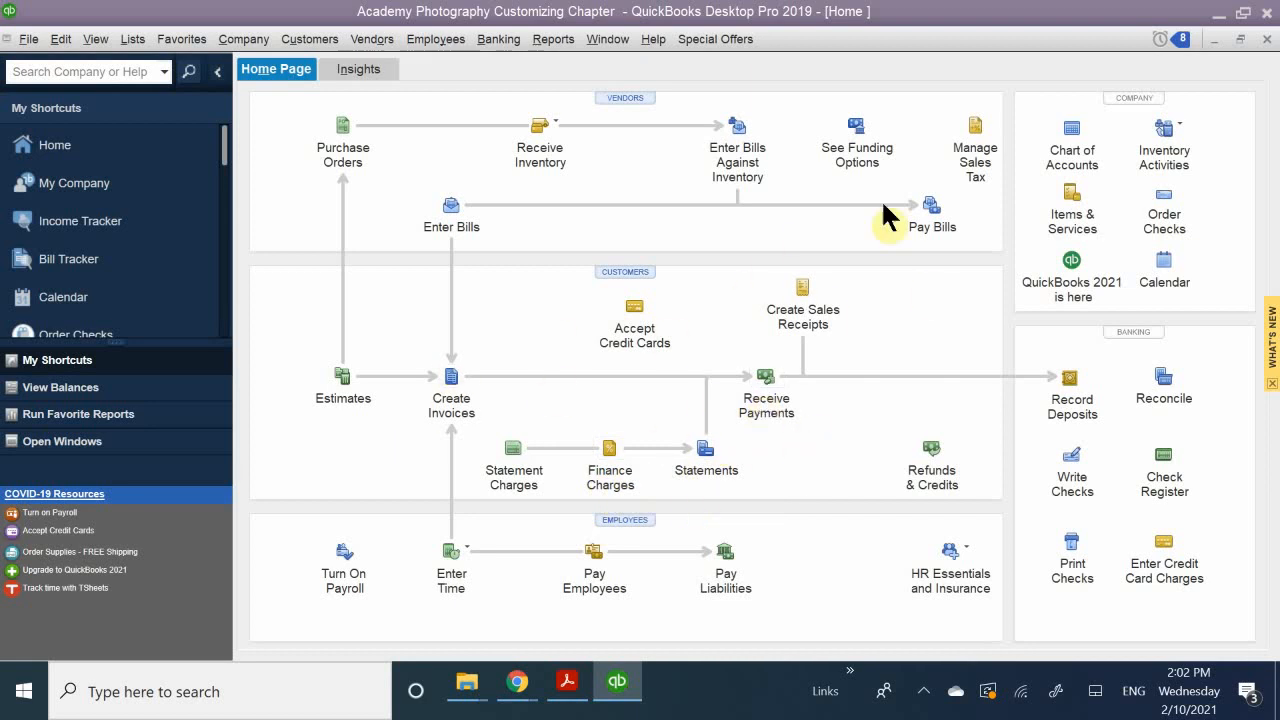
Step: Turn off Sales Receipts and Statements and Statement Charges in the Desktop View company preferences, save, and reopen the Home page
click(61, 39)
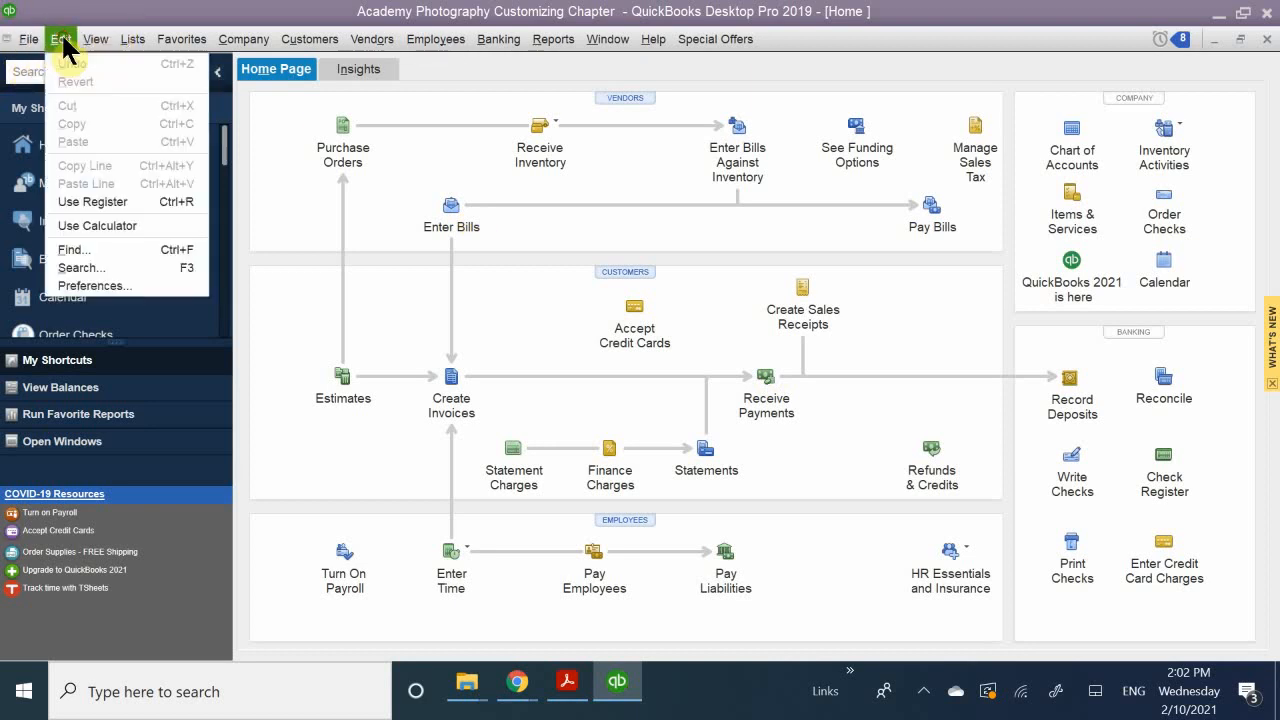
click(112, 285)
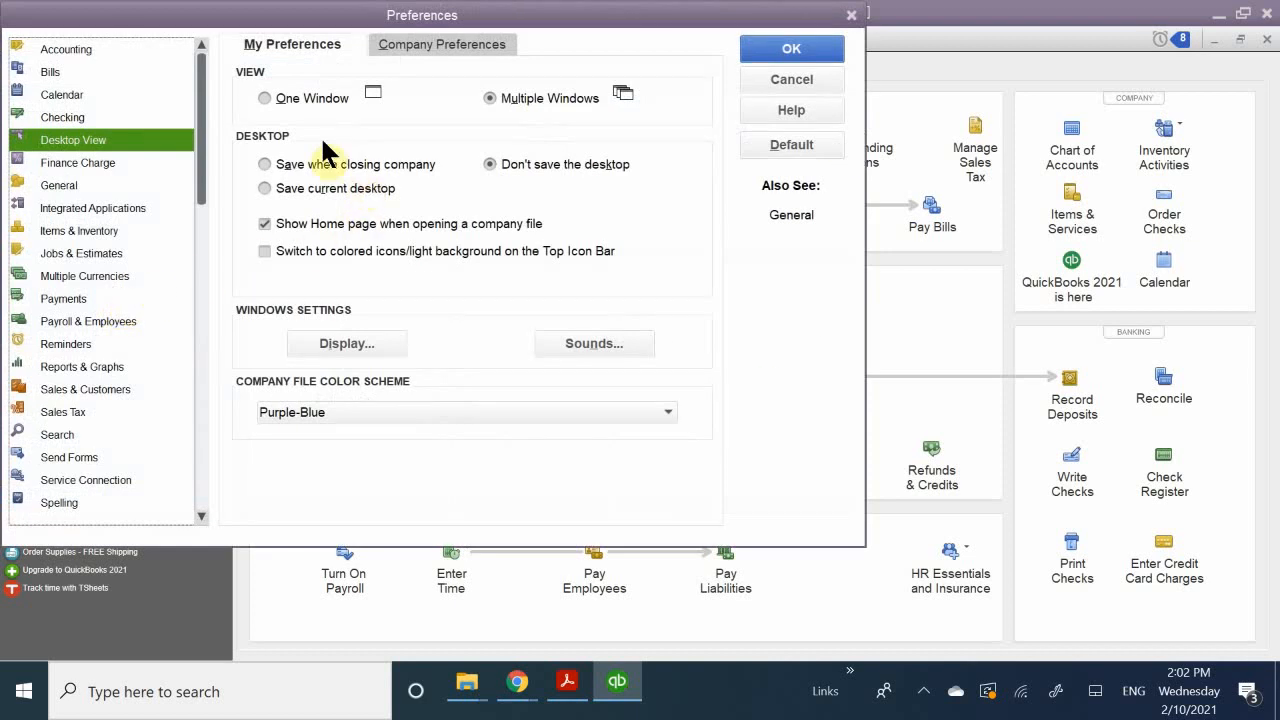
drag(278, 12, 514, 78)
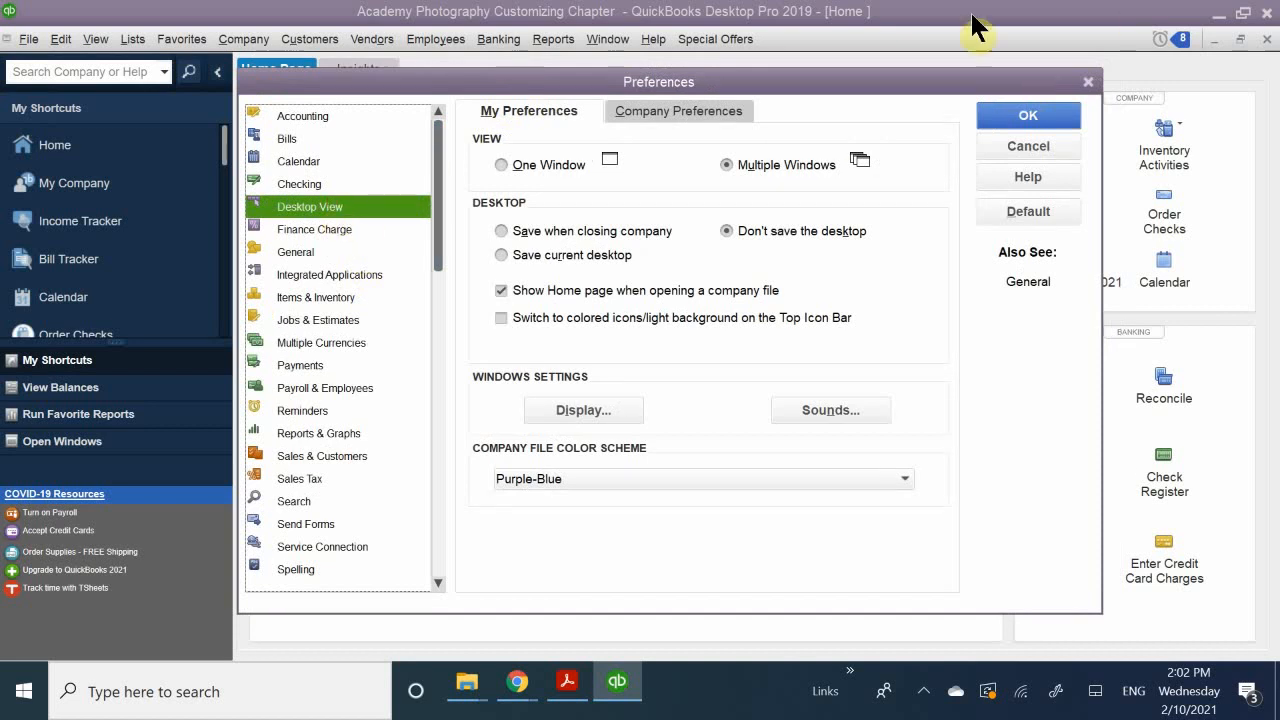
click(645, 111)
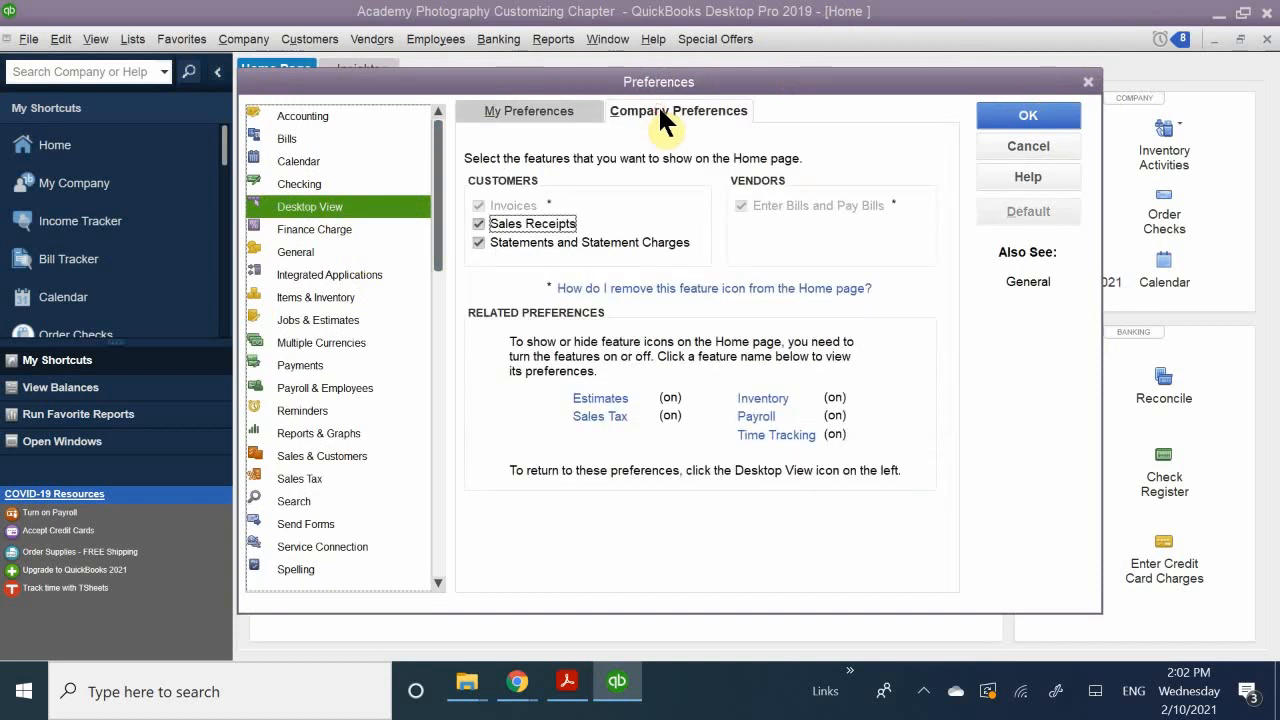
click(520, 226)
click(510, 242)
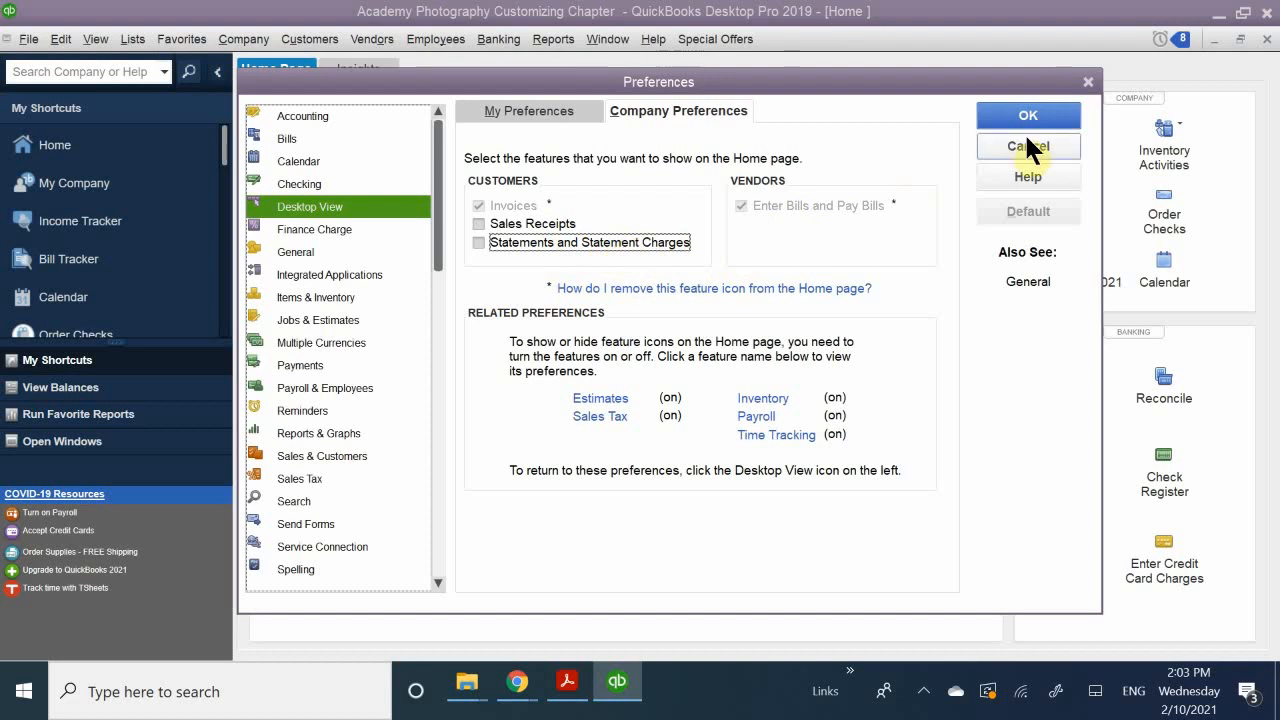
click(1050, 106)
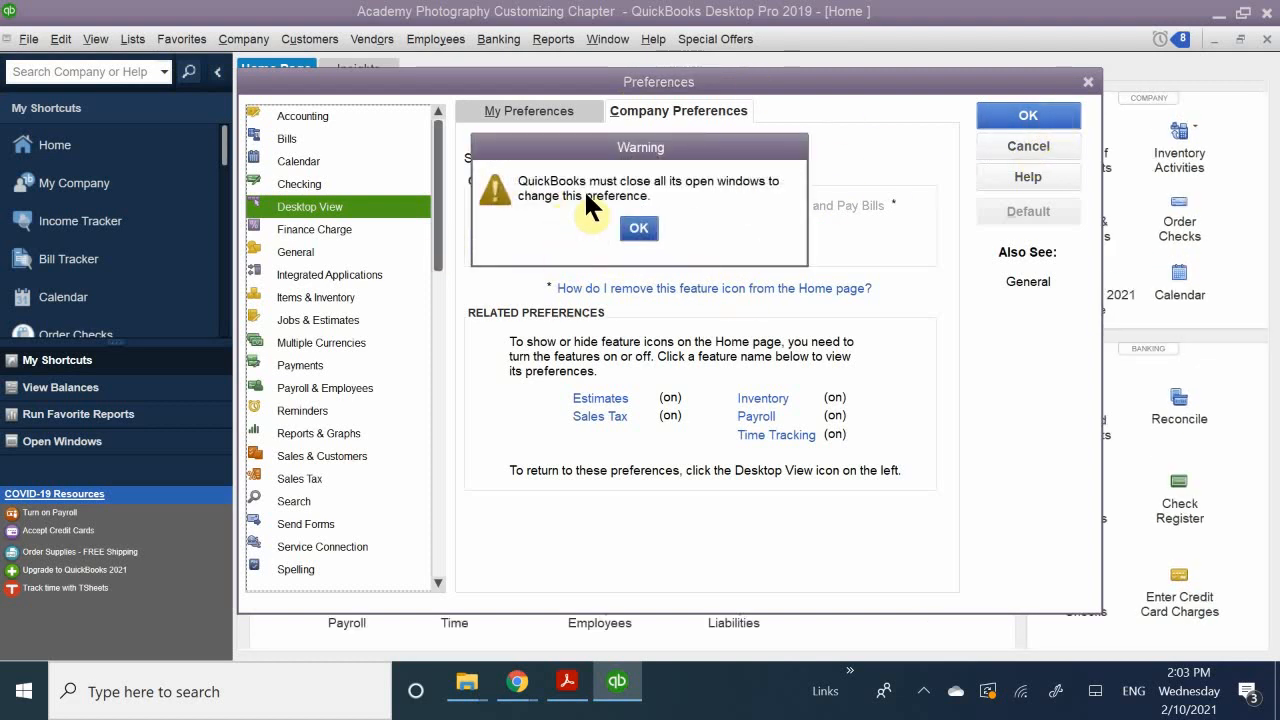
click(633, 227)
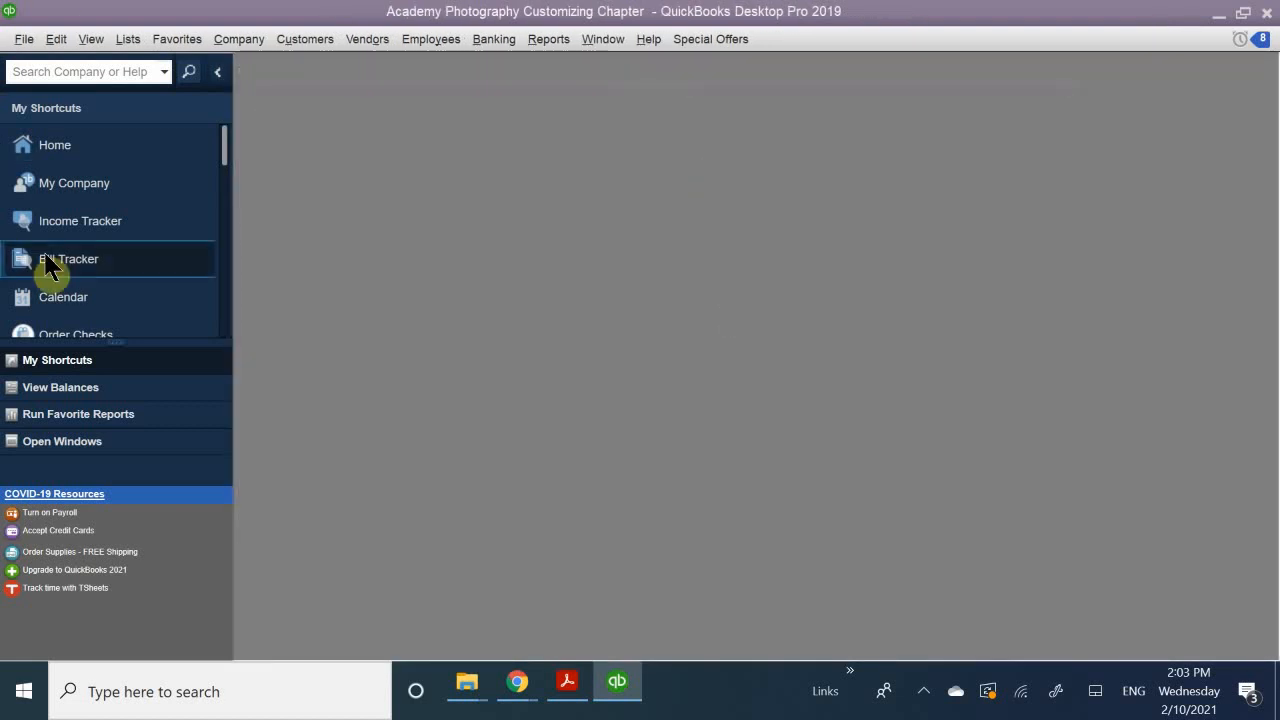
click(60, 146)
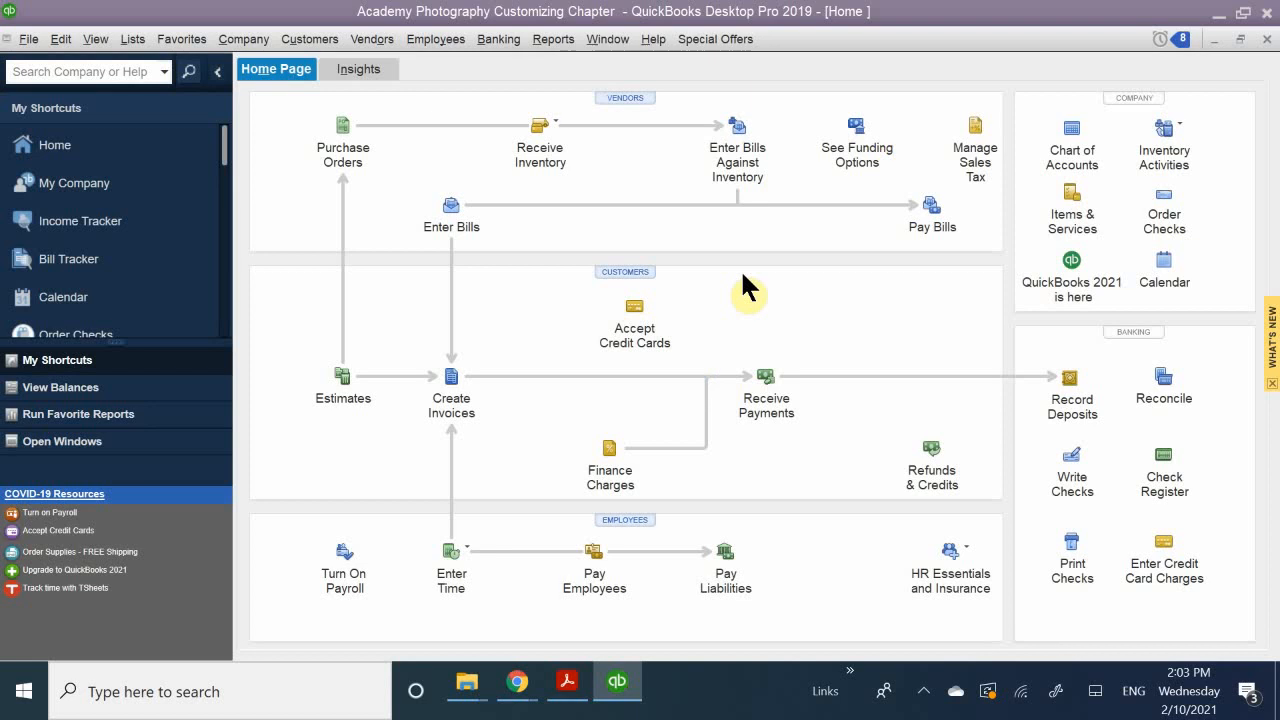
Step: Turn off inventory and purchase orders in the Items & Inventory company preferences, save, and reopen the Home page maximized
click(55, 40)
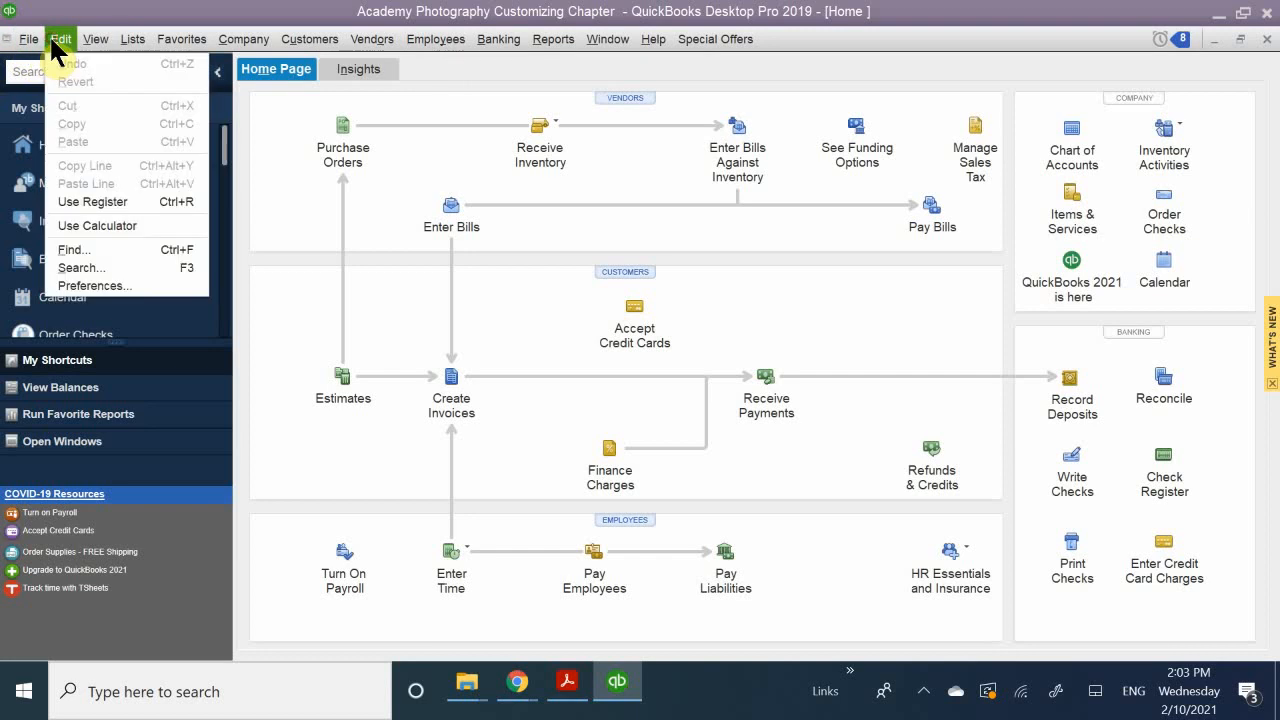
click(93, 285)
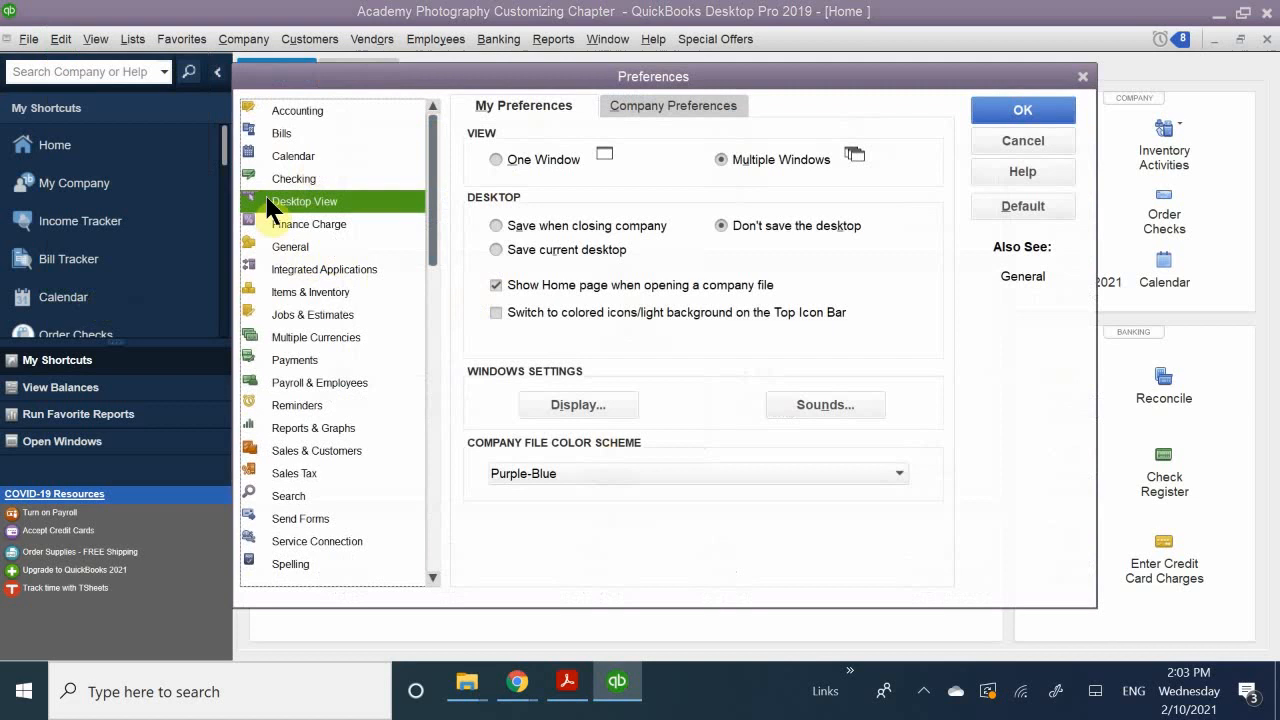
click(302, 268)
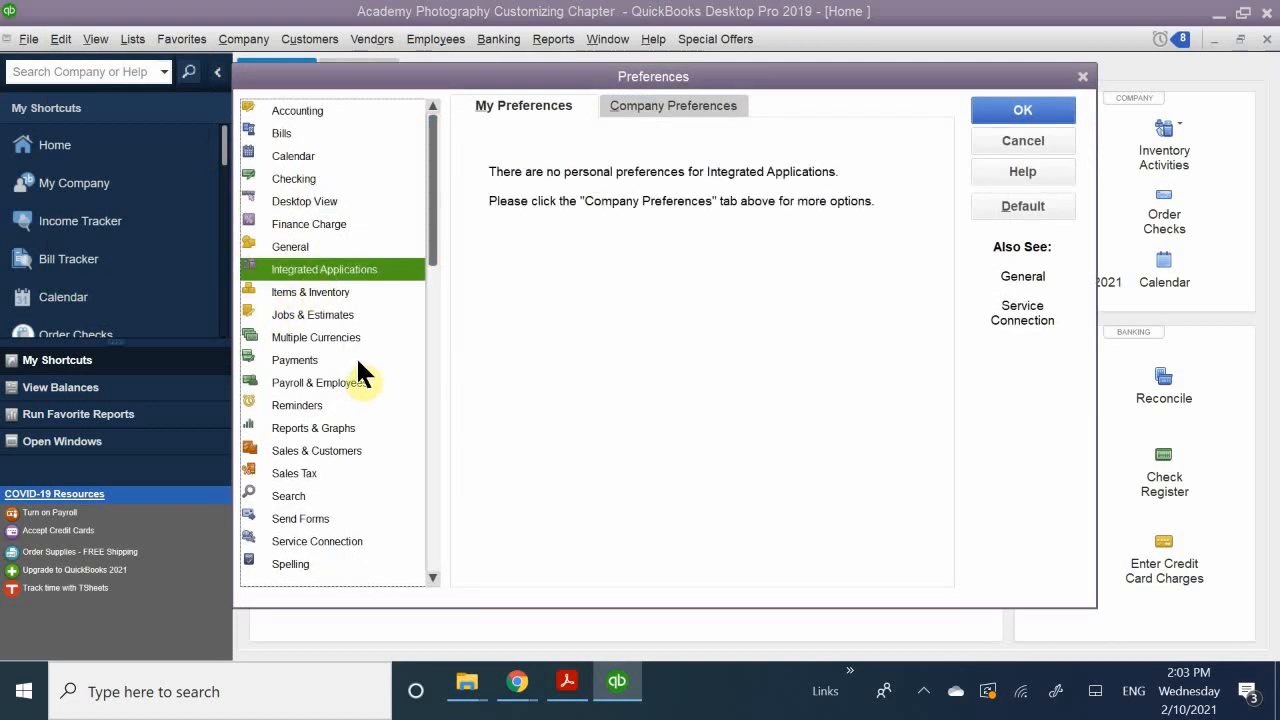
click(298, 289)
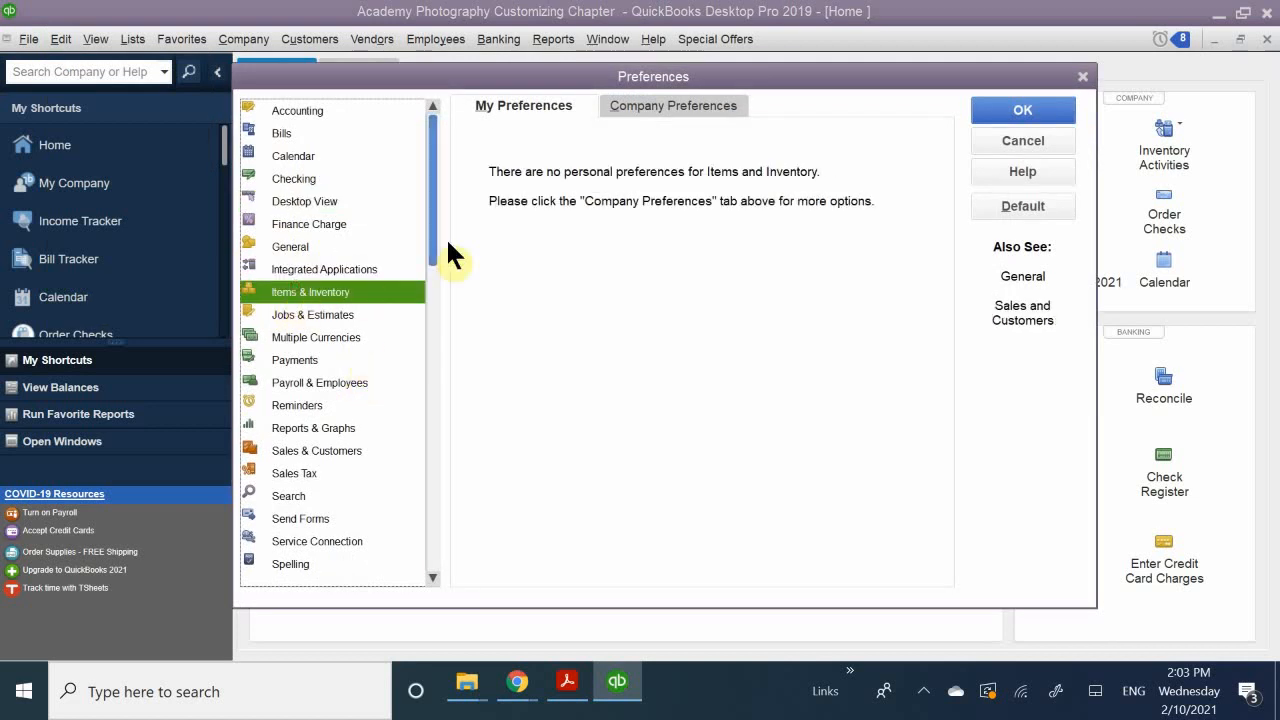
click(634, 102)
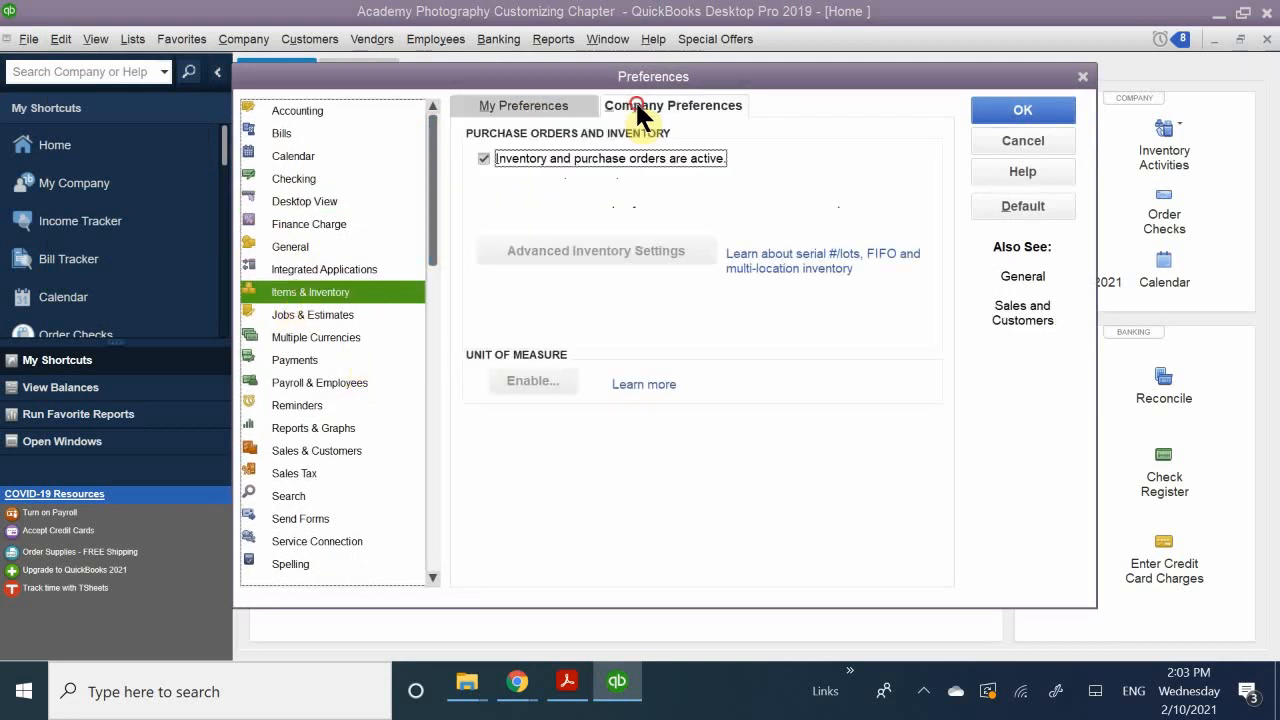
click(578, 155)
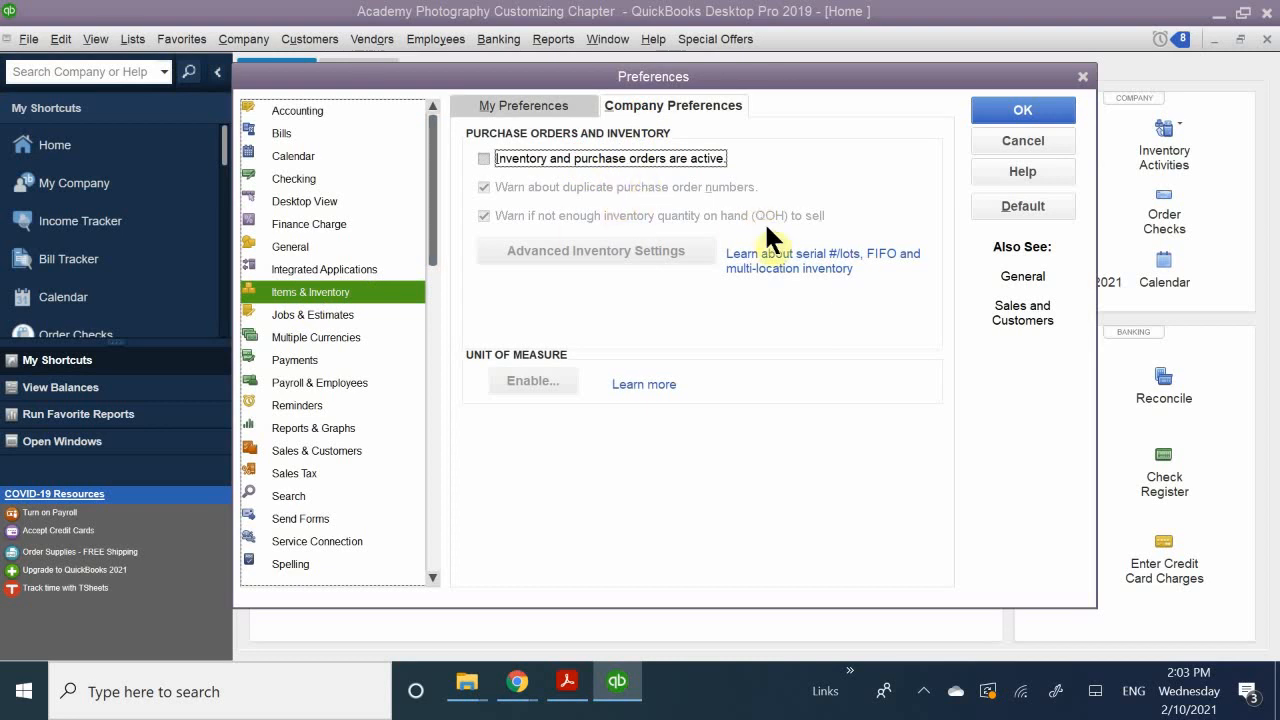
click(1022, 110)
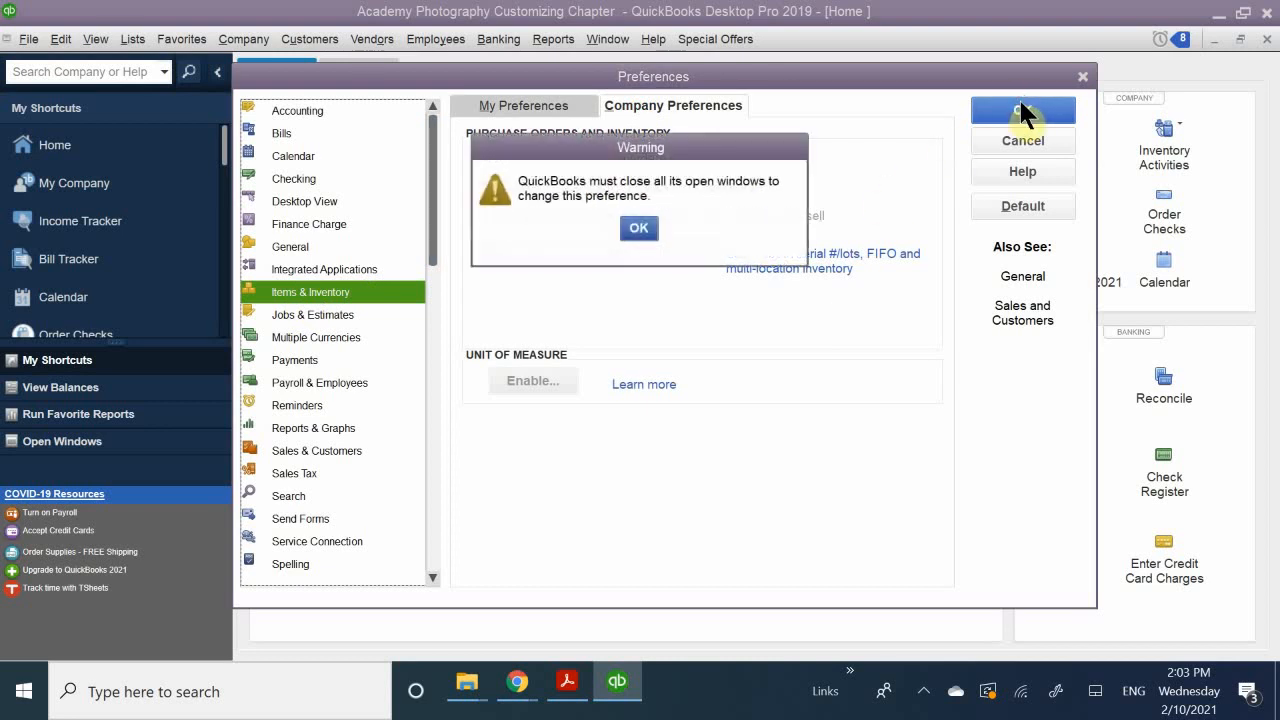
click(632, 230)
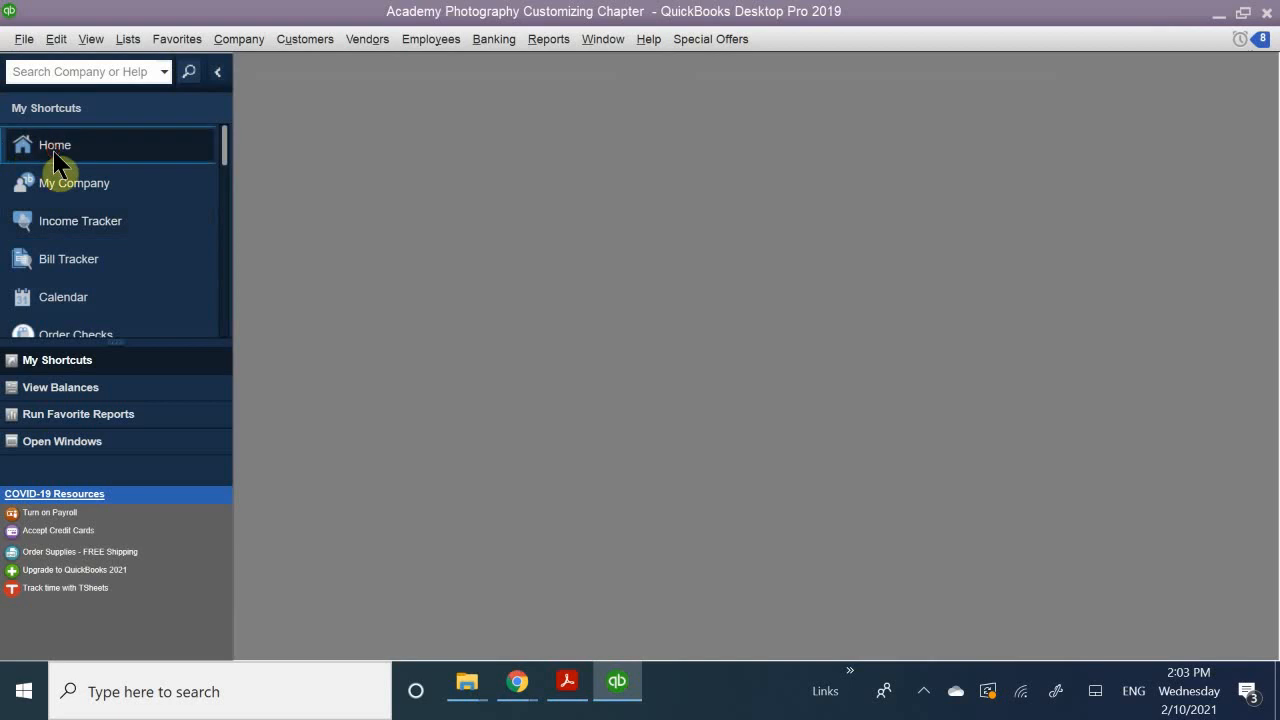
click(55, 155)
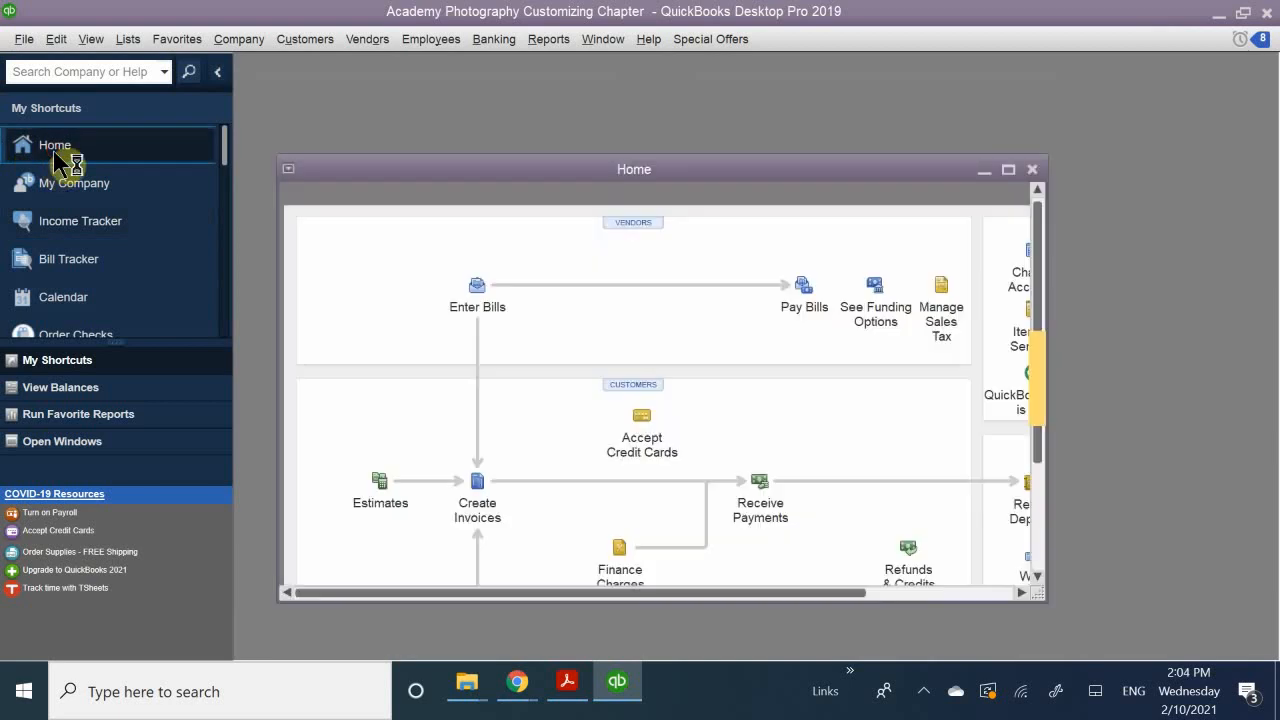
double_click(491, 164)
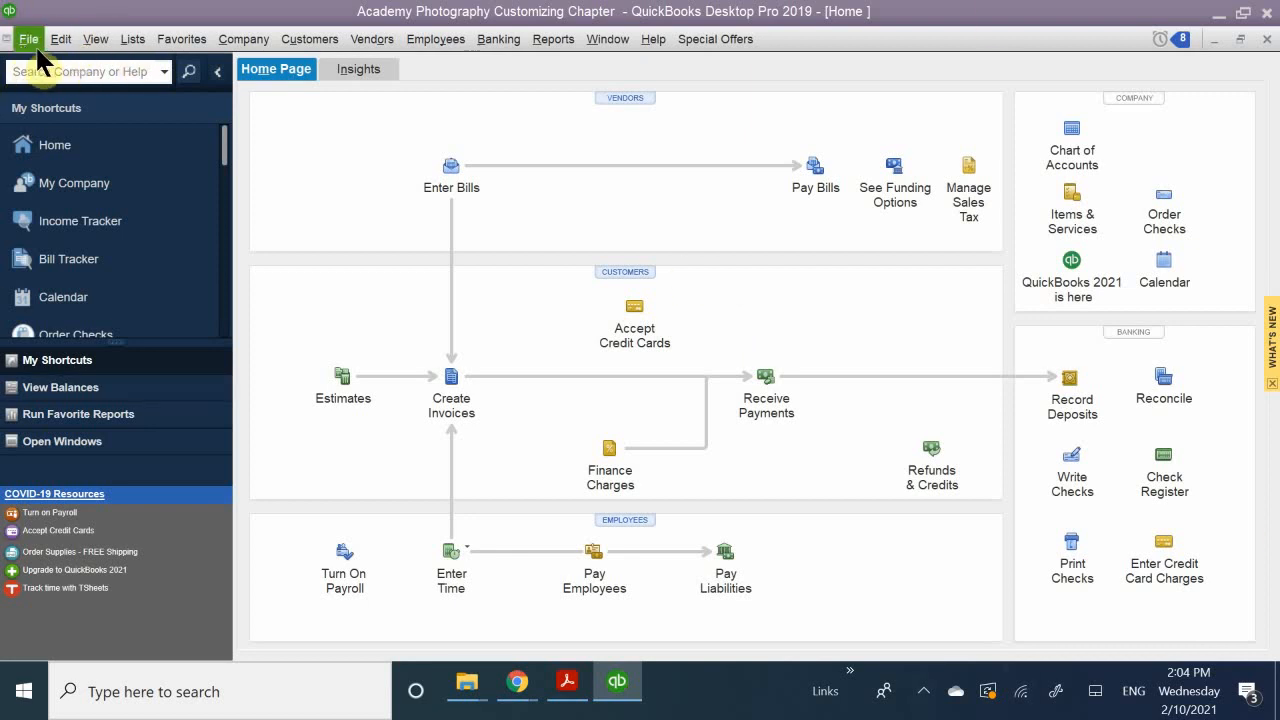
Step: Make inventory and purchase orders active again in the Items & Inventory company preferences, saving the change while switching to Desktop View
click(74, 38)
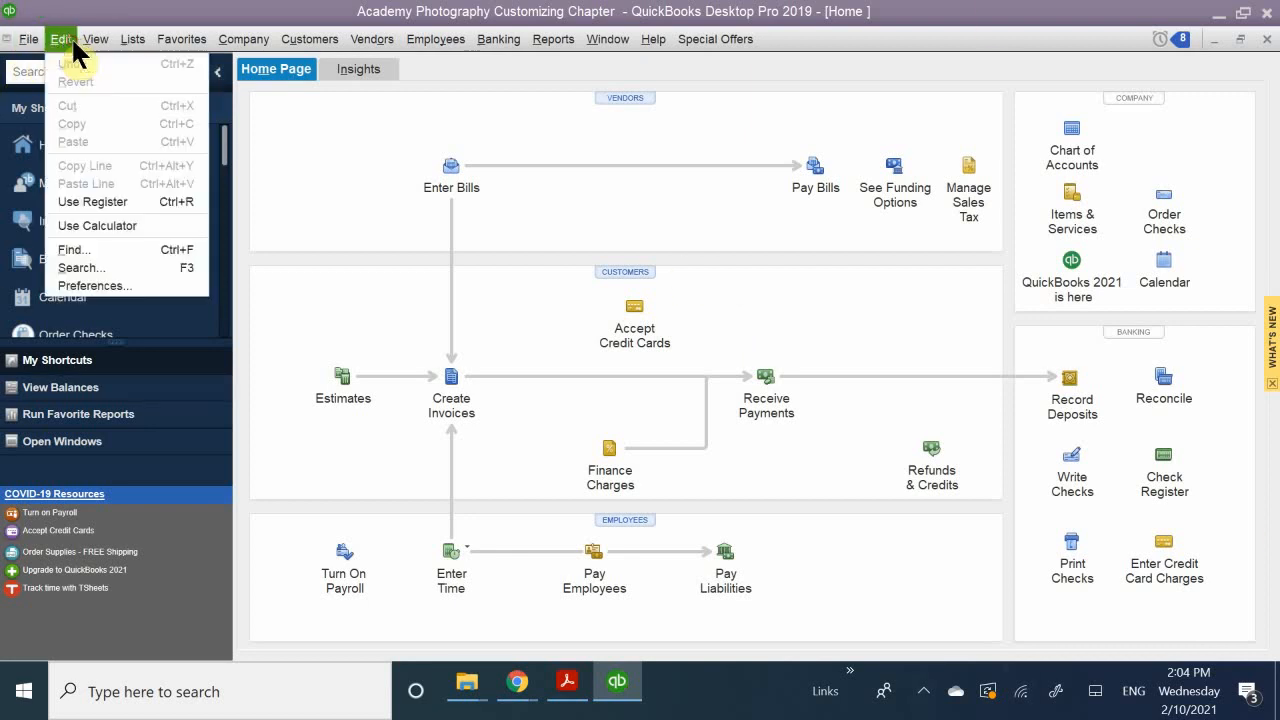
click(92, 286)
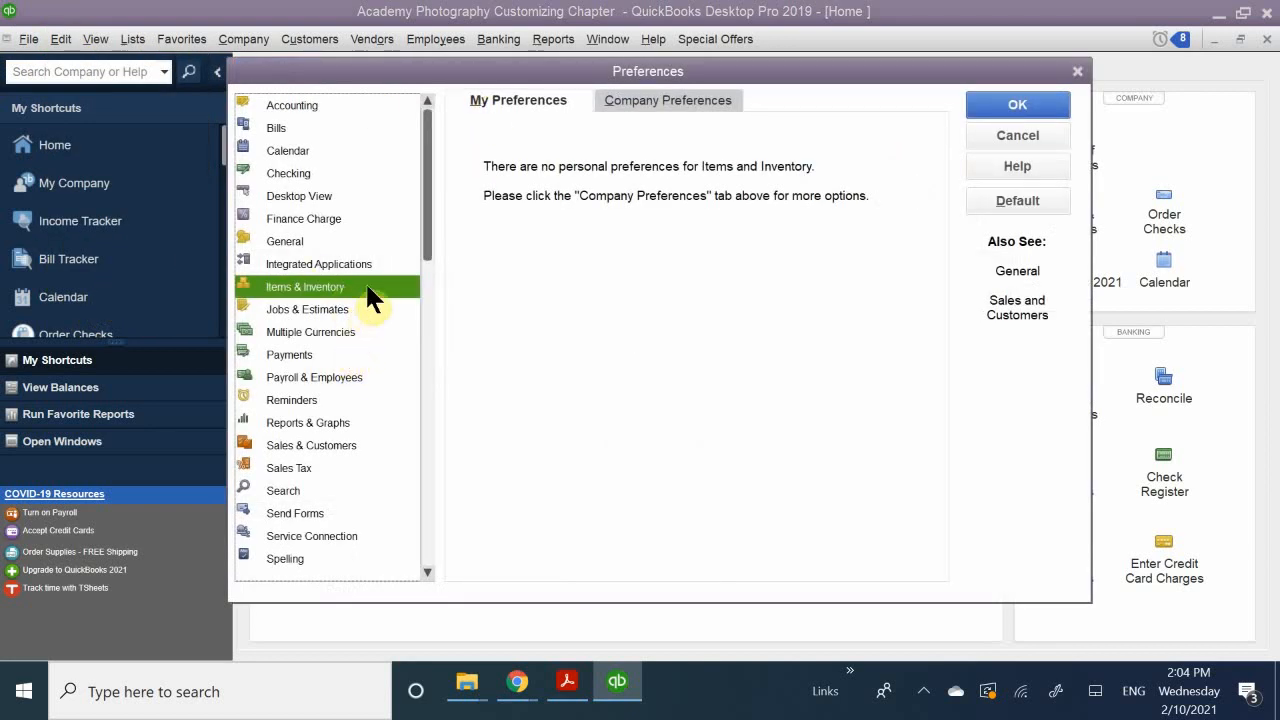
click(656, 103)
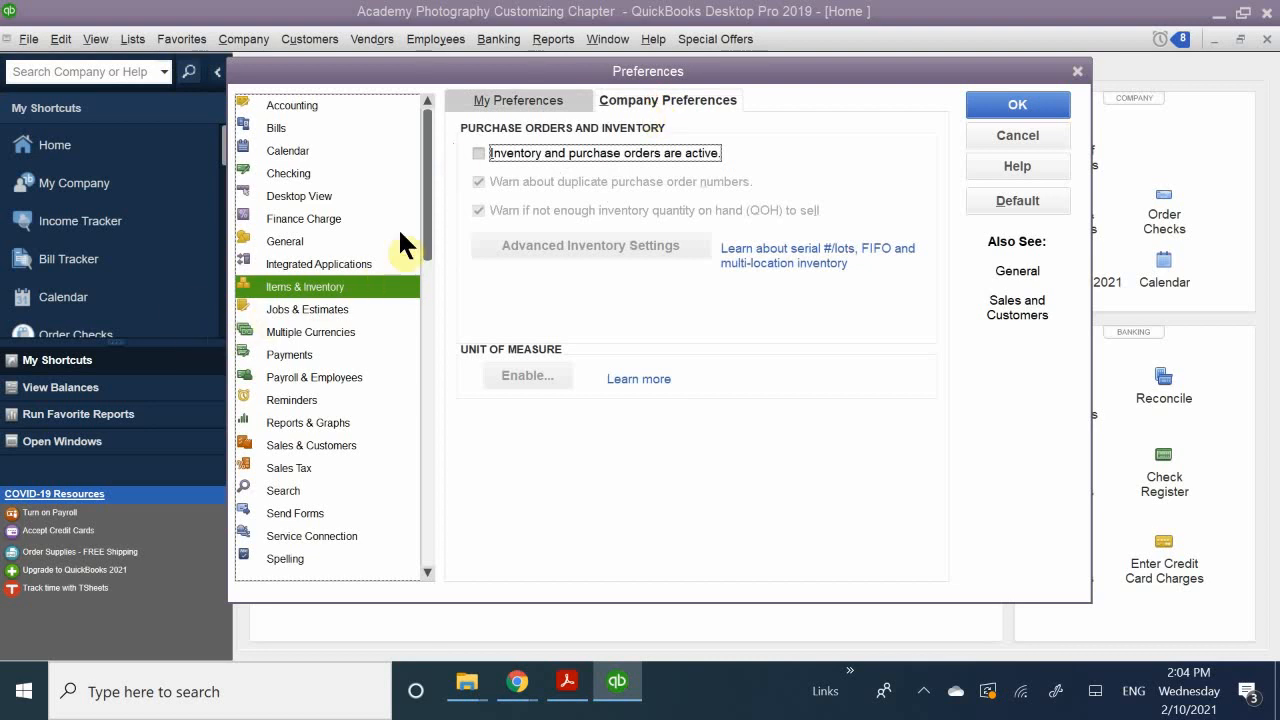
click(522, 150)
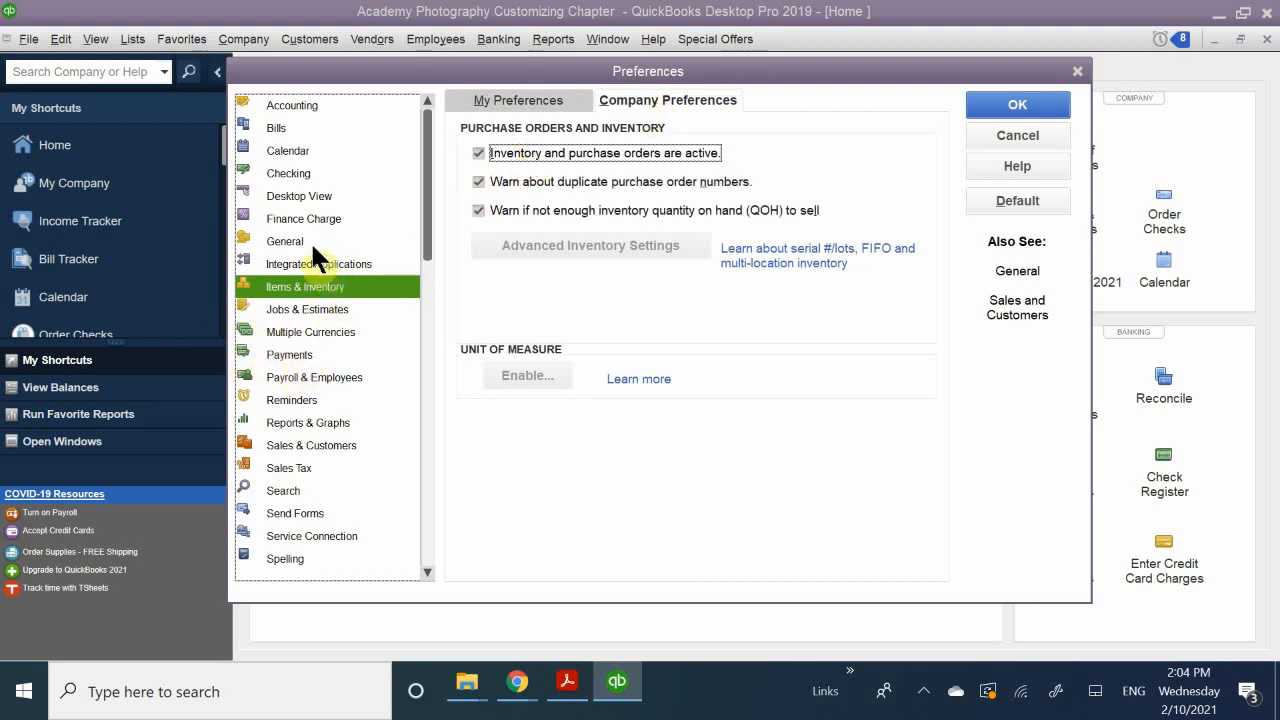
click(315, 198)
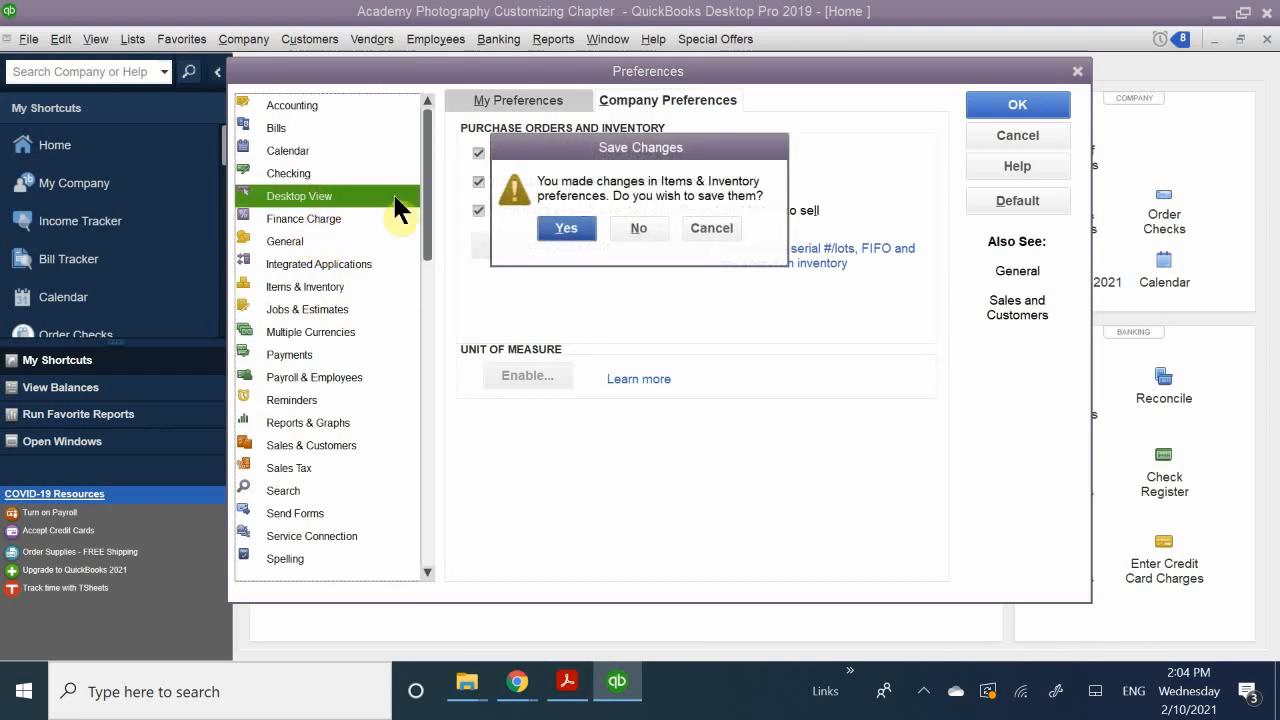
click(561, 228)
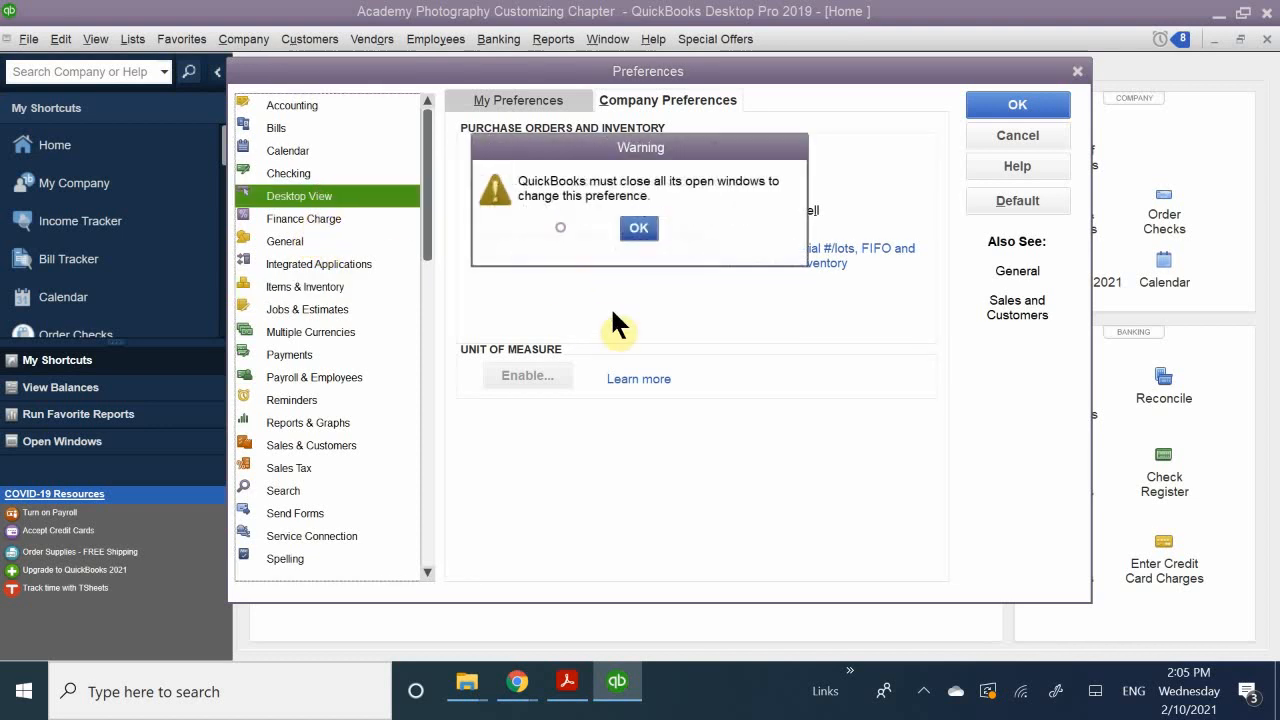
click(648, 230)
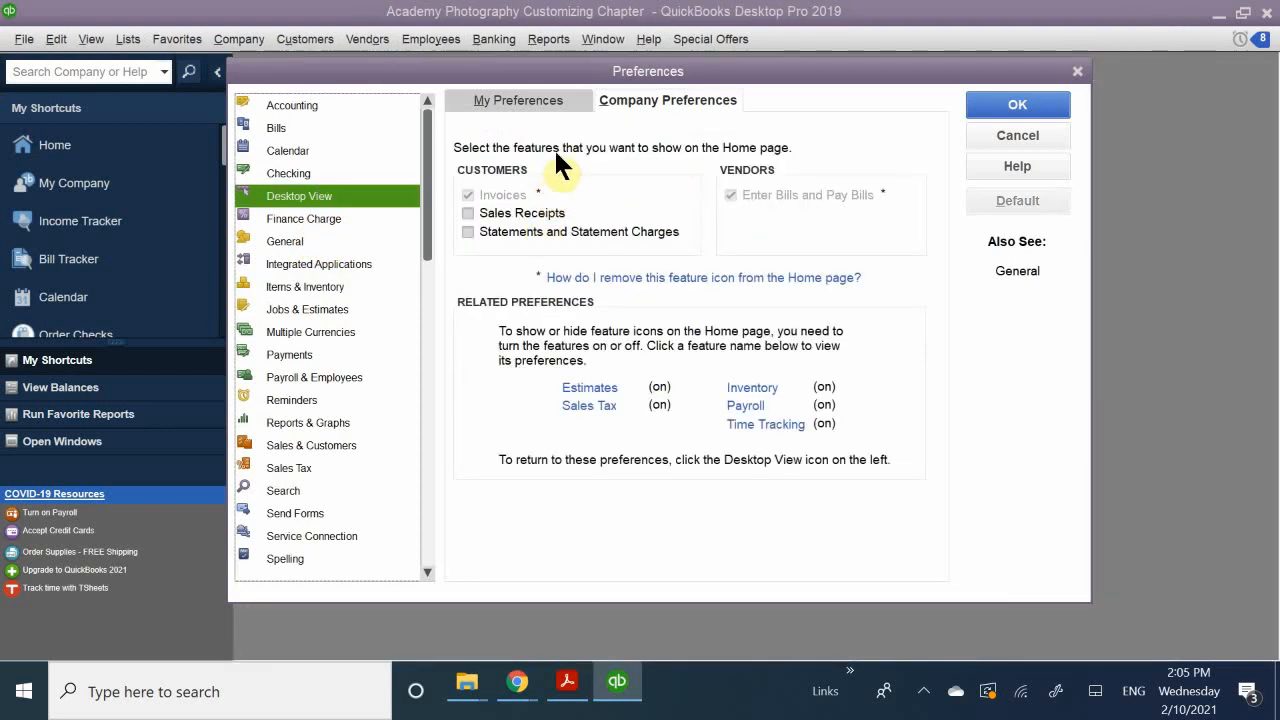
Step: Turn on Sales Receipts and Statements and Statement Charges for the Home page, save, and reopen the Home page maximized
click(508, 212)
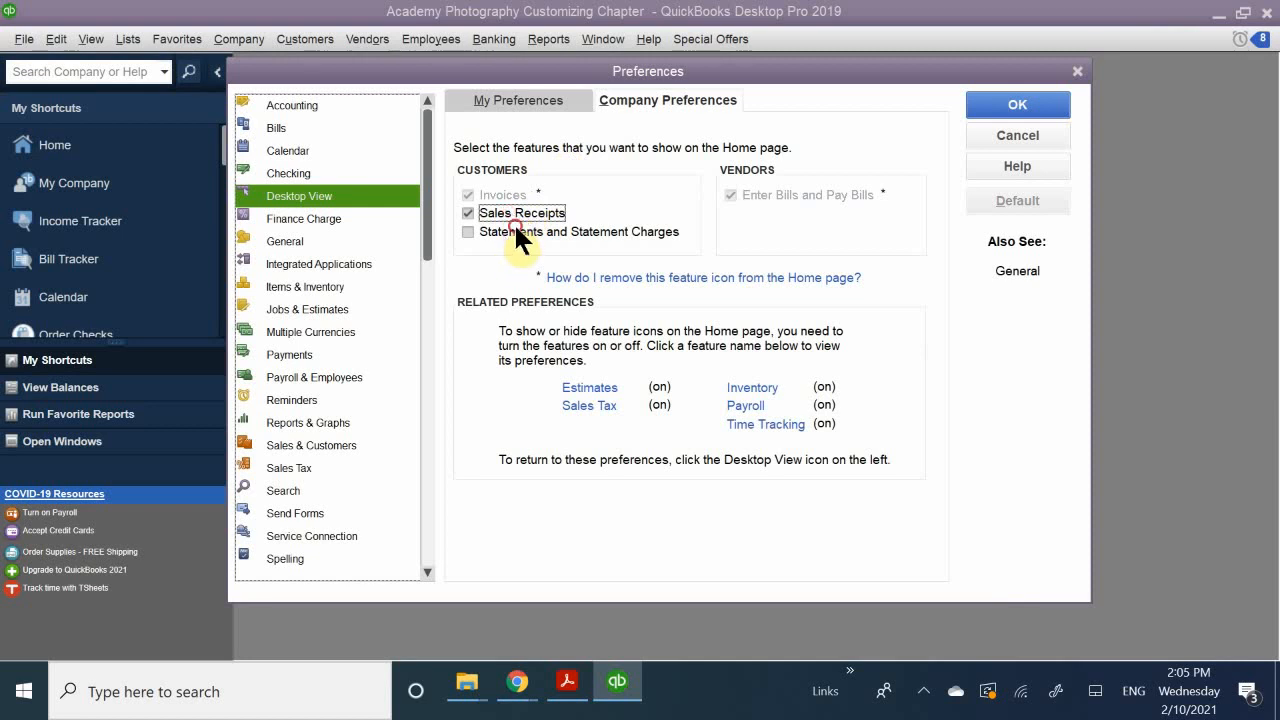
click(518, 231)
click(1012, 110)
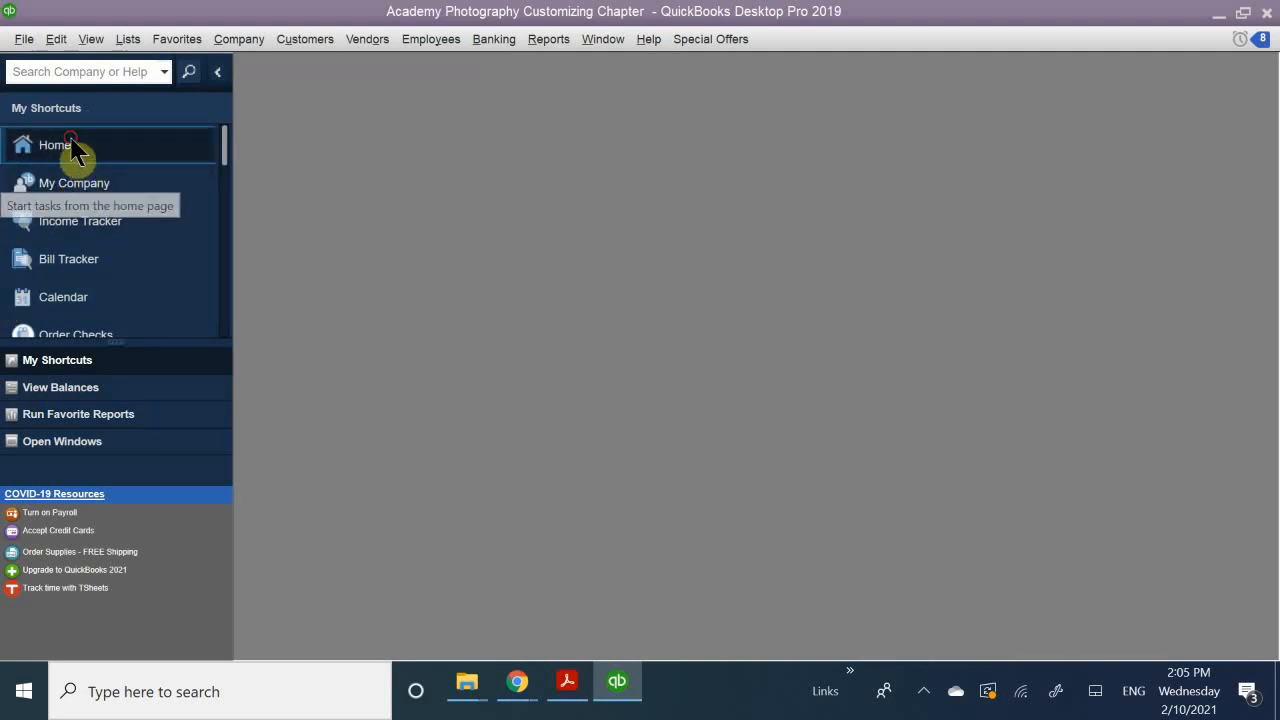
click(84, 158)
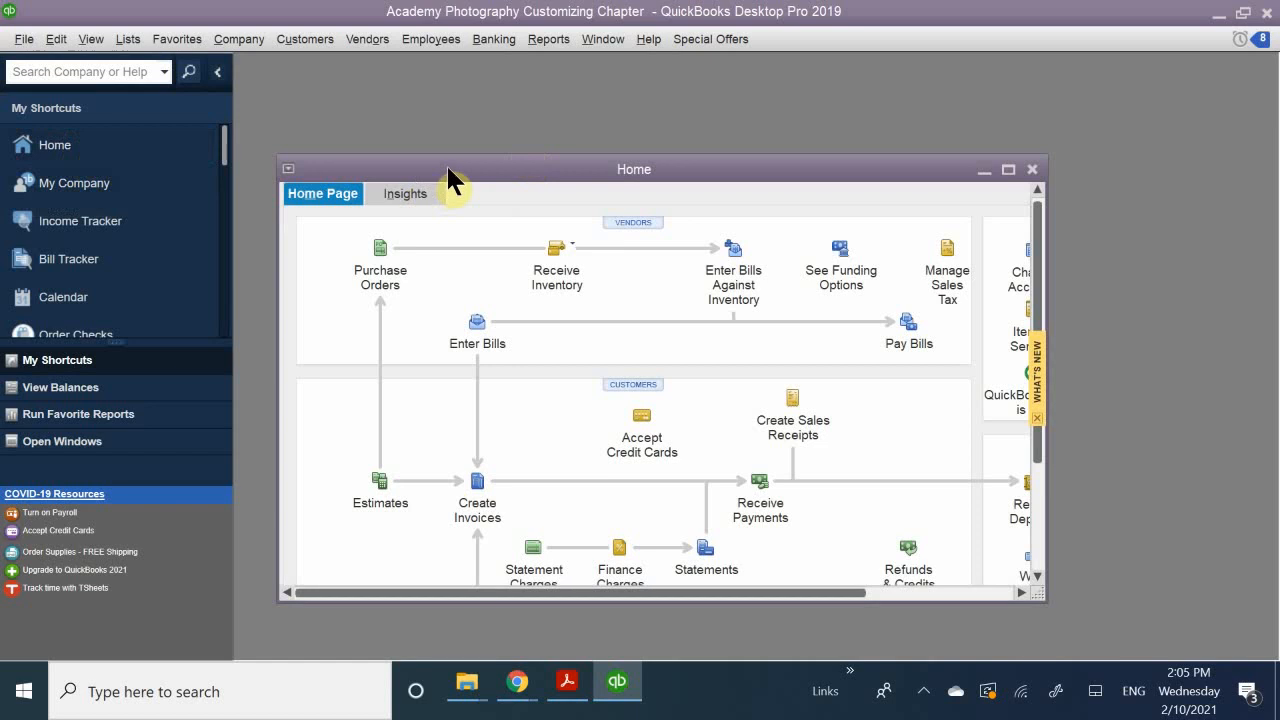
double_click(470, 172)
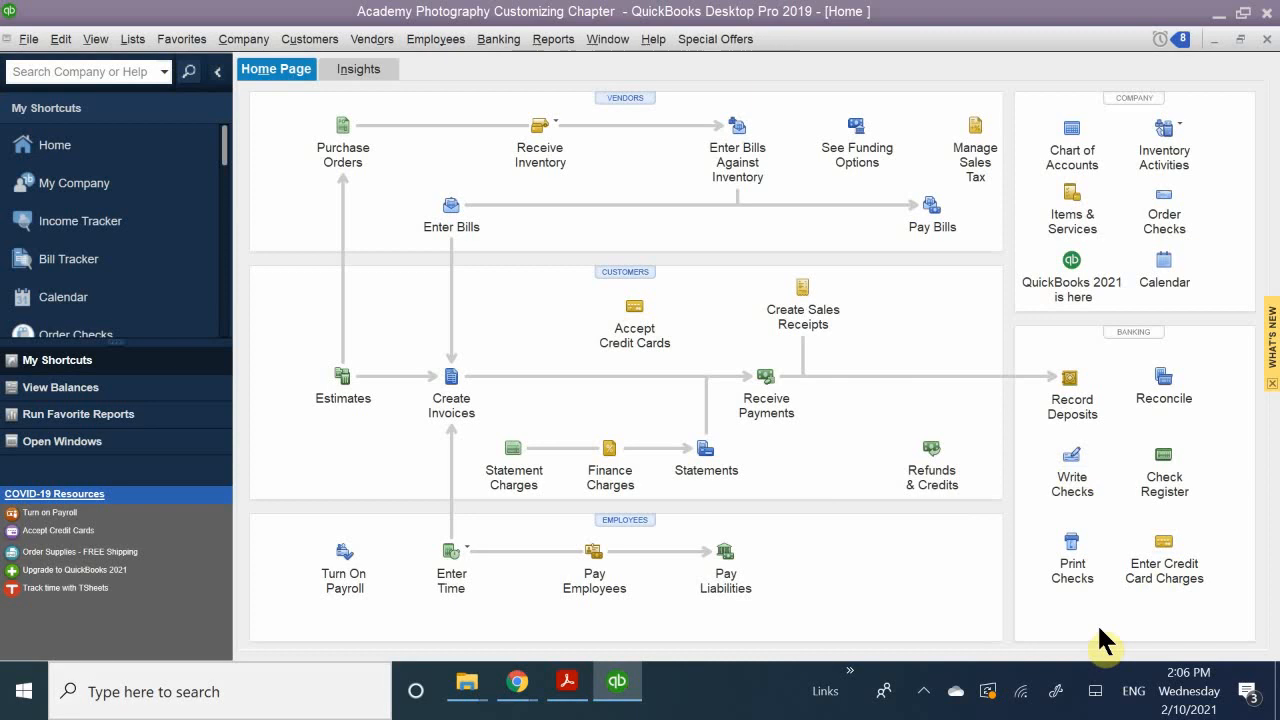
click(313, 42)
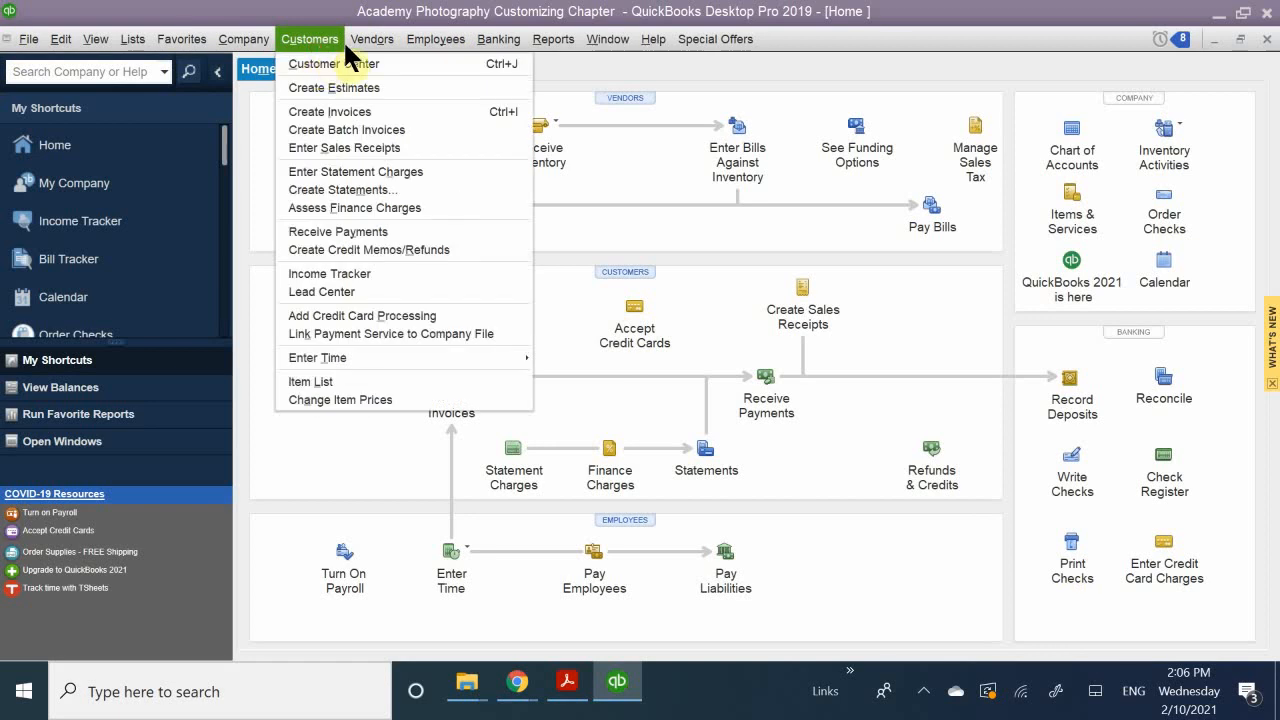
mouse_move(425, 45)
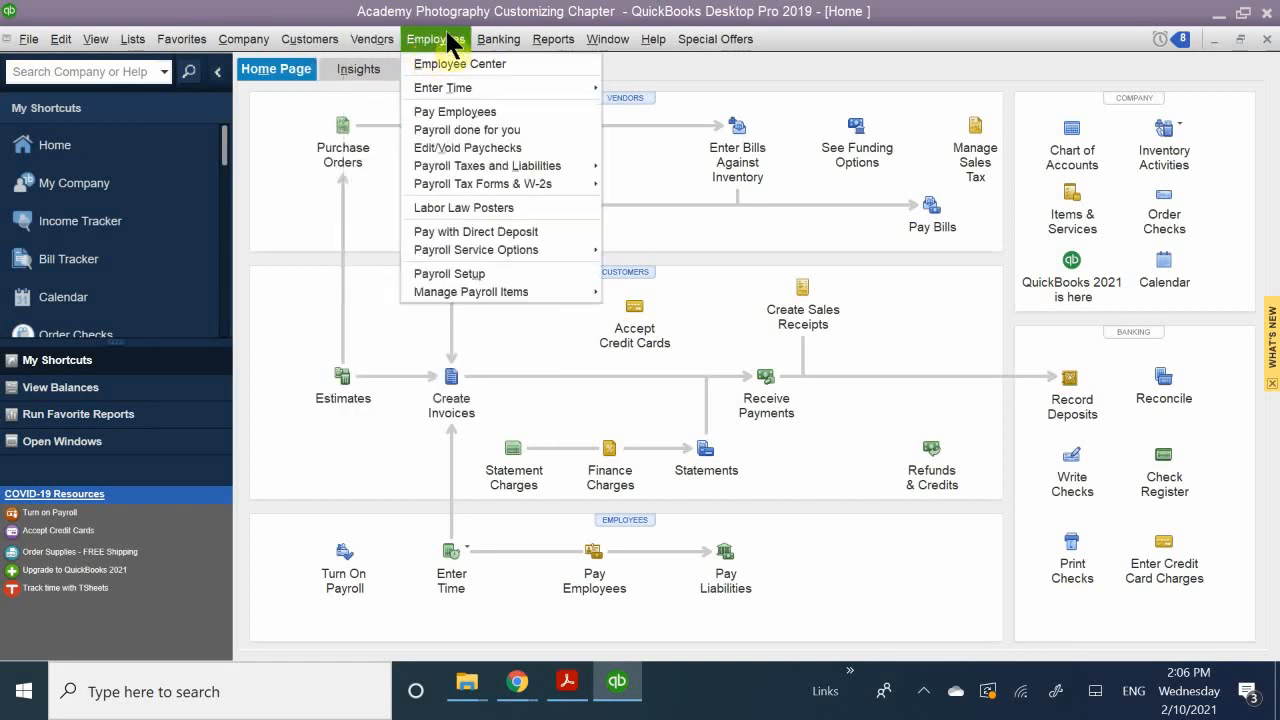
mouse_move(491, 38)
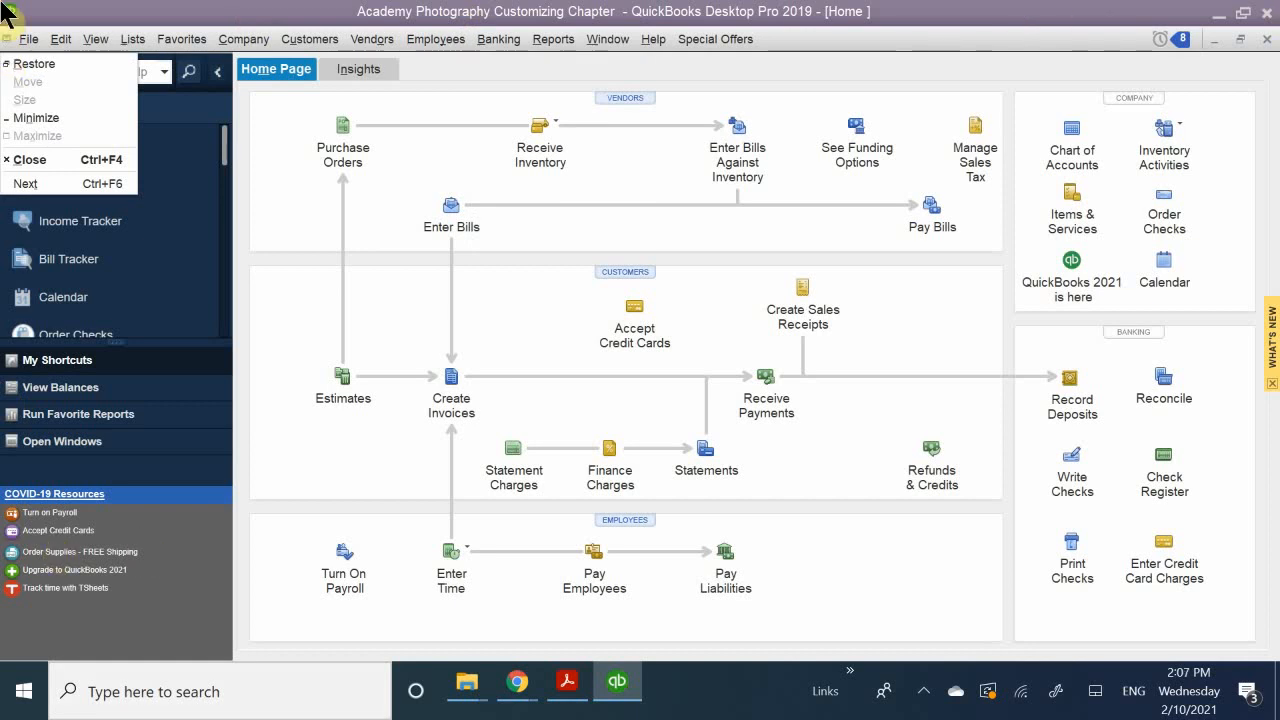
mouse_move(113, 42)
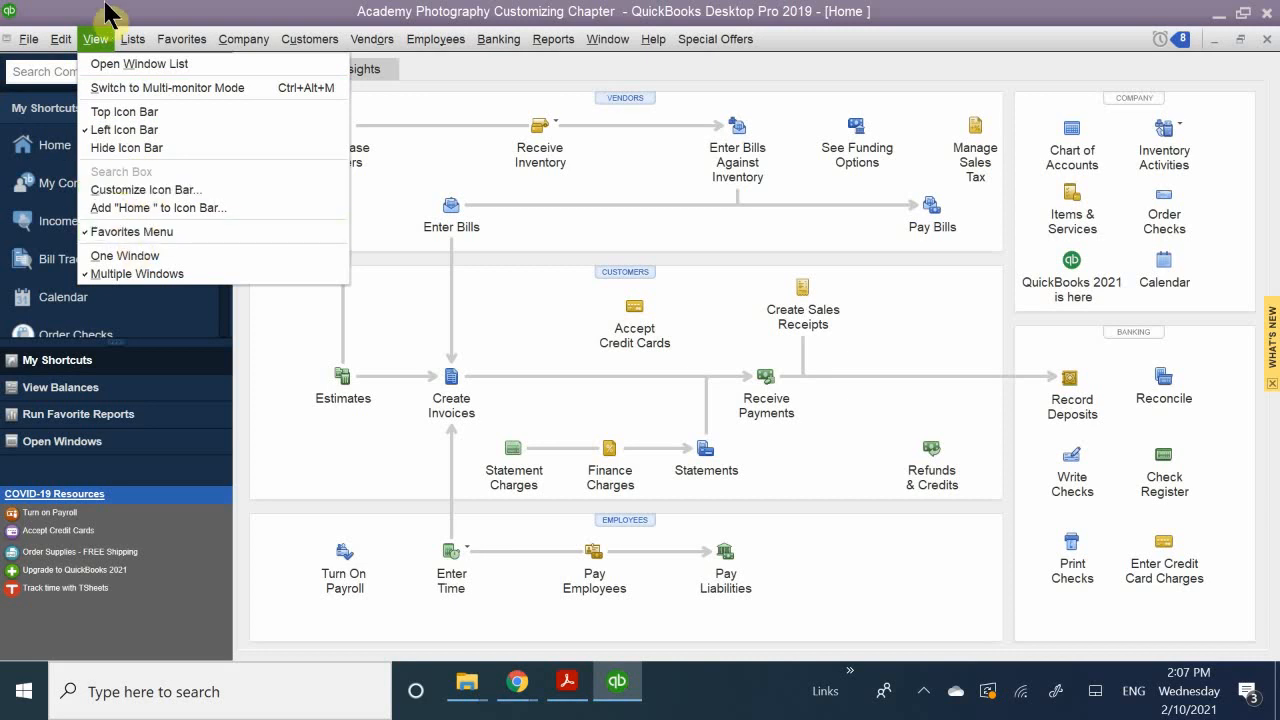
mouse_move(180, 47)
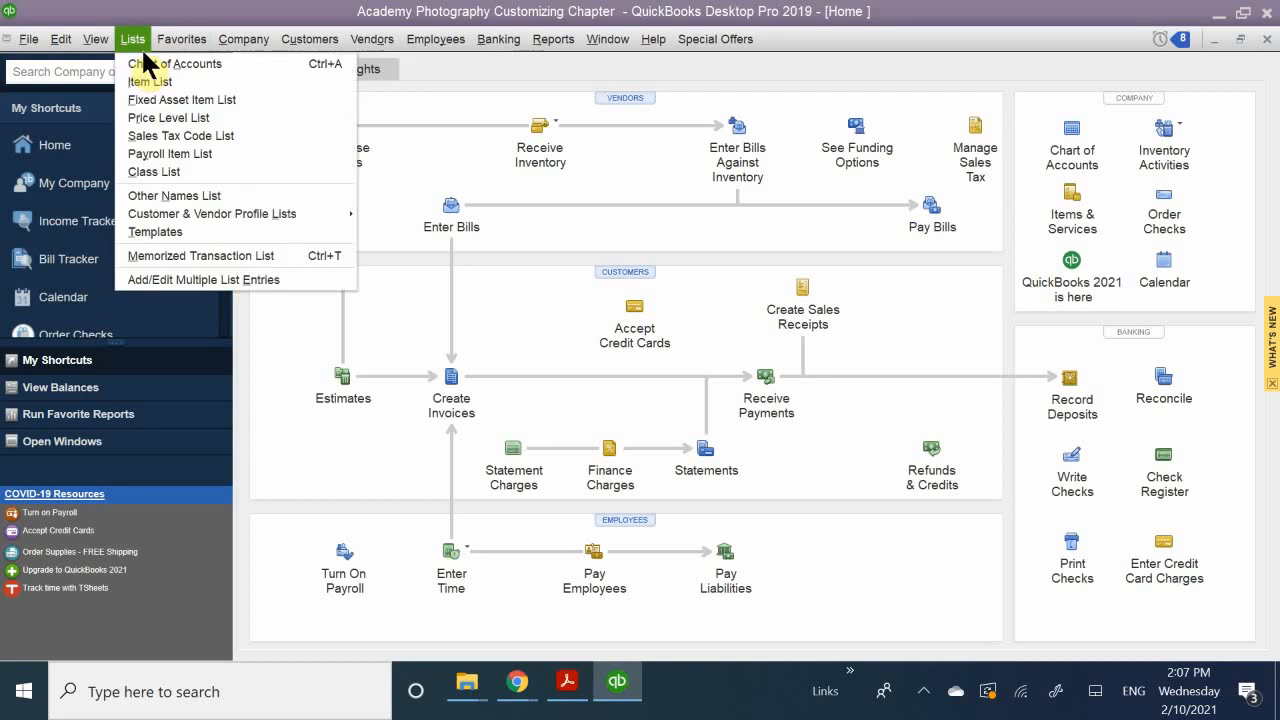
mouse_move(246, 39)
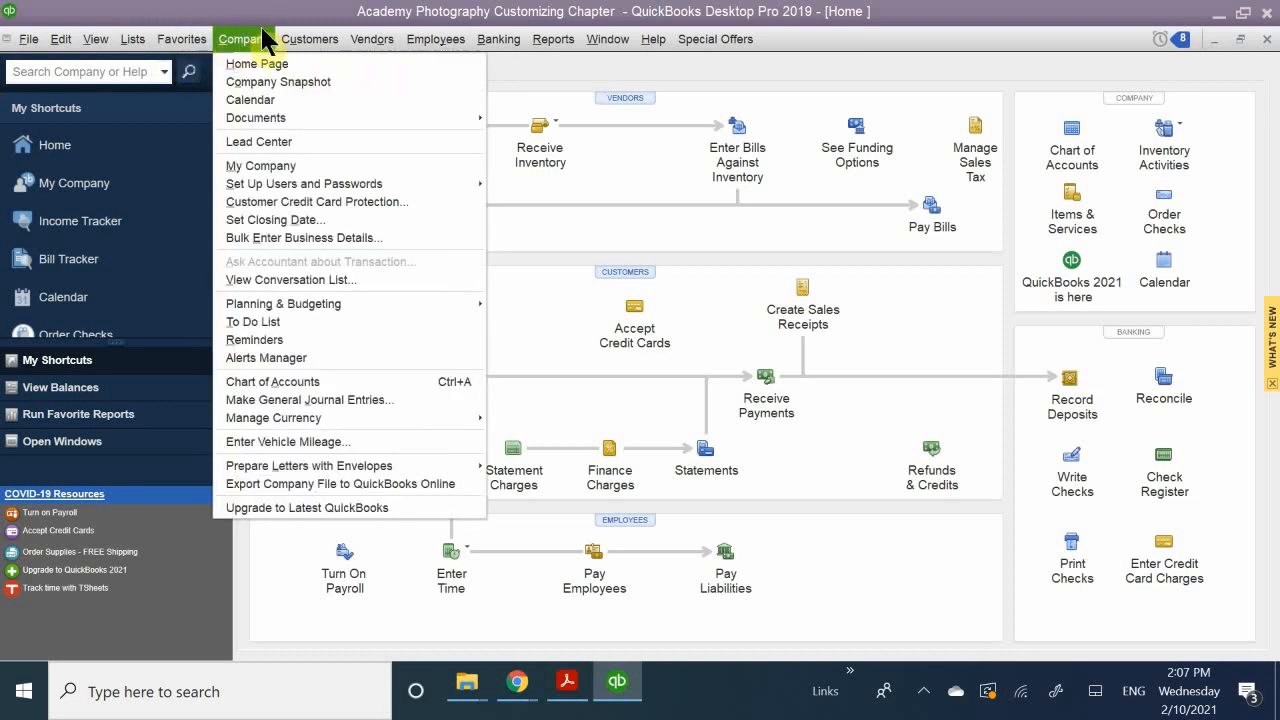
Step: Open the Customize Favorites settings
click(174, 36)
click(174, 36)
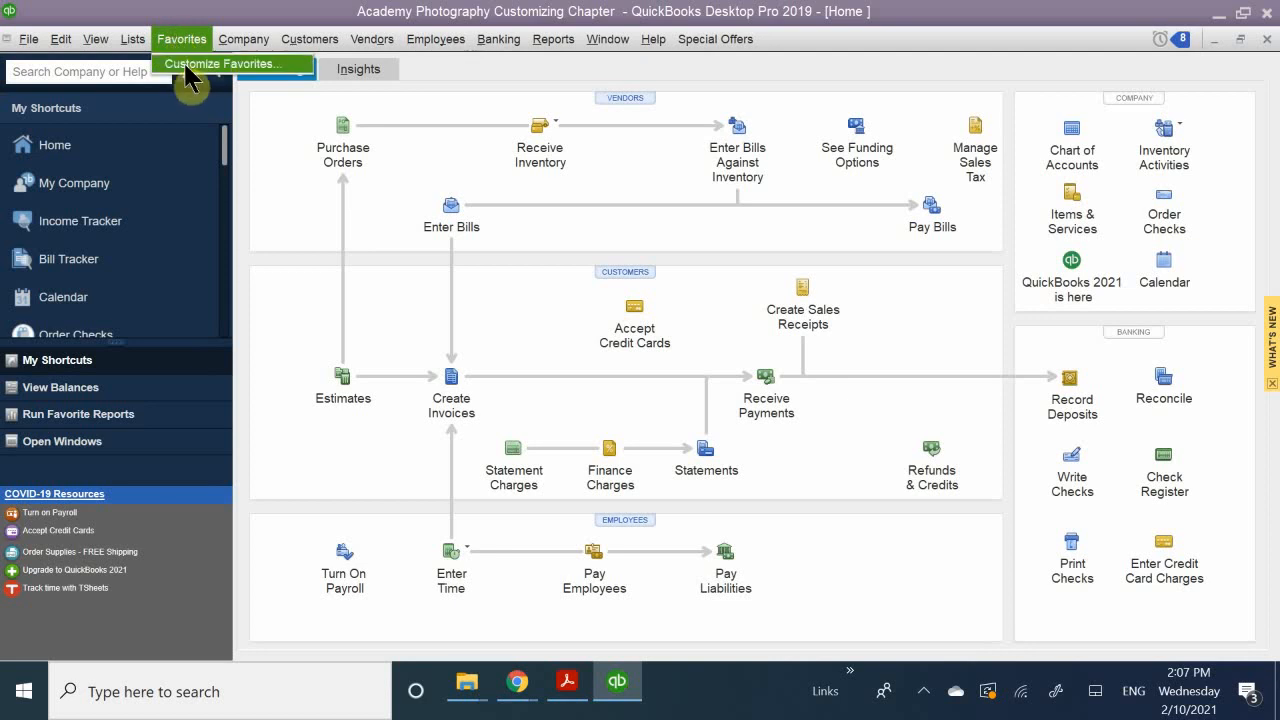
click(236, 72)
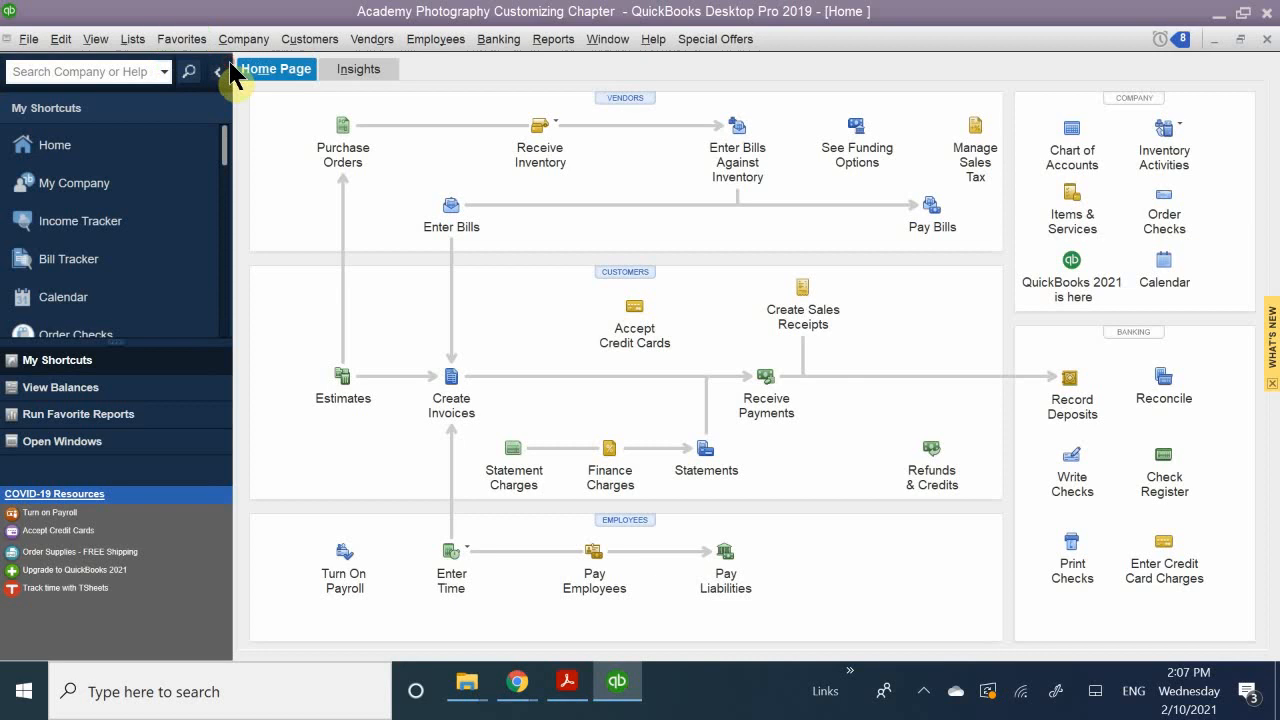
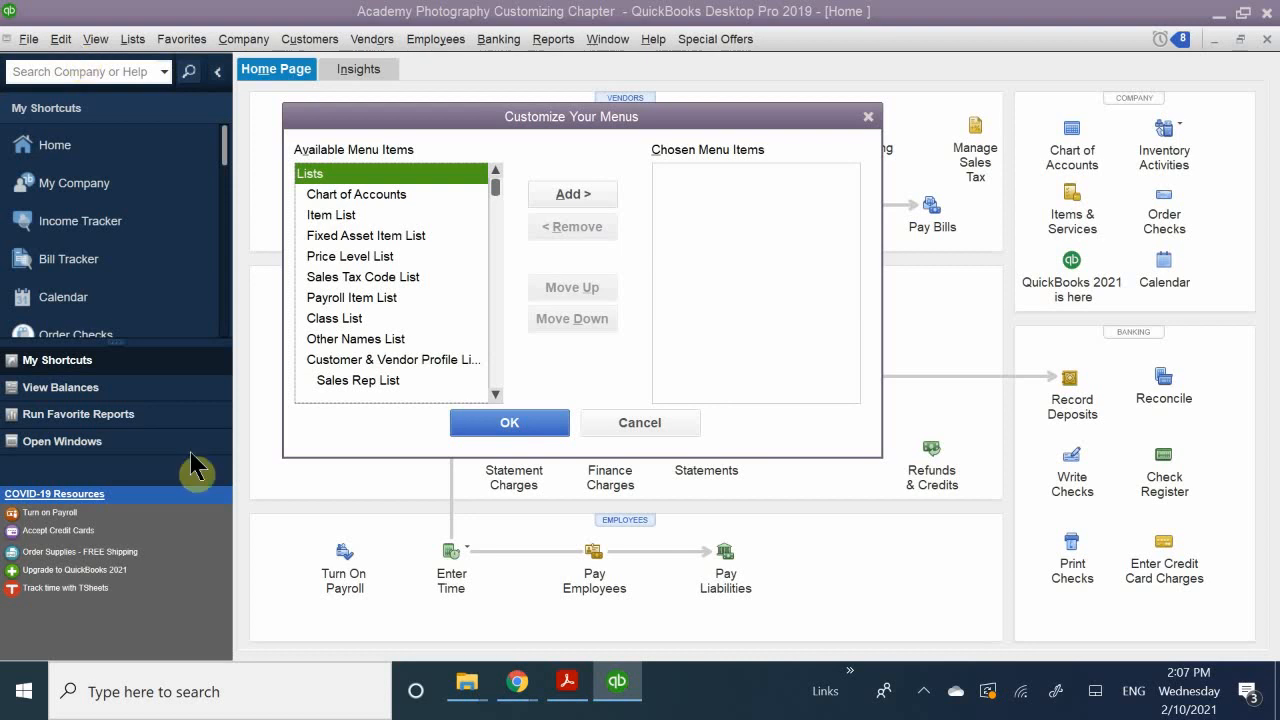
Step: Cancel the menu customization and look over the commands offered for Customers and Vendors, including the Sales Tax options
click(621, 424)
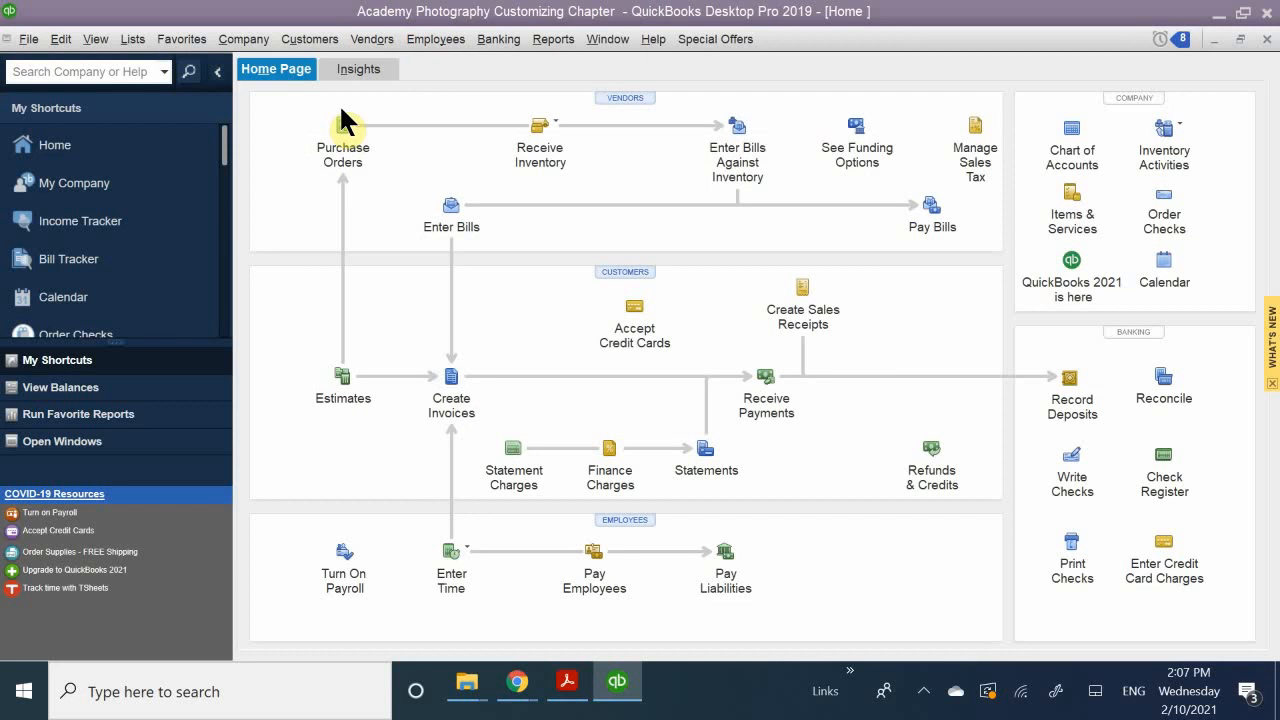
click(309, 39)
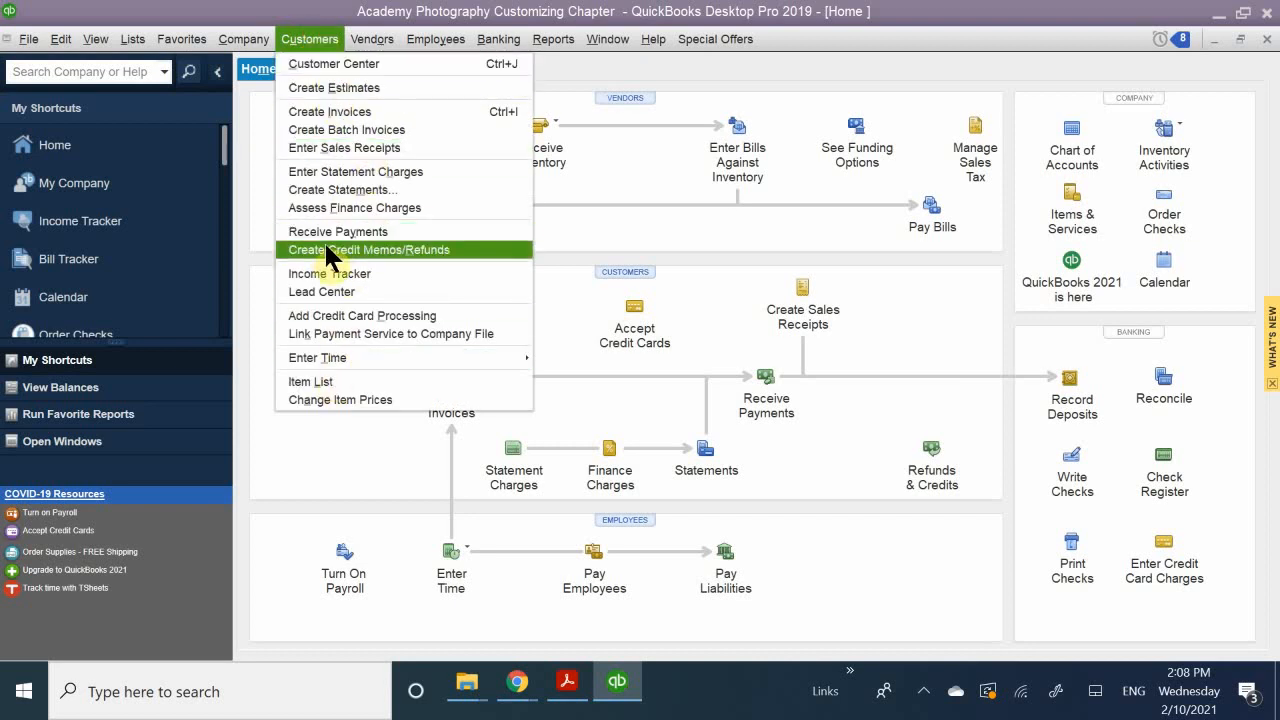
mouse_move(397, 40)
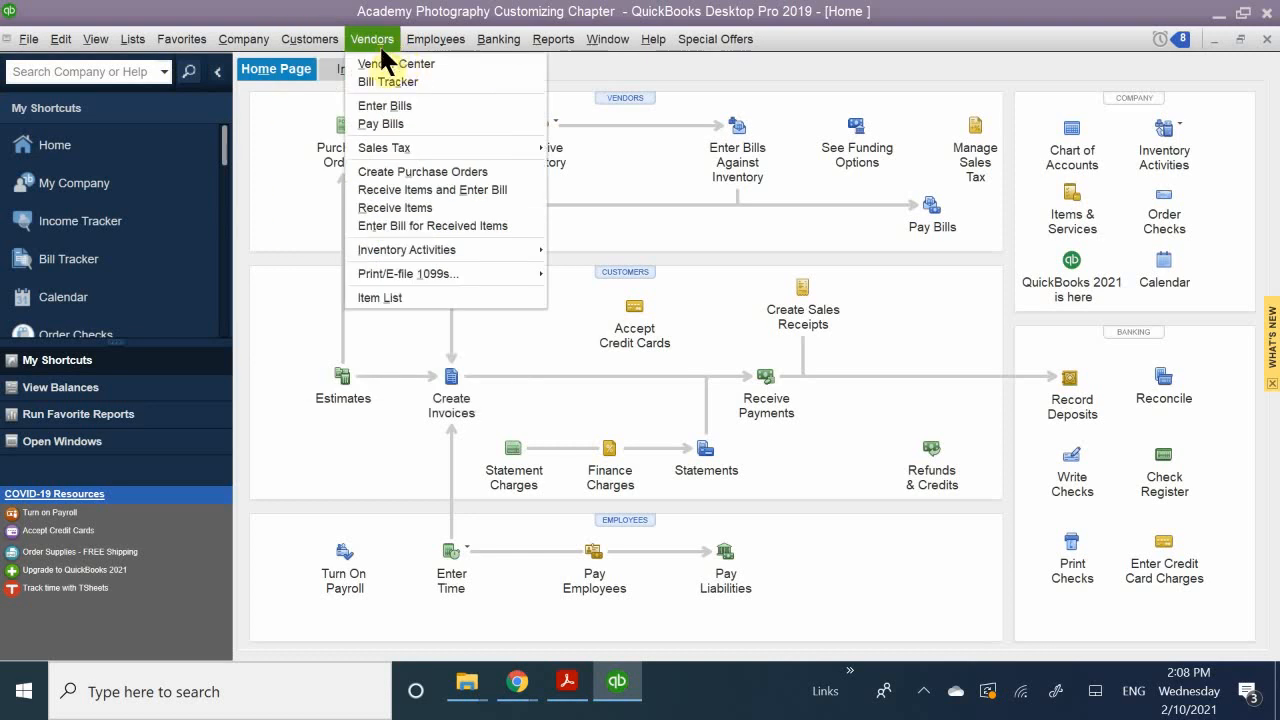
mouse_move(511, 157)
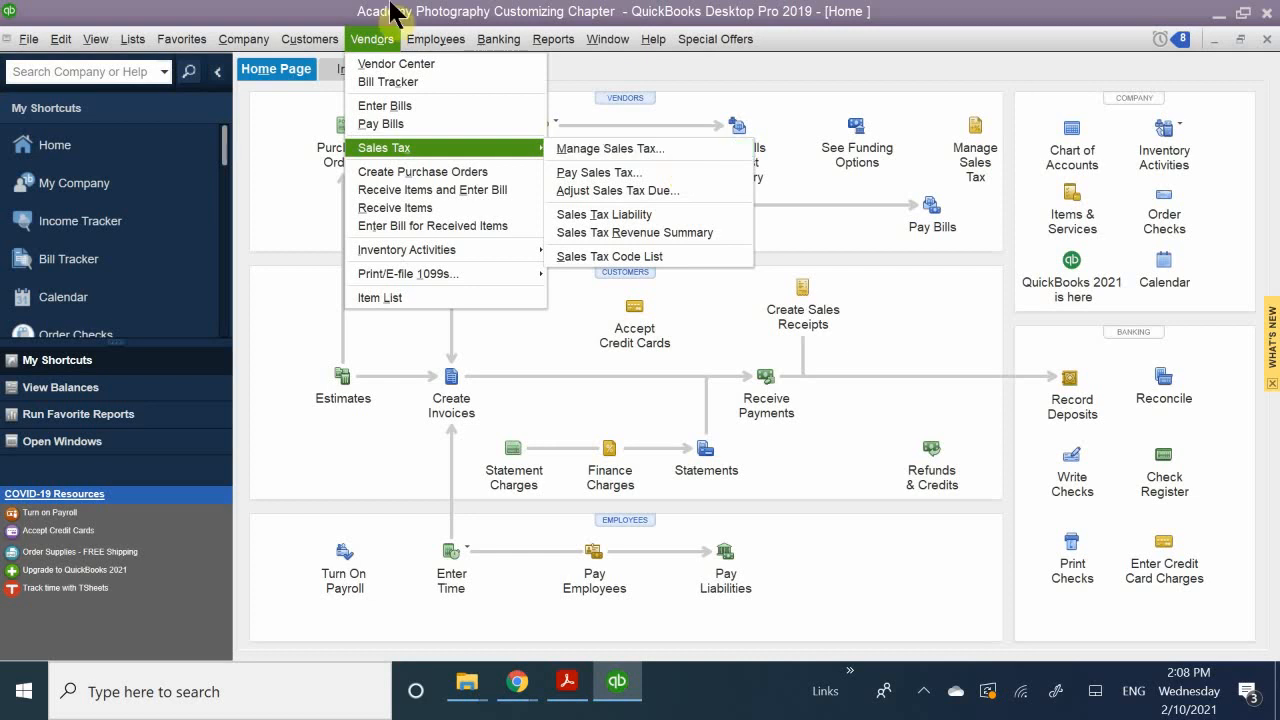
Step: Reopen the Customize Favorites settings and add Chart of Accounts to the chosen menu items
mouse_move(178, 45)
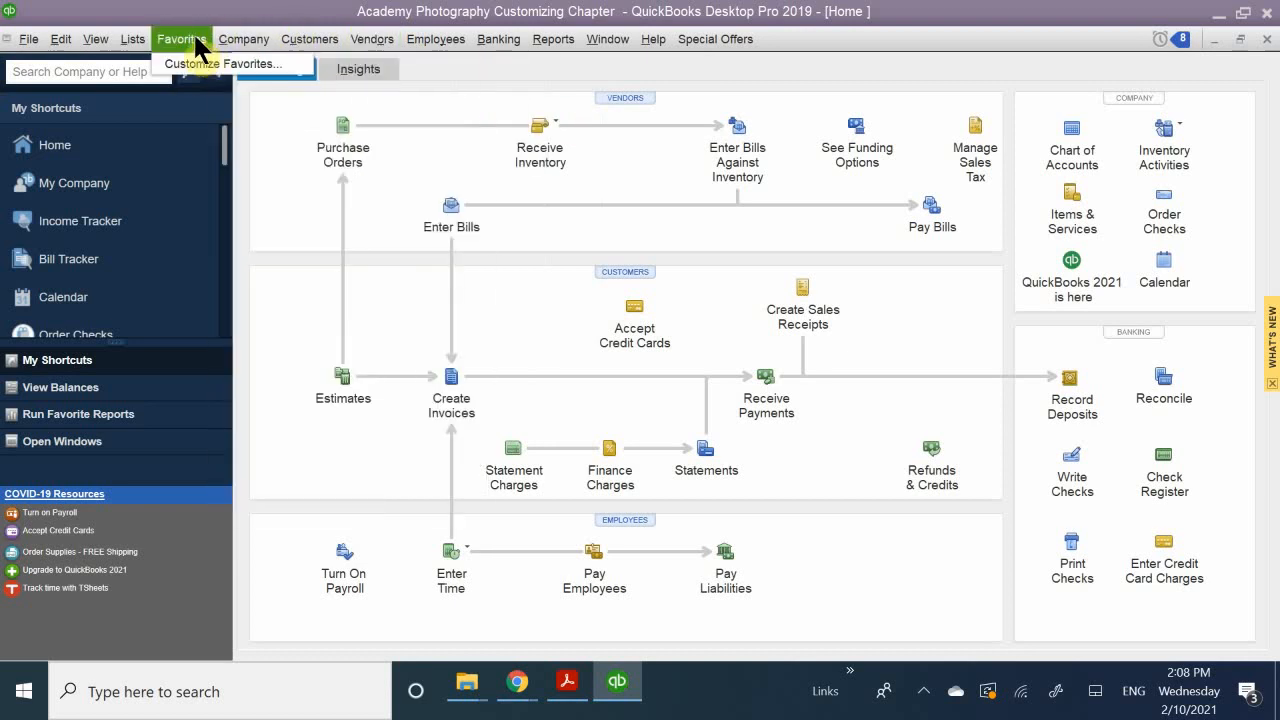
click(196, 62)
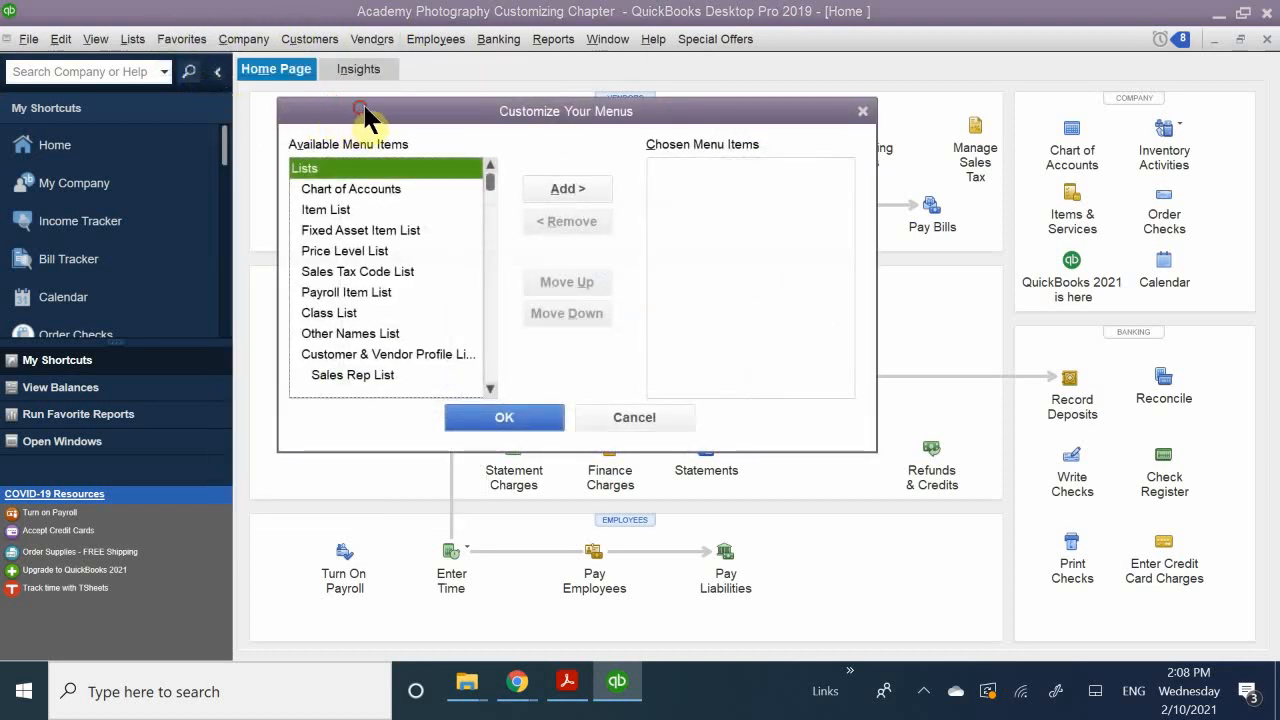
drag(363, 117, 383, 99)
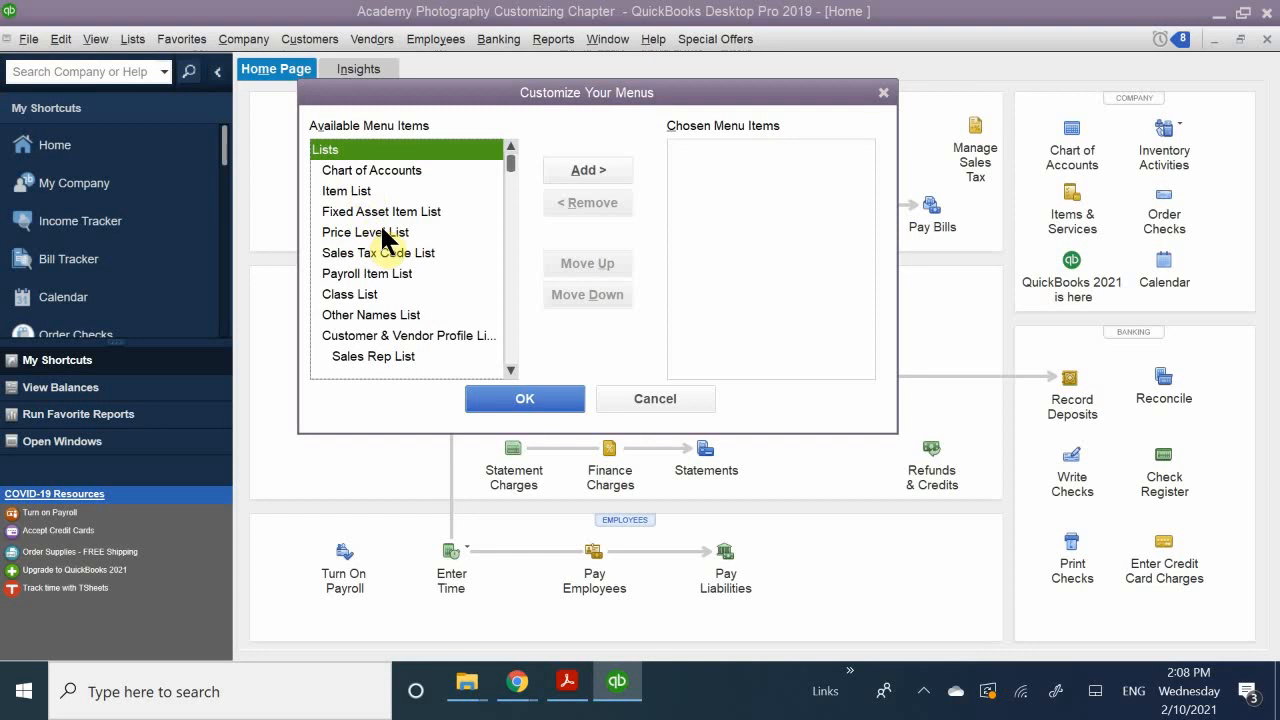
click(408, 168)
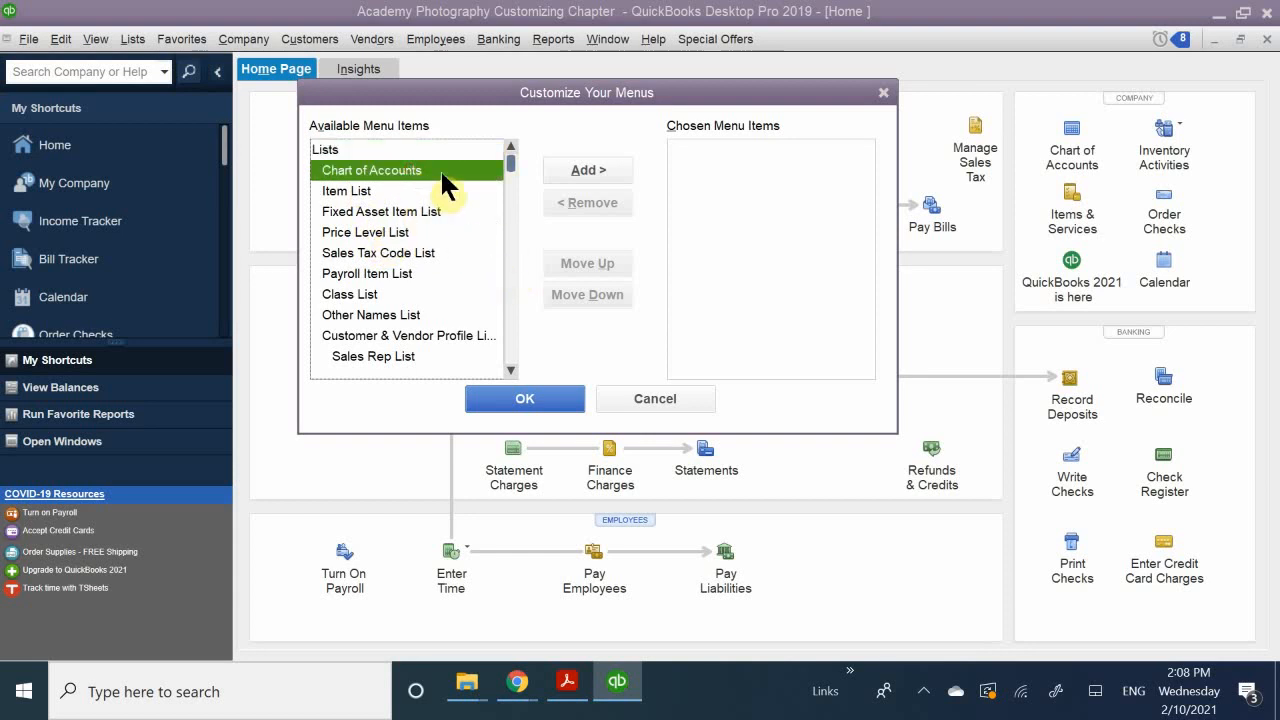
click(596, 170)
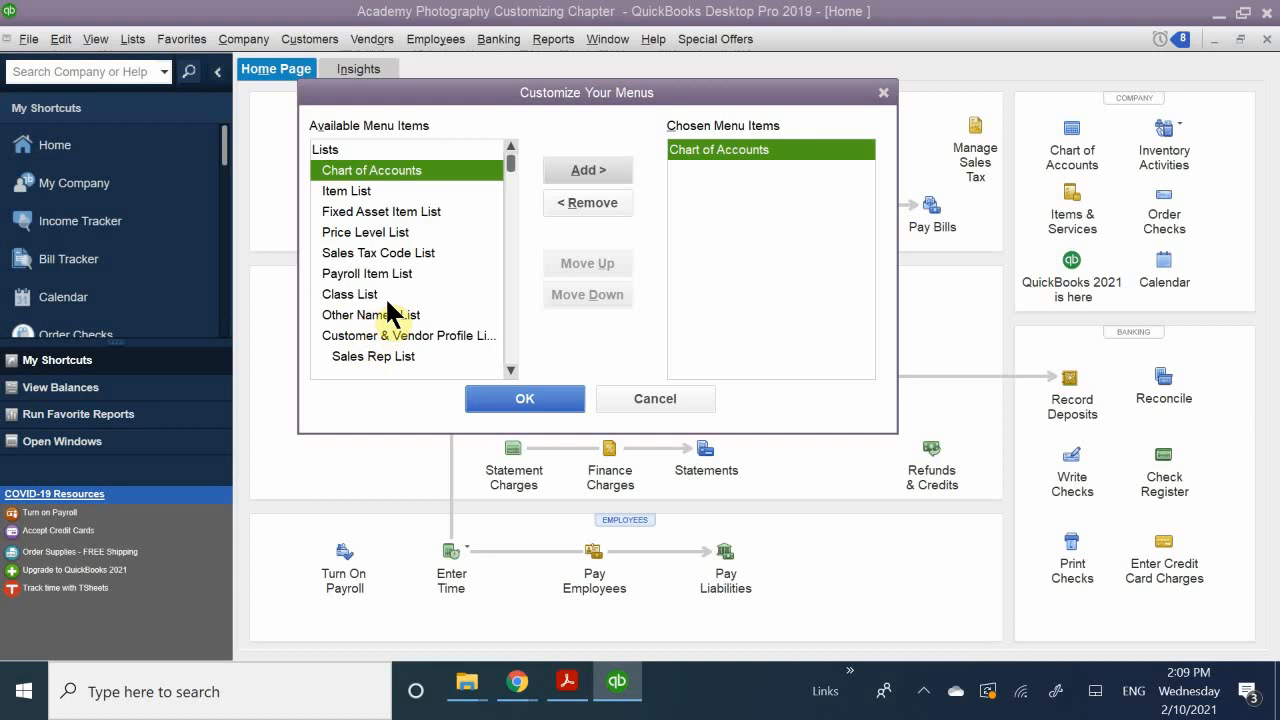
Step: Add Calendar from the Company group to the chosen menu items
scroll(395, 250, down, 2)
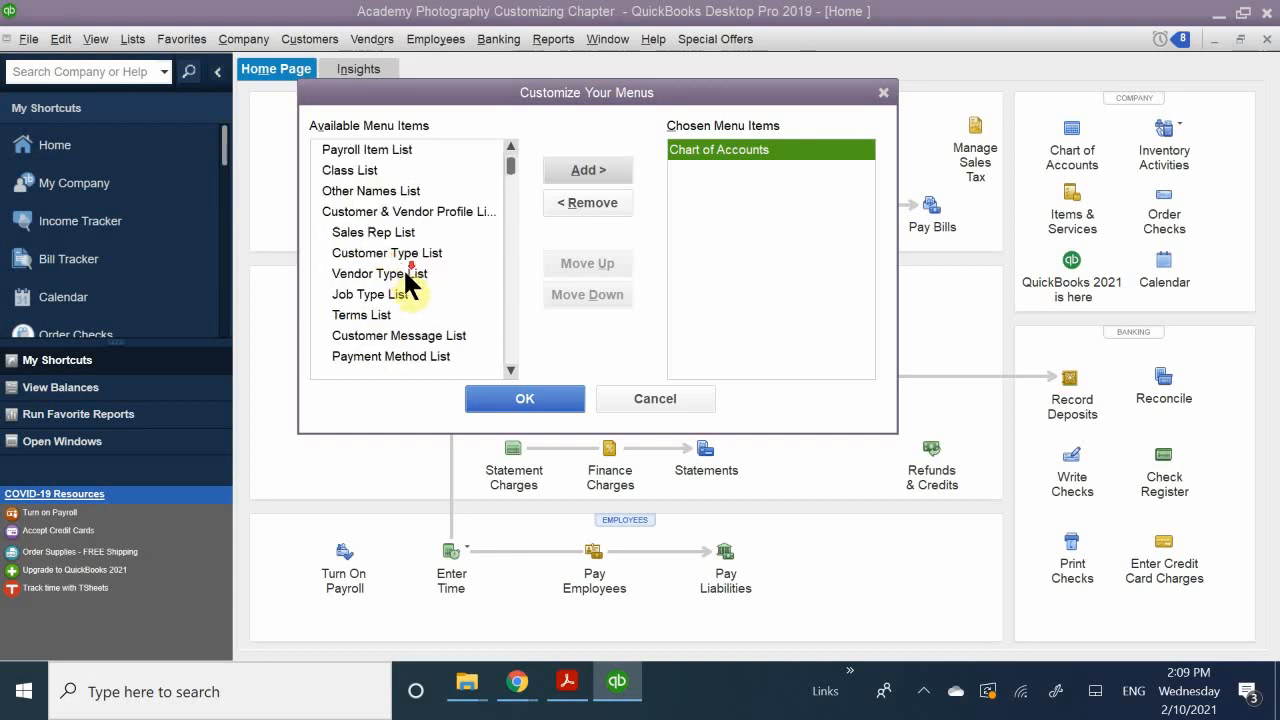
scroll(405, 272, down, 2)
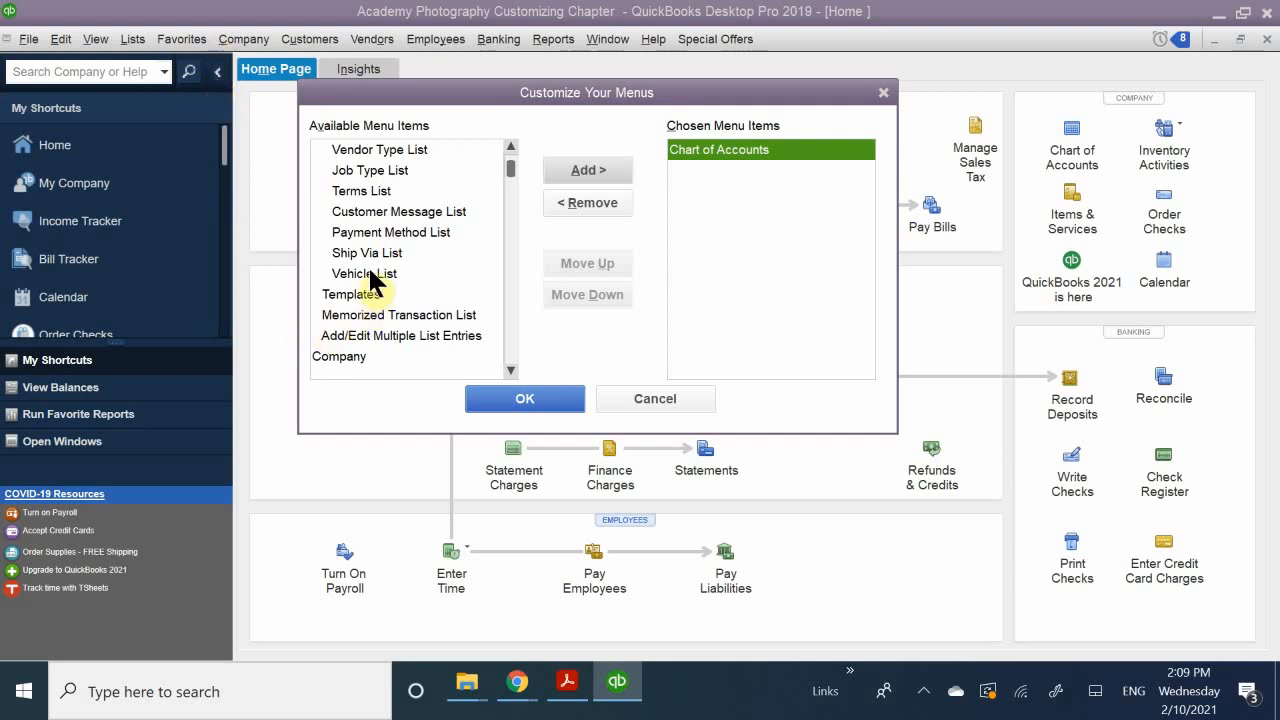
scroll(370, 278, up, 4)
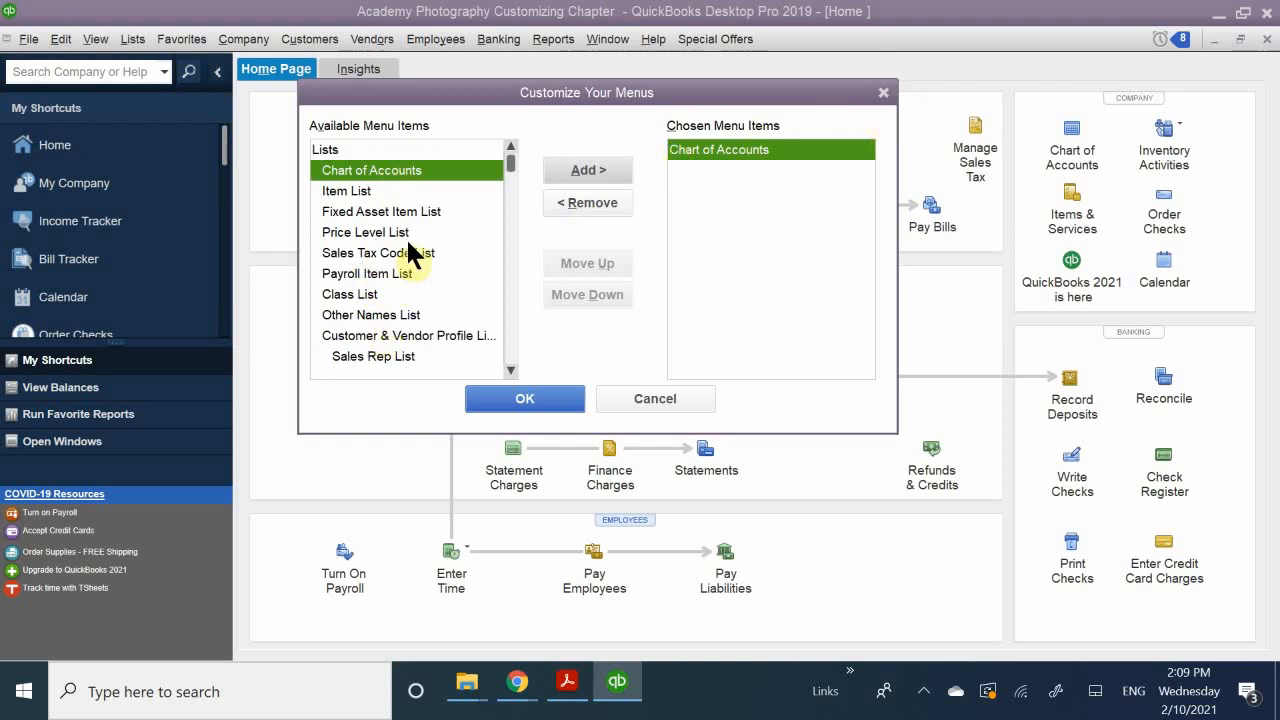
scroll(410, 260, down, 2)
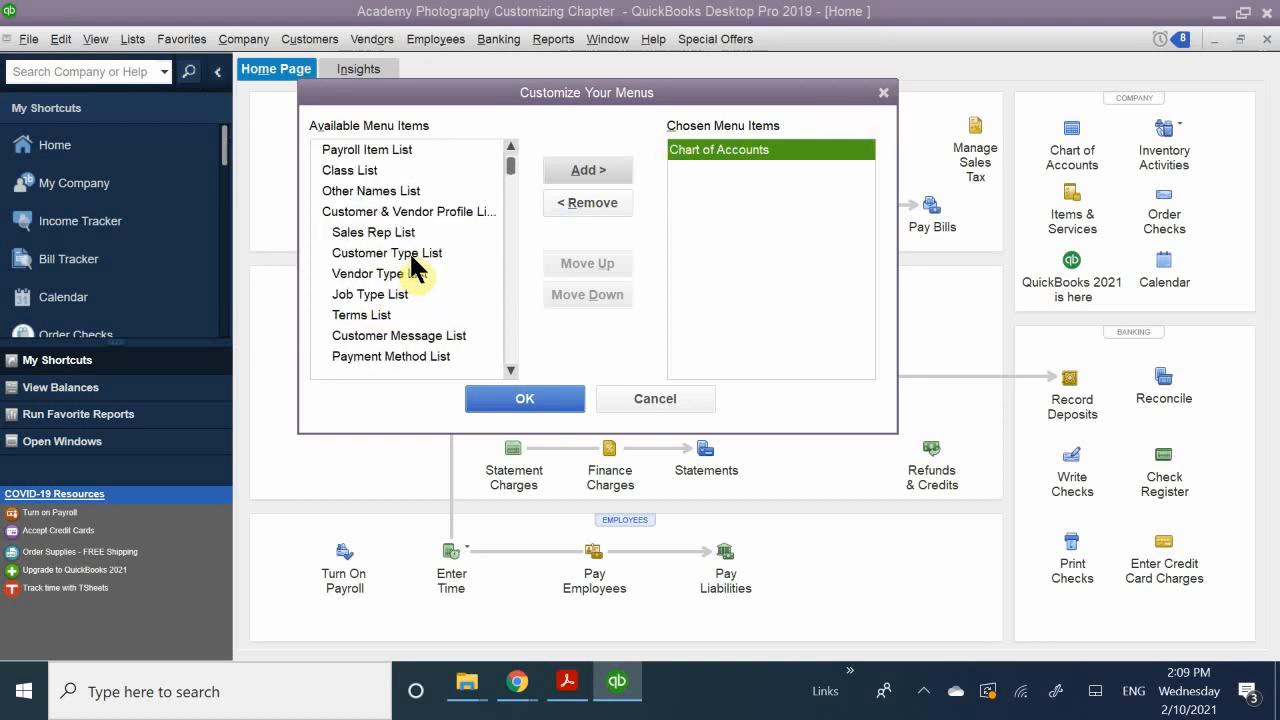
scroll(411, 256, down, 2)
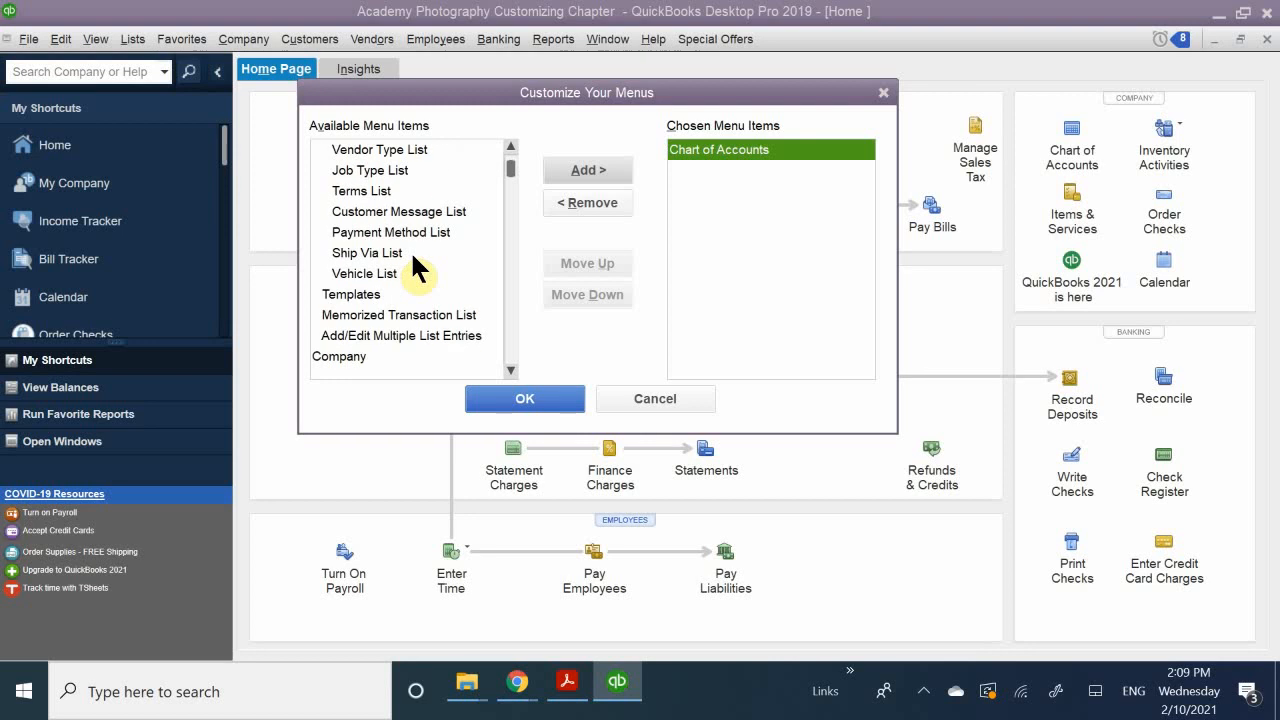
scroll(413, 257, down, 1)
scroll(413, 257, down, 1)
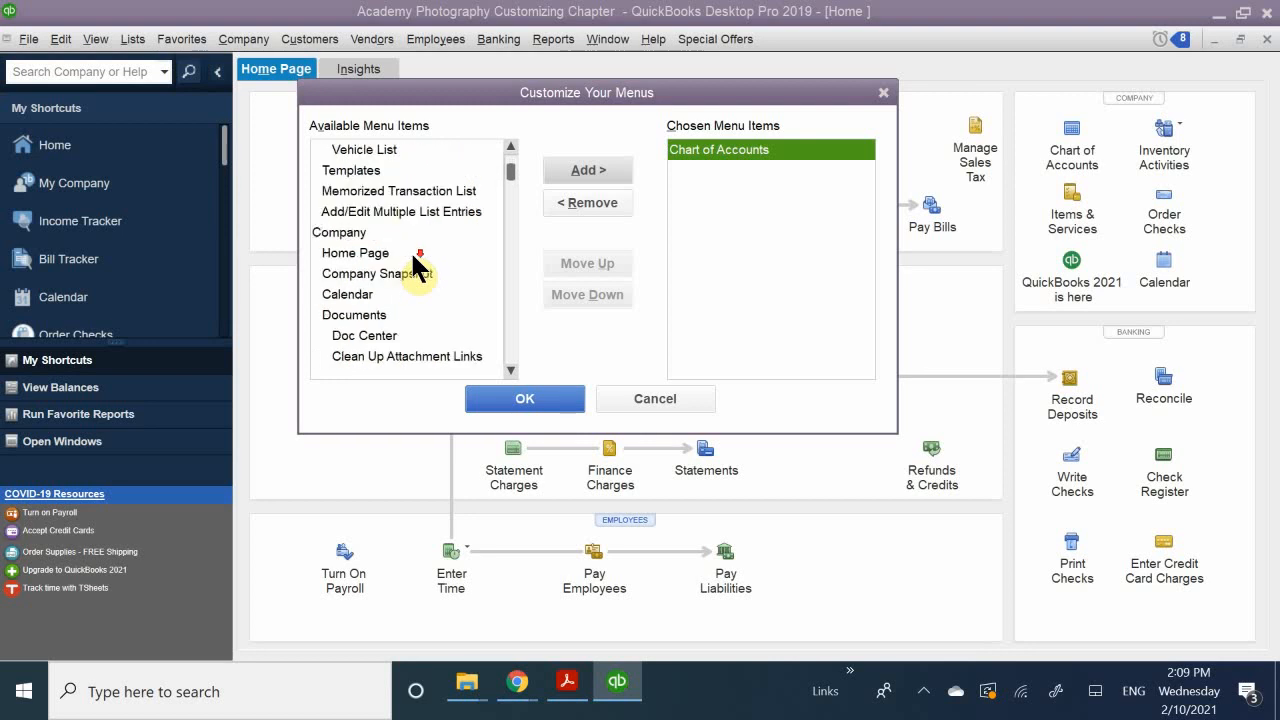
click(355, 294)
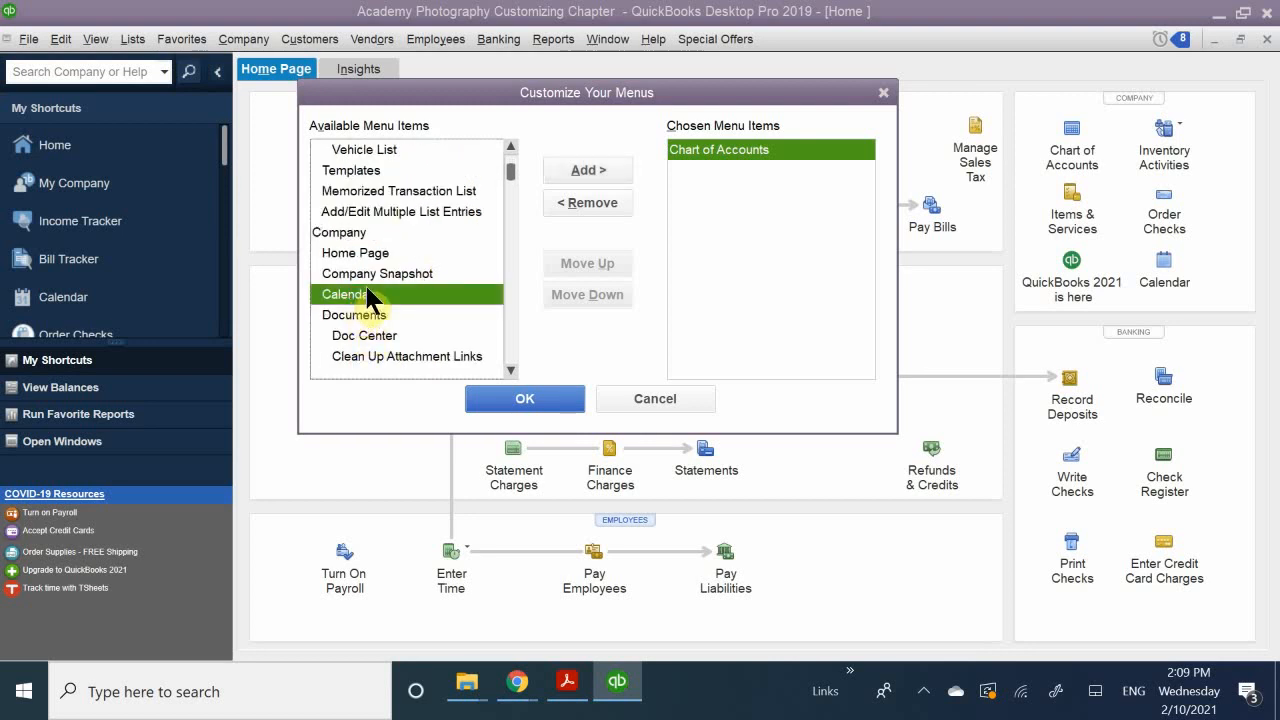
click(590, 172)
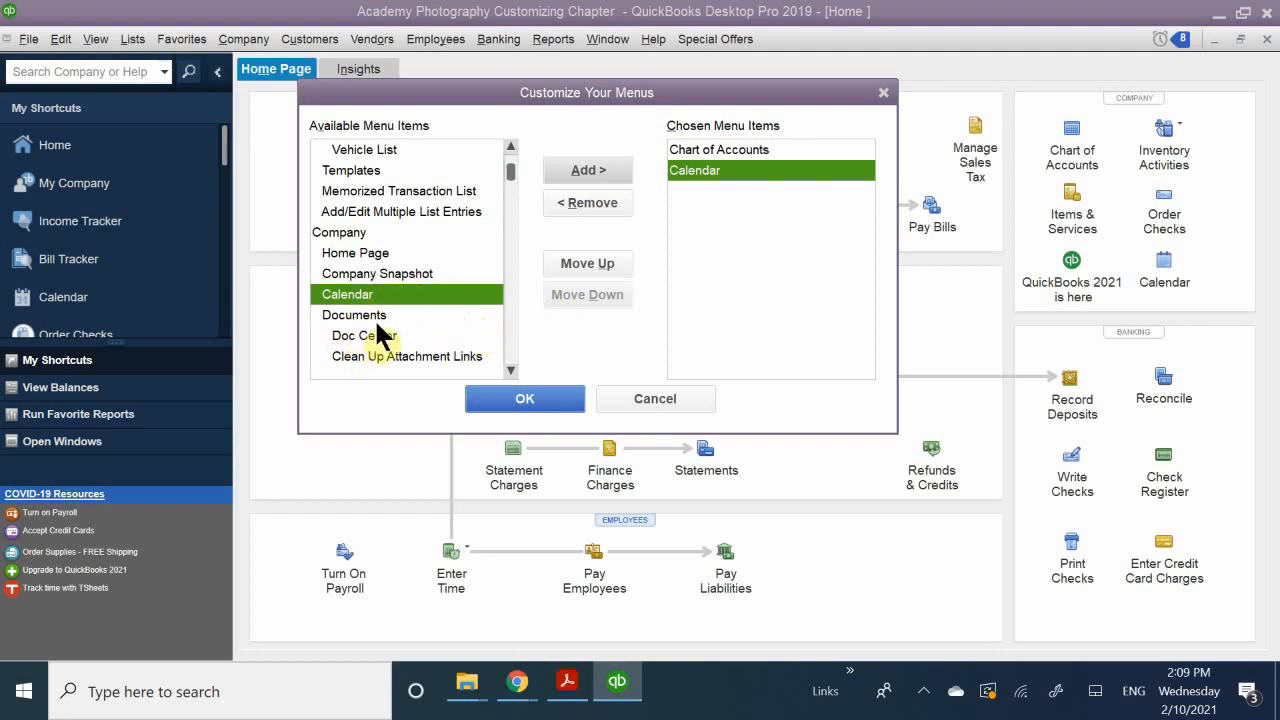
Step: Add To Do List and Reminders from the Company group to the chosen menu items
scroll(395, 330, down, 1)
scroll(428, 302, down, 1)
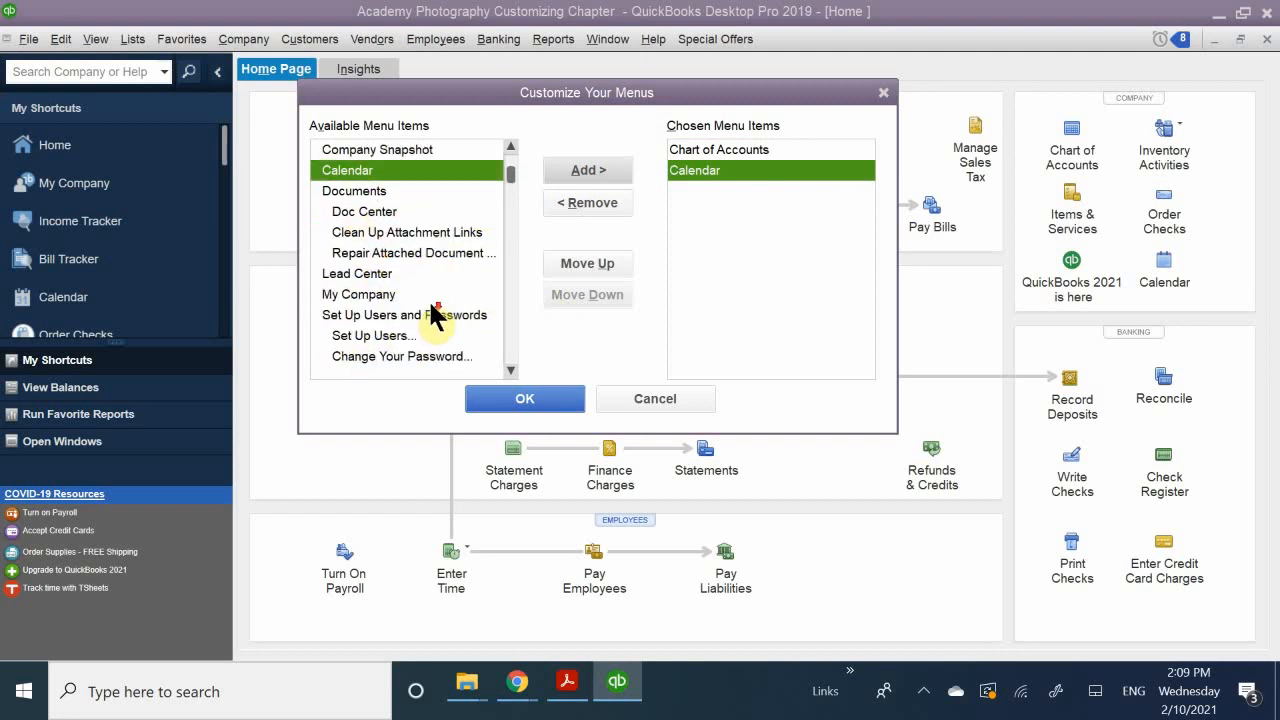
scroll(435, 315, down, 1)
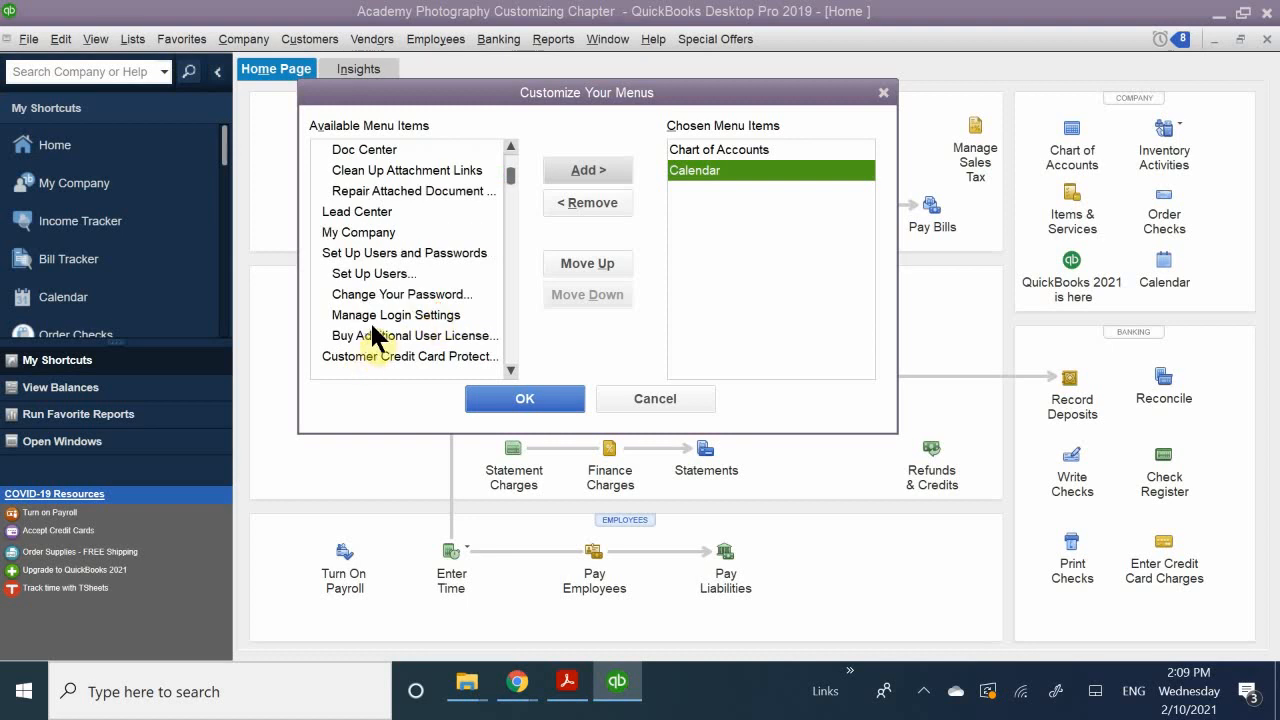
scroll(395, 320, down, 1)
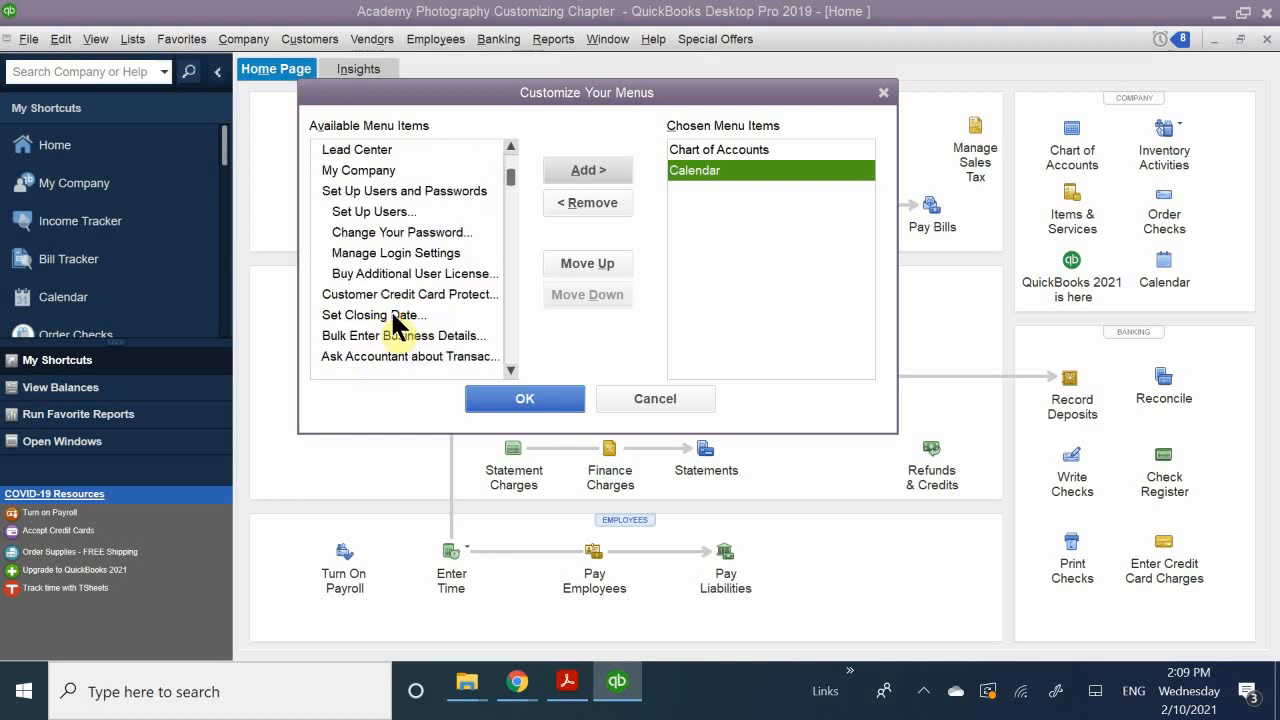
scroll(398, 322, down, 1)
scroll(390, 345, down, 1)
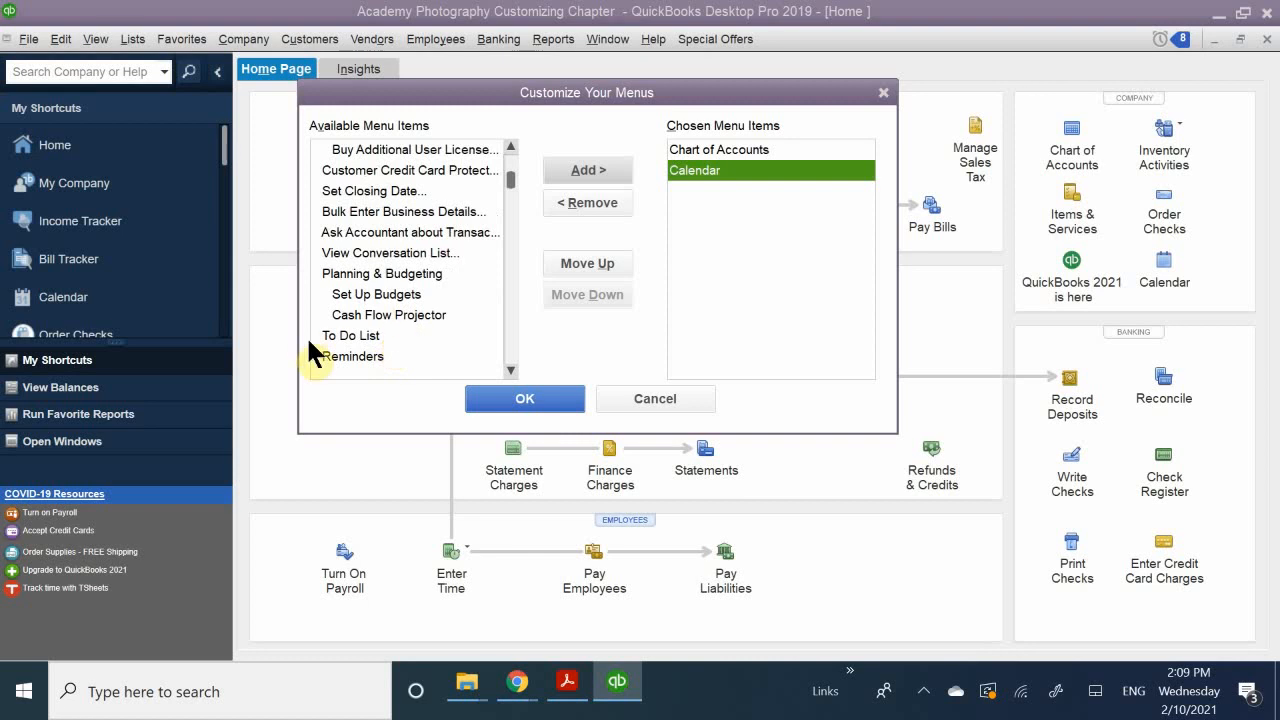
click(391, 335)
click(585, 170)
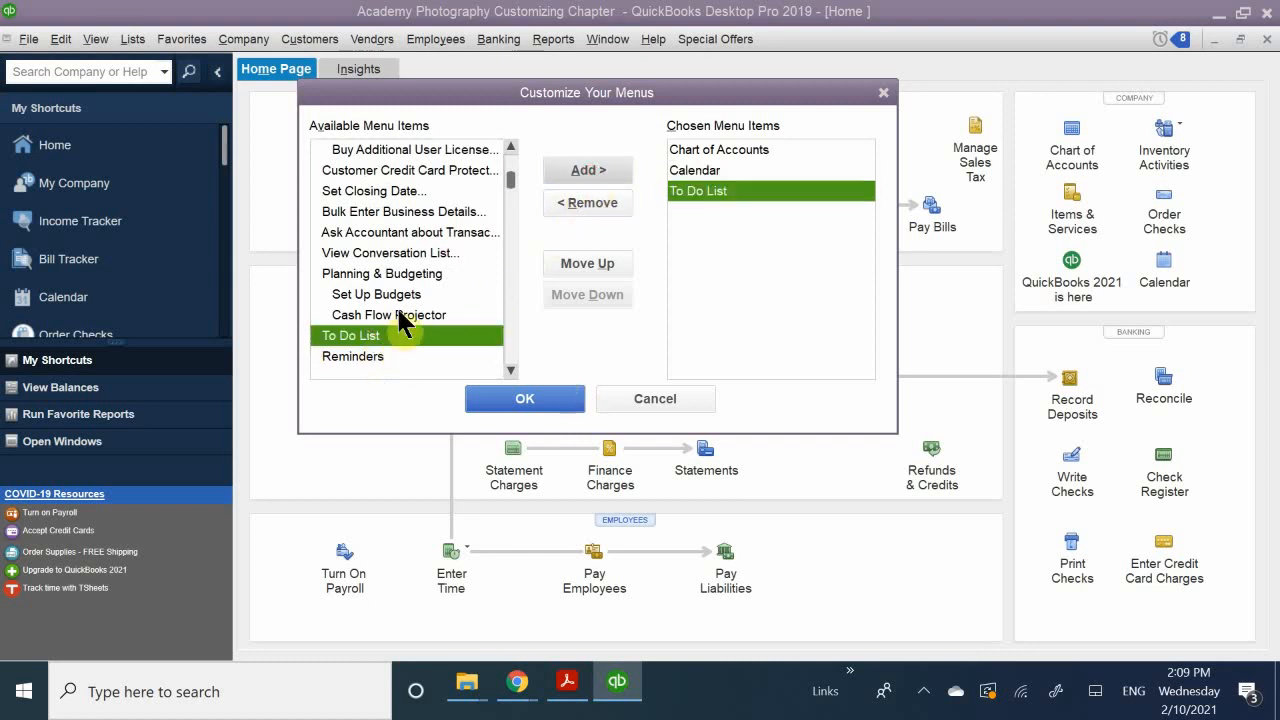
click(358, 357)
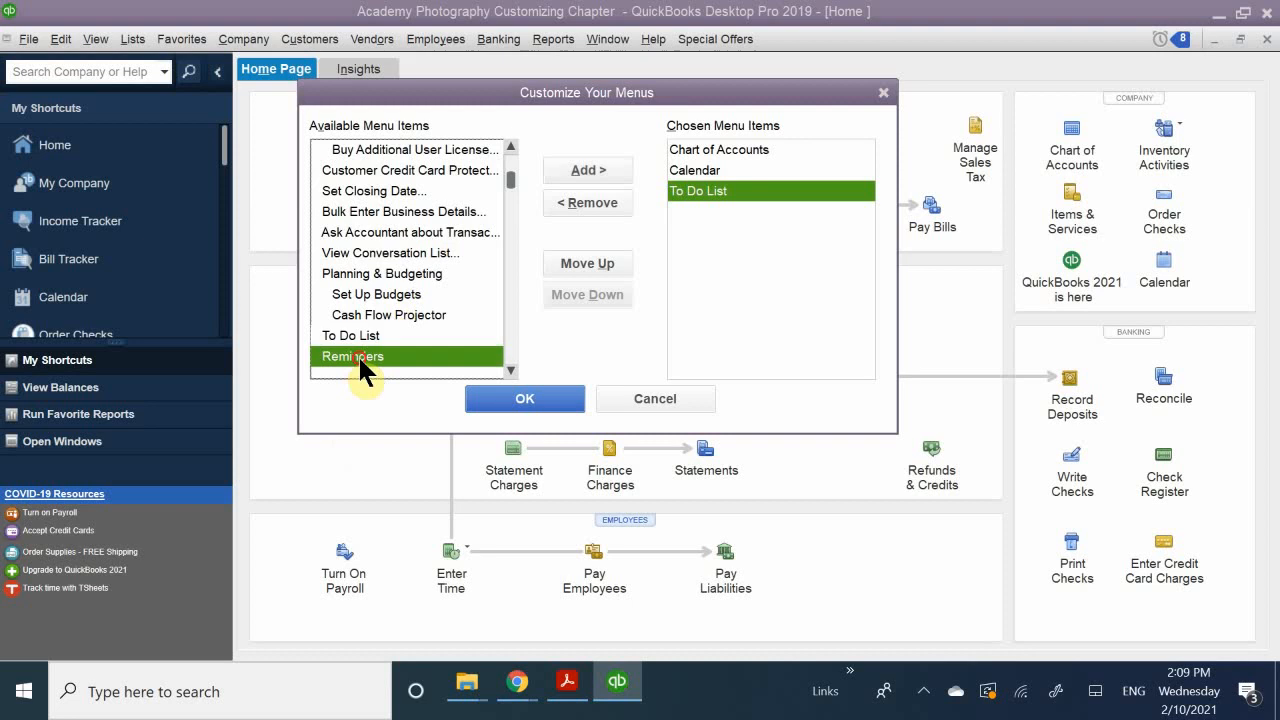
click(586, 170)
Step: Look through the remaining available menu items in the Company, Customers and Vendors groups
scroll(405, 325, down, 2)
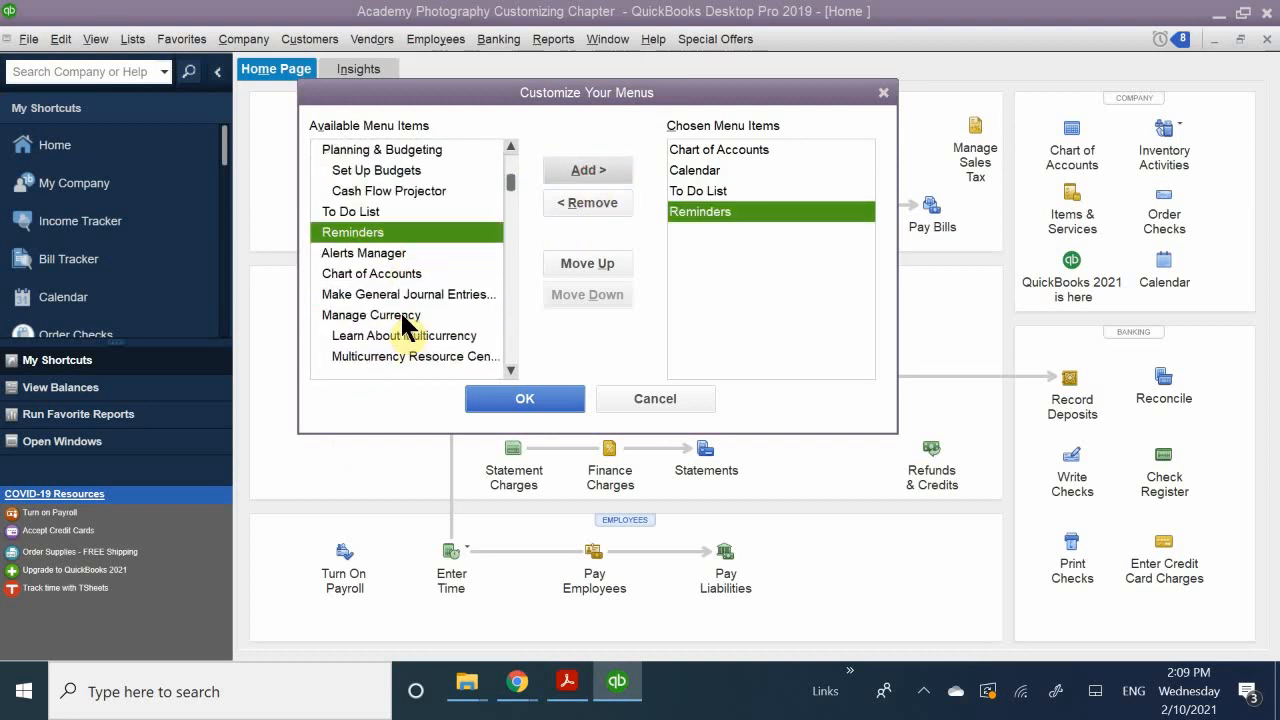
scroll(405, 325, down, 9)
scroll(410, 328, up, 3)
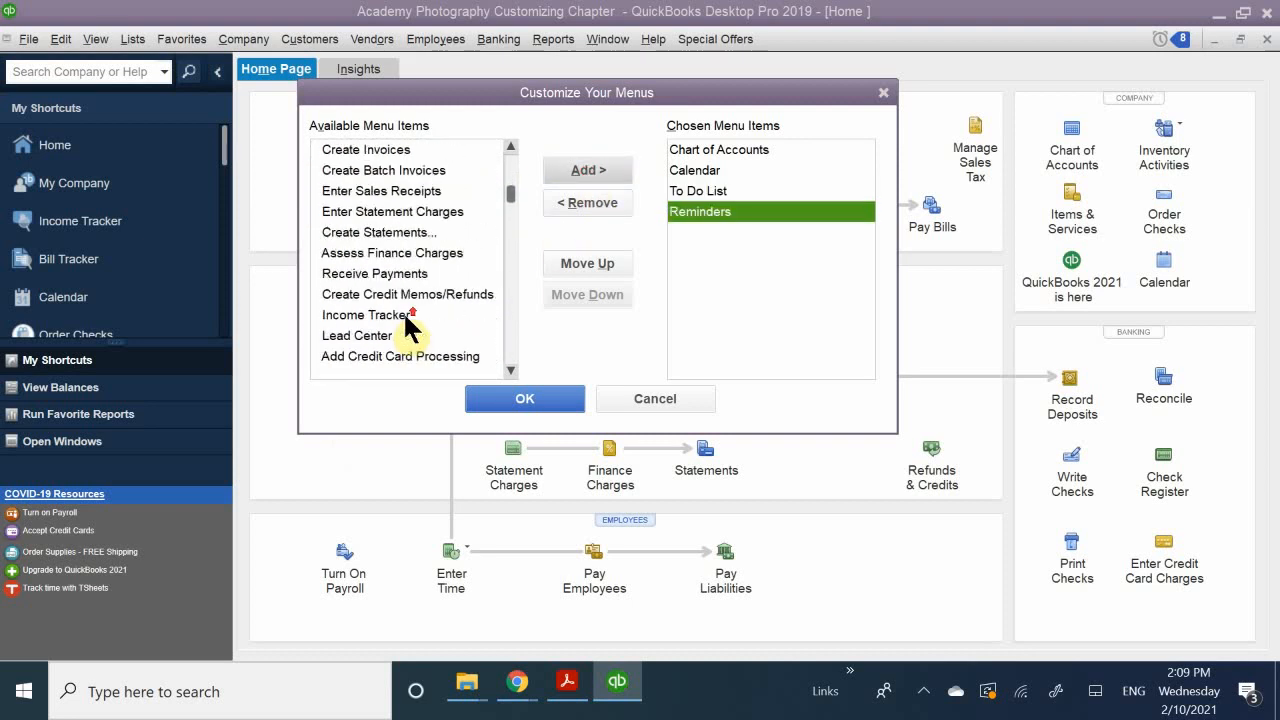
scroll(405, 325, up, 2)
scroll(408, 325, down, 5)
scroll(408, 325, down, 4)
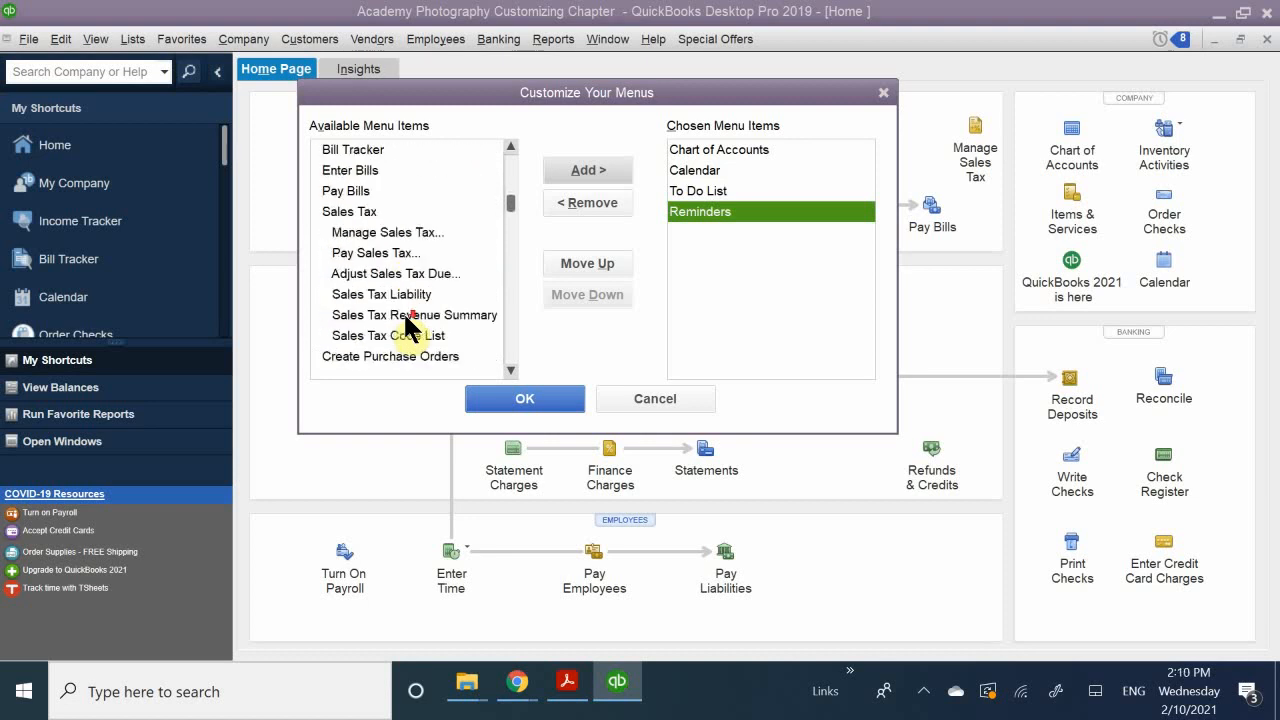
scroll(408, 325, up, 7)
scroll(408, 325, up, 9)
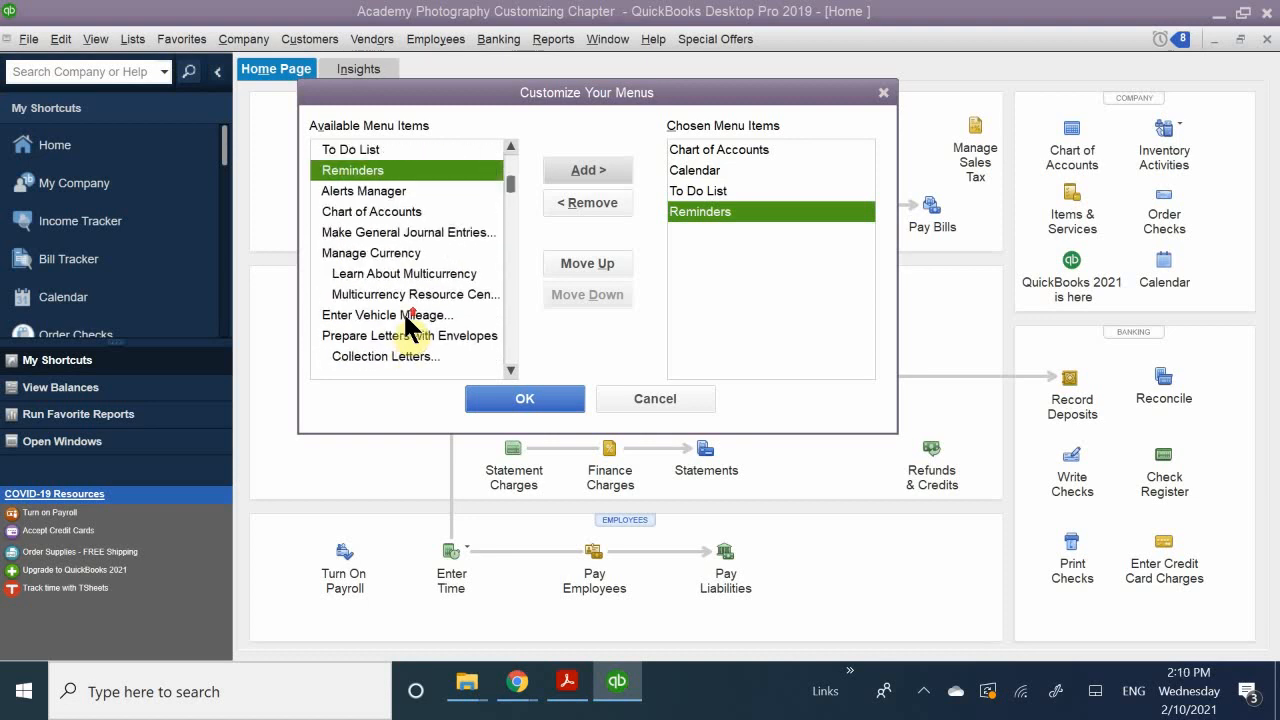
scroll(408, 325, down, 2)
scroll(408, 325, up, 2)
scroll(400, 330, up, 2)
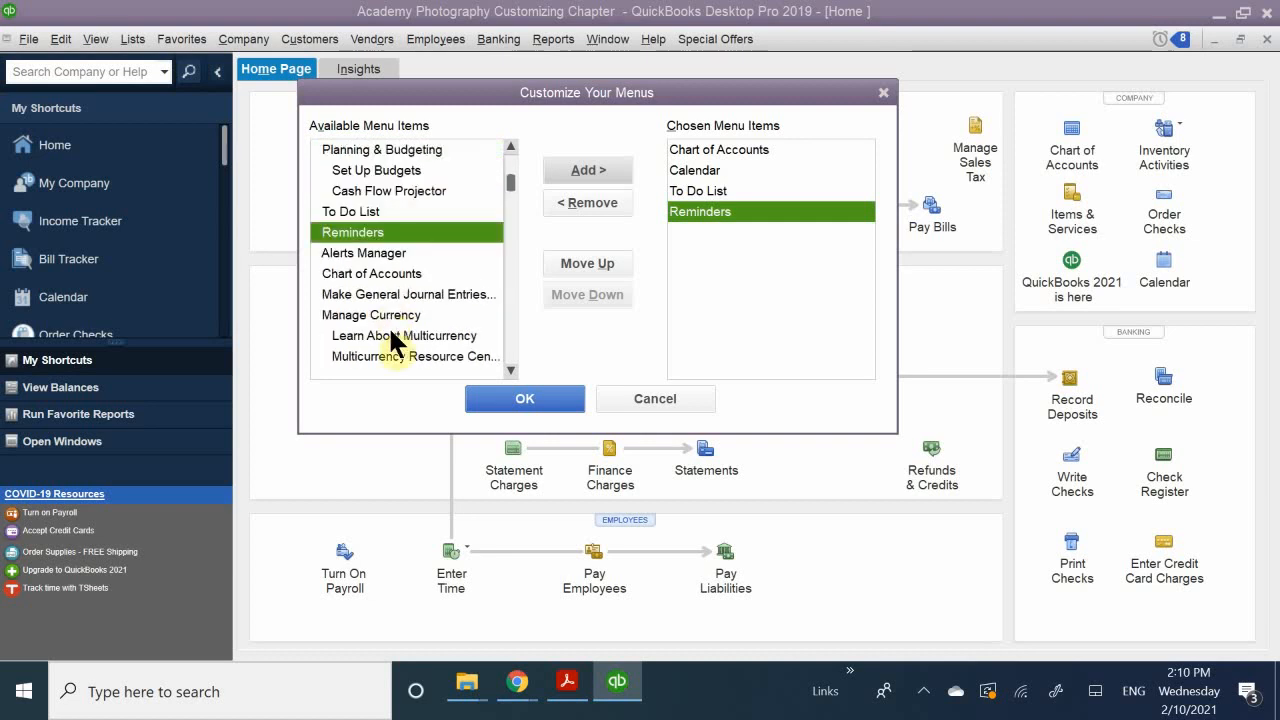
Step: Add the Ask Accountant about Transaction item to the chosen menu items and move it to the start of the list
scroll(389, 338, up, 1)
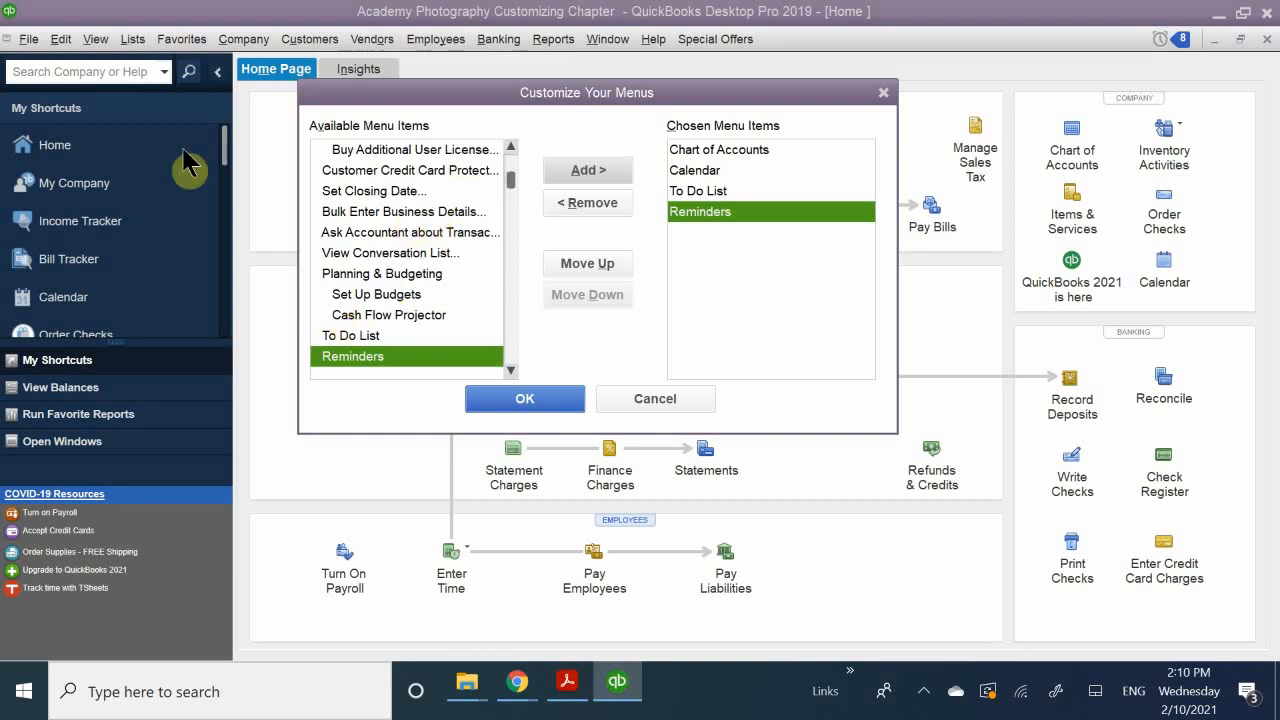
click(412, 232)
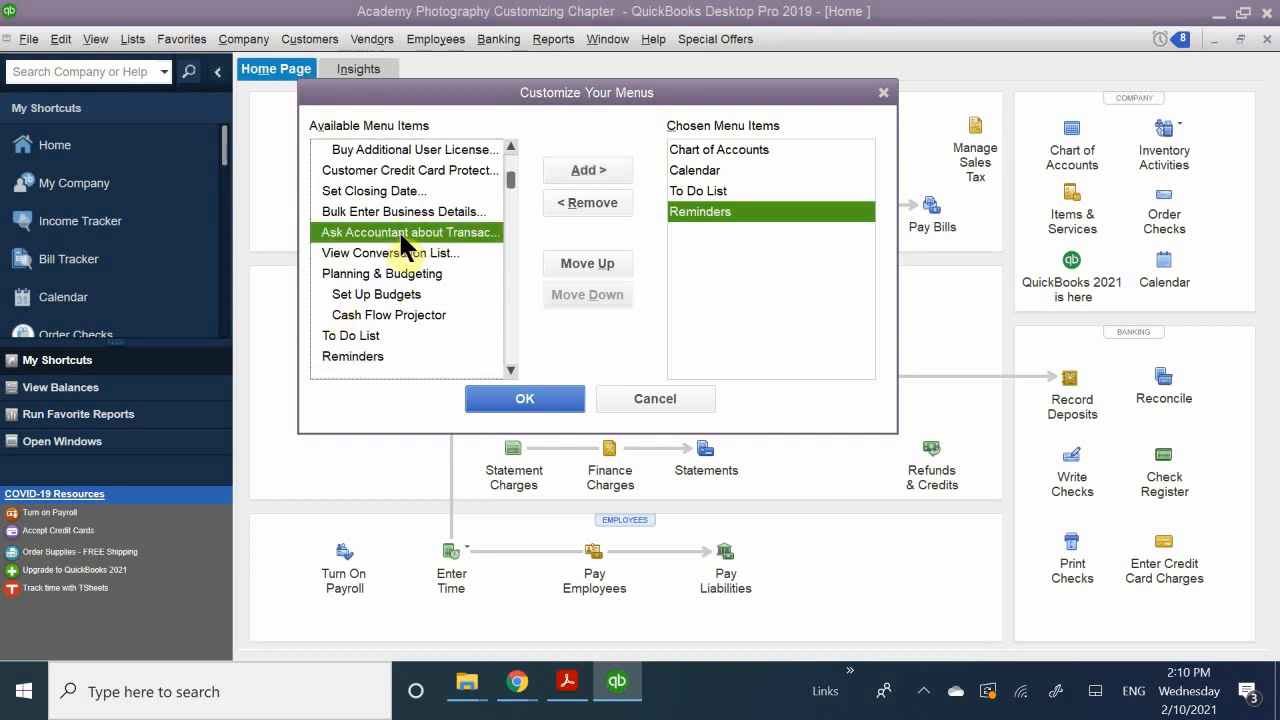
click(587, 168)
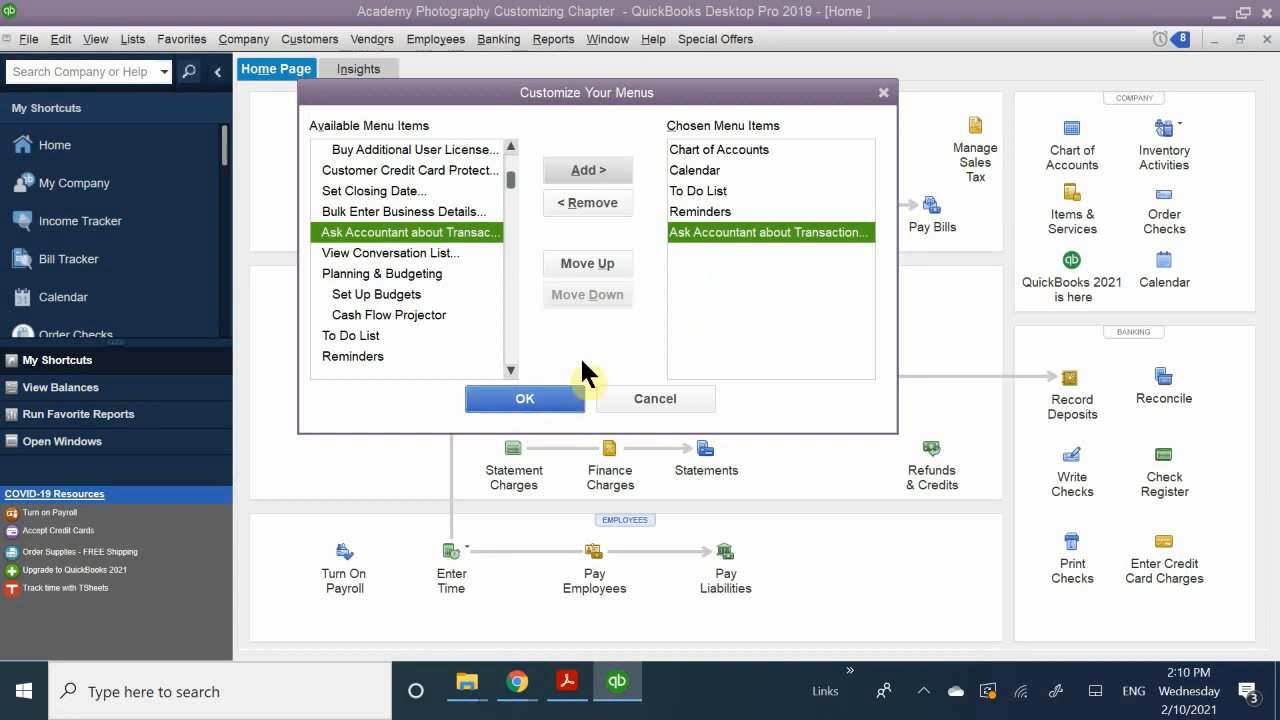
click(677, 231)
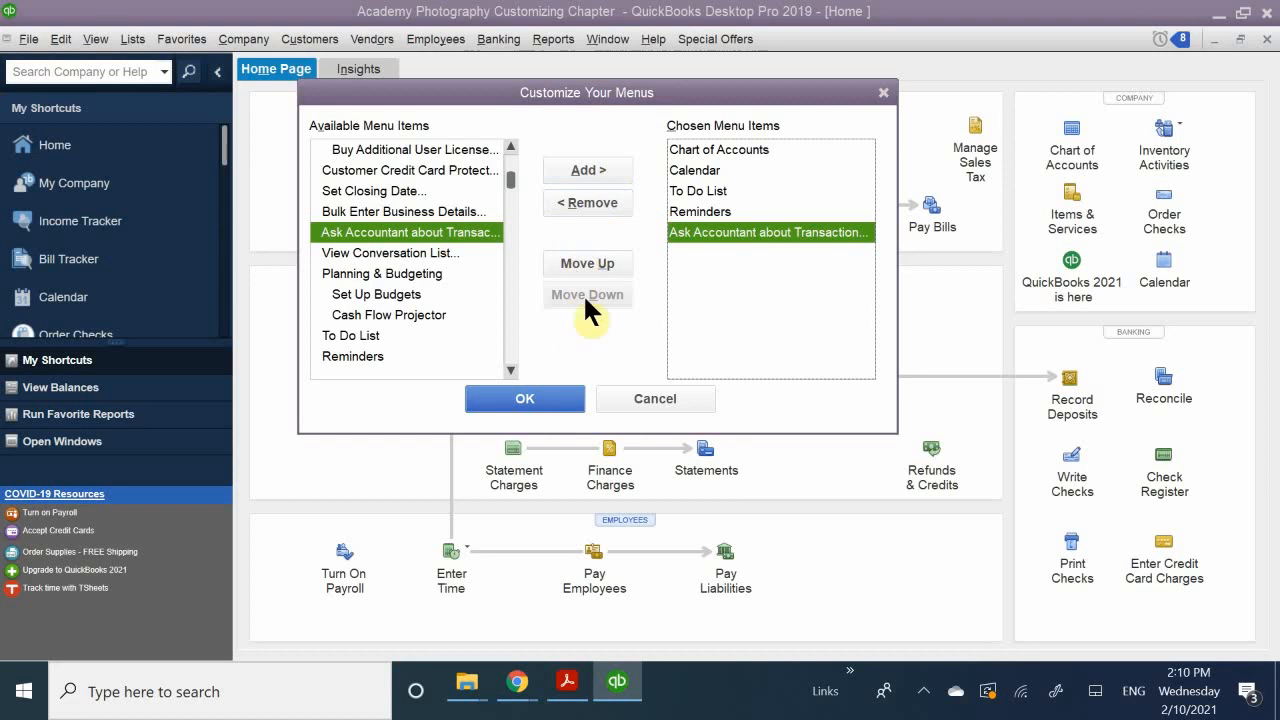
click(590, 262)
click(590, 262)
click(590, 262)
click(590, 262)
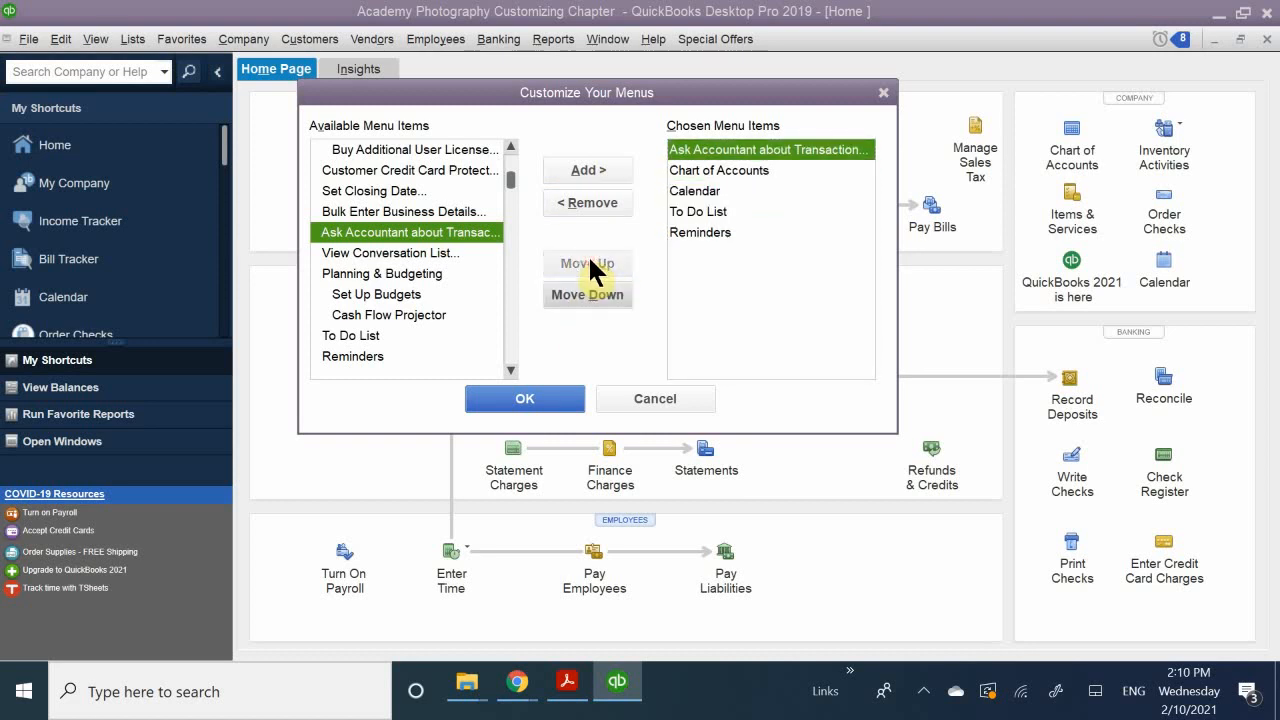
Step: Reorder the chosen menu items so To Do List and Reminders come before Calendar
click(688, 172)
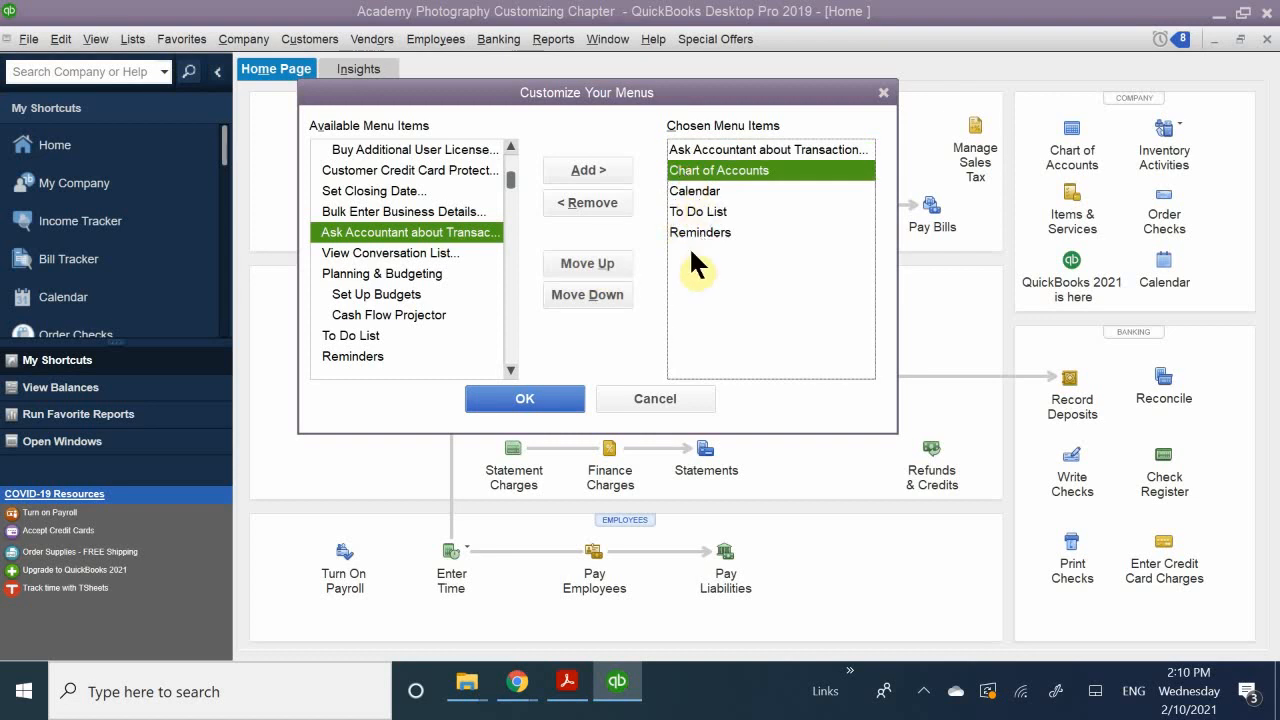
click(690, 210)
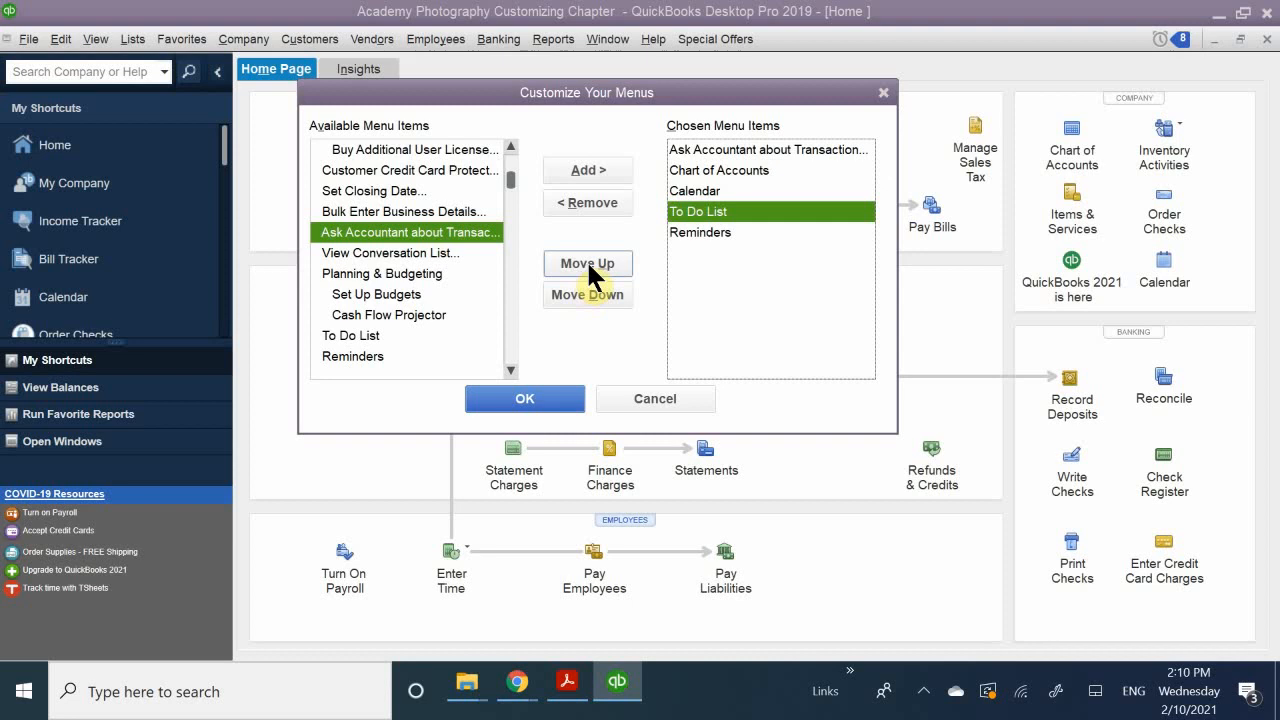
click(586, 261)
click(690, 232)
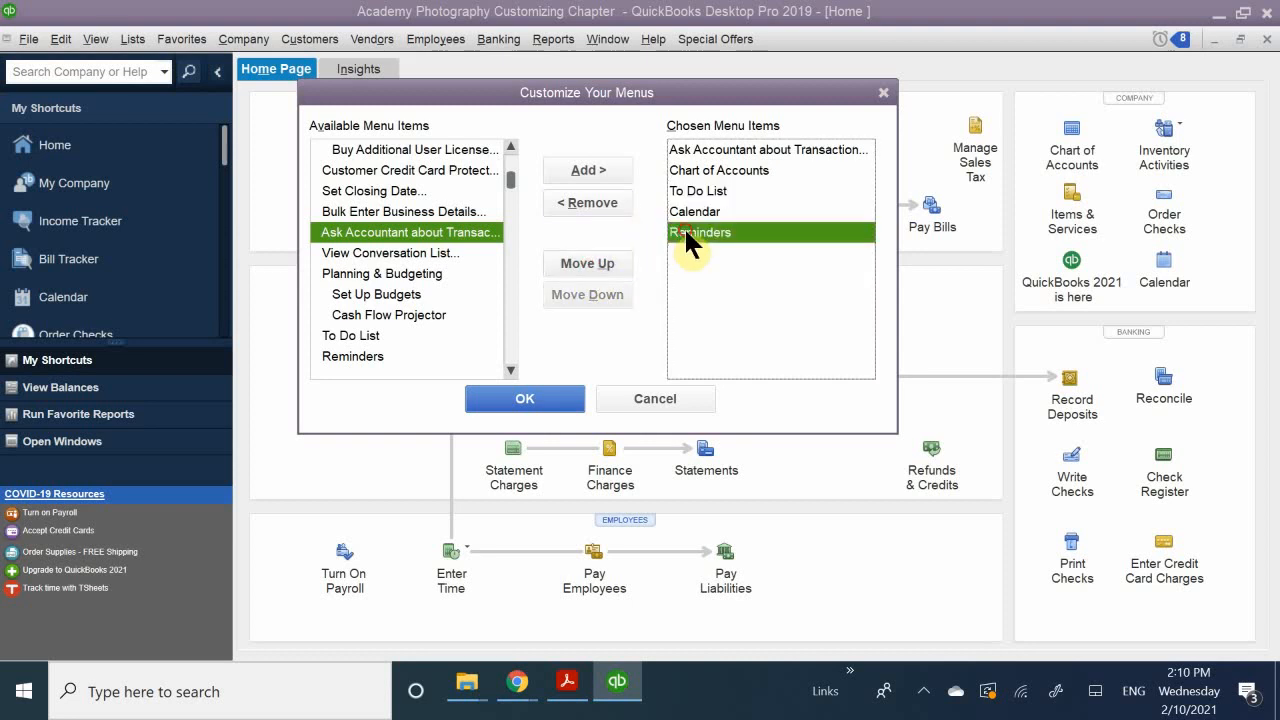
click(588, 263)
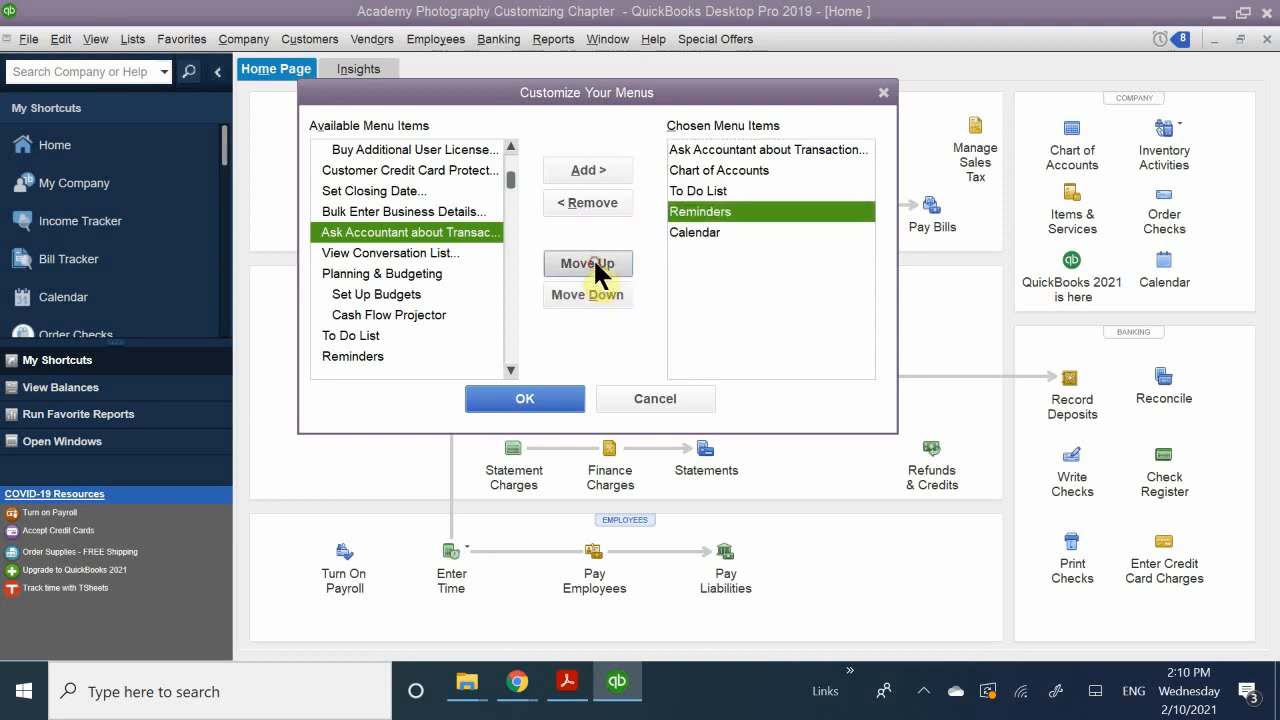
click(690, 250)
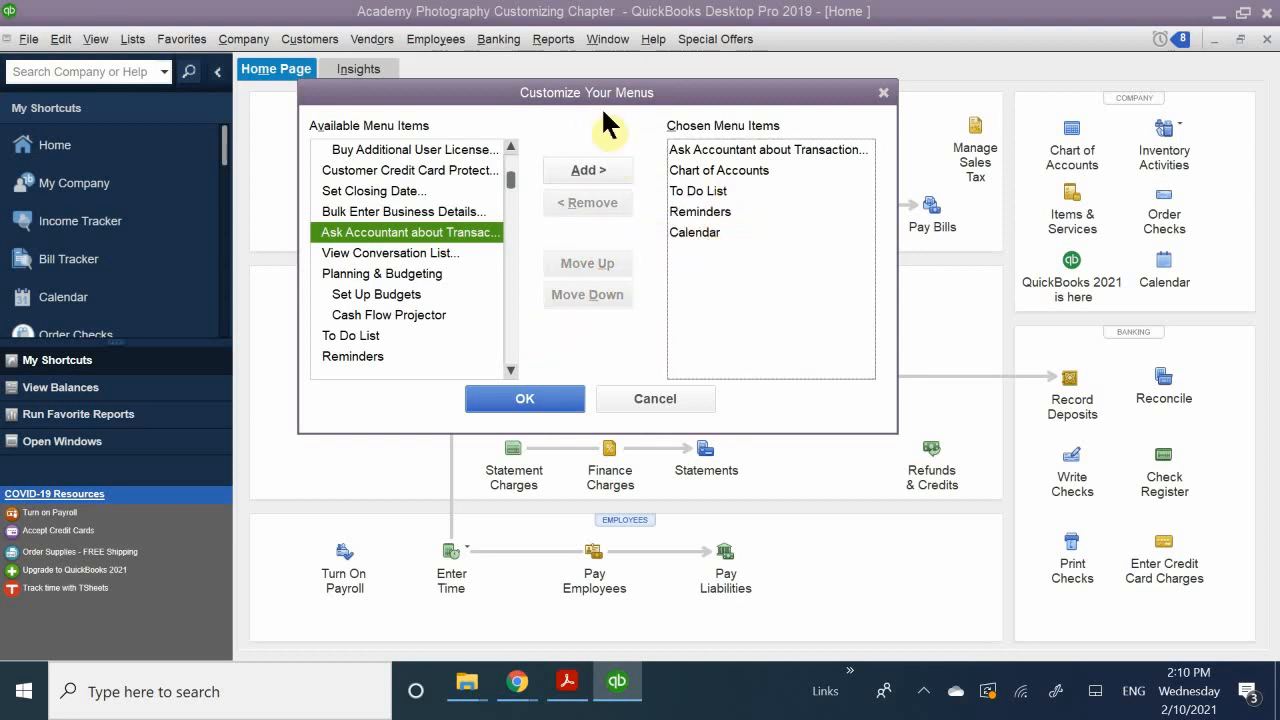
Step: Remove Calendar from the chosen menu items and save the customized Favorites menu
click(700, 191)
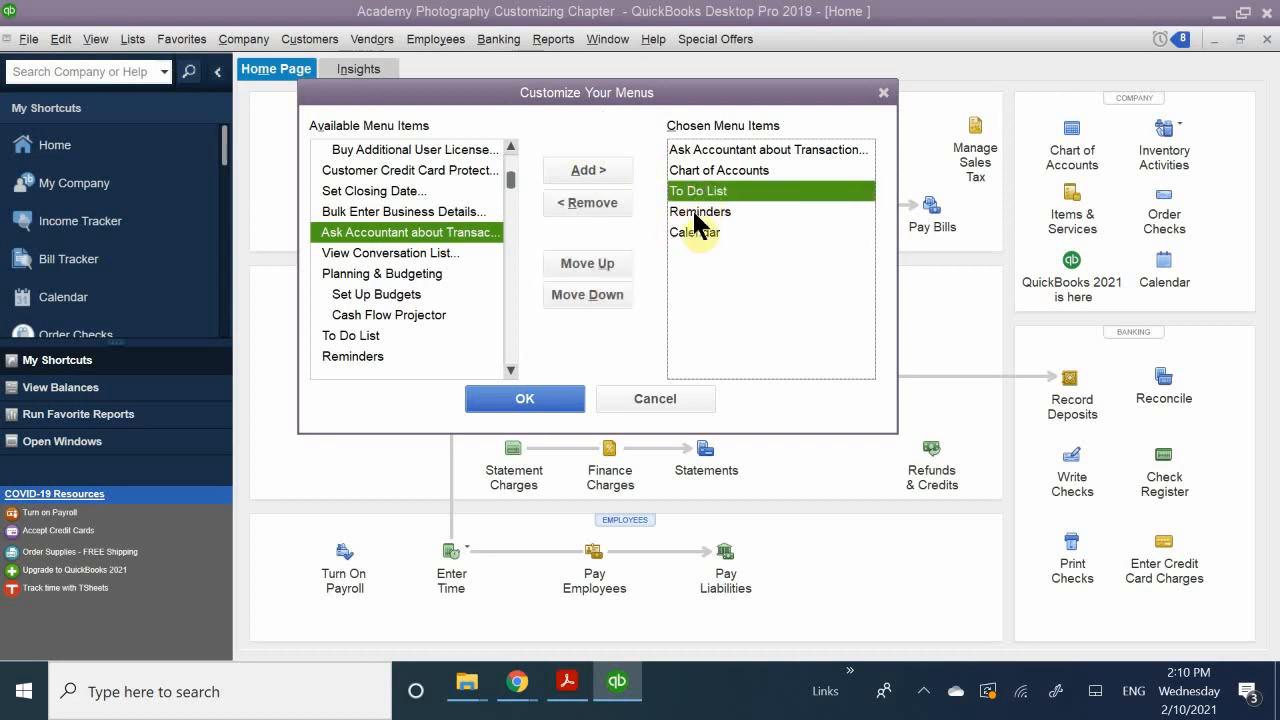
click(683, 231)
click(577, 201)
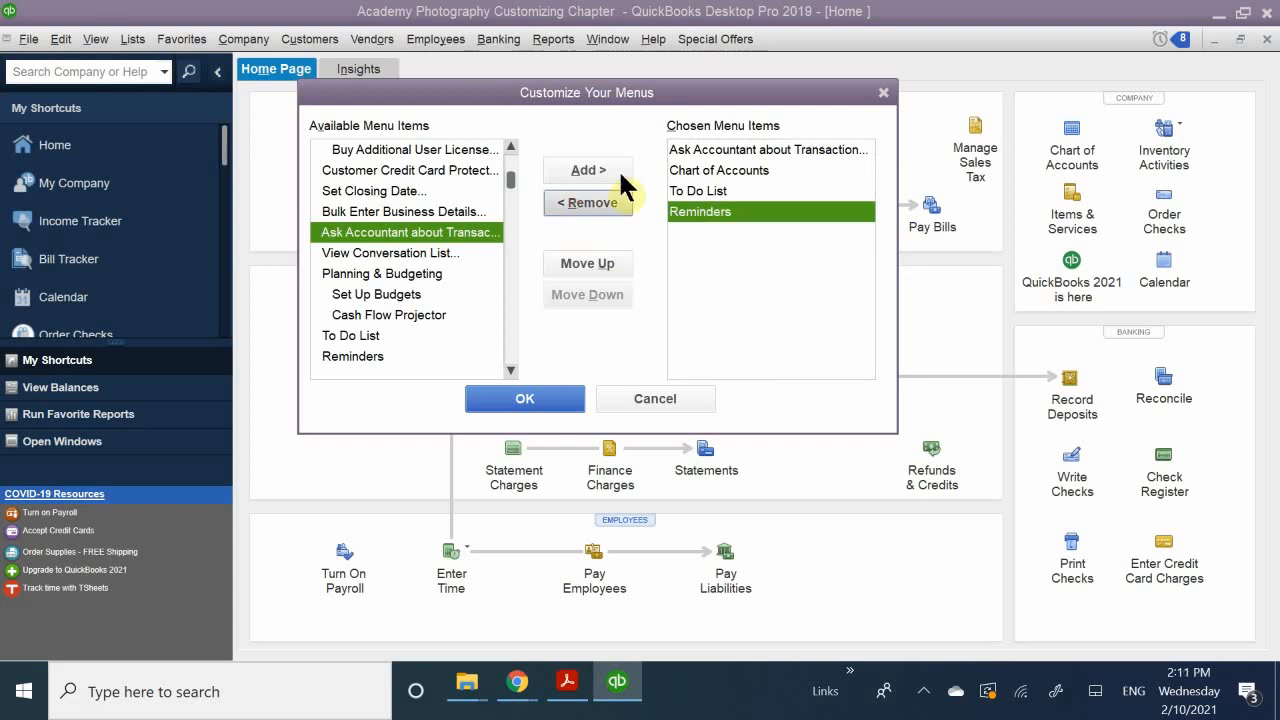
click(525, 398)
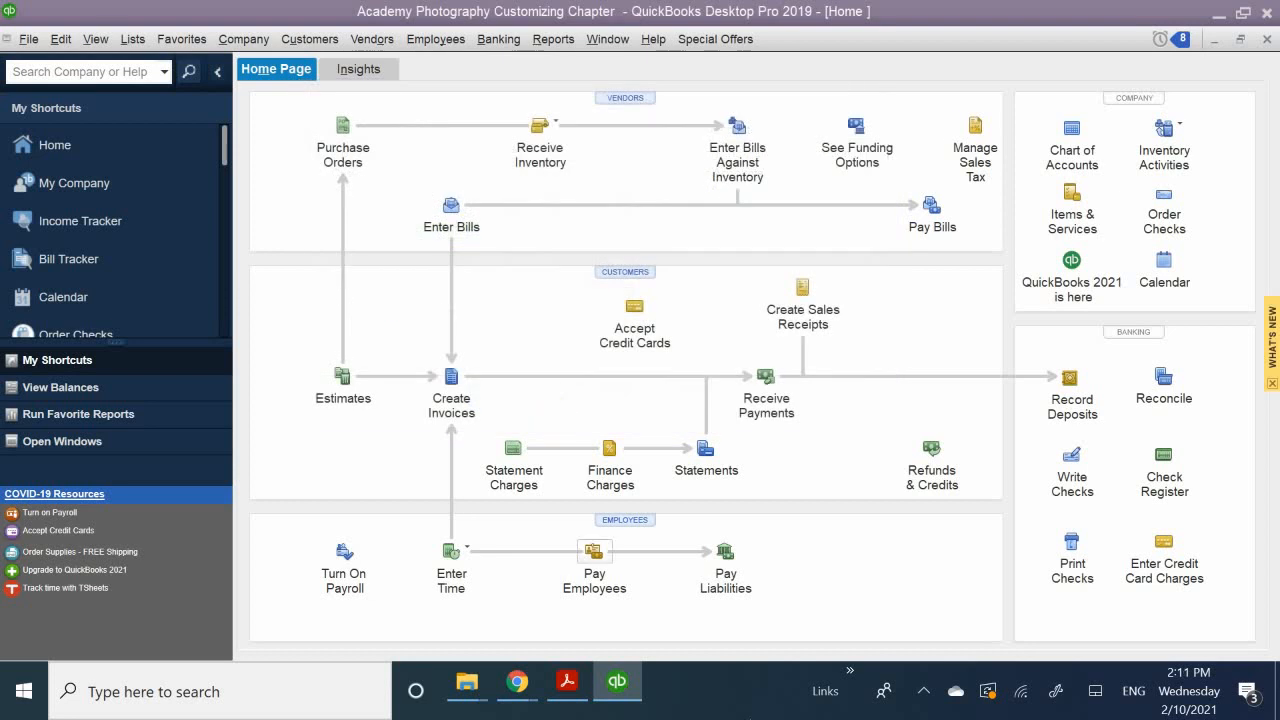
Step: Test the customized favorites by opening the Chart of Accounts from them, and close the chart after reviewing the related commands
click(178, 39)
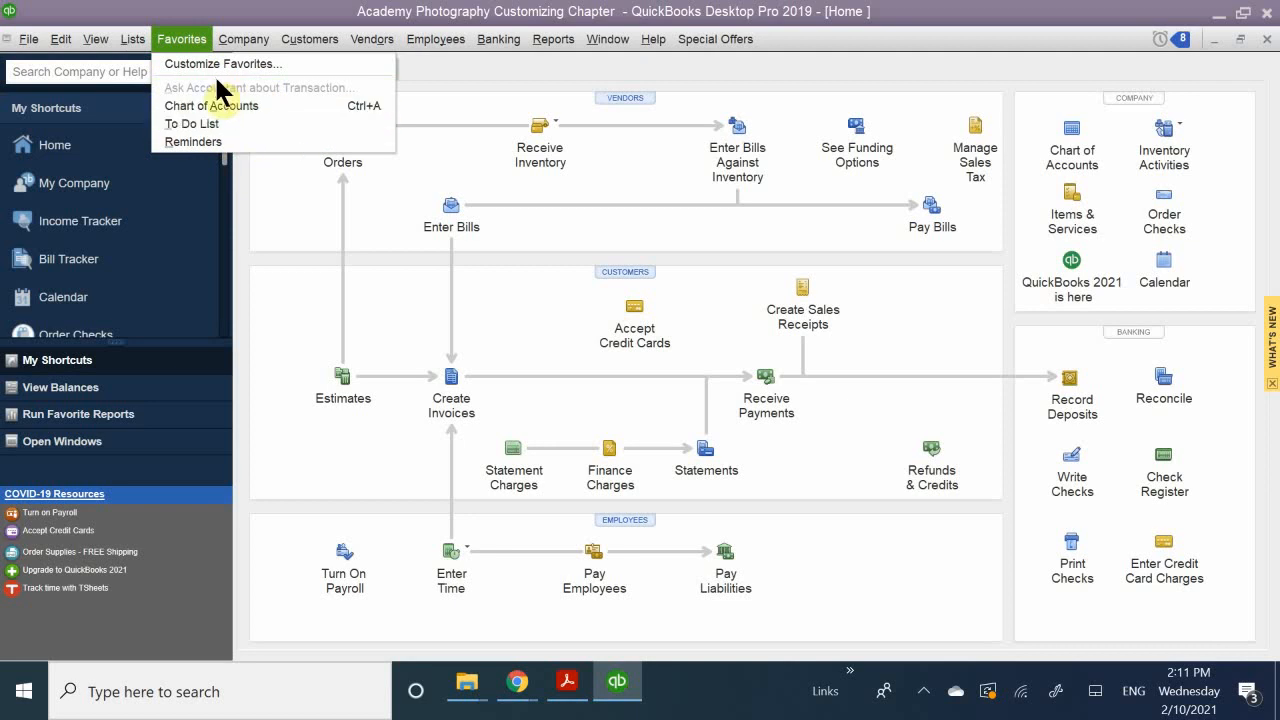
click(234, 108)
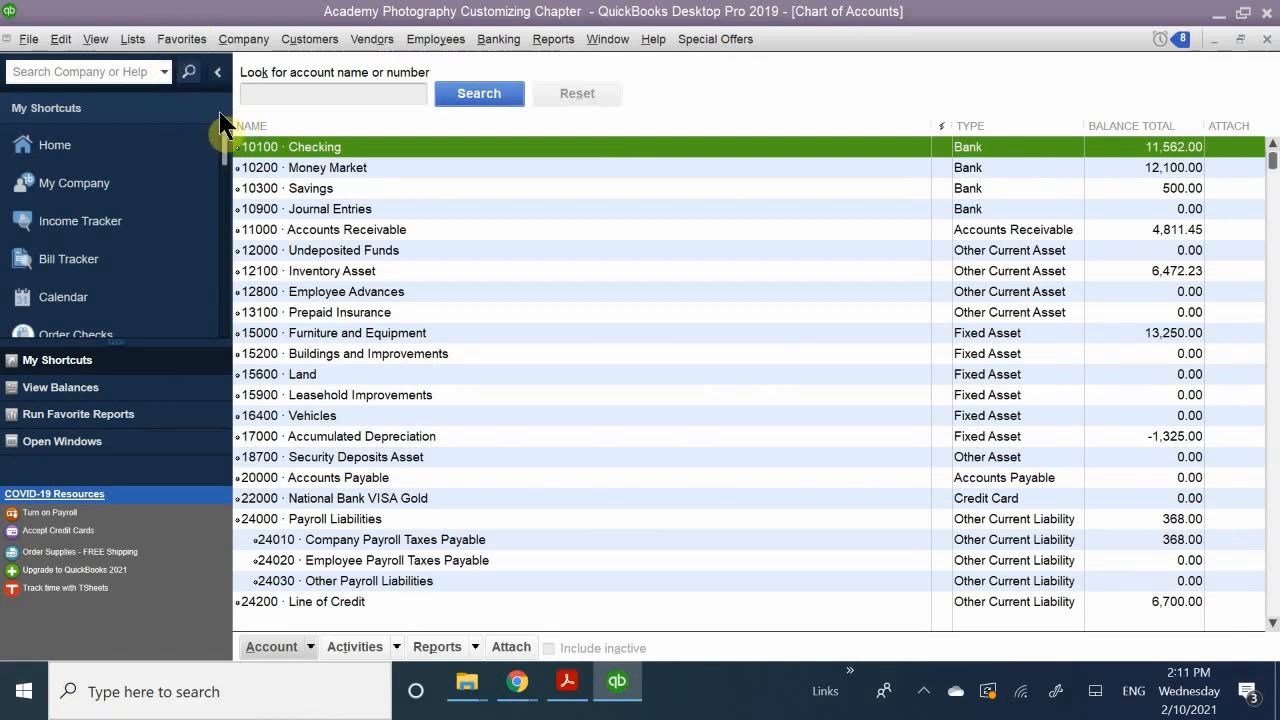
click(180, 39)
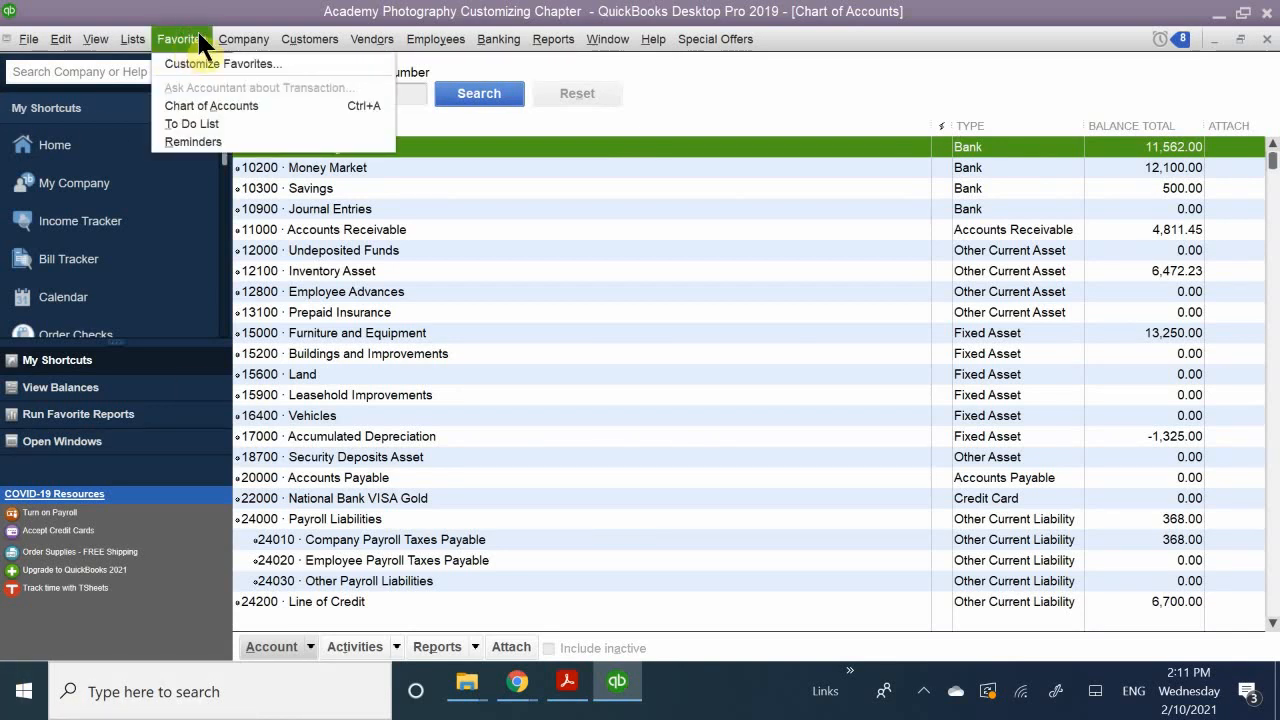
mouse_move(241, 39)
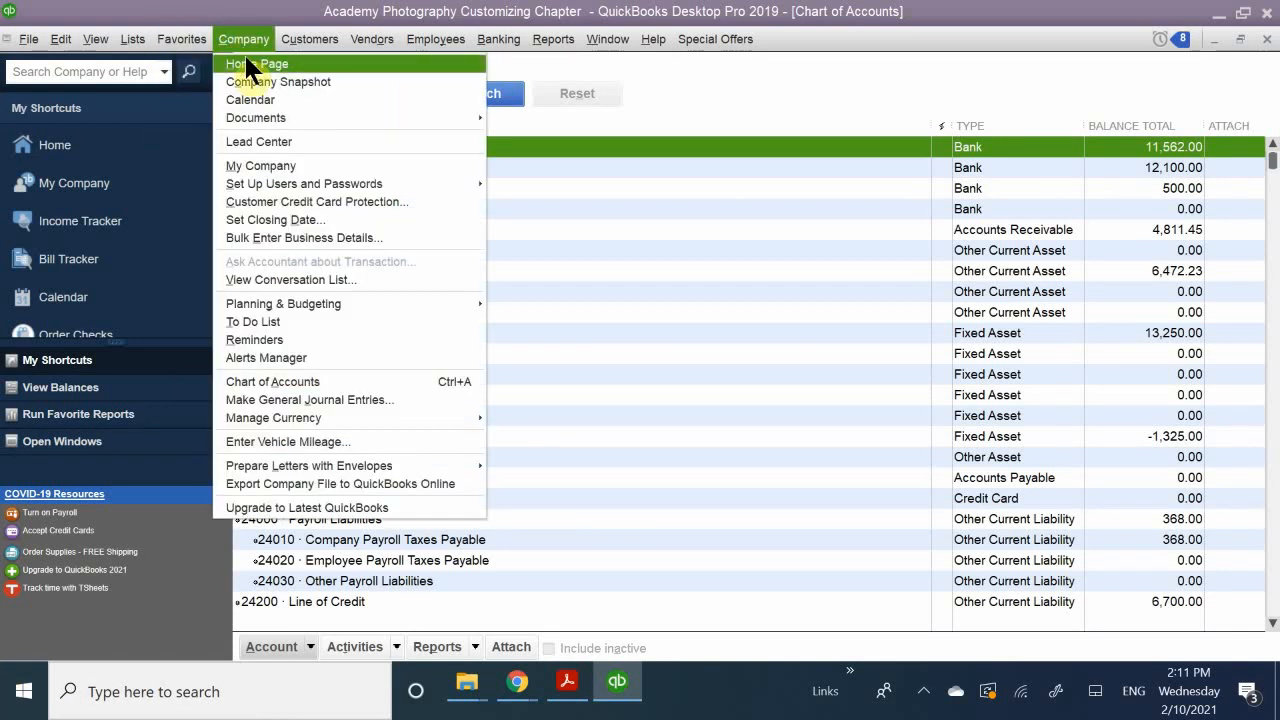
mouse_move(194, 49)
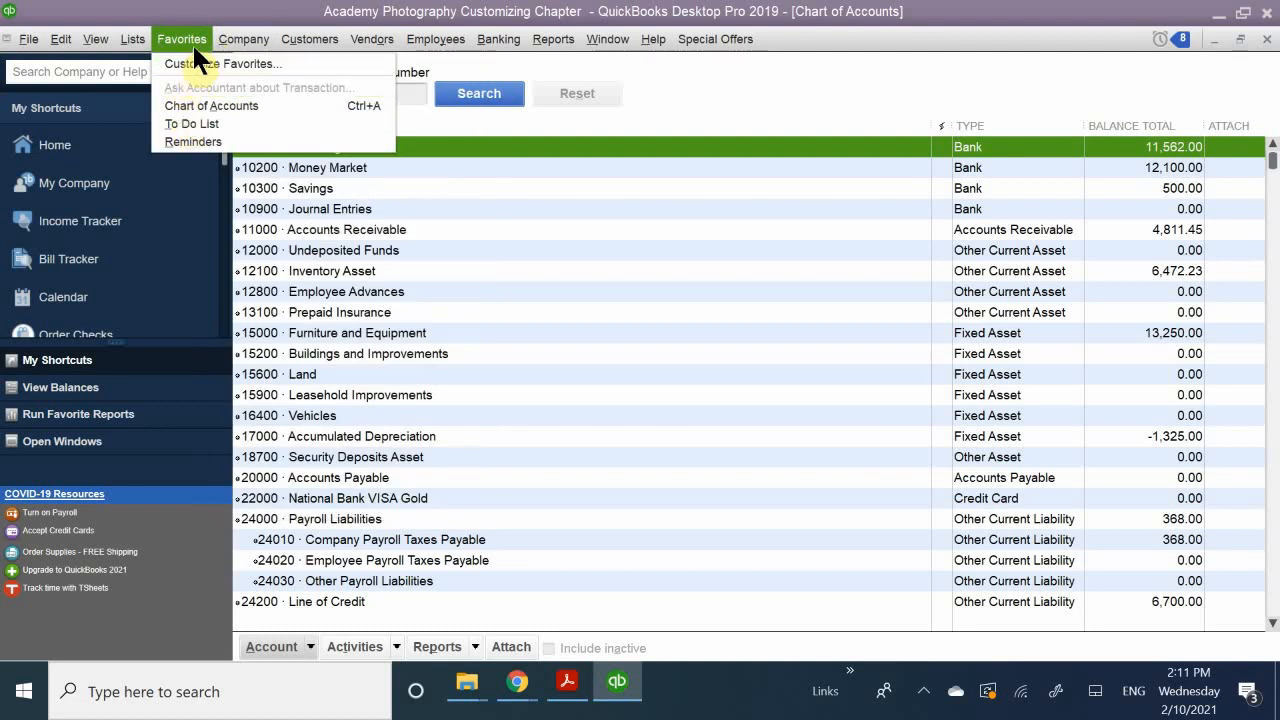
mouse_move(124, 44)
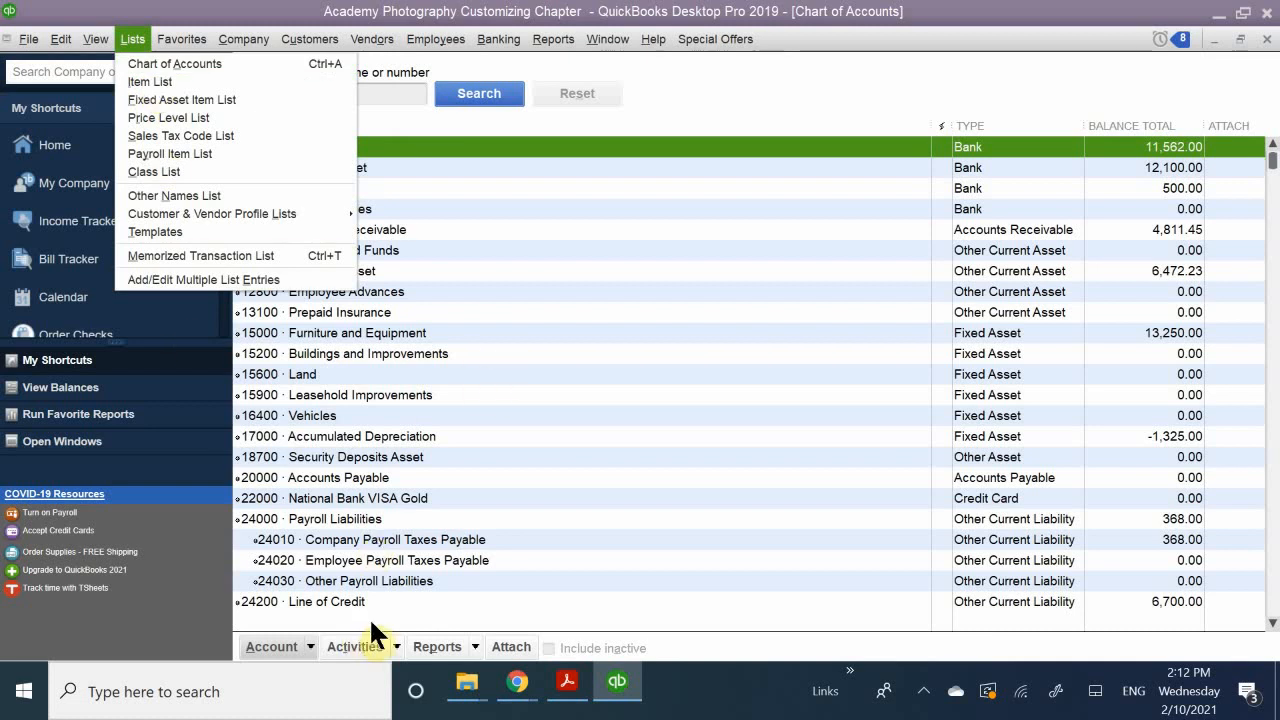
click(290, 11)
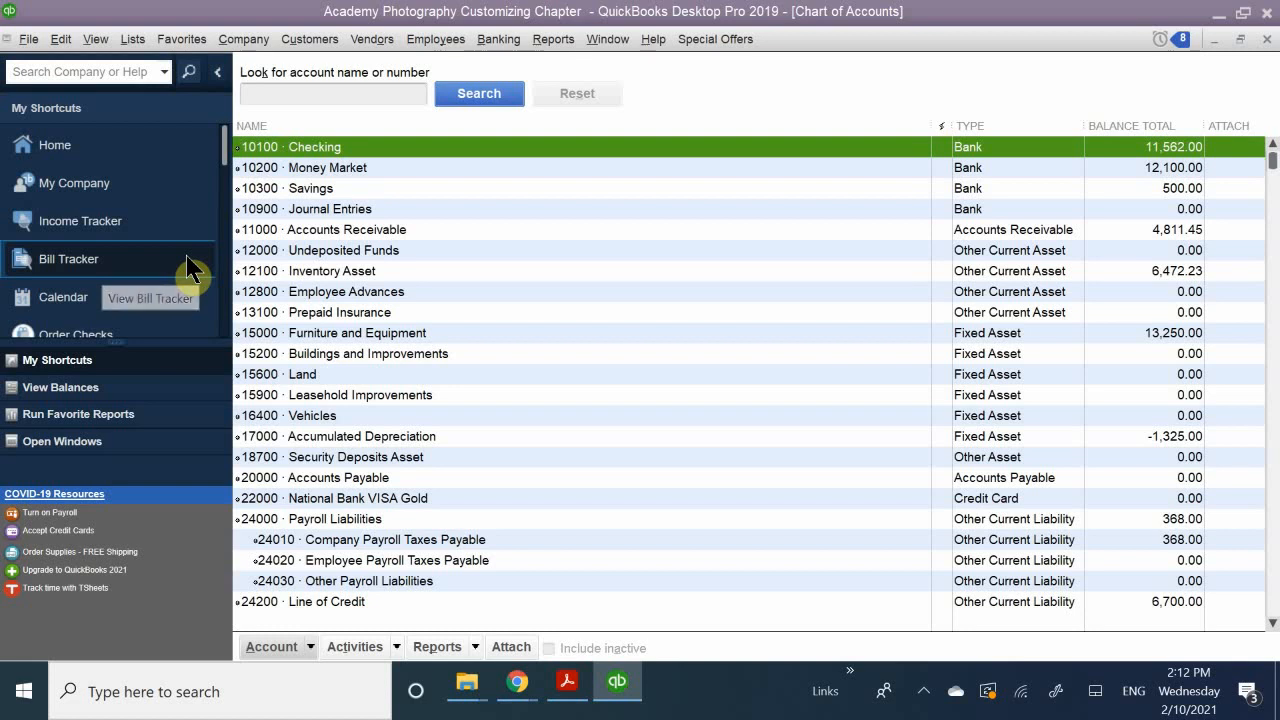
click(1266, 39)
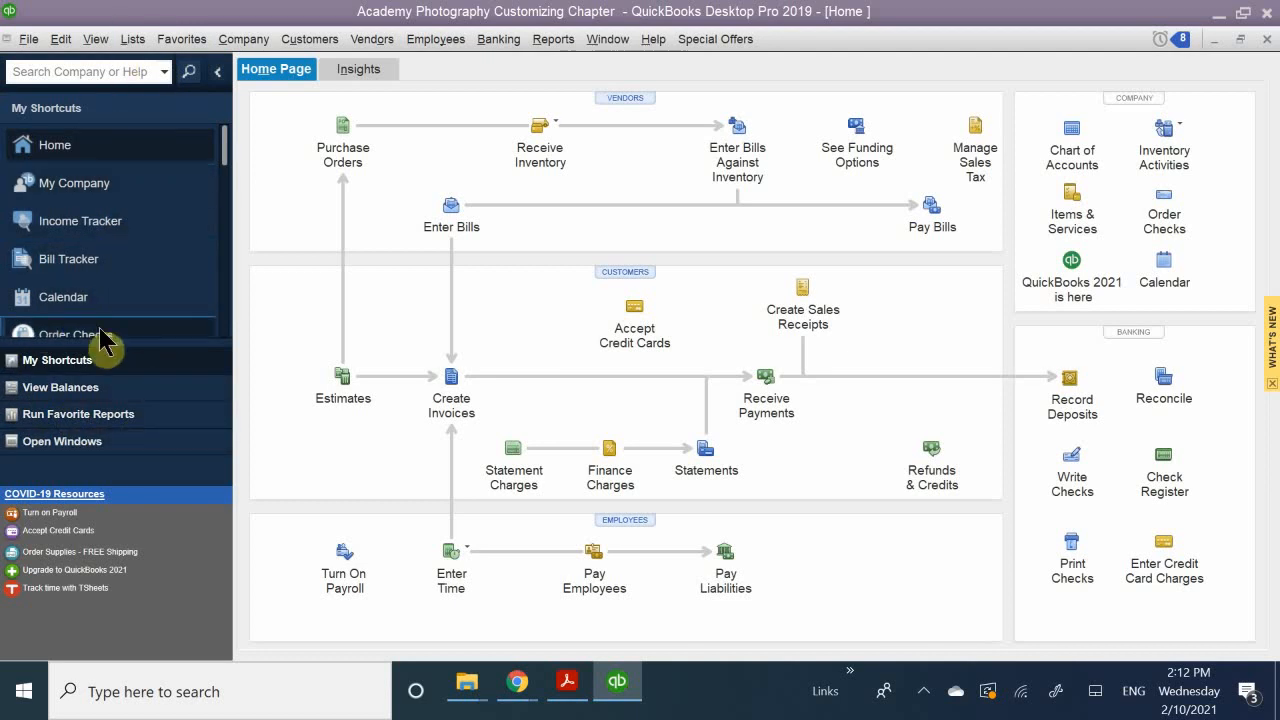
Step: Check the customization option for My Shortcuts and the available view options for the icon bar
right_click(127, 243)
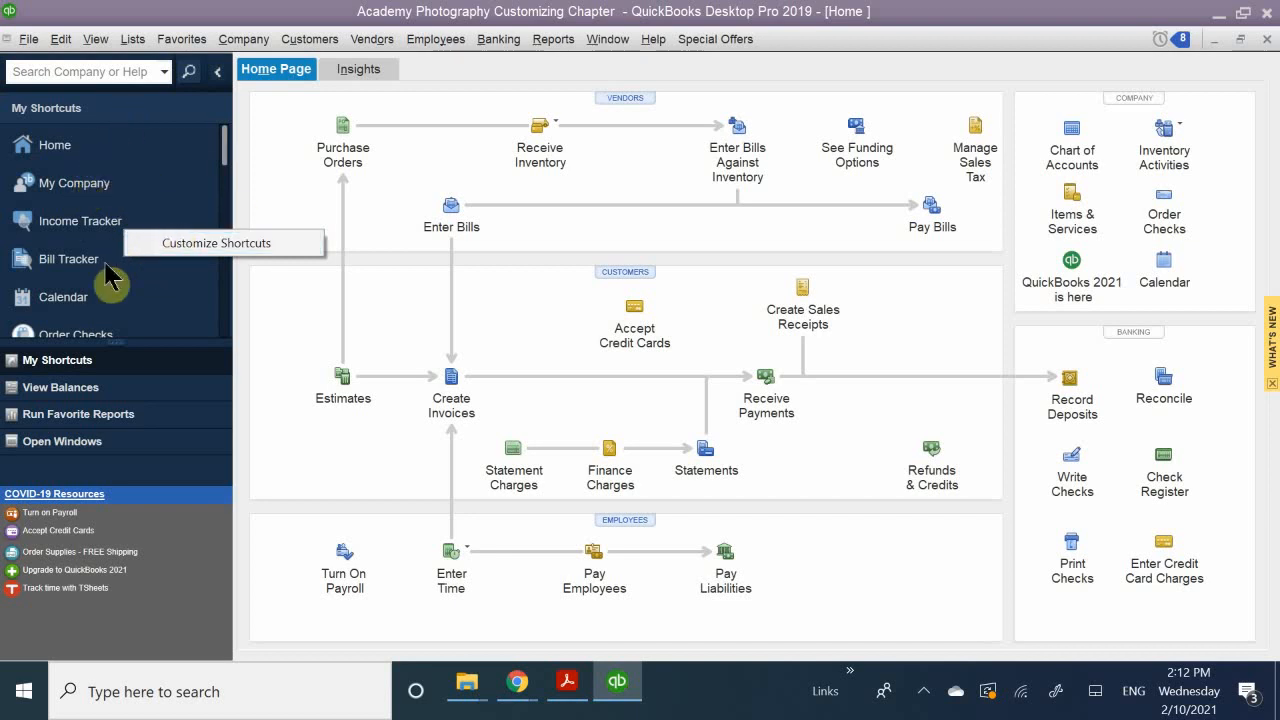
click(72, 152)
right_click(72, 152)
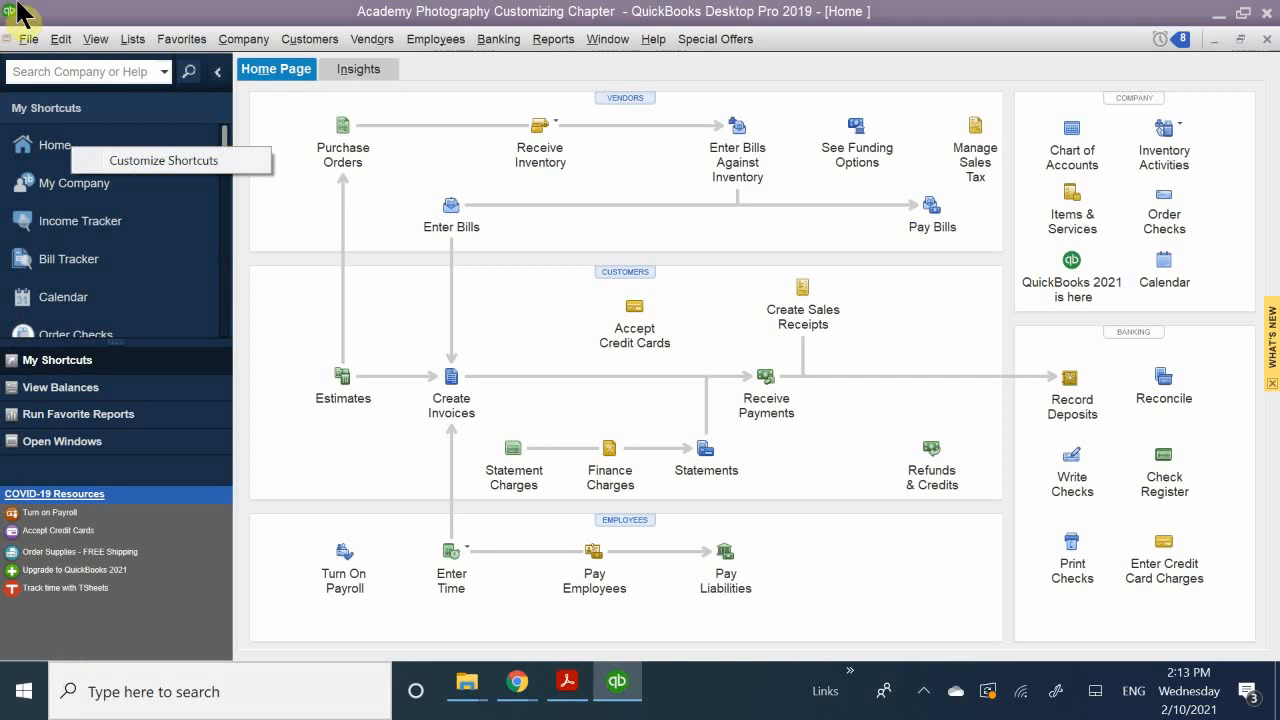
click(96, 40)
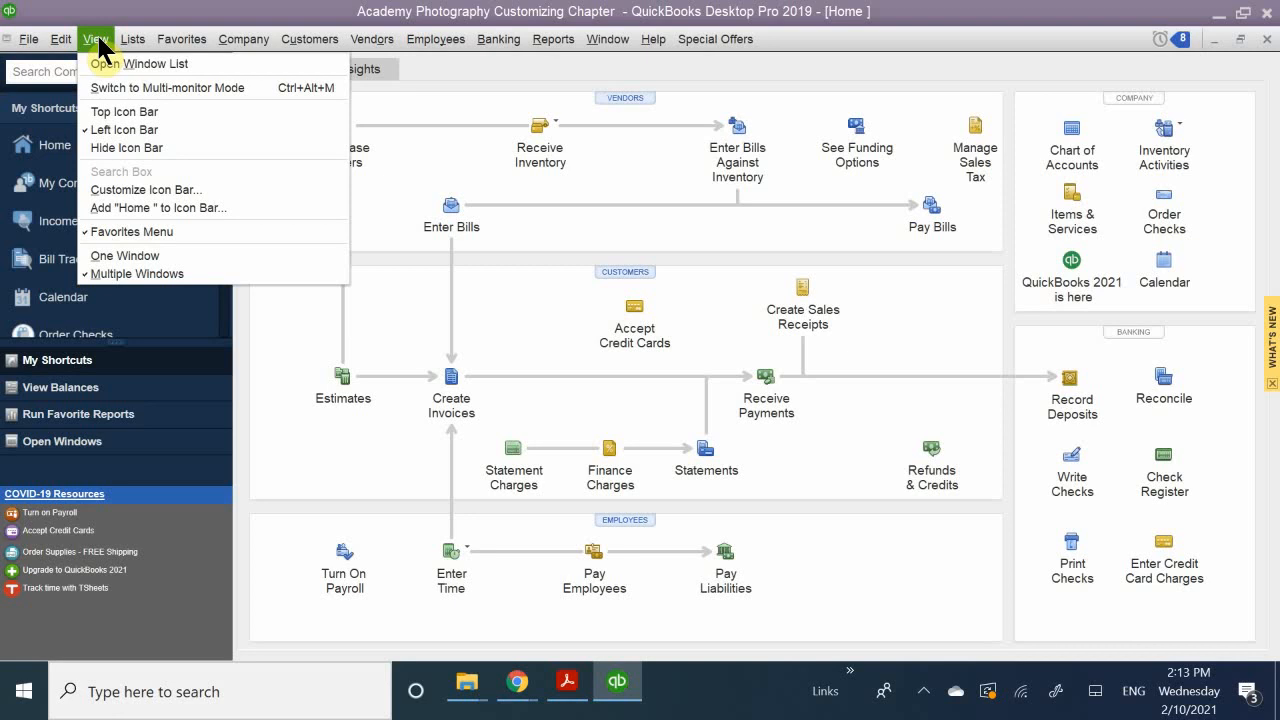
mouse_move(63, 44)
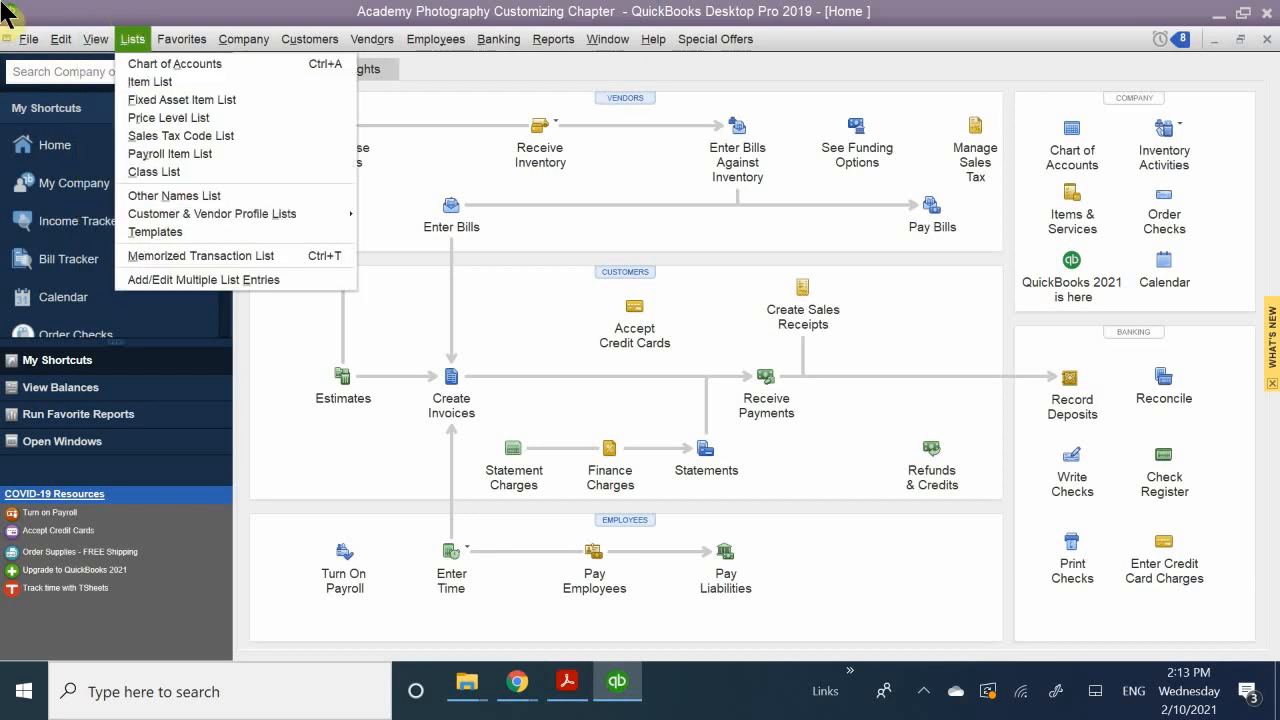
click(136, 14)
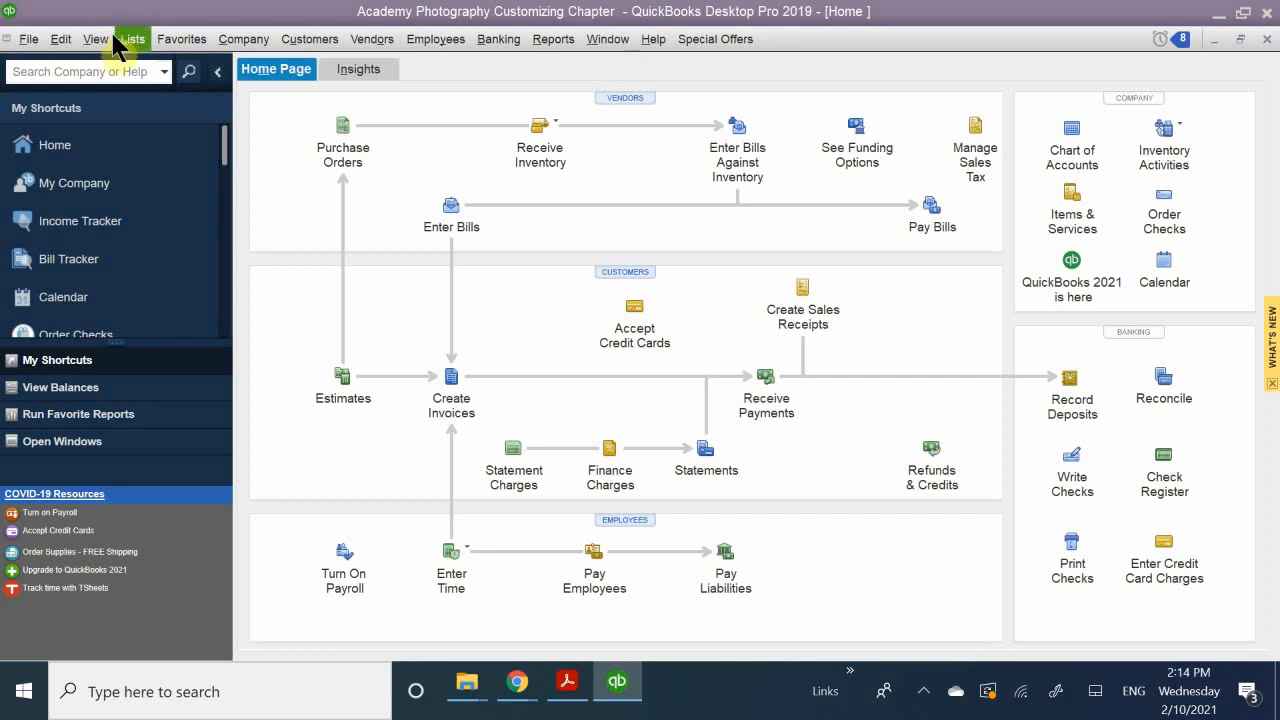
Step: Try hiding the icon bar and restoring it as the Left Icon Bar, and collapse and expand it
click(98, 40)
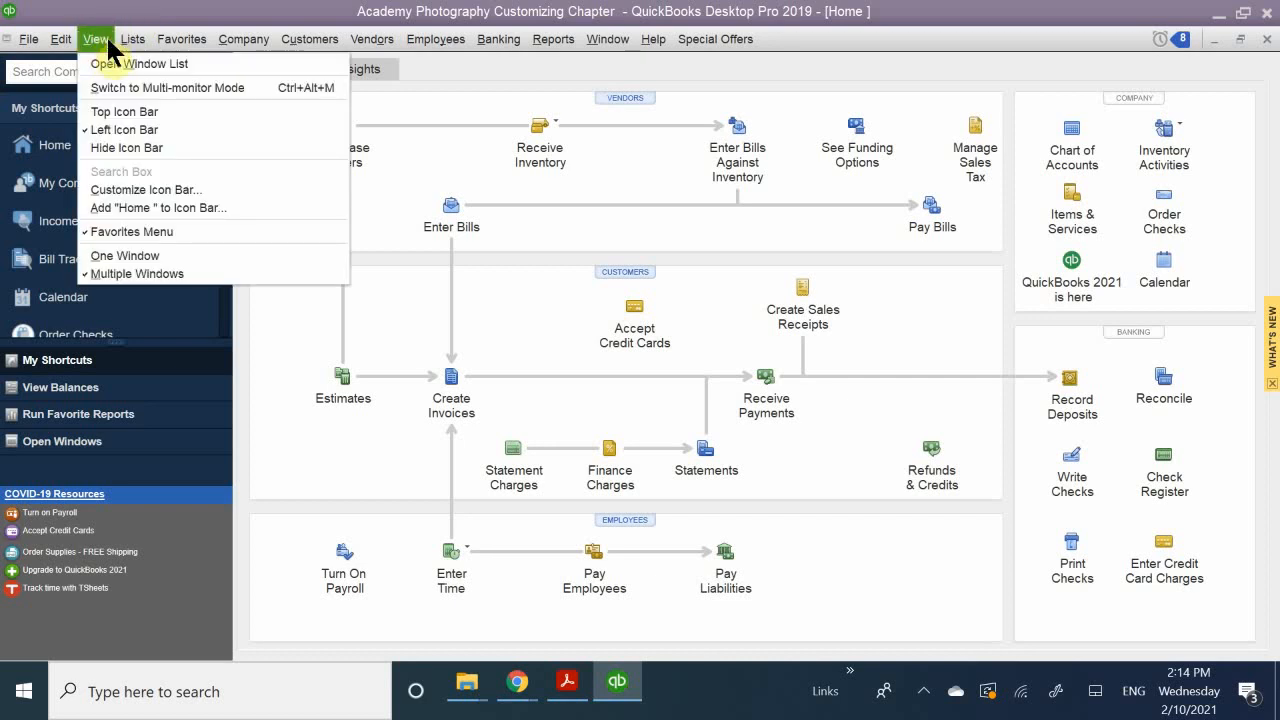
click(146, 147)
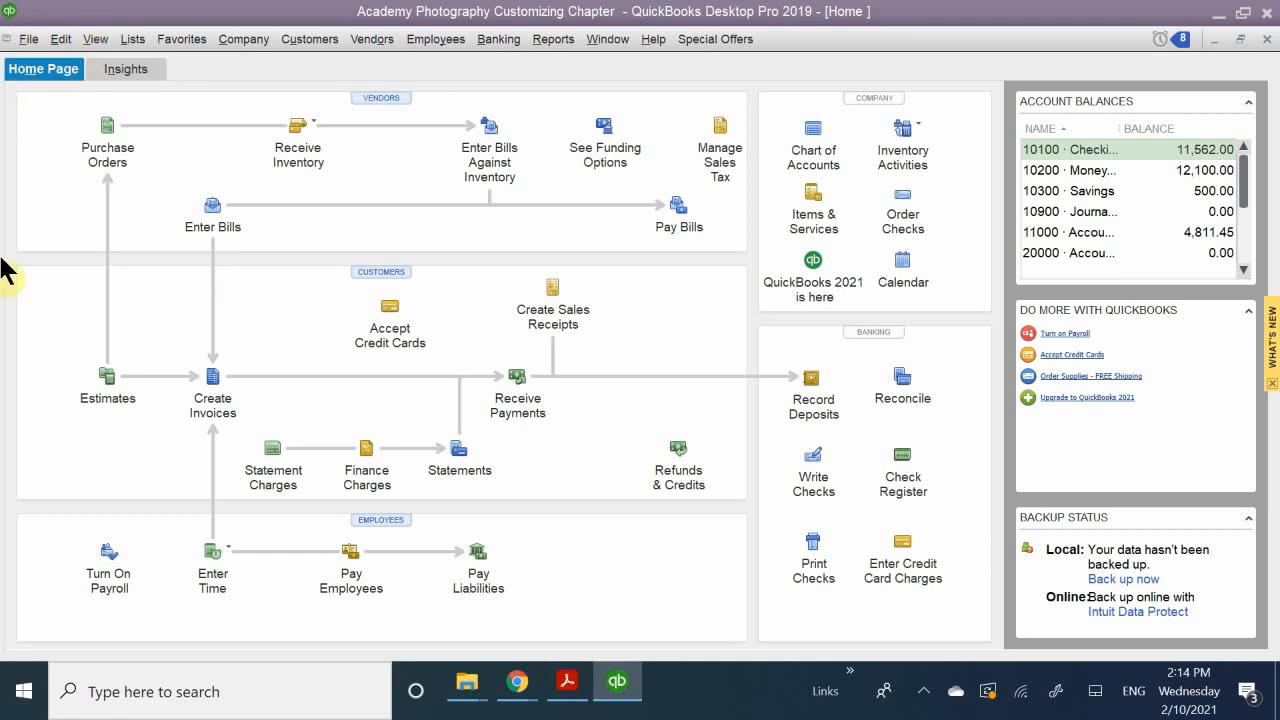
click(95, 39)
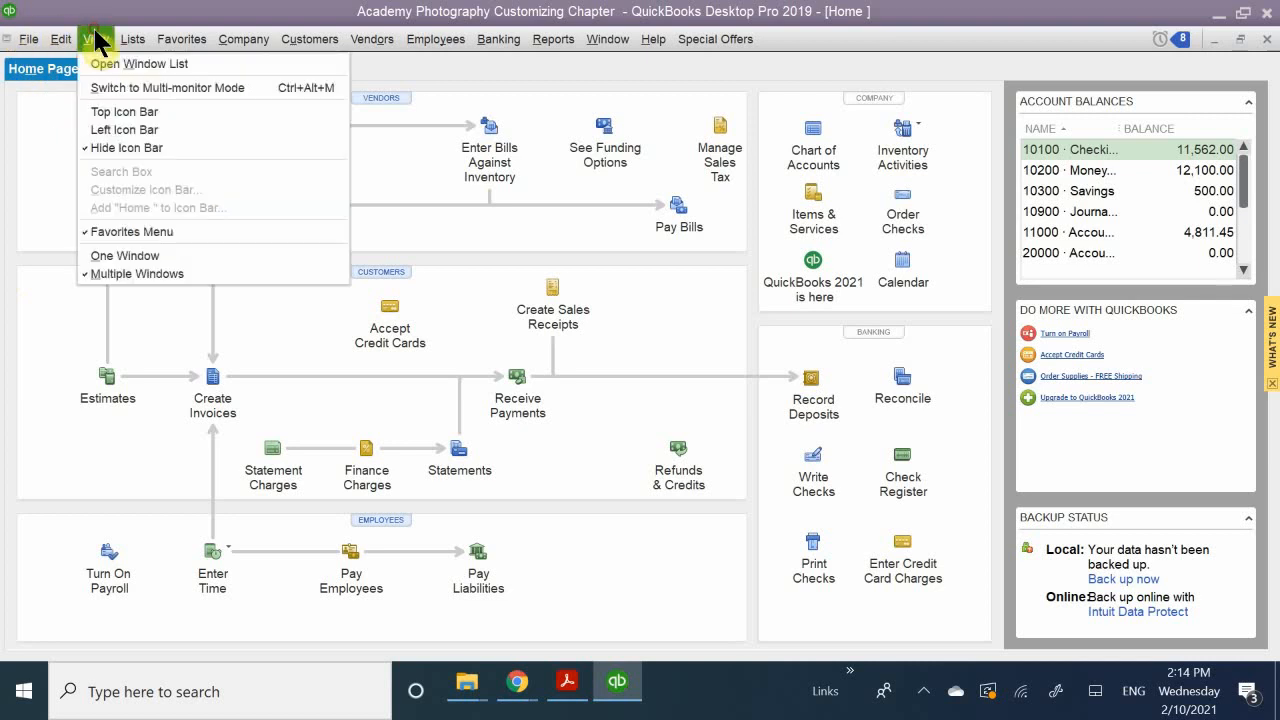
click(124, 130)
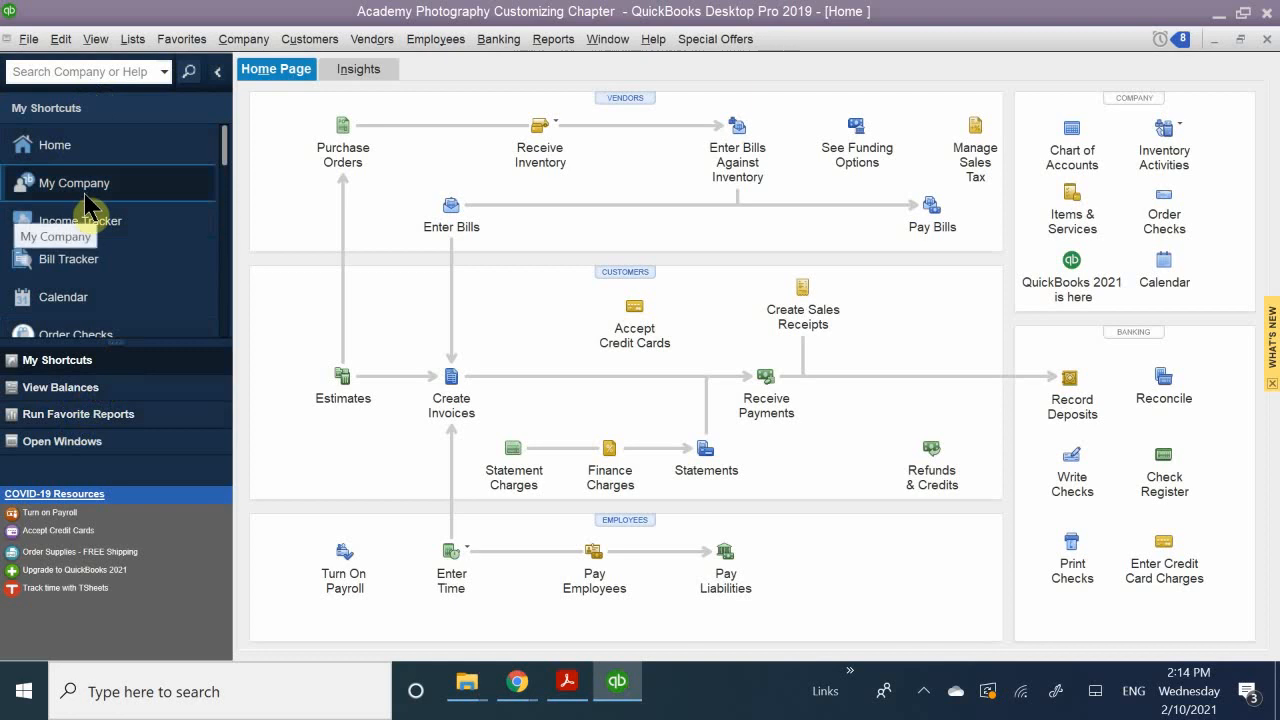
click(219, 77)
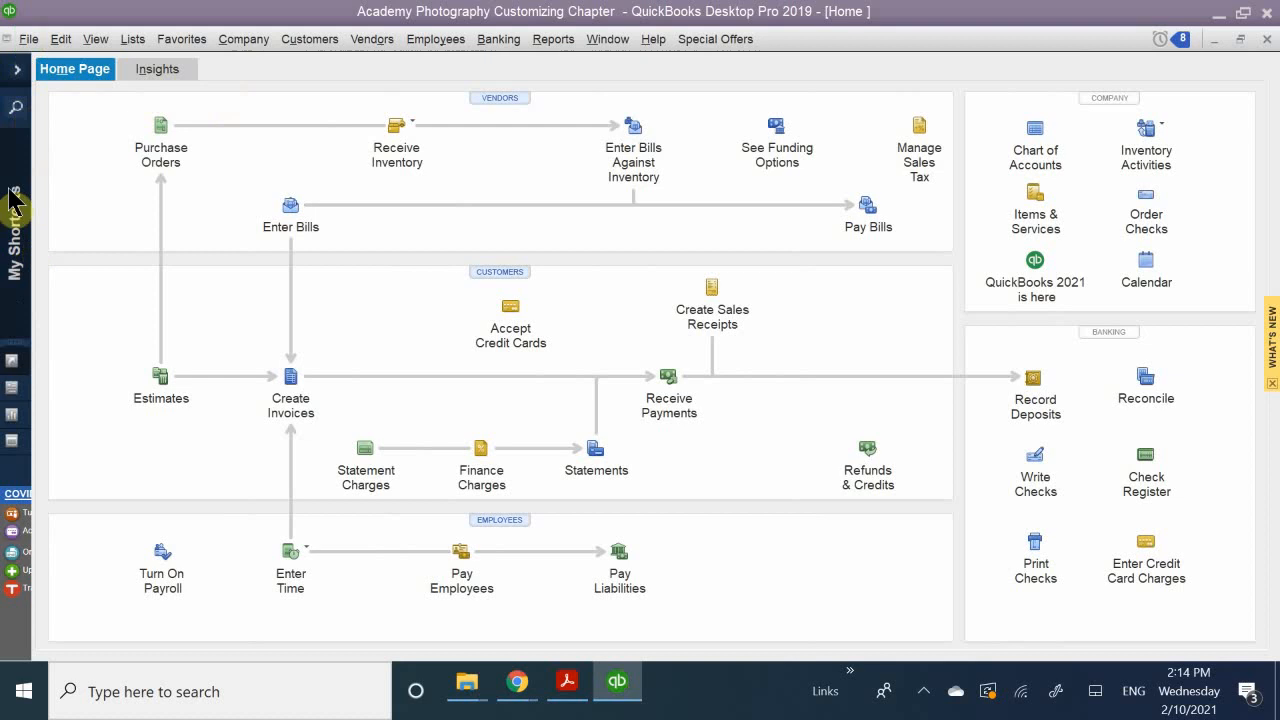
click(17, 70)
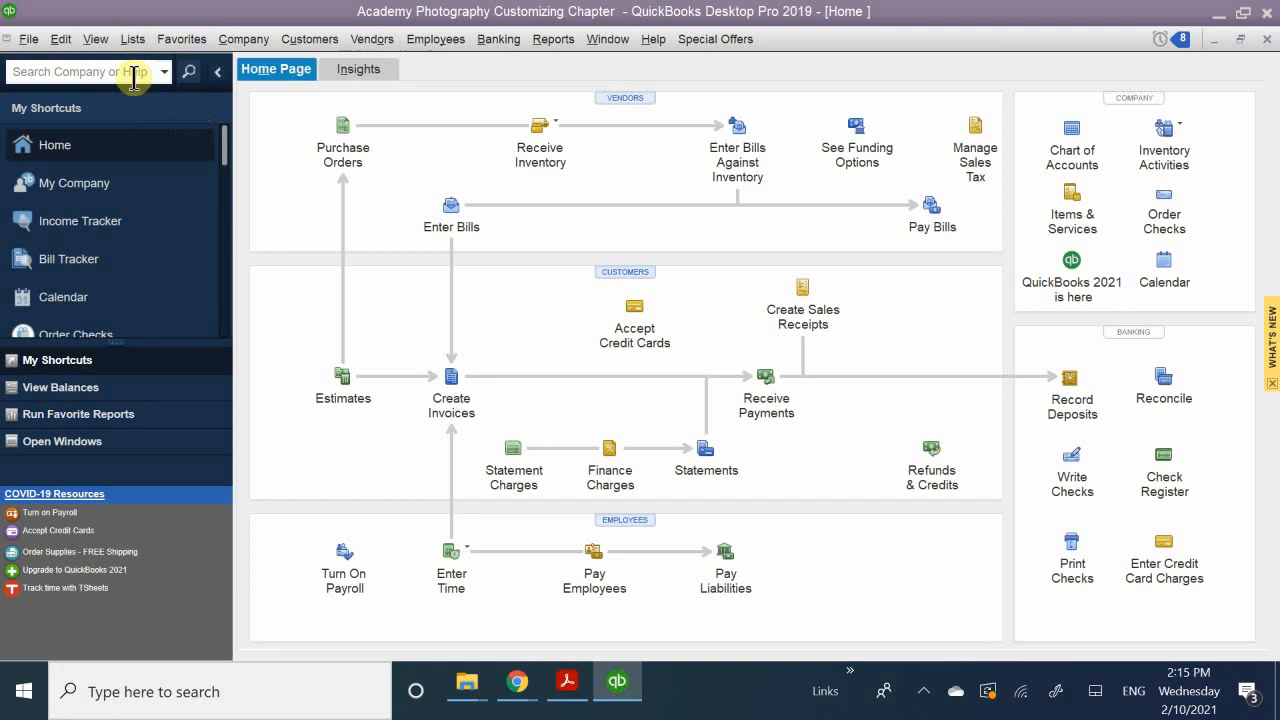
Step: Switch the icon bar display to the Top Icon Bar
click(97, 40)
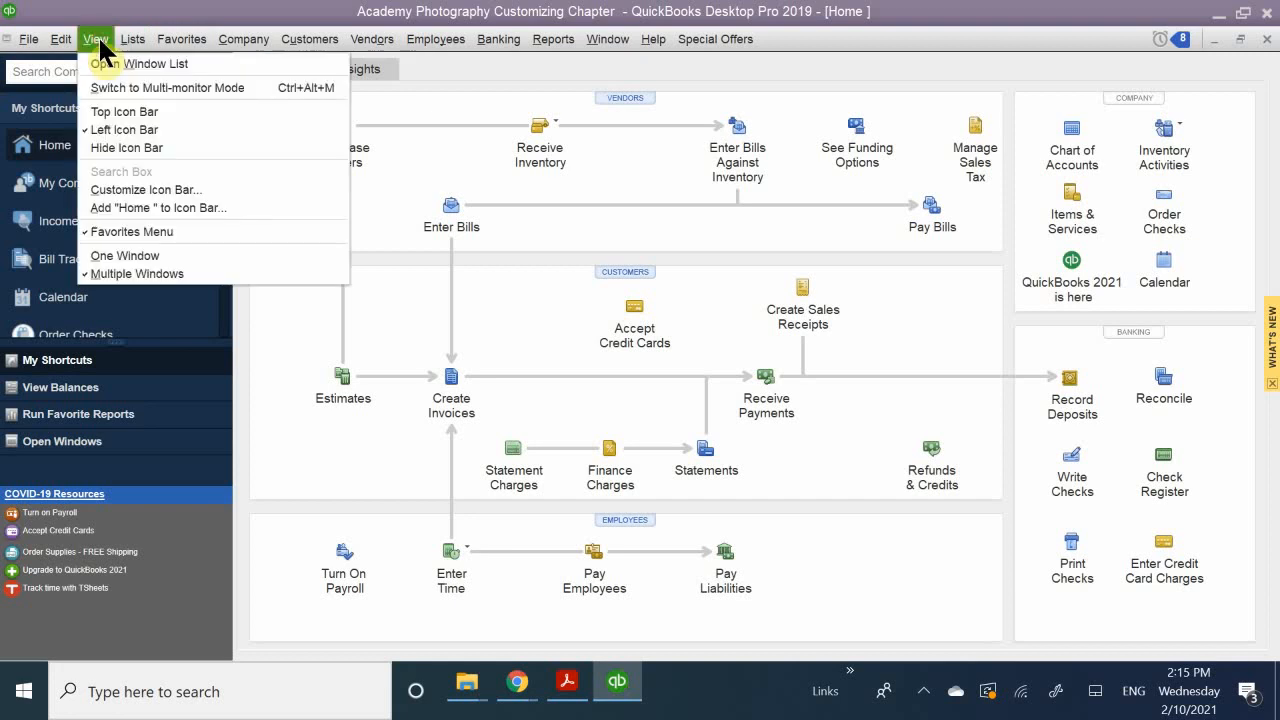
click(124, 111)
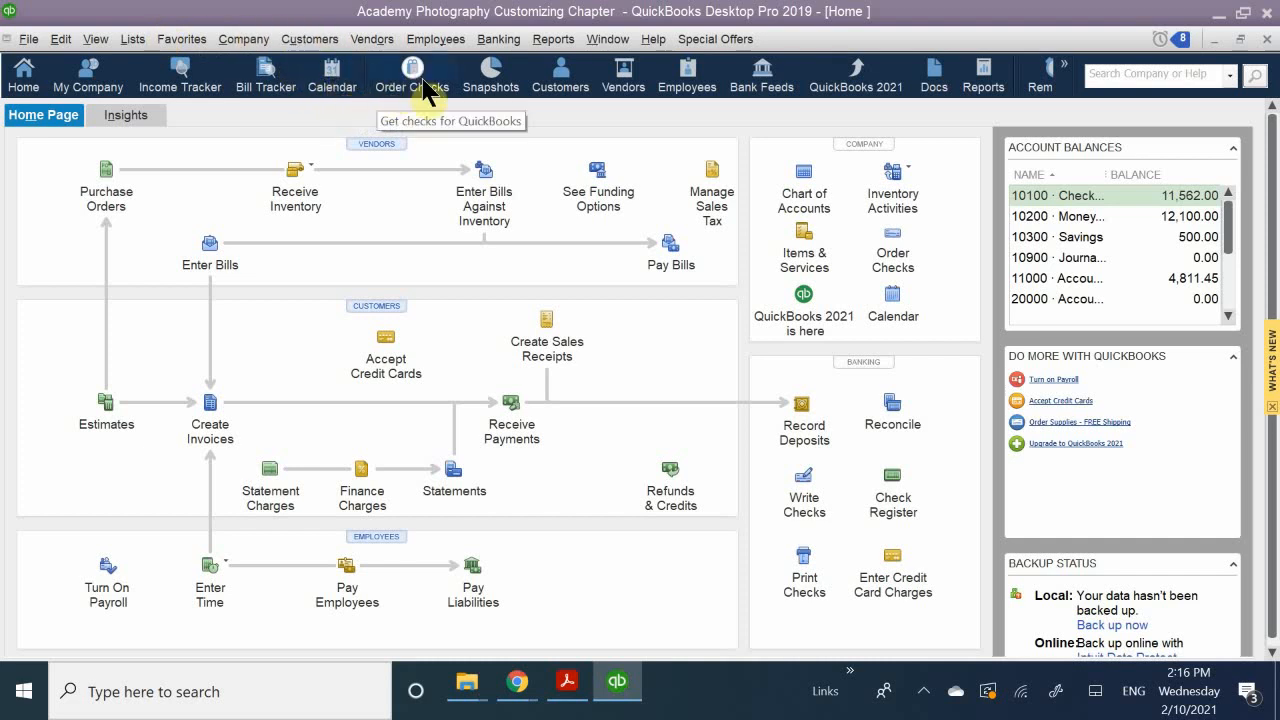
Step: Review the Customers commands in comparison with the Customers shortcut on the icon bar
click(322, 44)
click(328, 42)
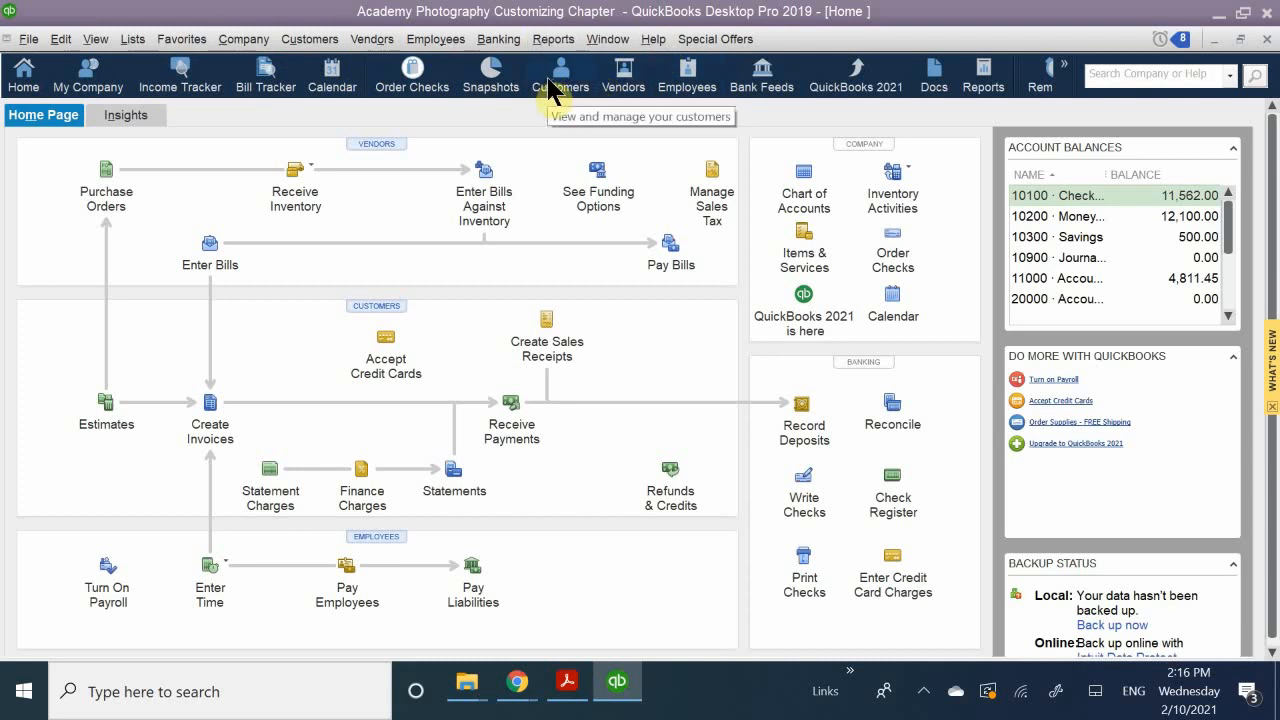
click(312, 40)
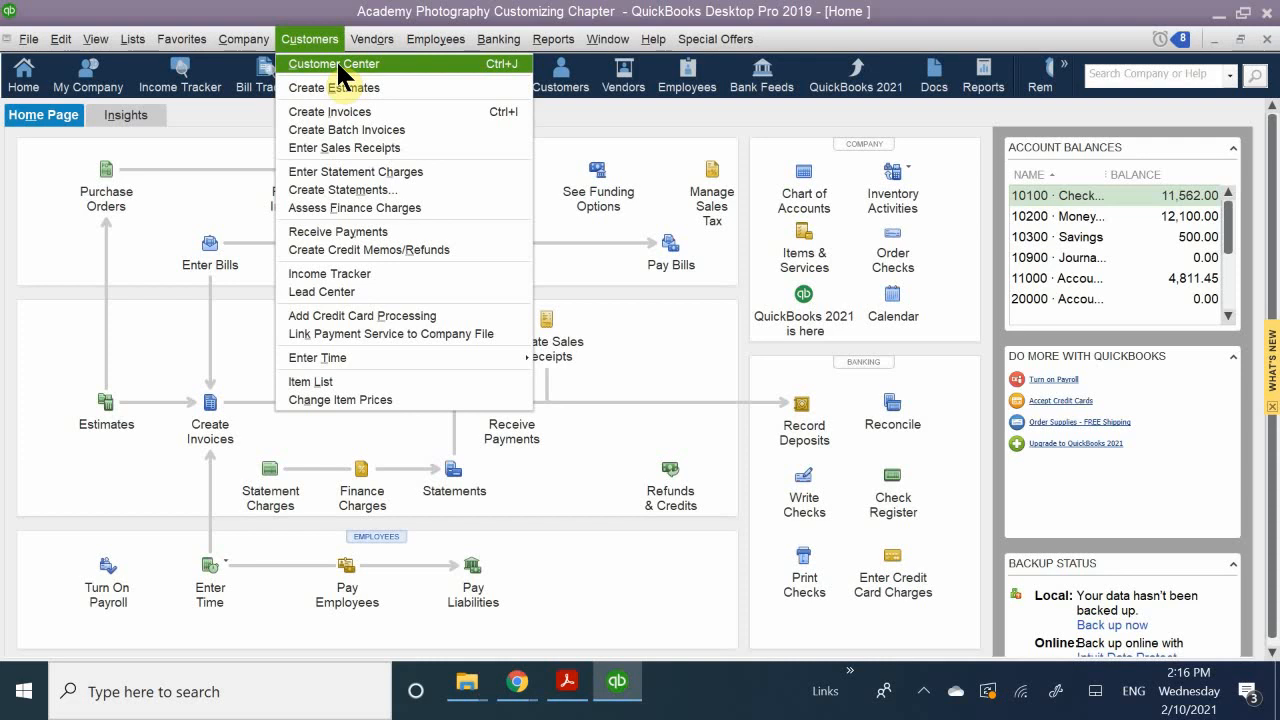
click(546, 18)
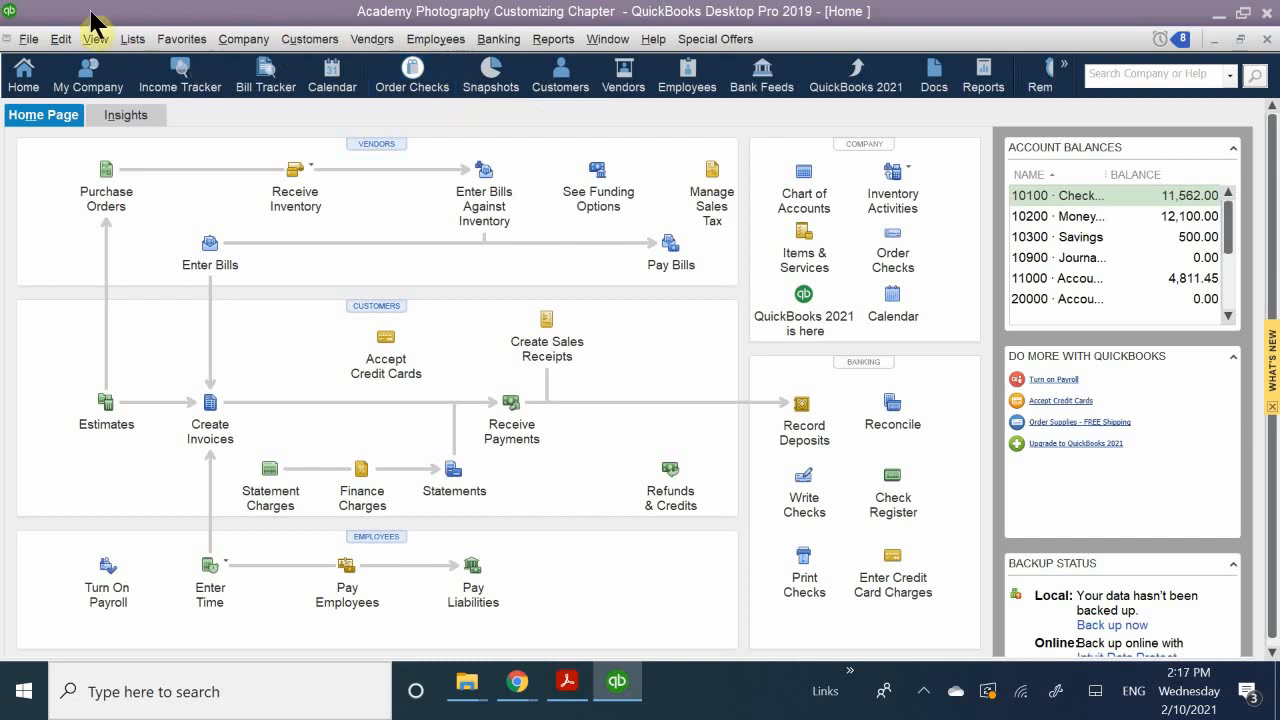
Step: Turn on colored icons with a light background for the Top Icon Bar in the Desktop View preferences
click(30, 42)
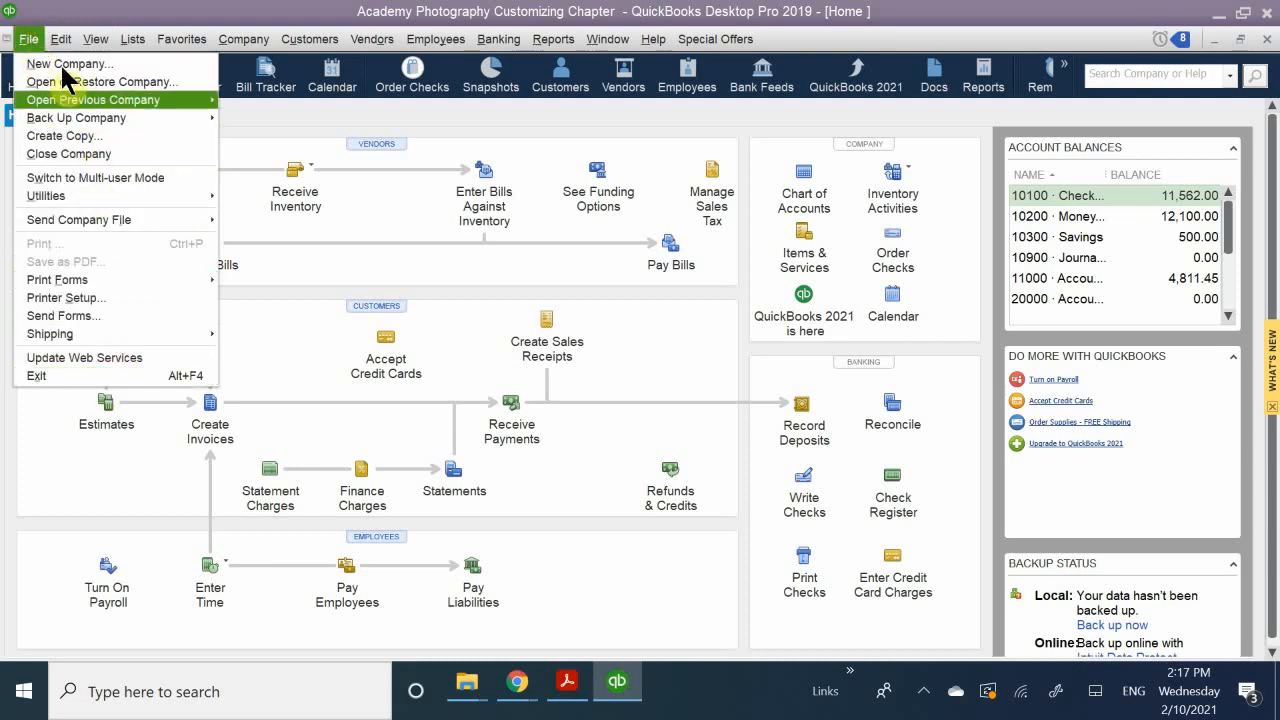
mouse_move(62, 40)
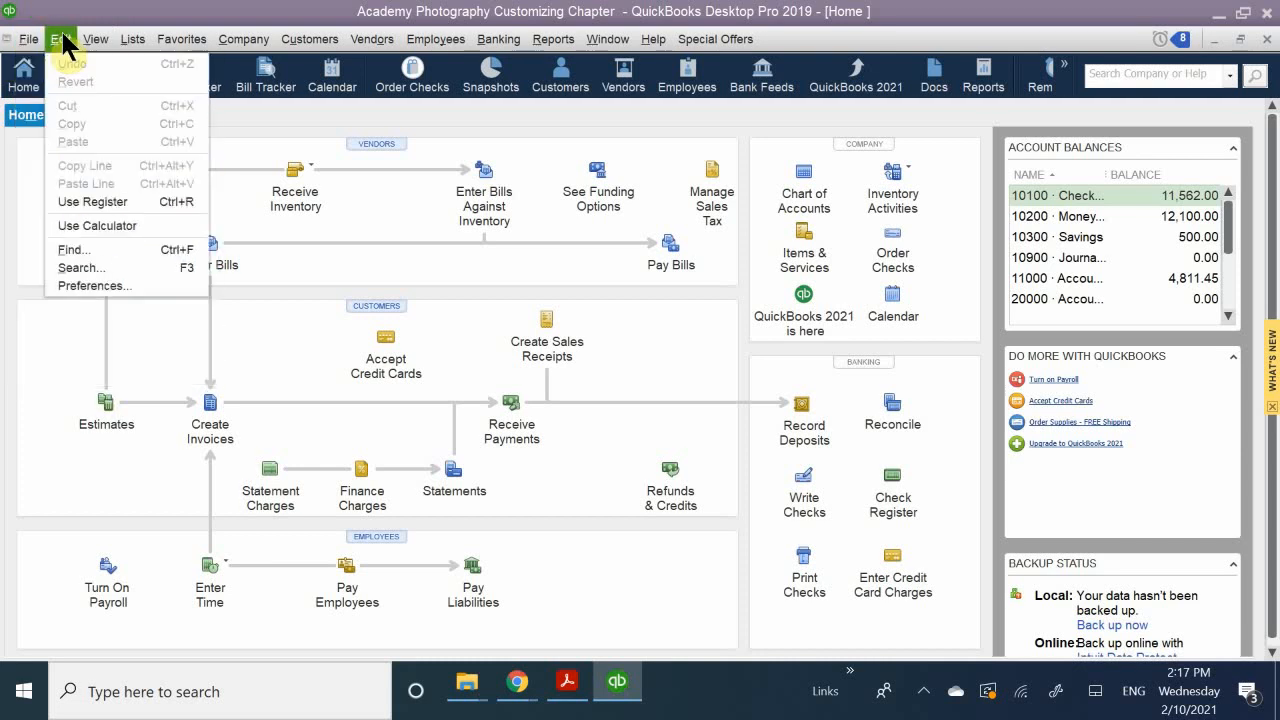
click(122, 283)
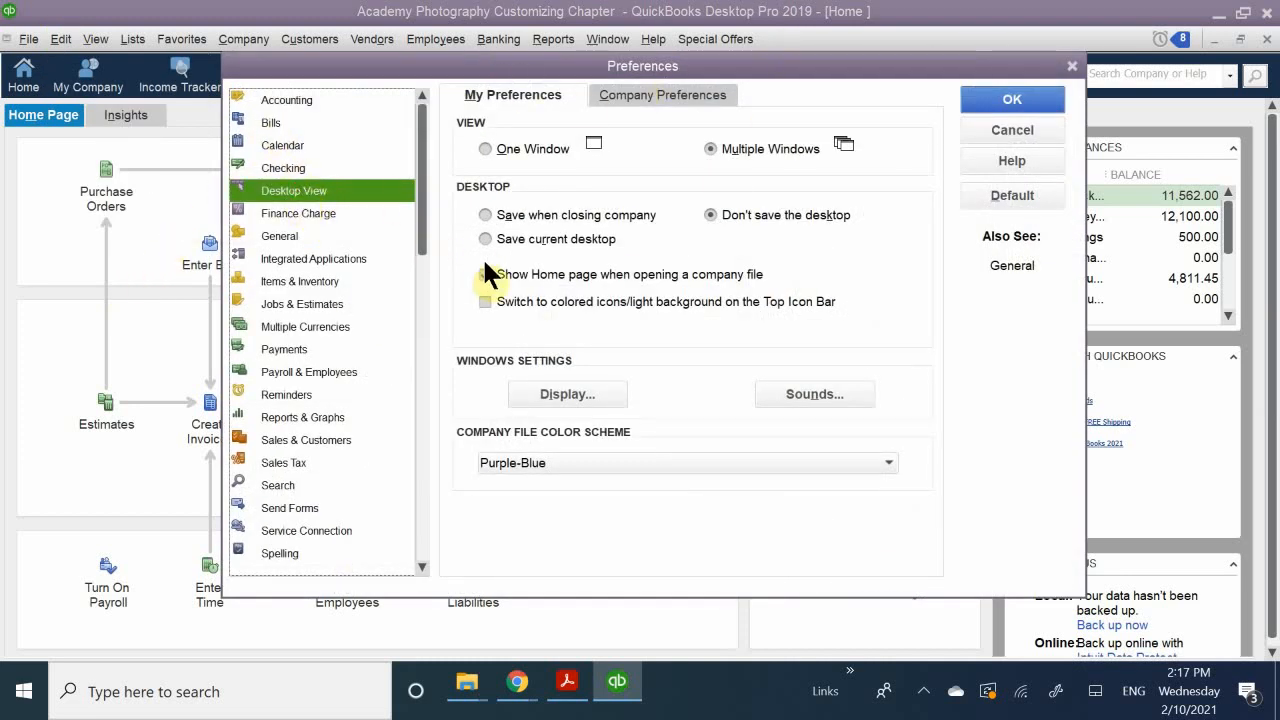
click(523, 303)
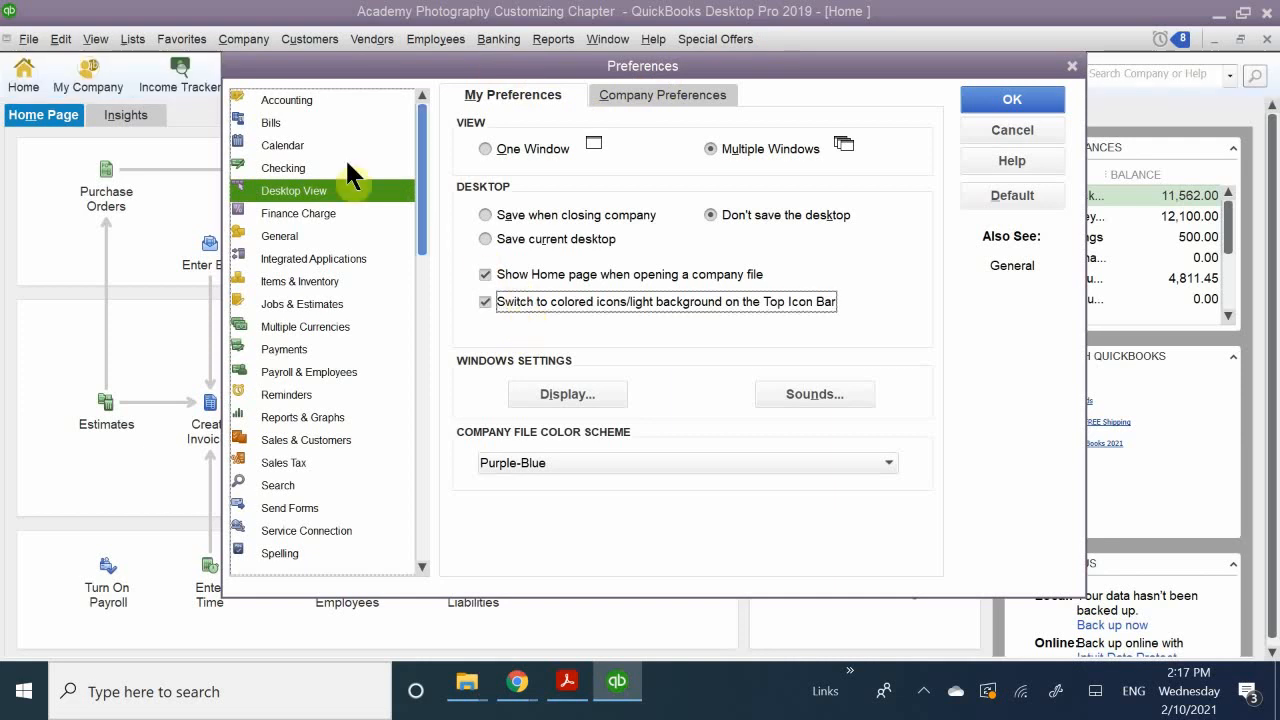
click(990, 100)
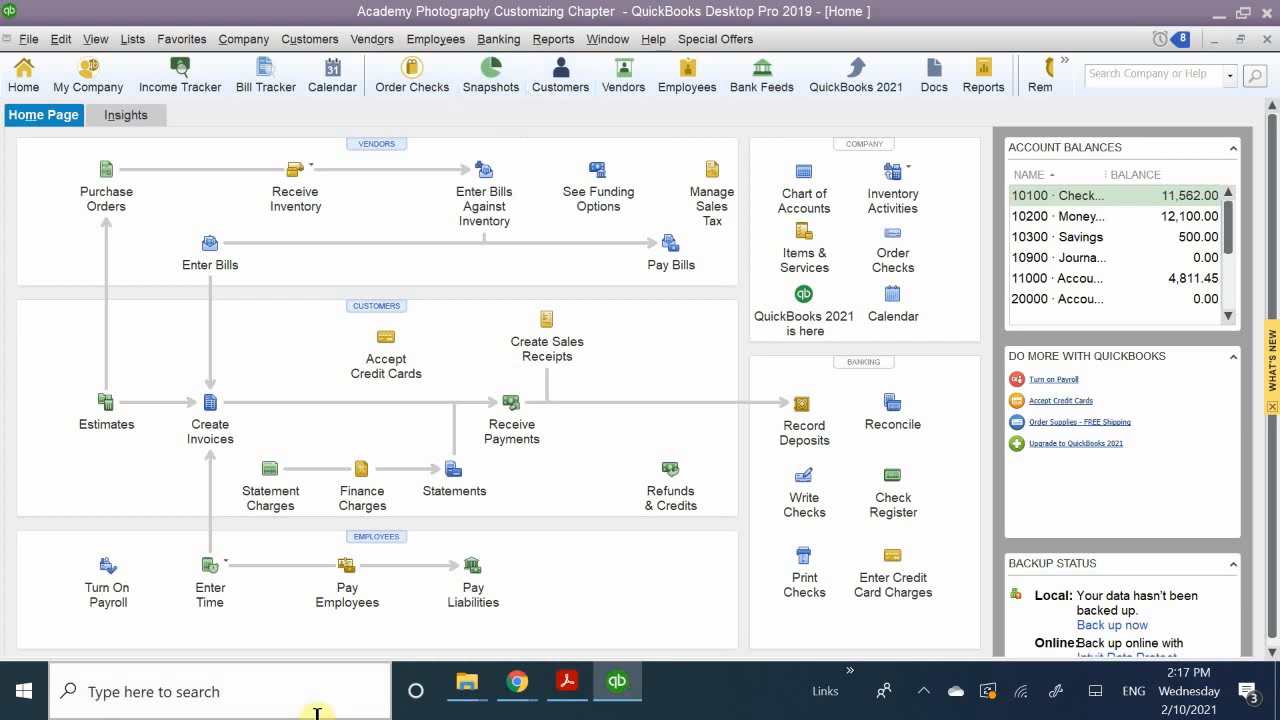
Step: Switch to the Left Icon Bar and open the customization of its shortcuts
click(93, 38)
click(125, 146)
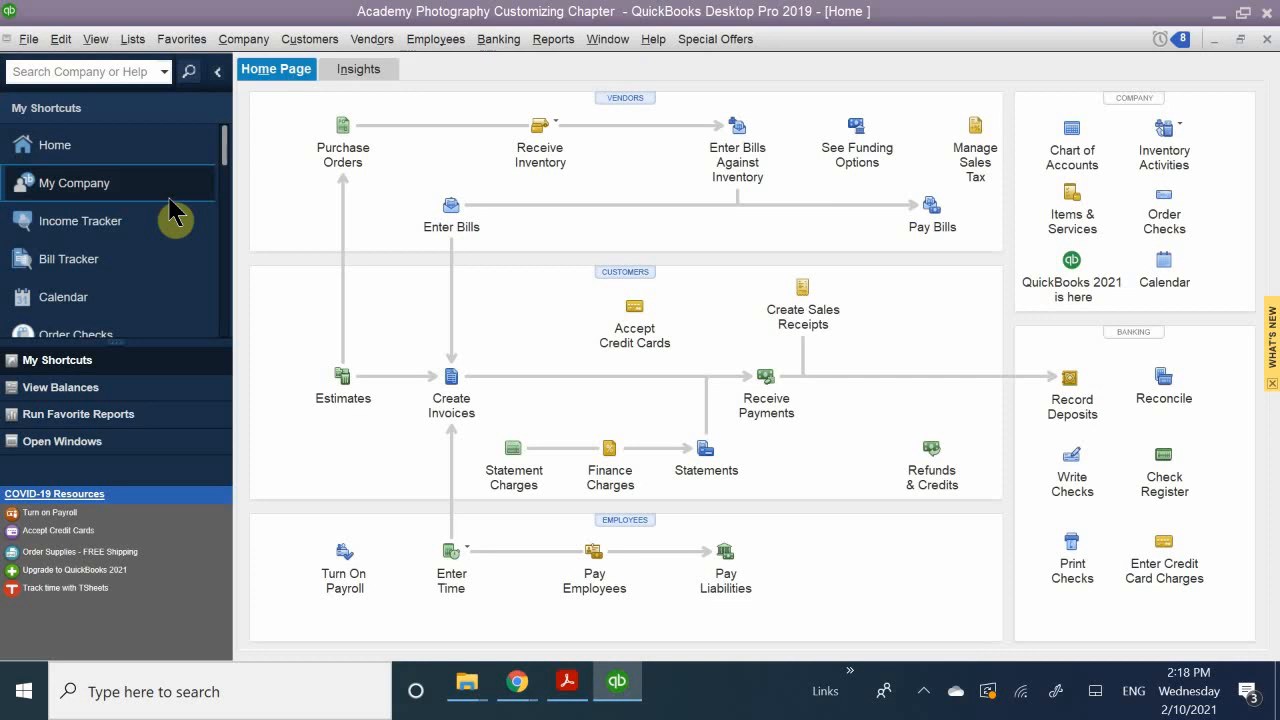
right_click(158, 156)
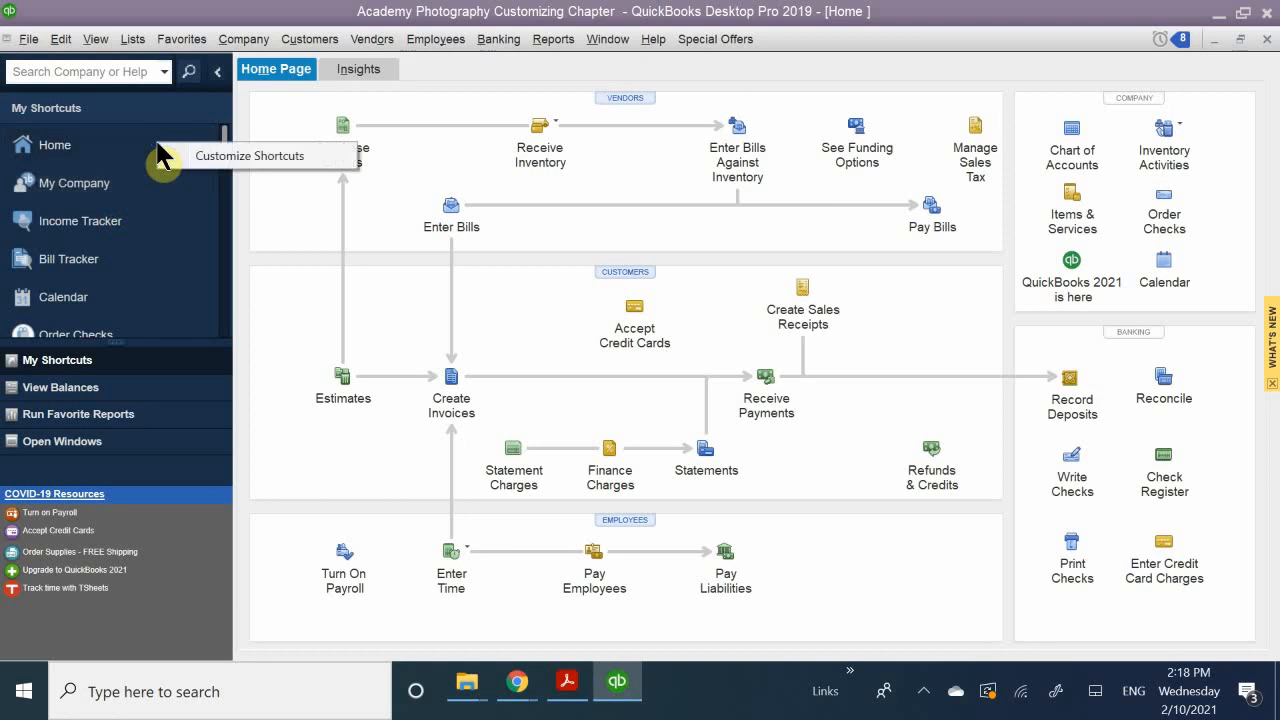
click(212, 157)
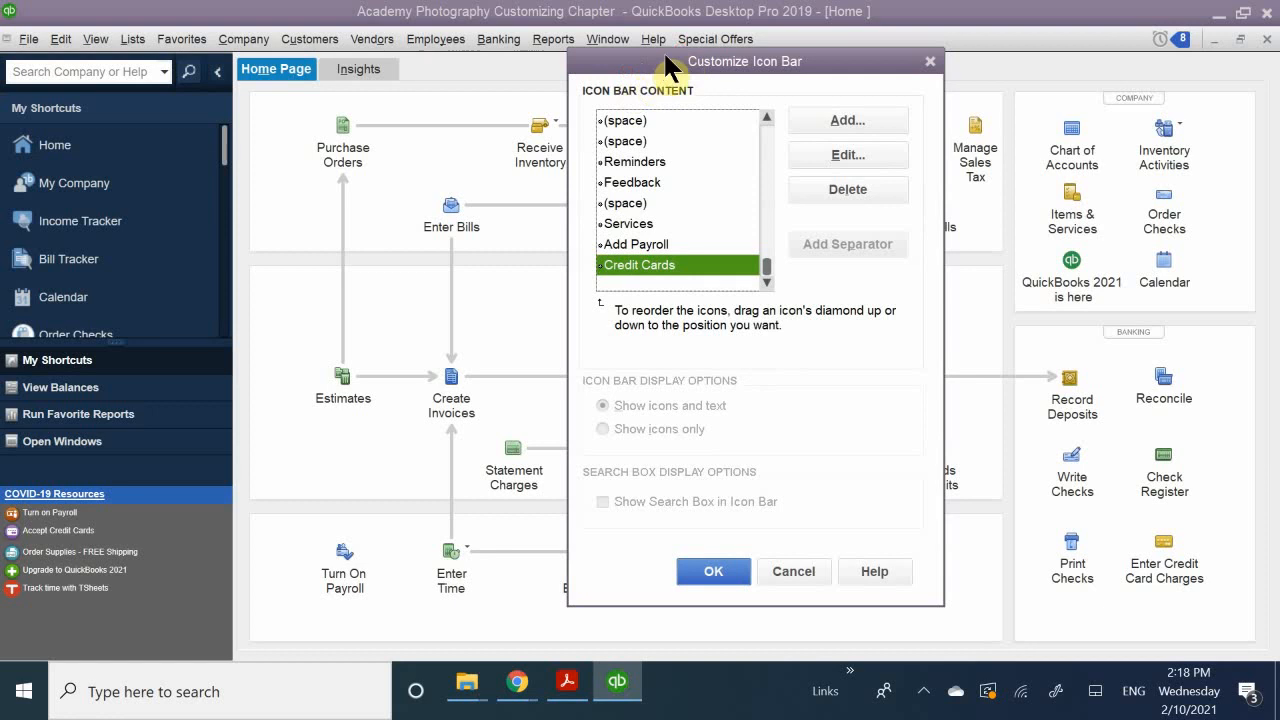
drag(649, 68, 418, 116)
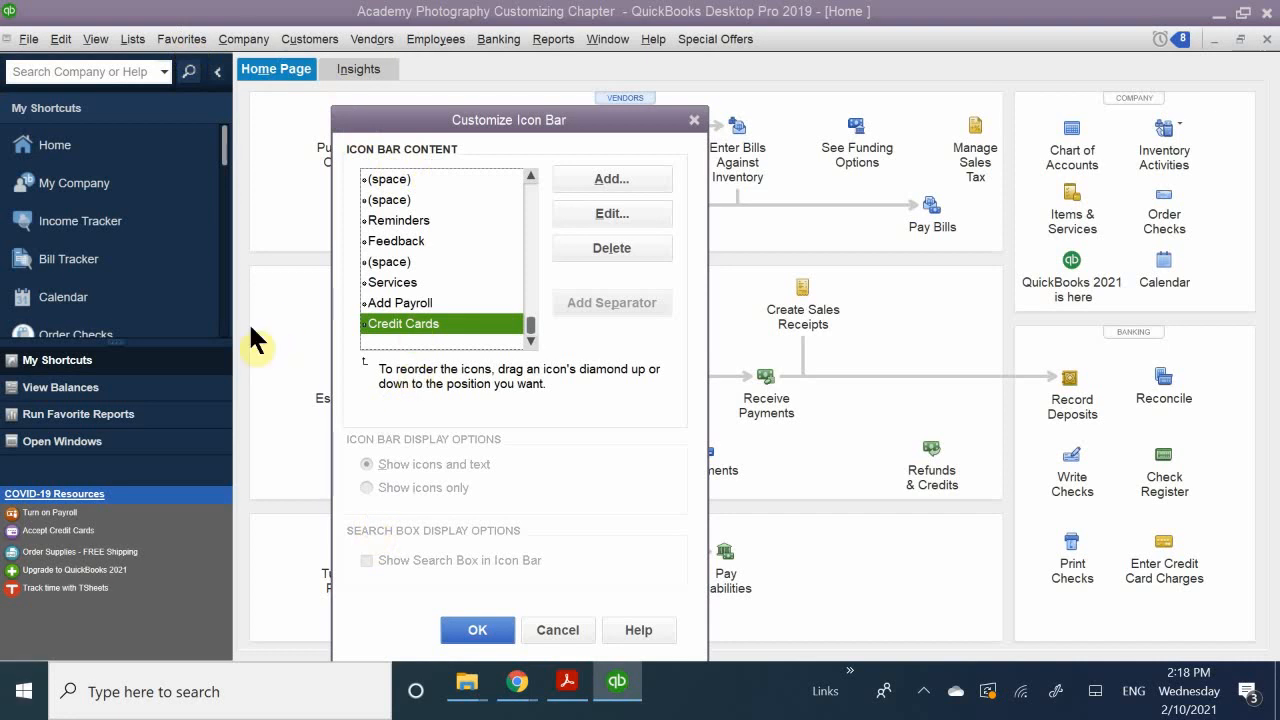
scroll(425, 245, up, 10)
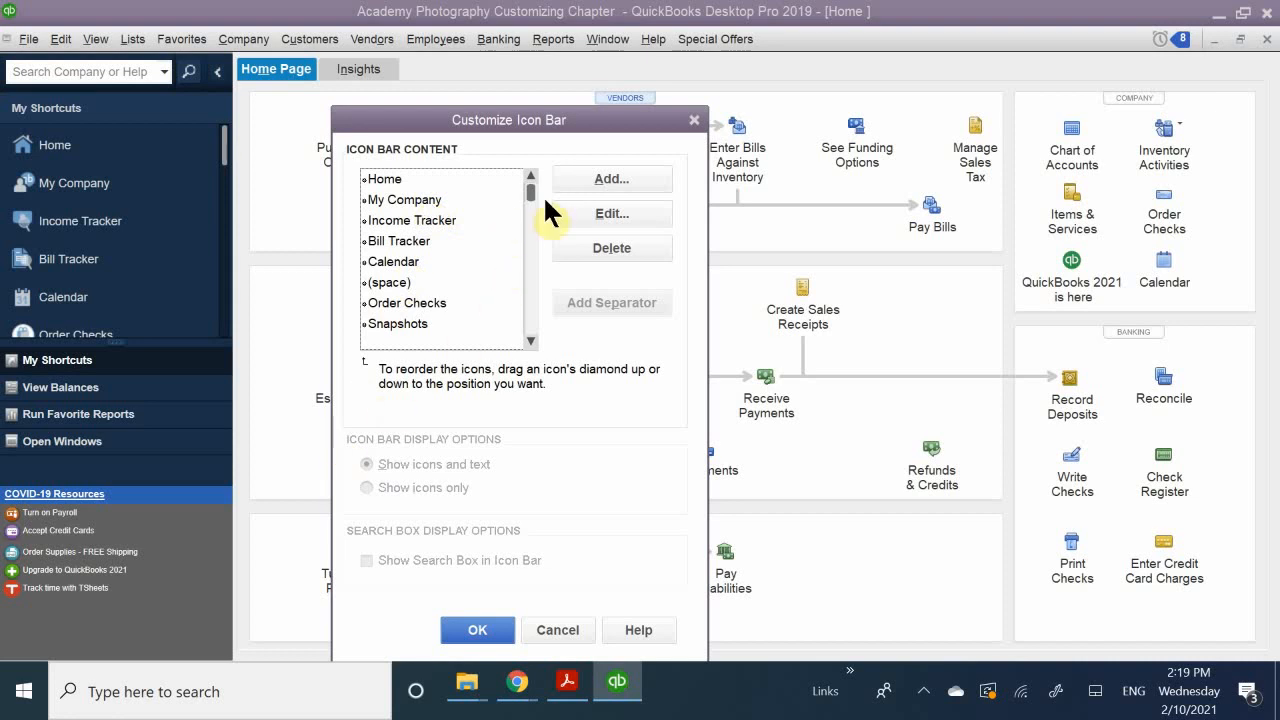
Step: Add the Calculator command to the icon bar content with its calculator icon and the label Calc
click(610, 178)
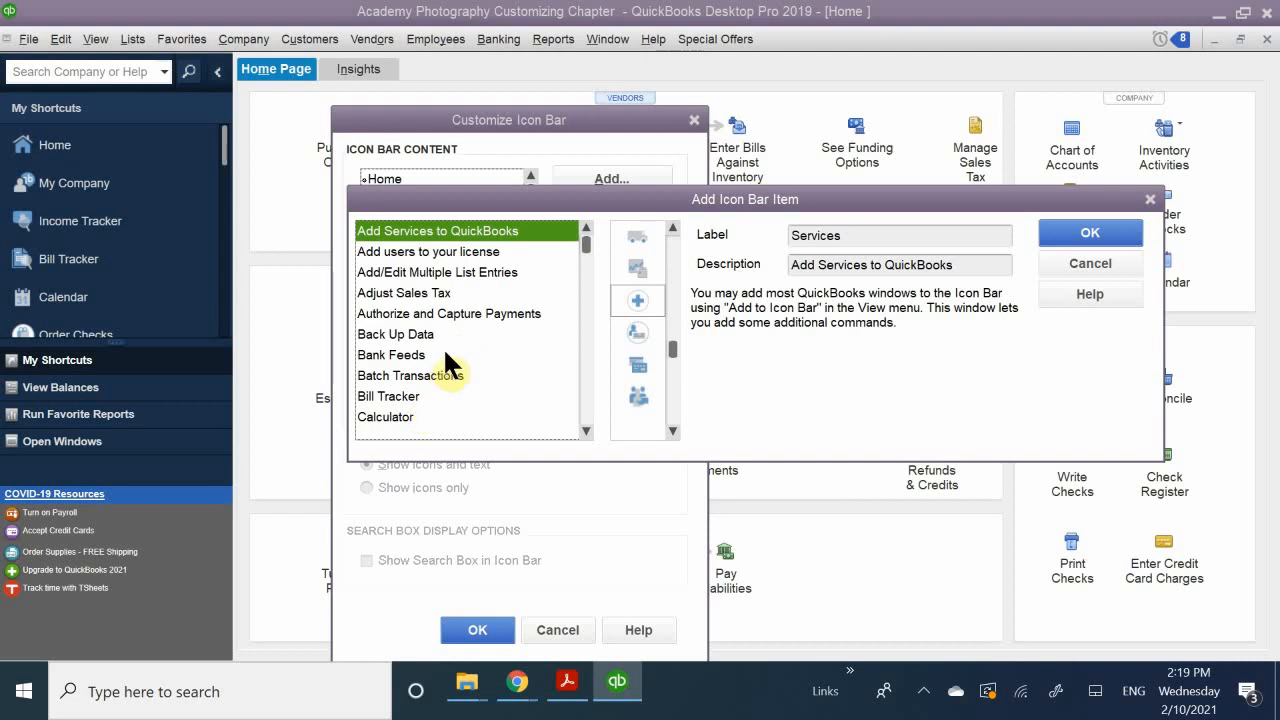
scroll(446, 355, down, 20)
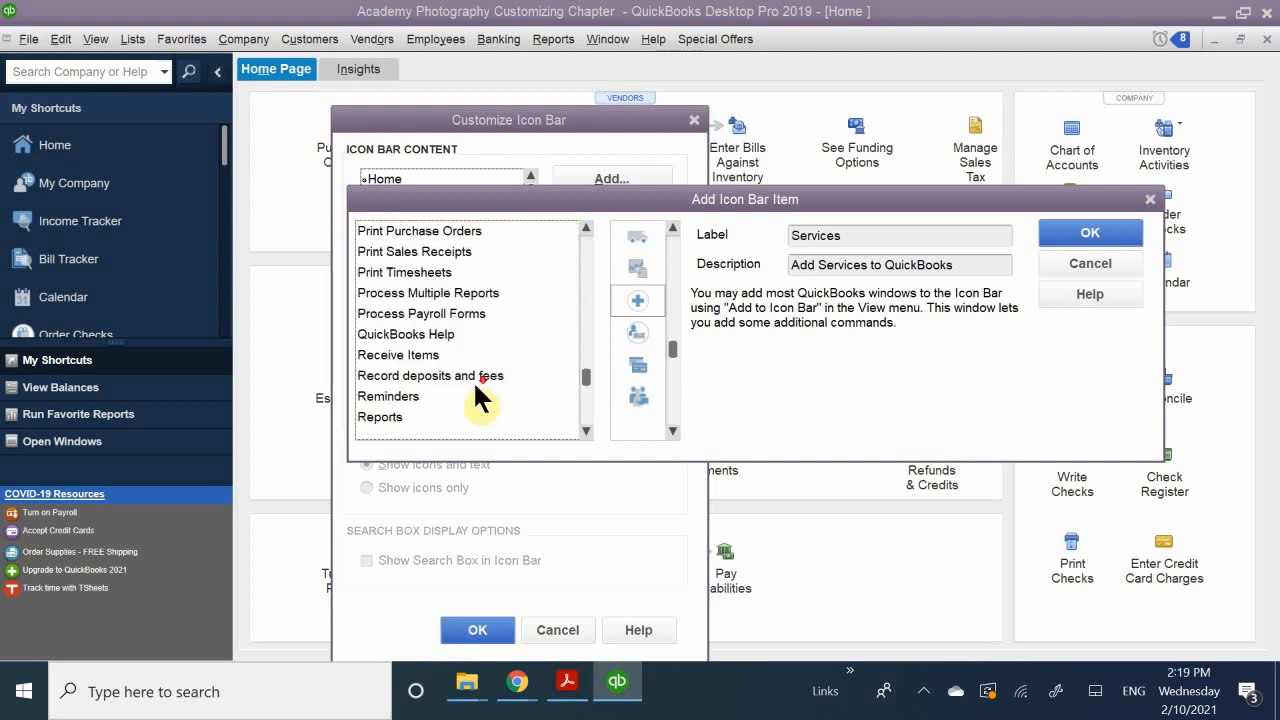
scroll(475, 385, down, 5)
scroll(475, 385, up, 20)
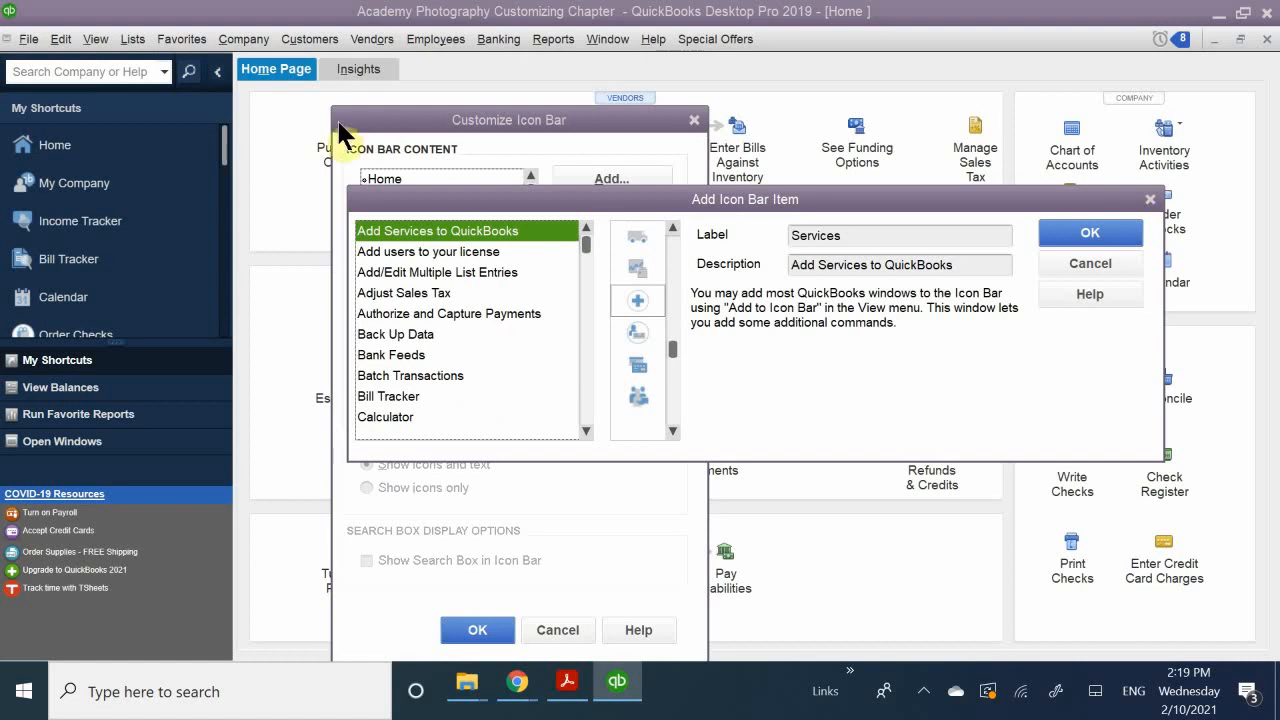
scroll(411, 314, down, 1)
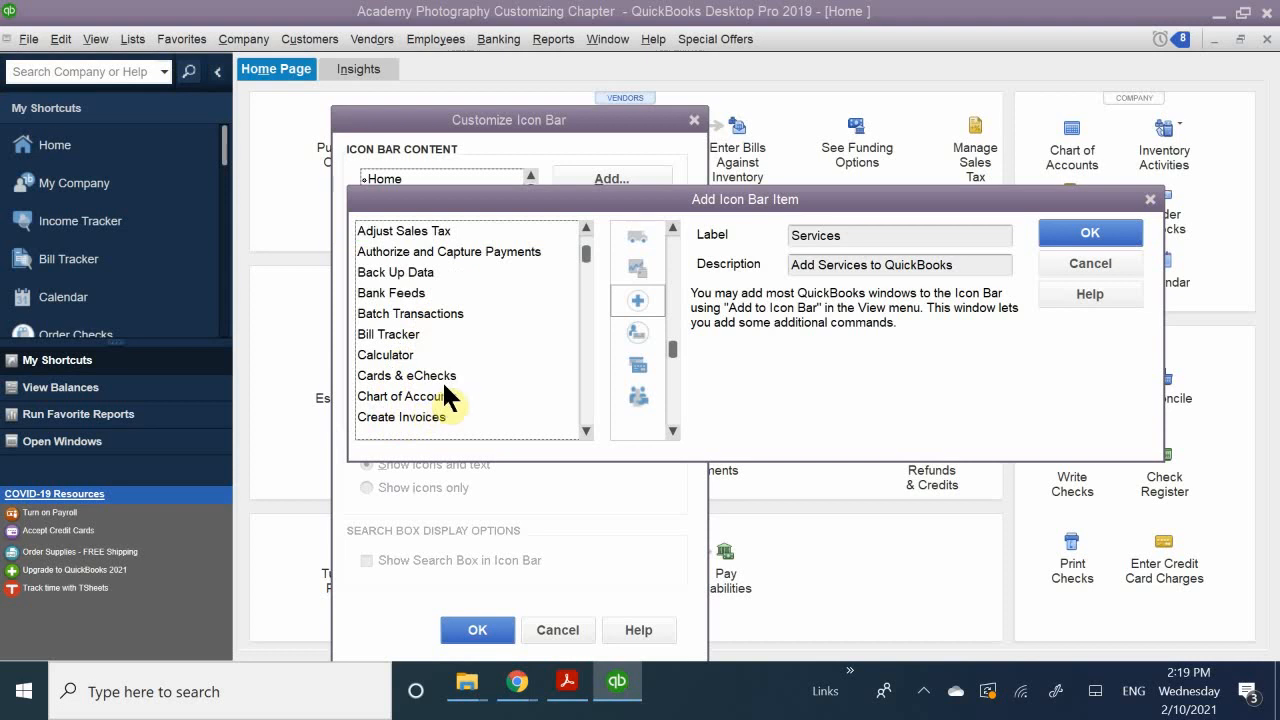
click(406, 352)
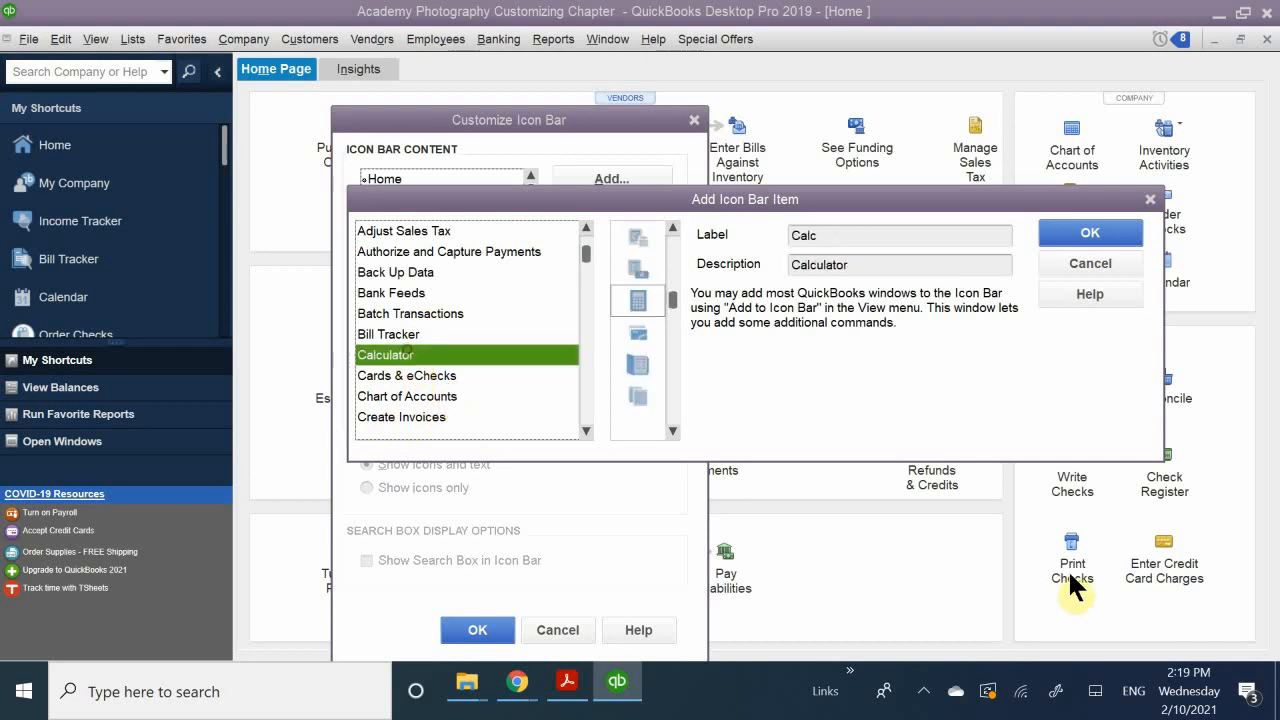
click(638, 311)
key(Return)
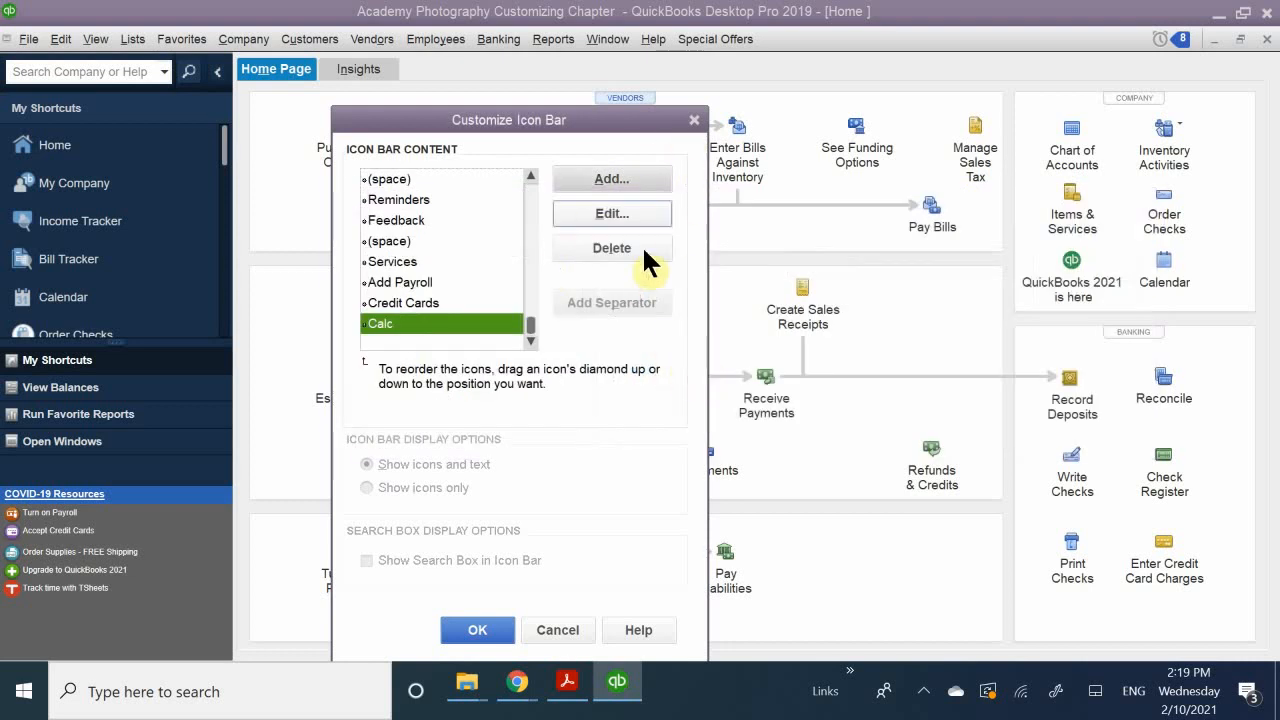
Step: Reorder the icon bar content so that My Company, Calc and Calendar follow Home in that order
click(369, 324)
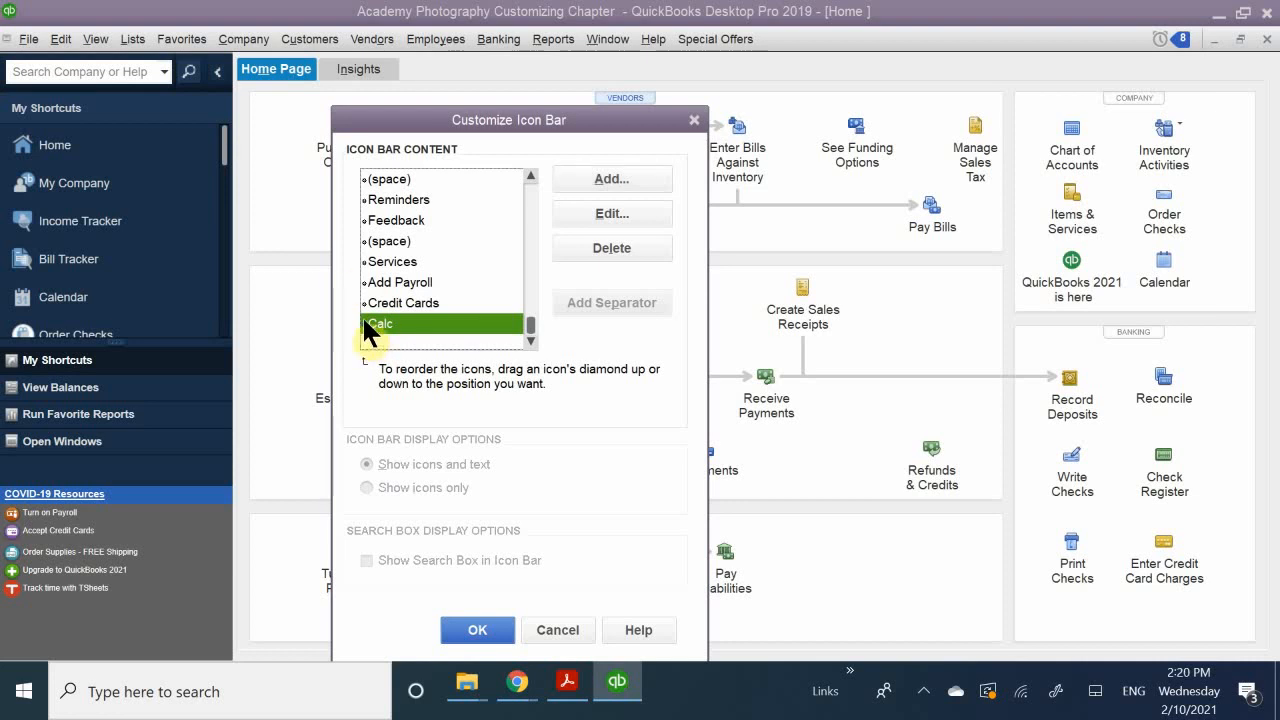
drag(360, 322, 377, 190)
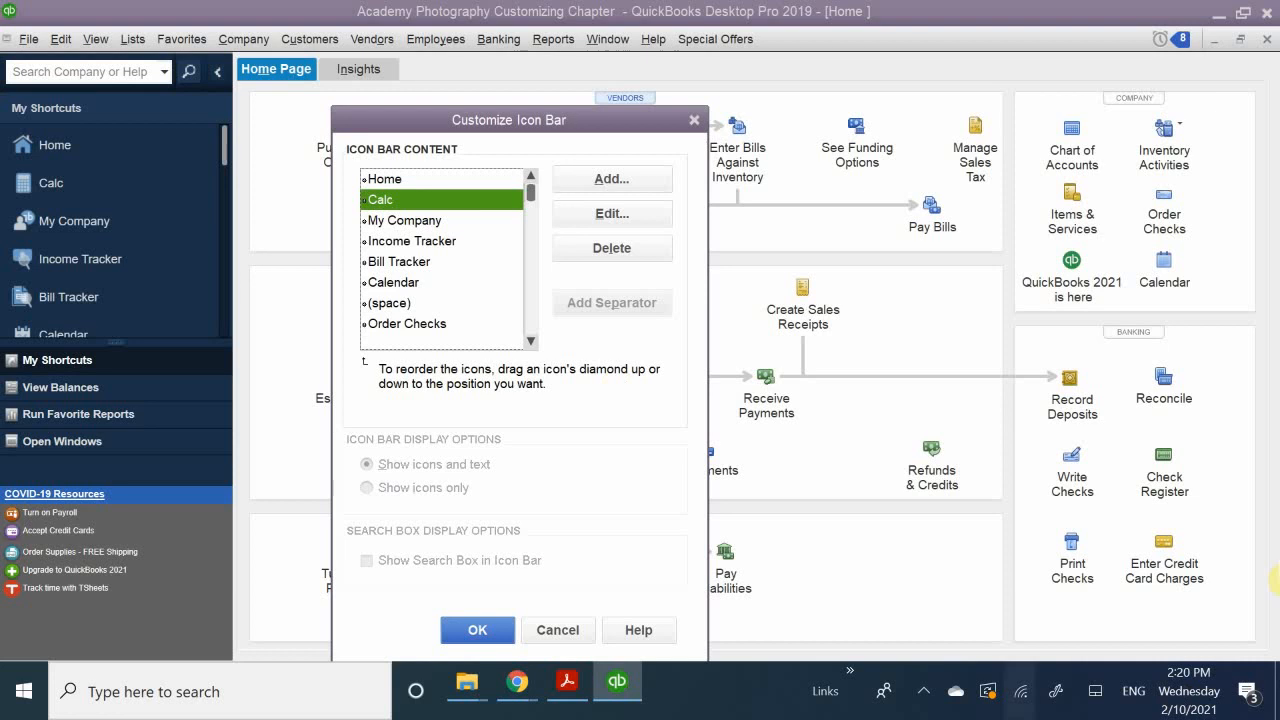
click(377, 220)
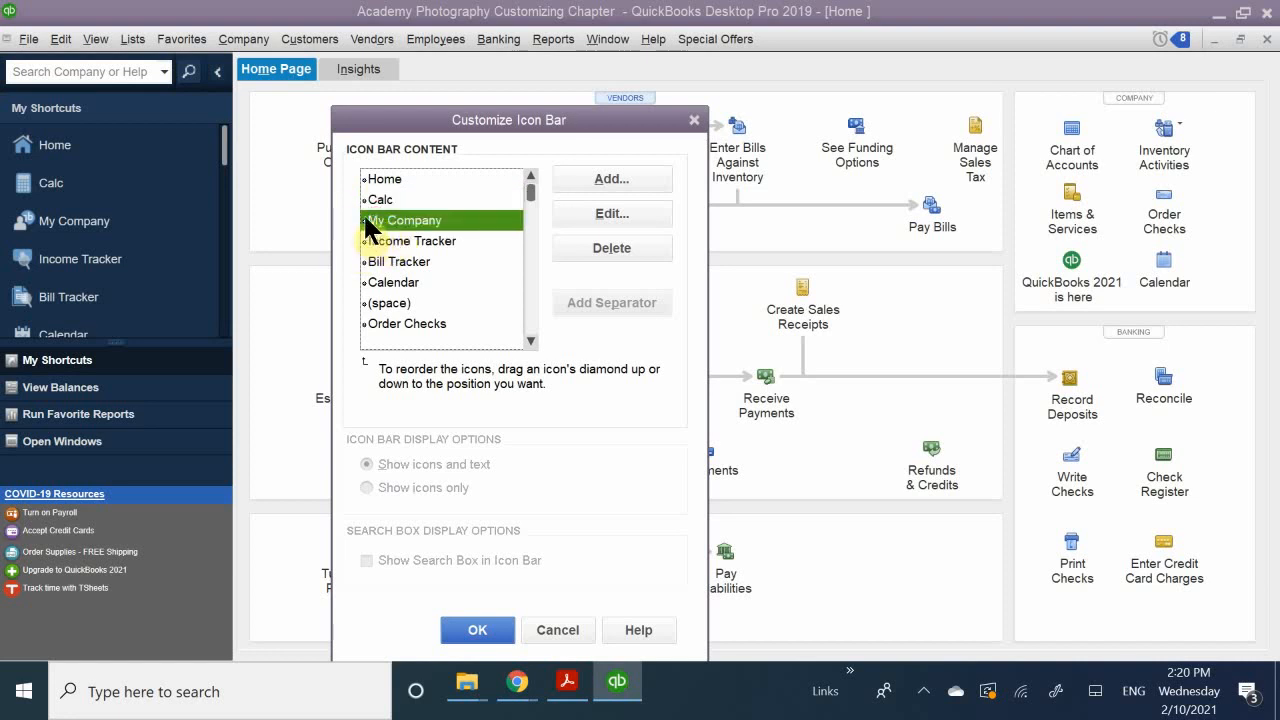
drag(357, 220, 366, 193)
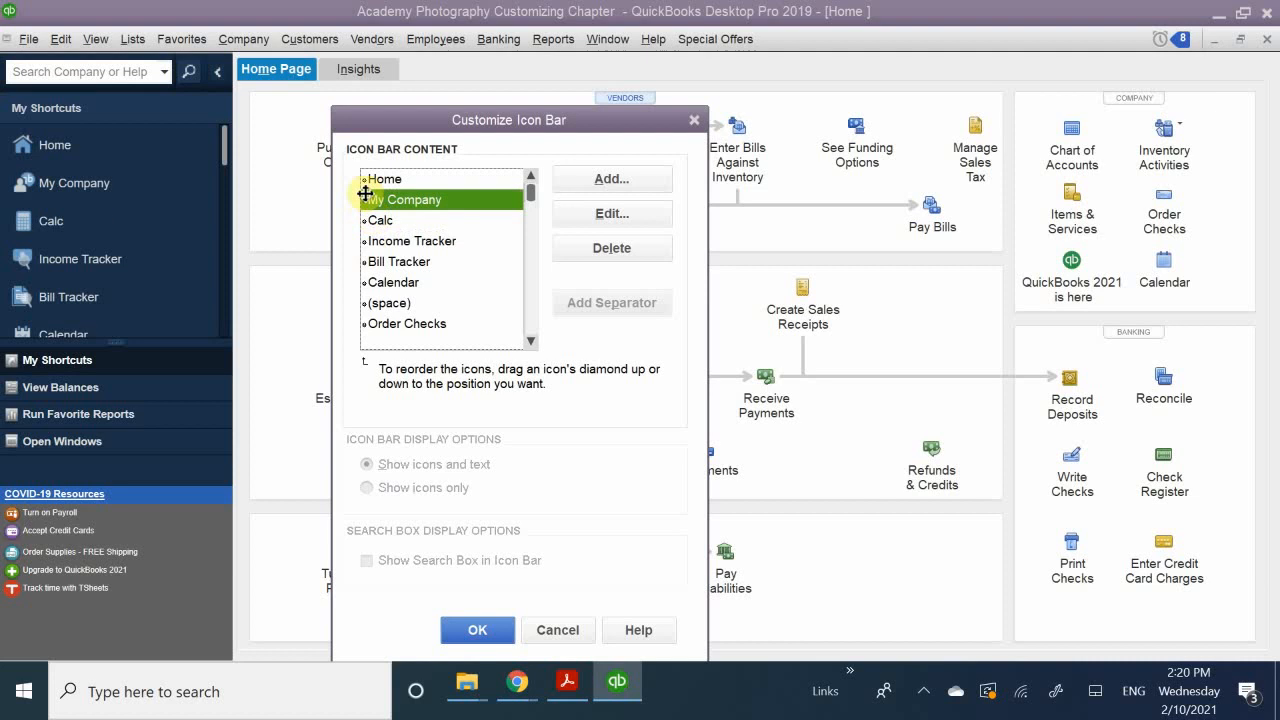
click(376, 282)
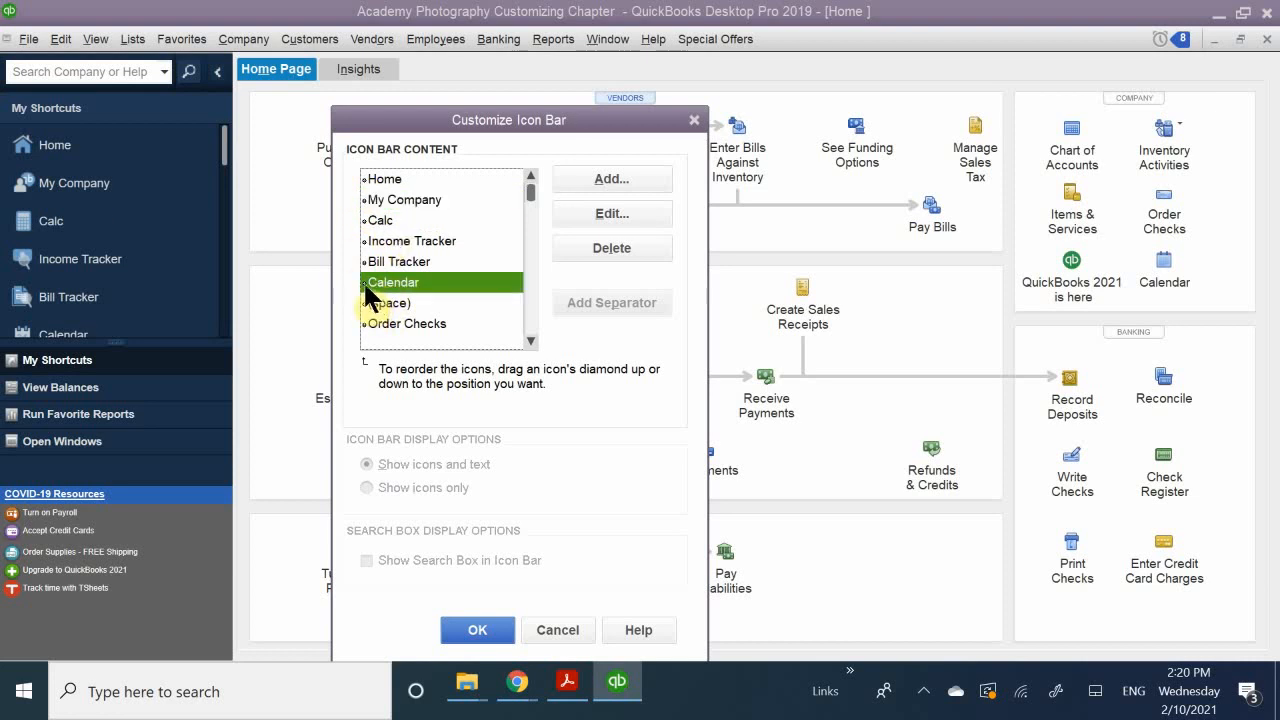
drag(358, 282, 369, 236)
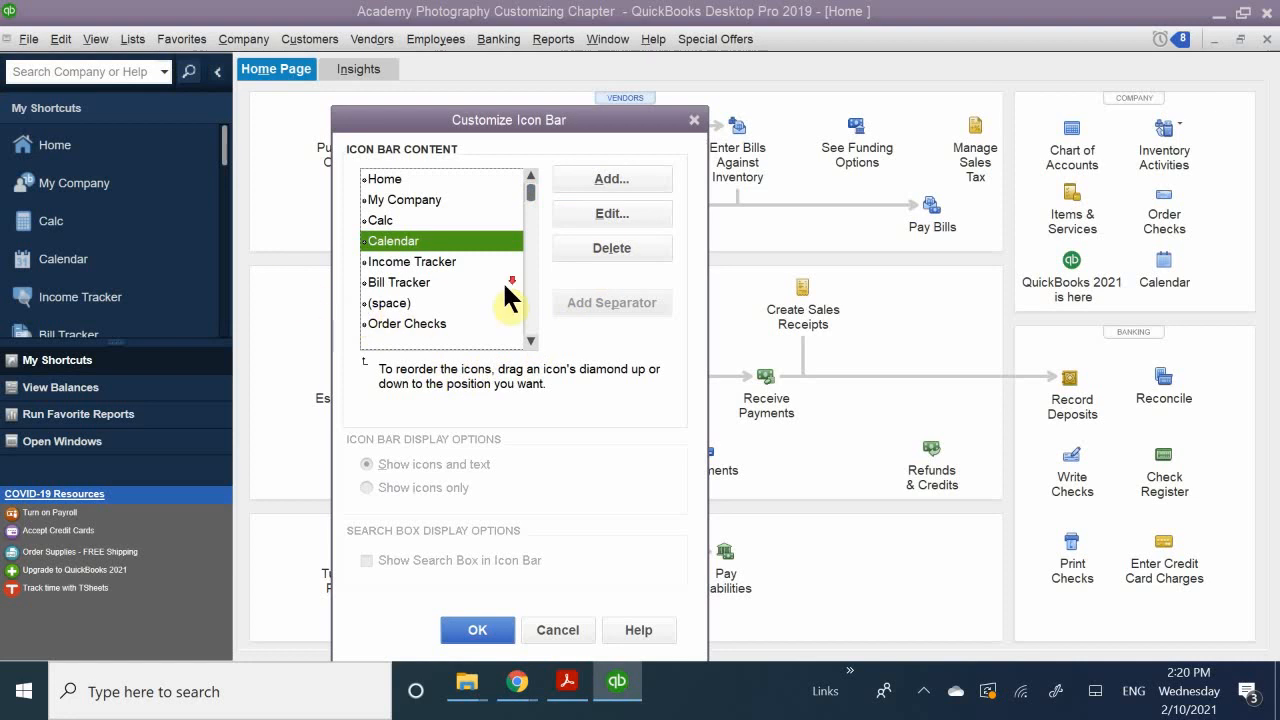
Step: Delete Bank Feeds from the icon bar content and save the customization
scroll(505, 285, down, 2)
click(400, 300)
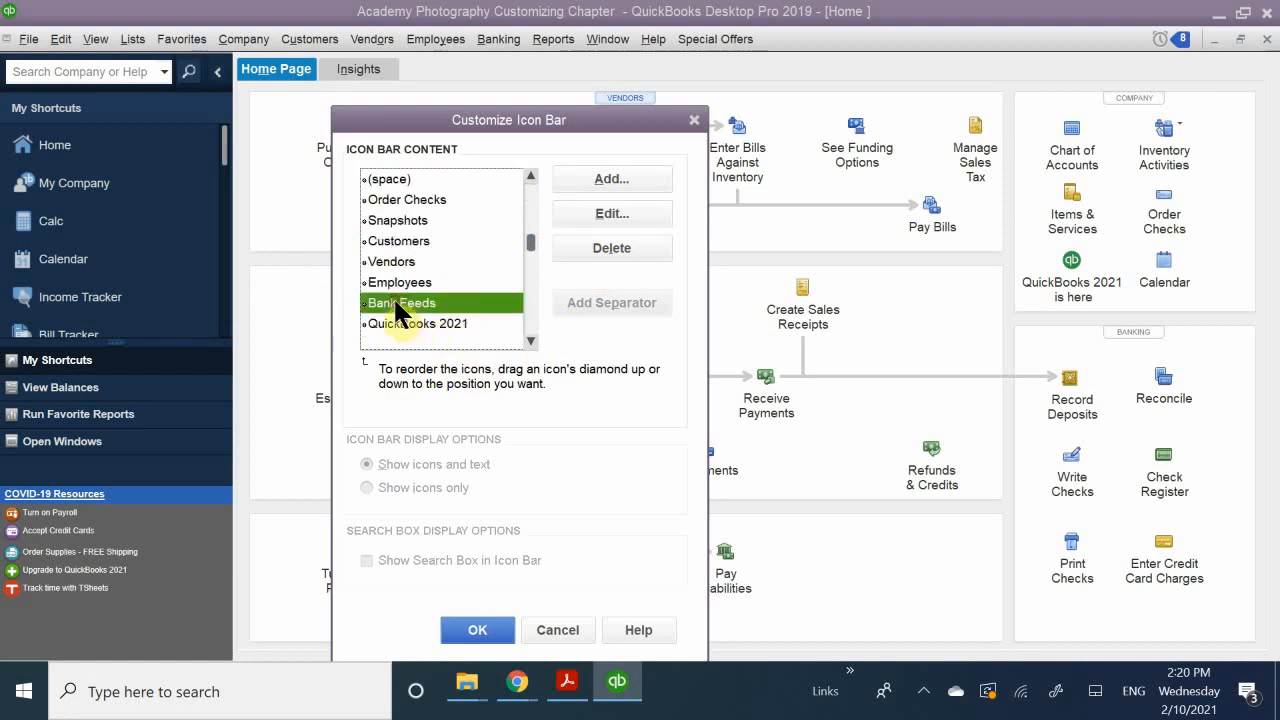
click(607, 247)
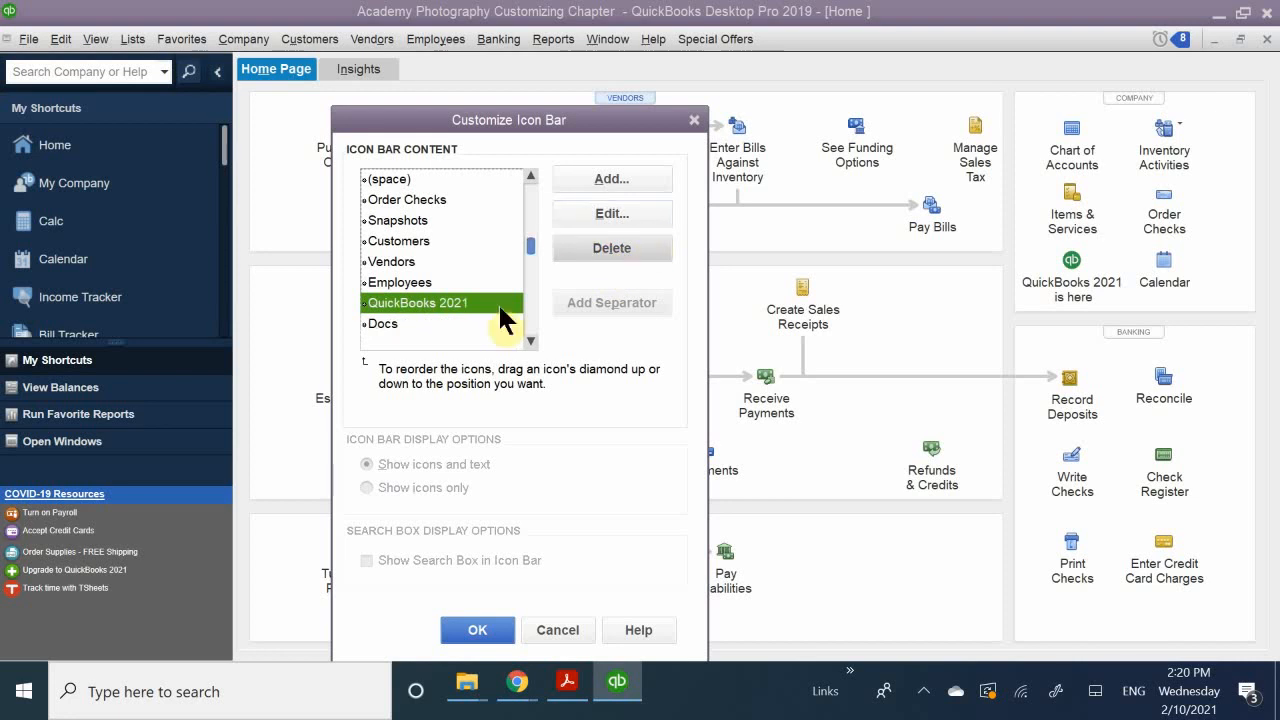
scroll(410, 200, up, 2)
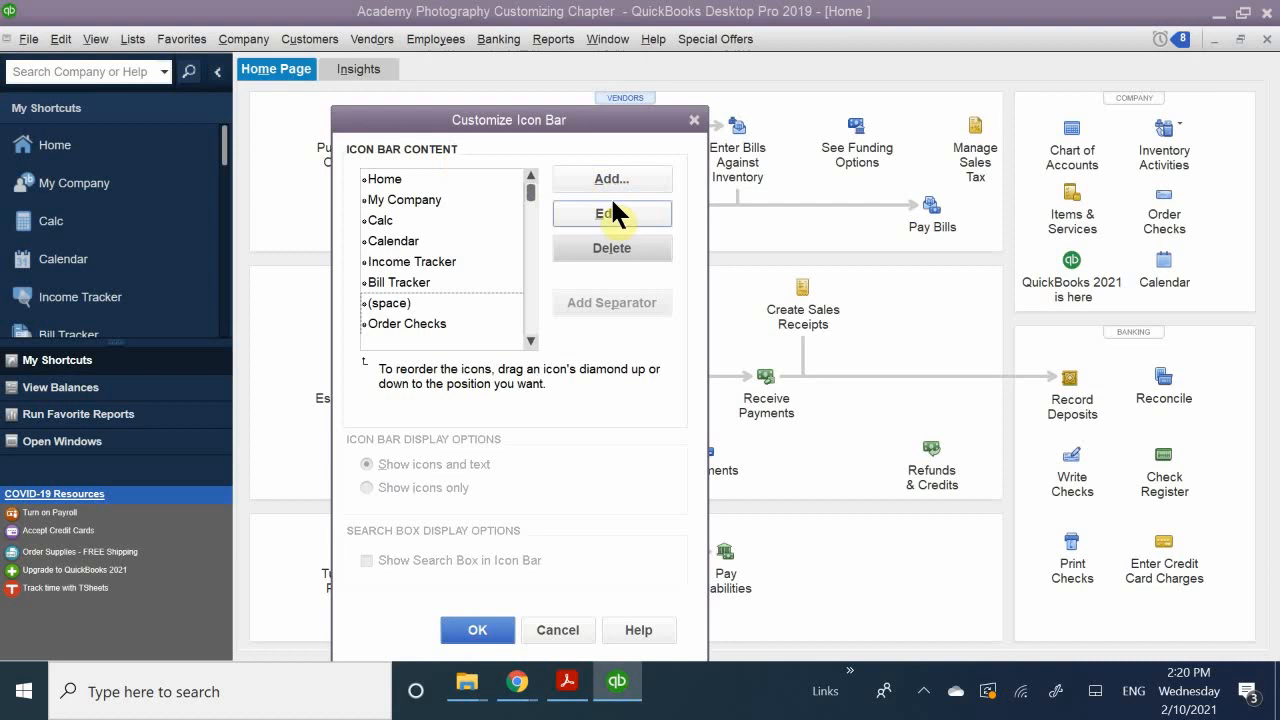
click(495, 635)
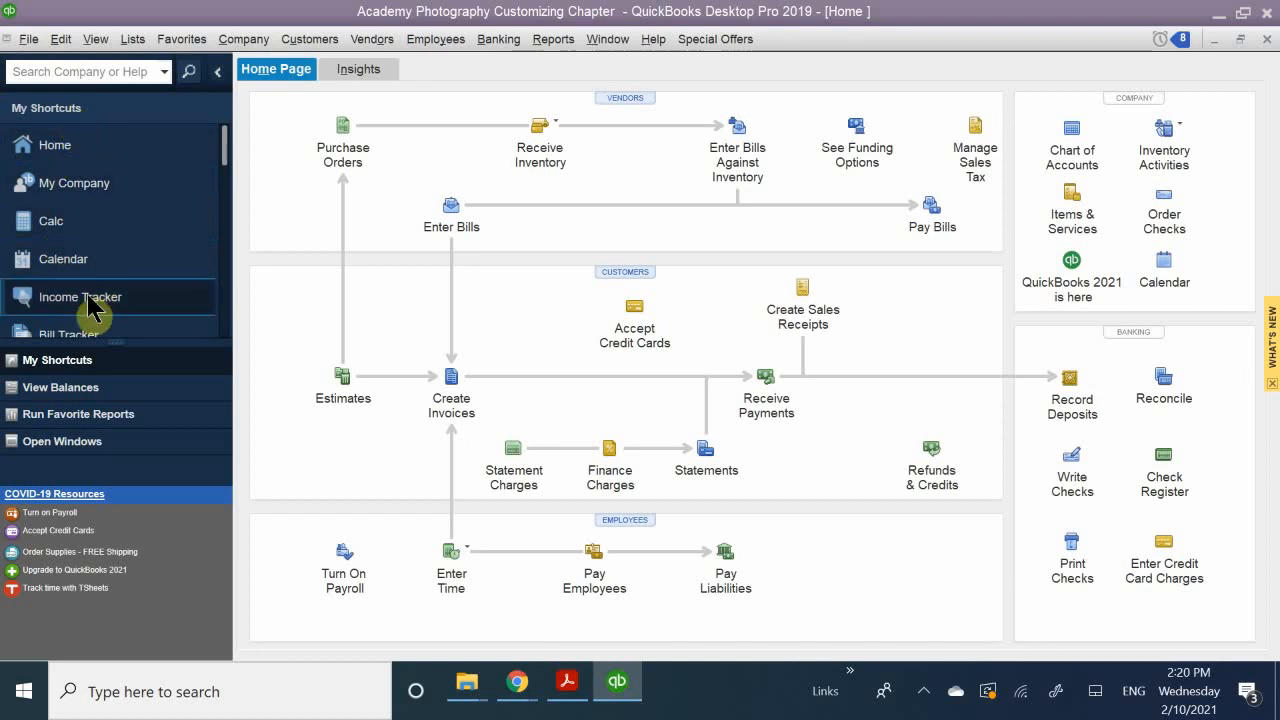
Step: Change the label of the Calc shortcut on the icon bar to Calculator and save the customization
right_click(118, 226)
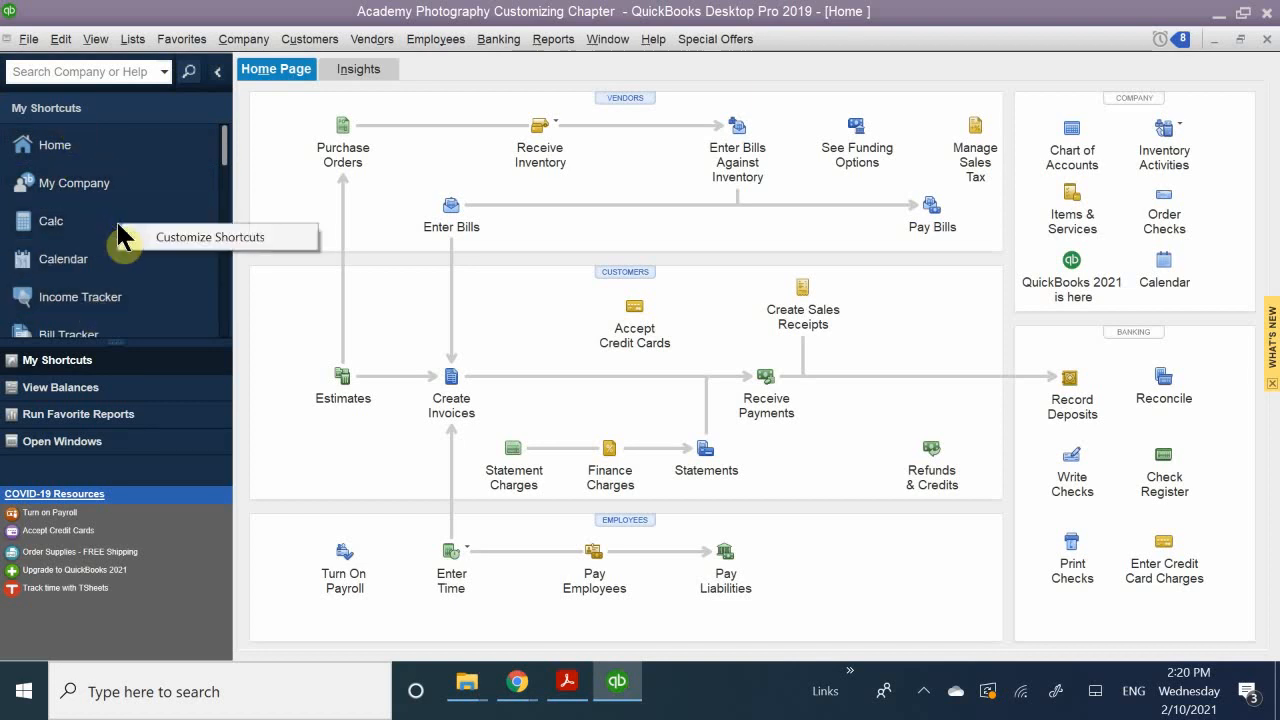
click(145, 238)
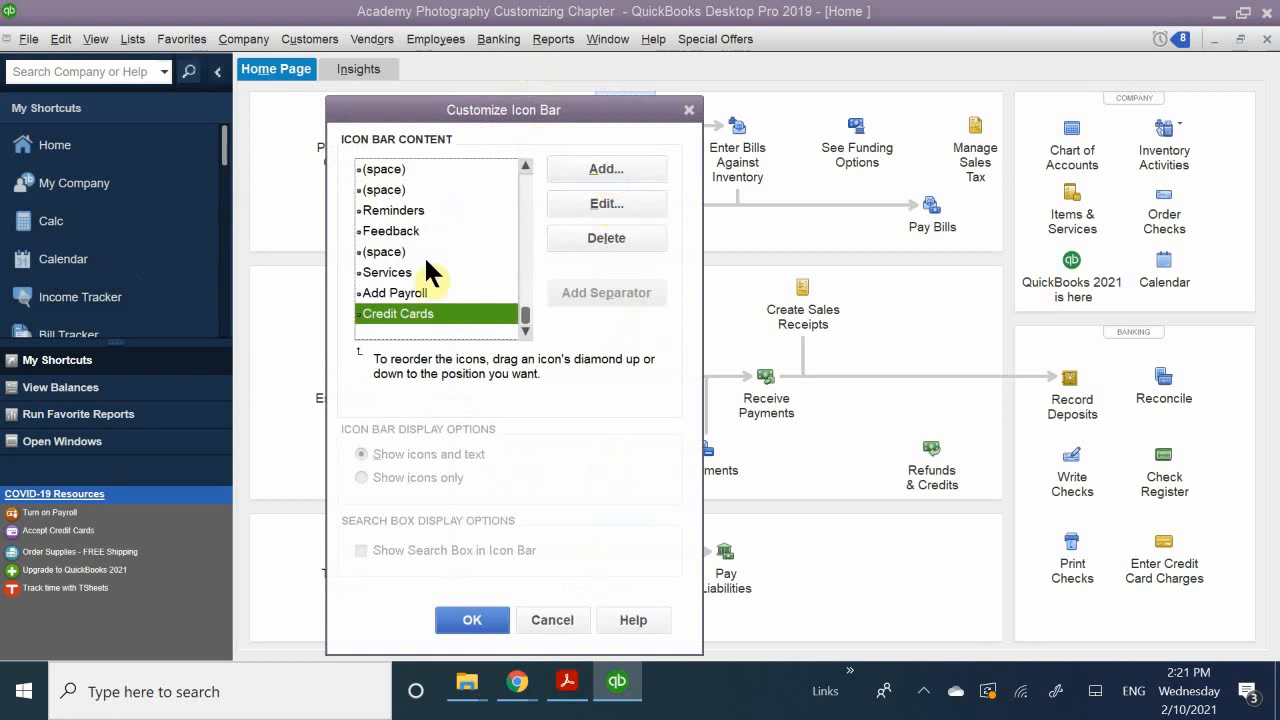
scroll(424, 255, up, 10)
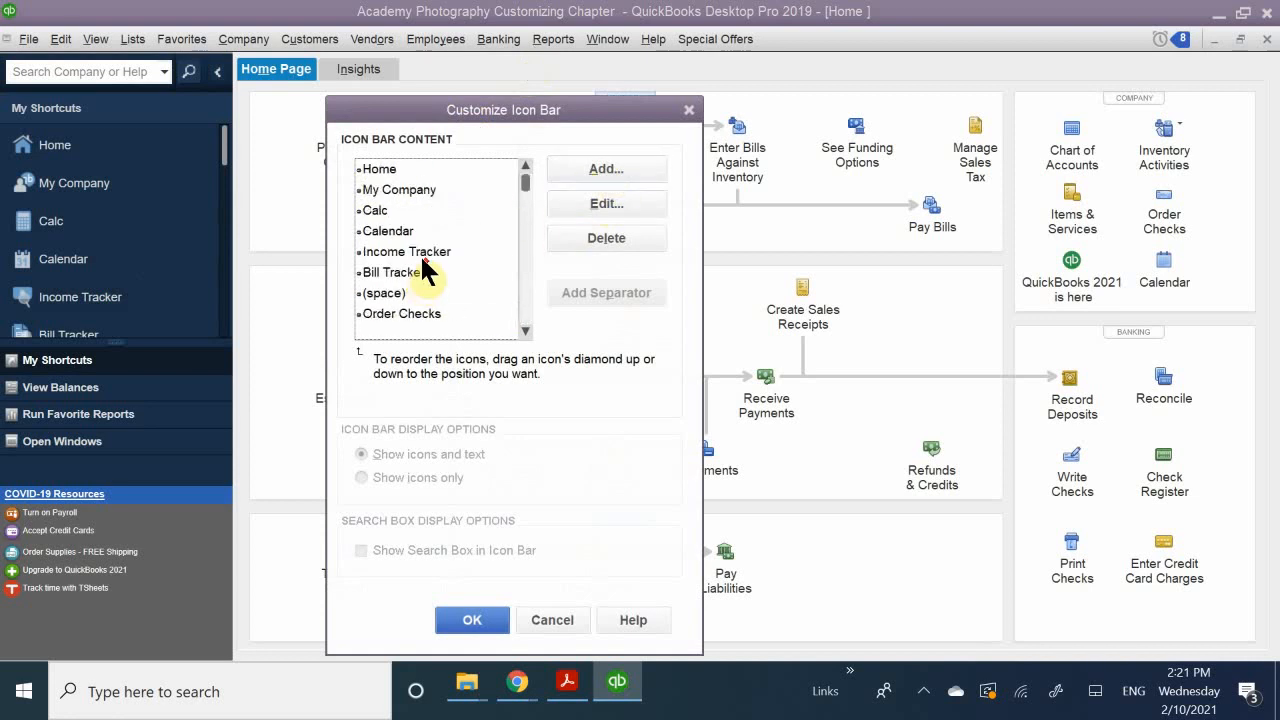
click(374, 211)
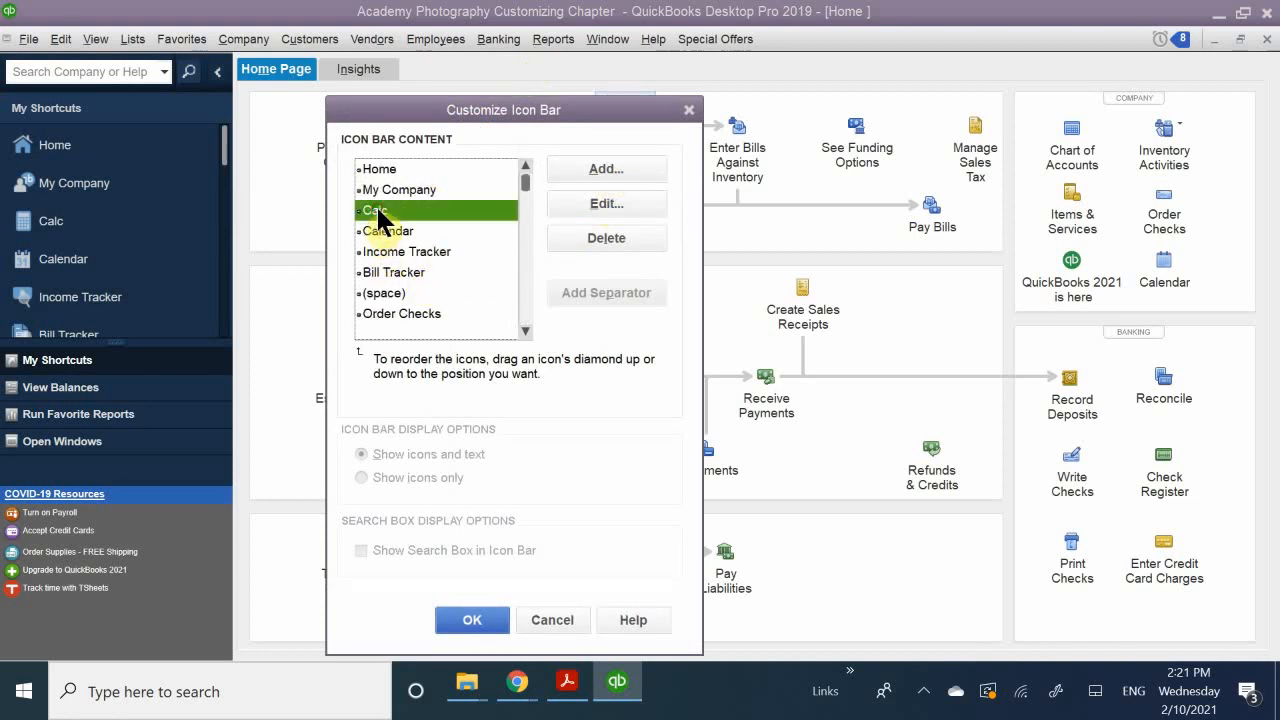
click(606, 203)
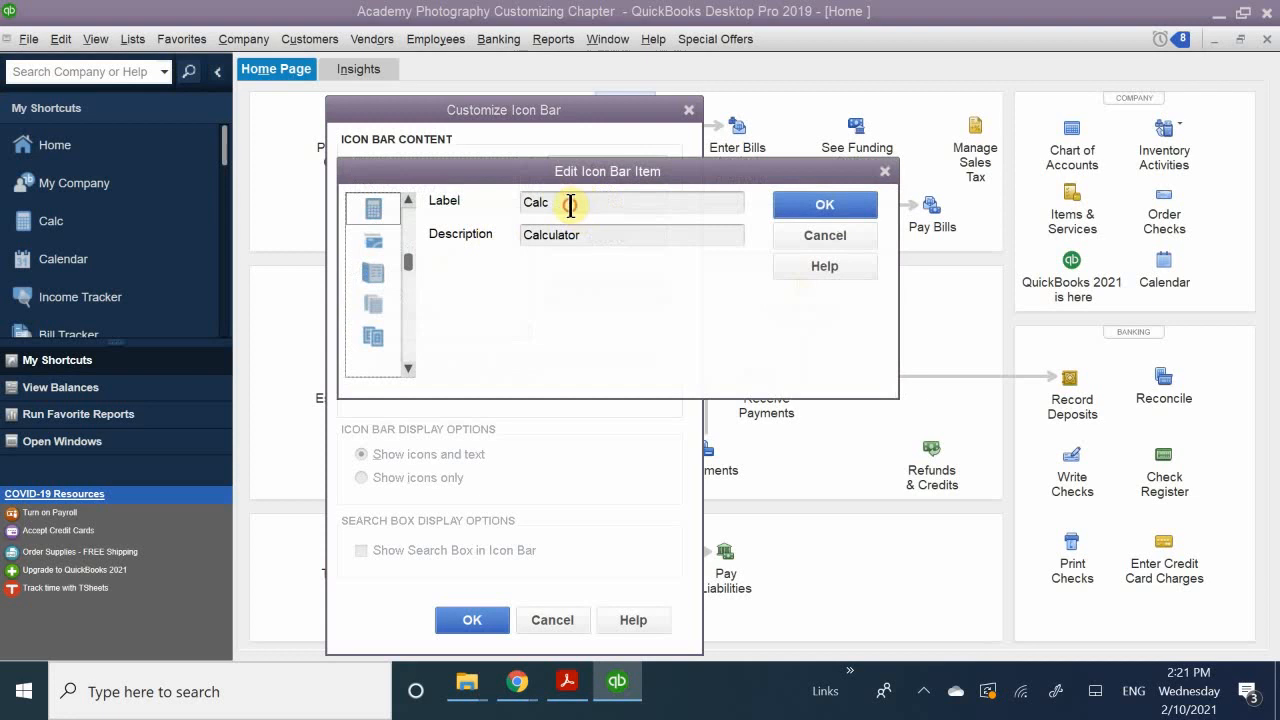
drag(569, 203, 449, 200)
key(BackSpace)
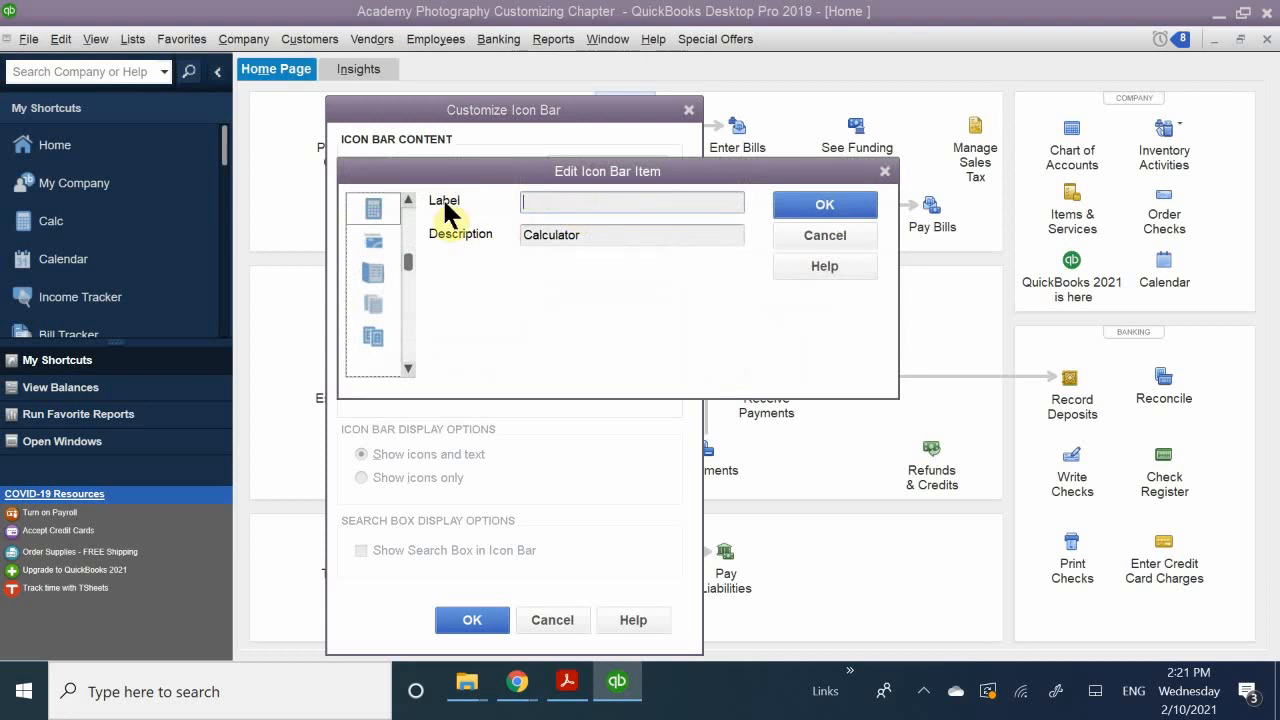
text(Cal)
key(BackSpace)
text(lcu)
key(BackSpace)
text(ular)
text(t)
key(BackSpace)
key(BackSpace)
text(tor)
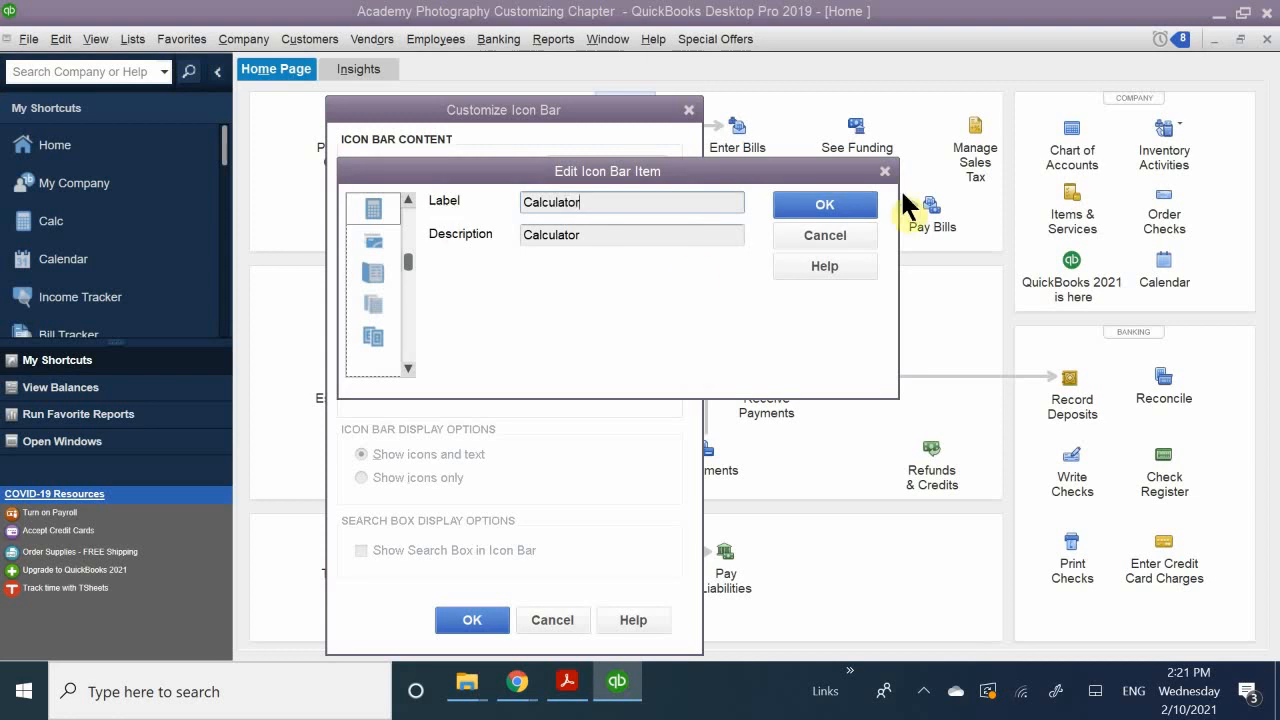
click(820, 205)
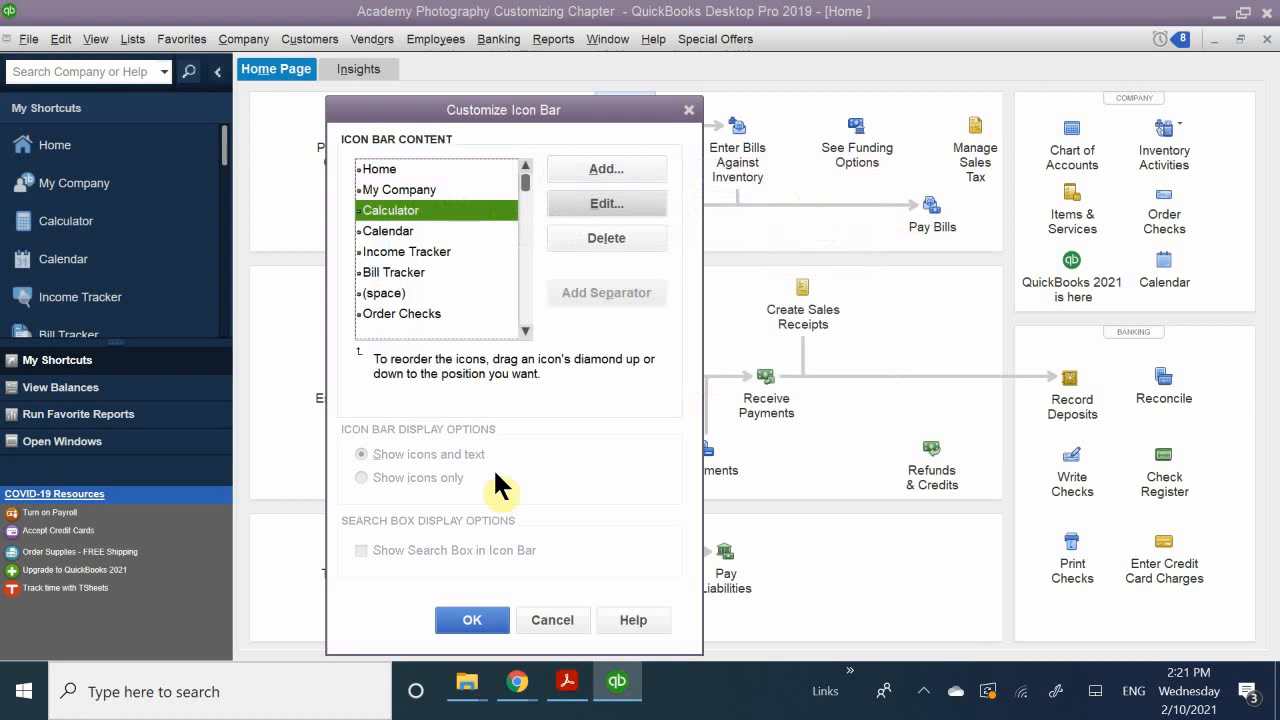
click(468, 620)
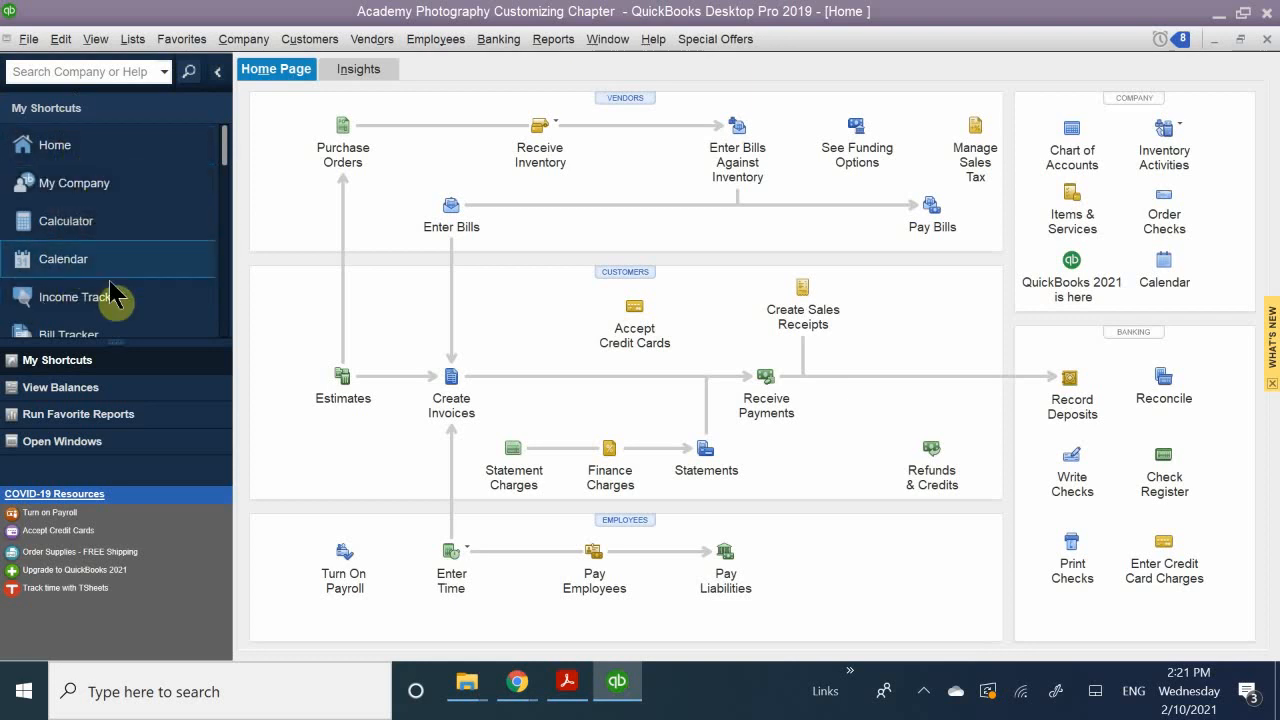
Step: Check the icon bar's shortcuts list, and in Acrobat Reader find the QuickBooks Items and Other Lists section of QB CH 7.pdf
scroll(210, 248, down, 3)
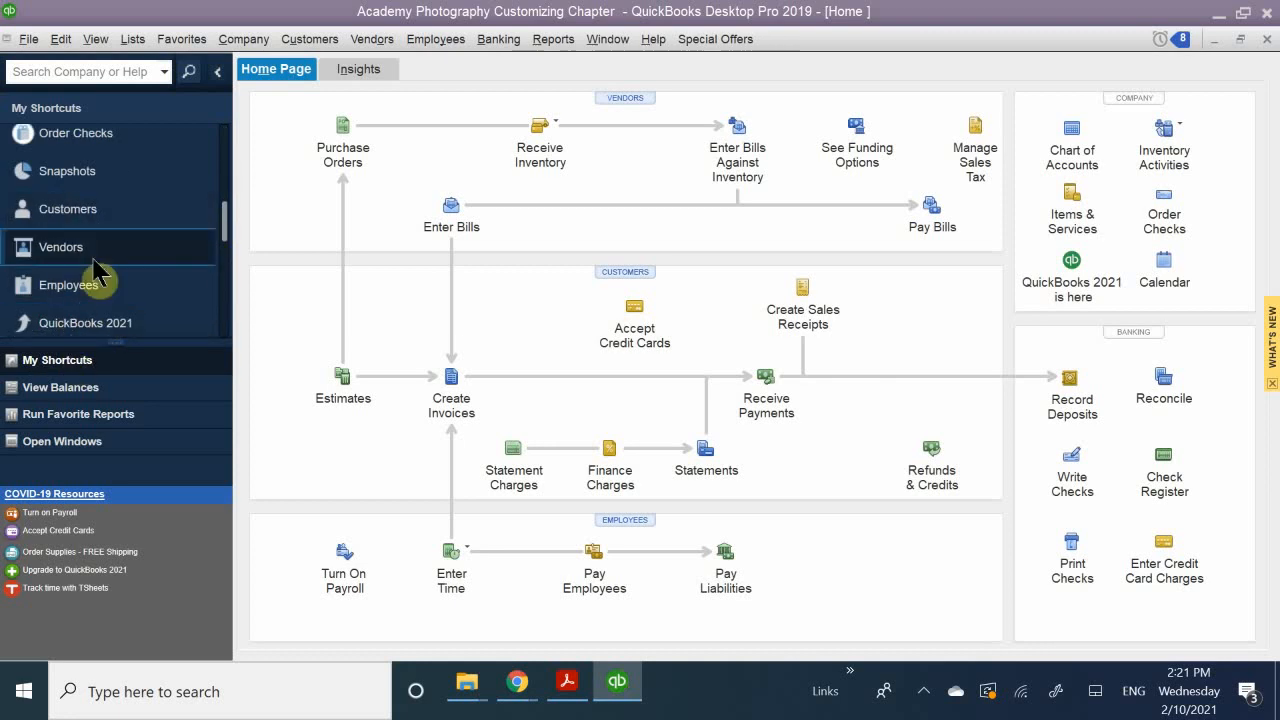
scroll(82, 252, up, 5)
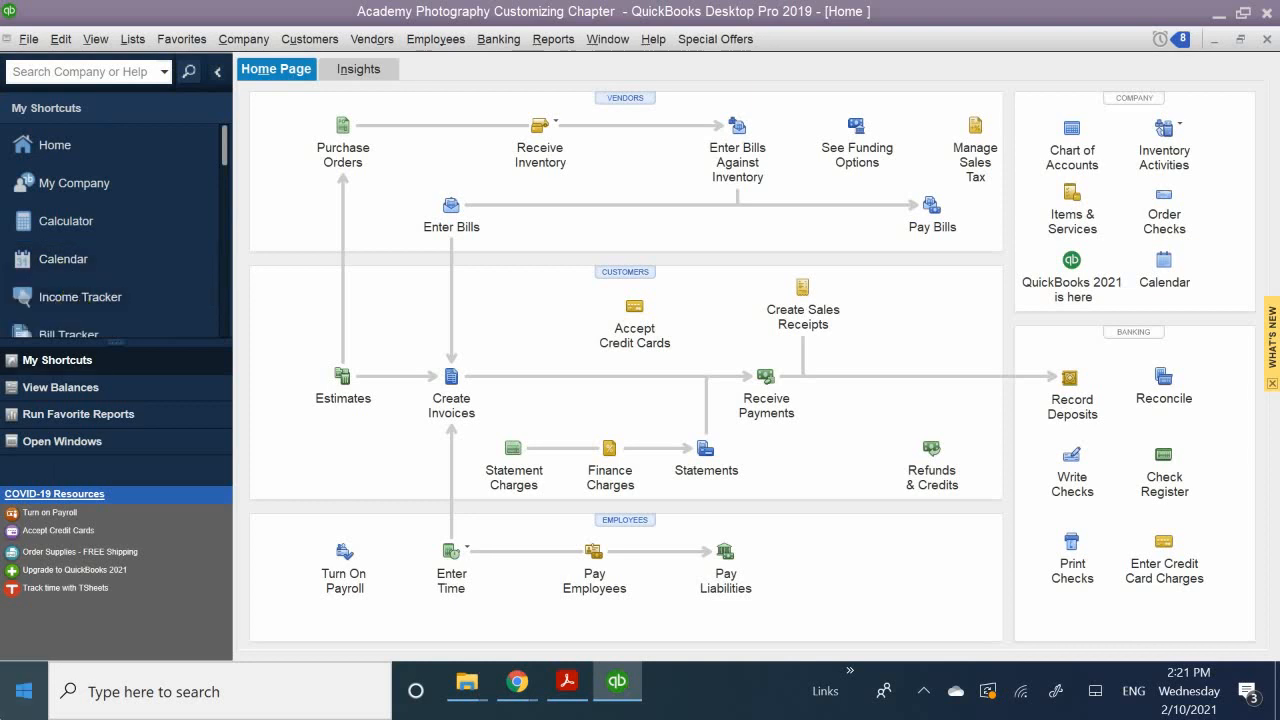
click(557, 683)
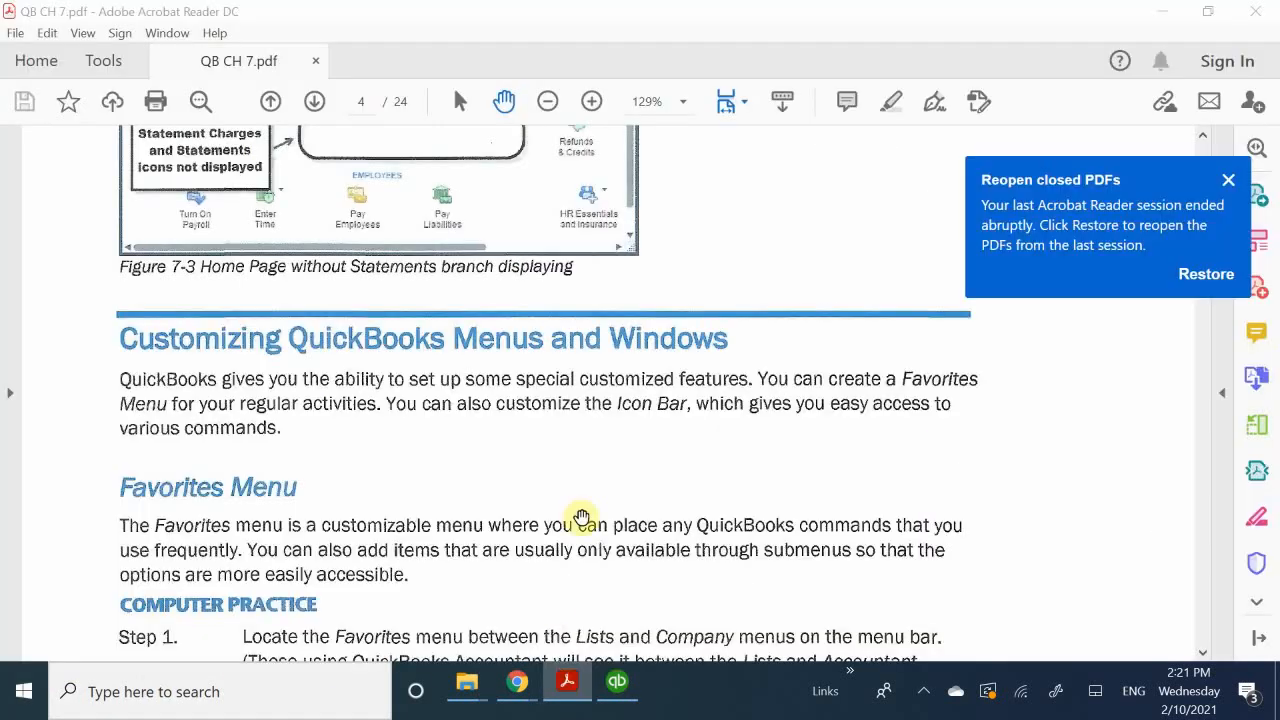
scroll(575, 520, down, 6)
scroll(566, 537, down, 15)
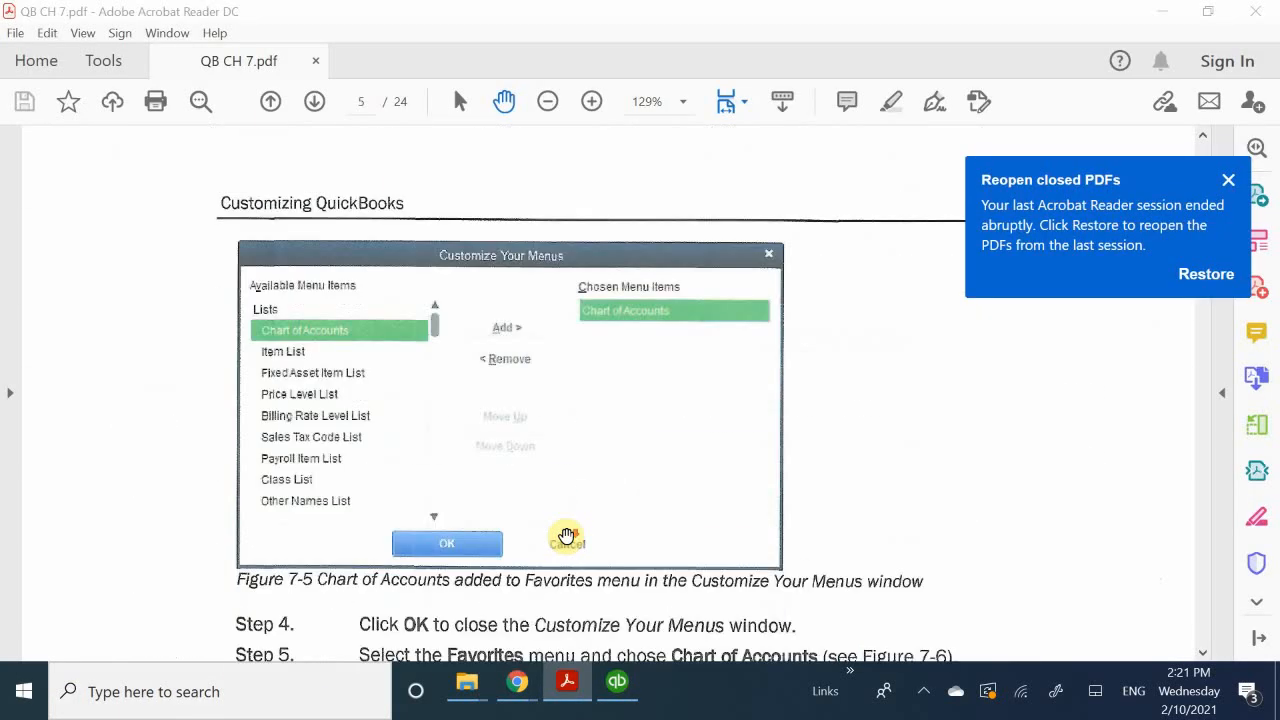
scroll(566, 537, down, 15)
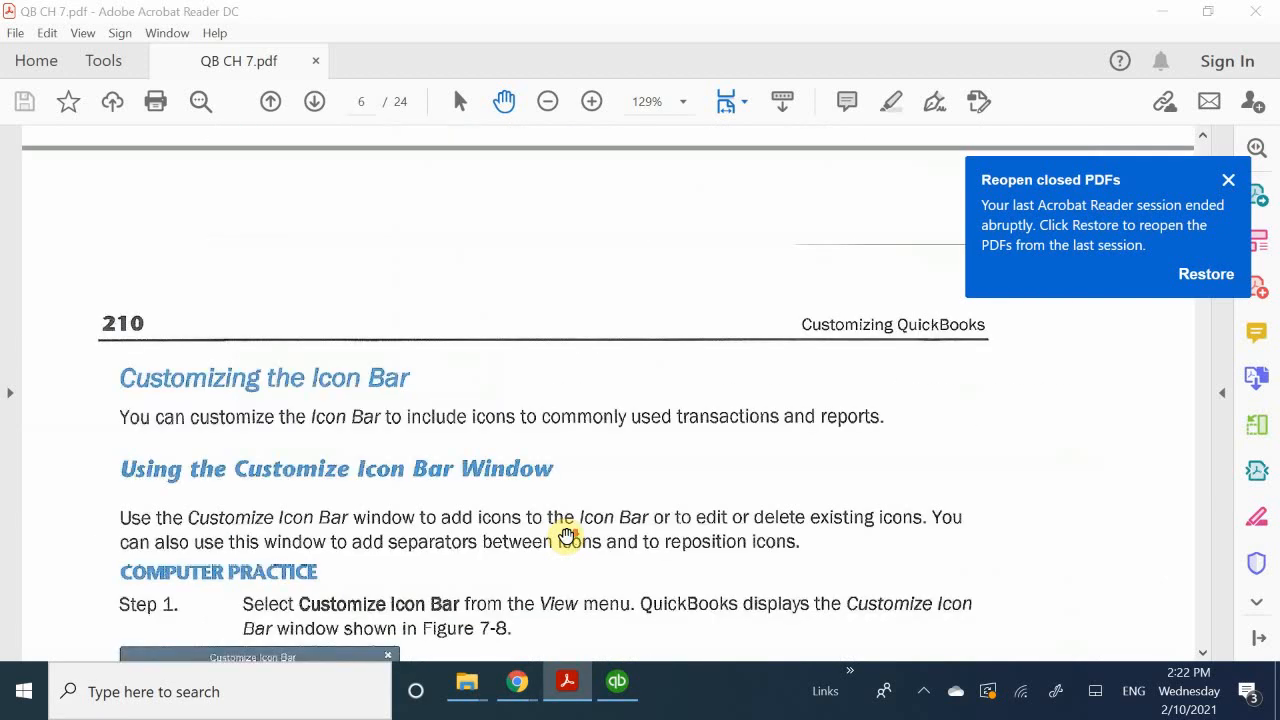
scroll(566, 537, down, 15)
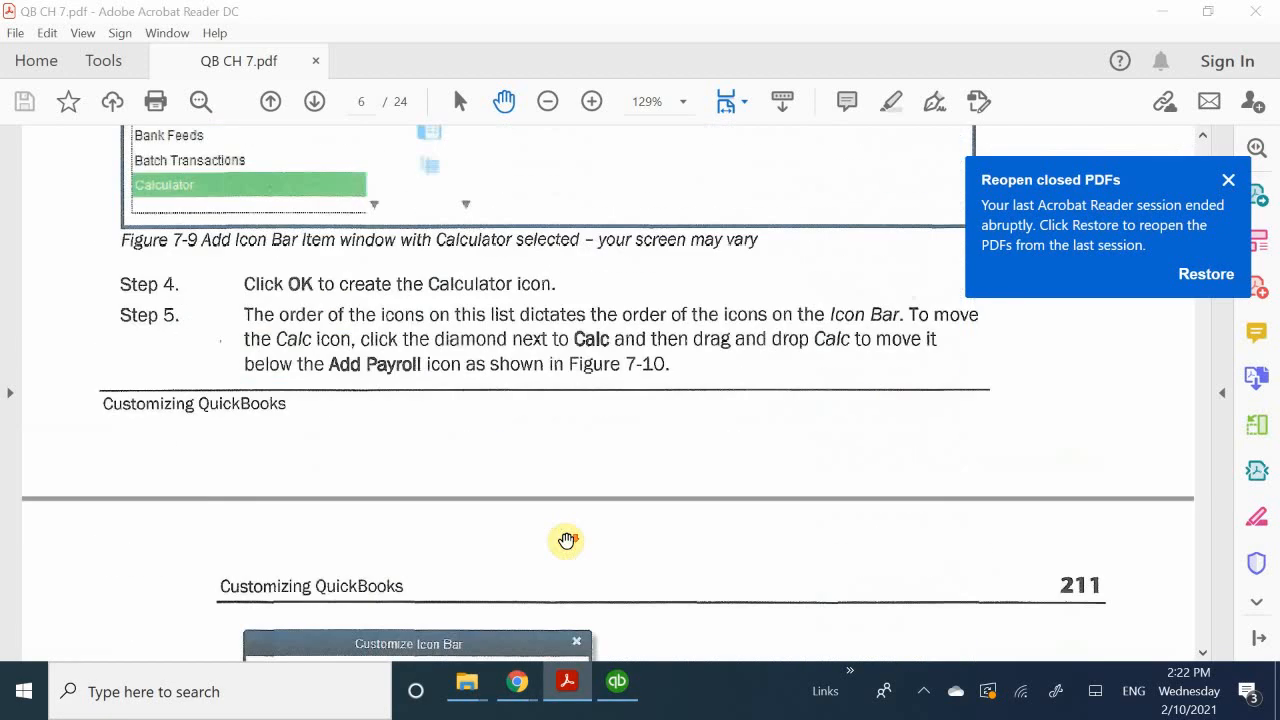
scroll(566, 540, down, 8)
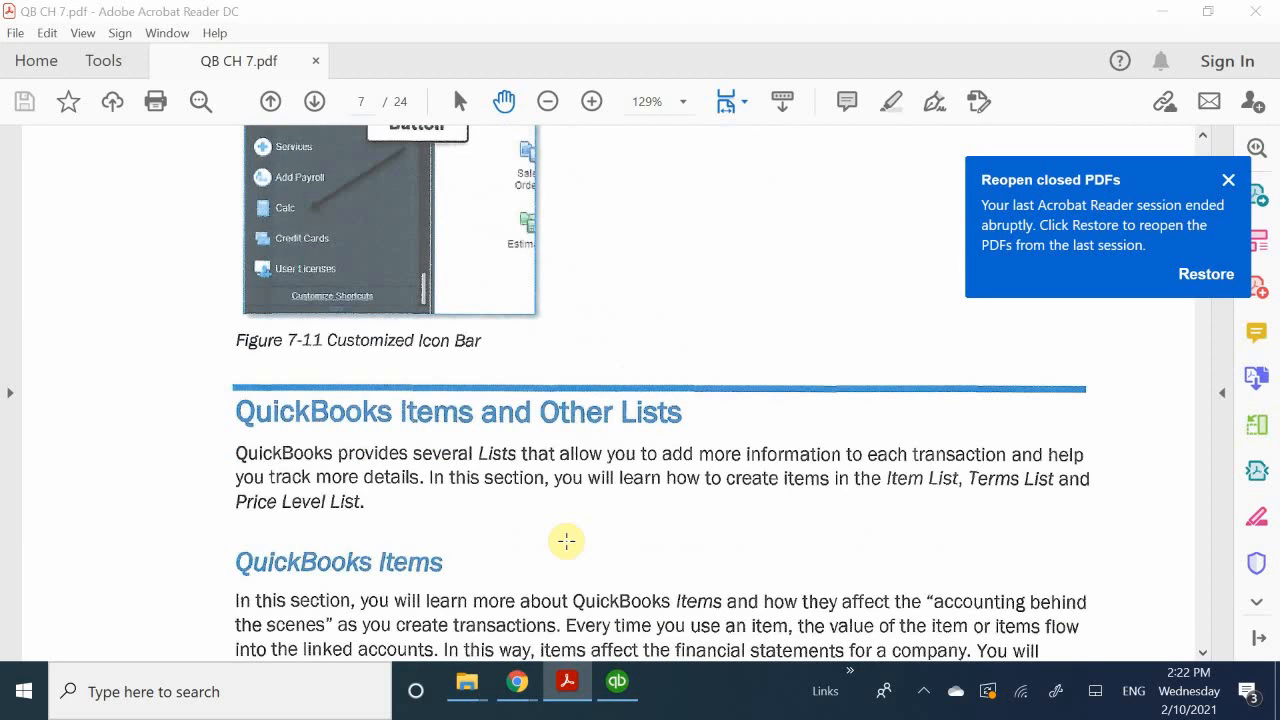
scroll(566, 541, up, 5)
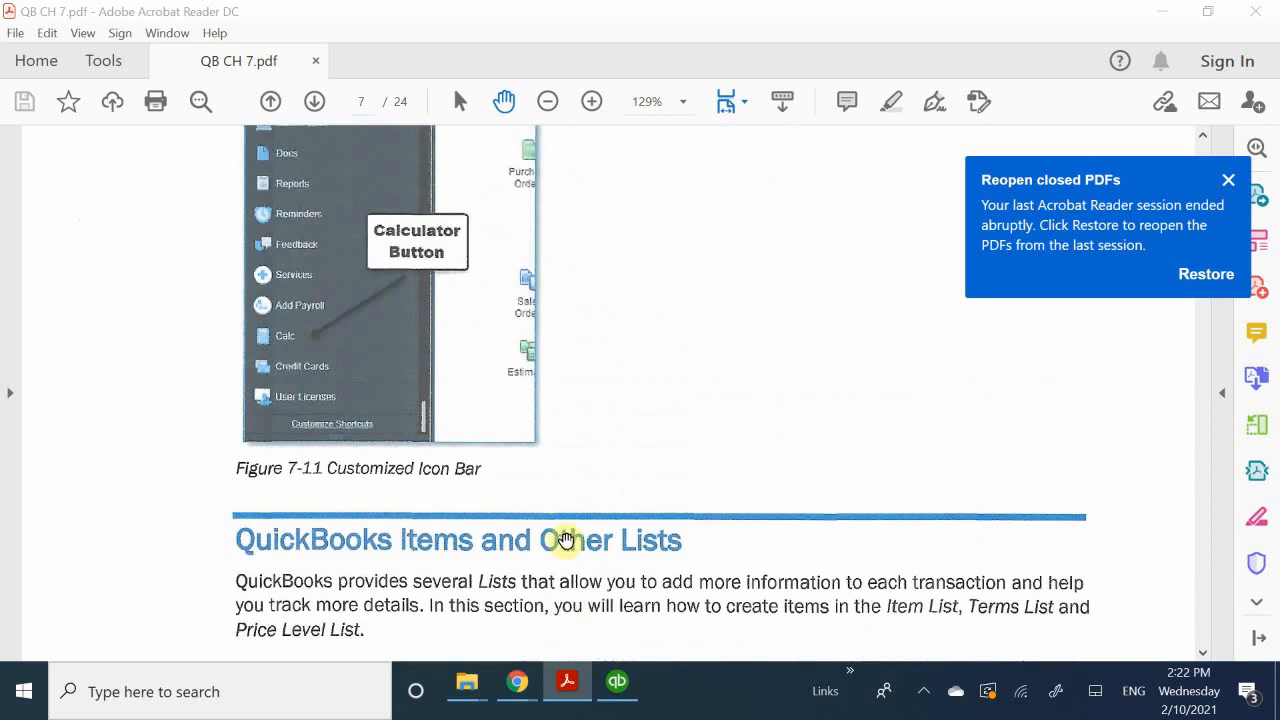
scroll(566, 540, down, 6)
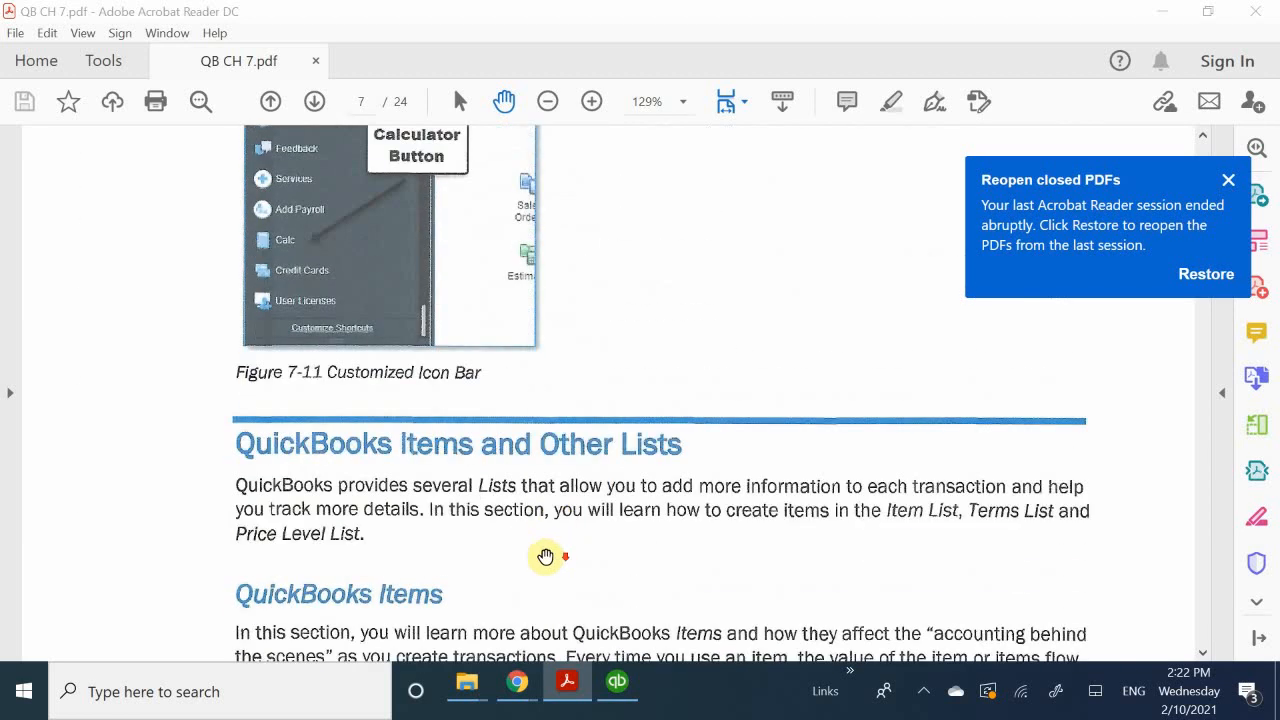
scroll(544, 554, down, 1)
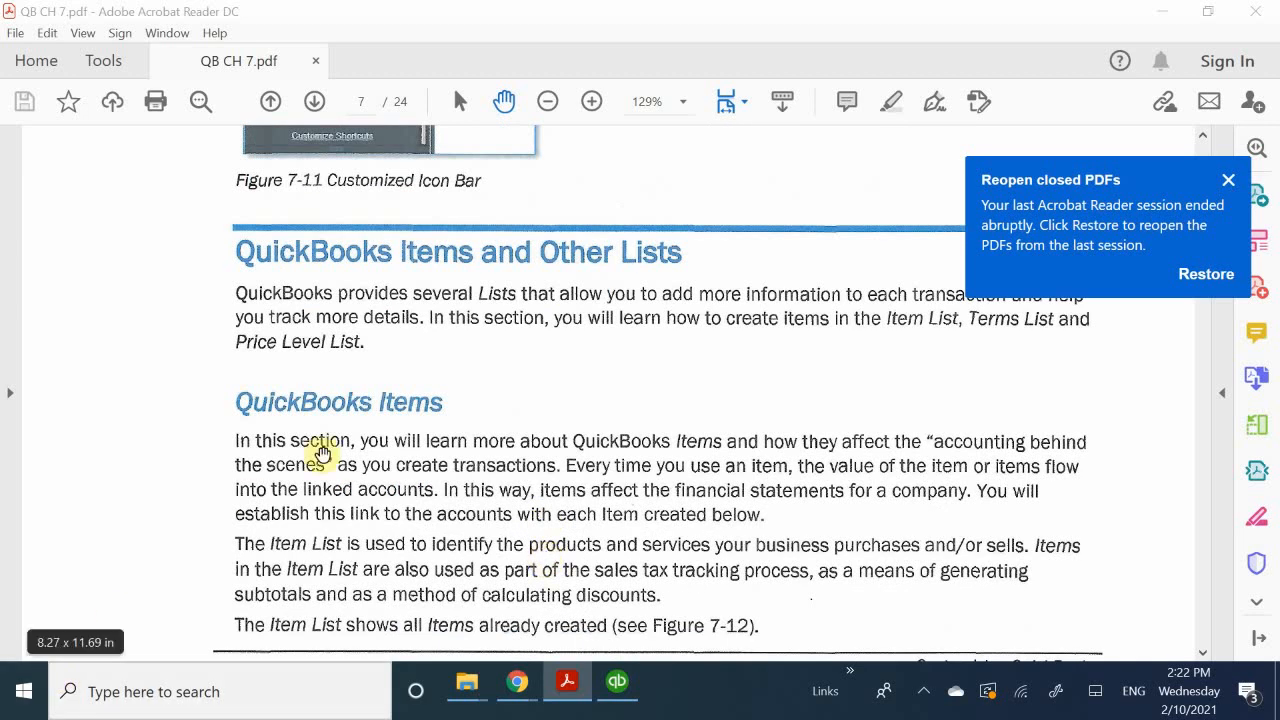
Step: Read the QuickBooks Items section of the PDF together with the Item List illustration in Figure 7-12
click(615, 683)
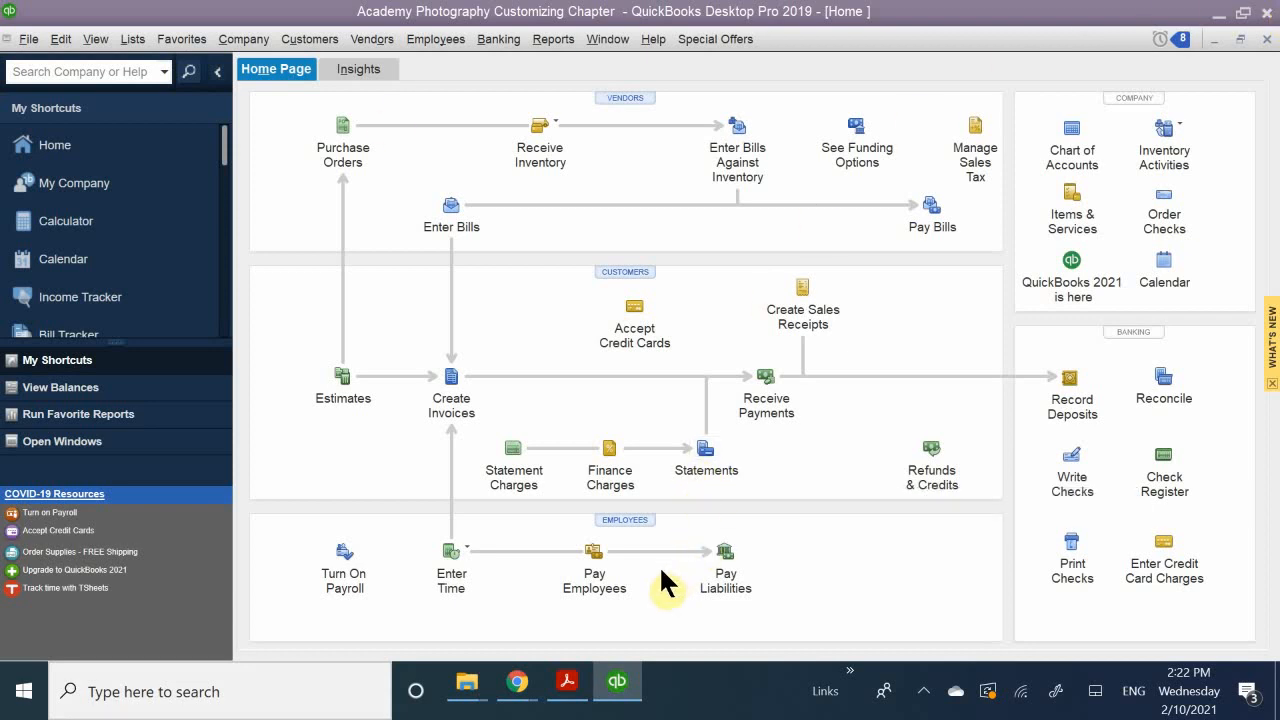
click(567, 681)
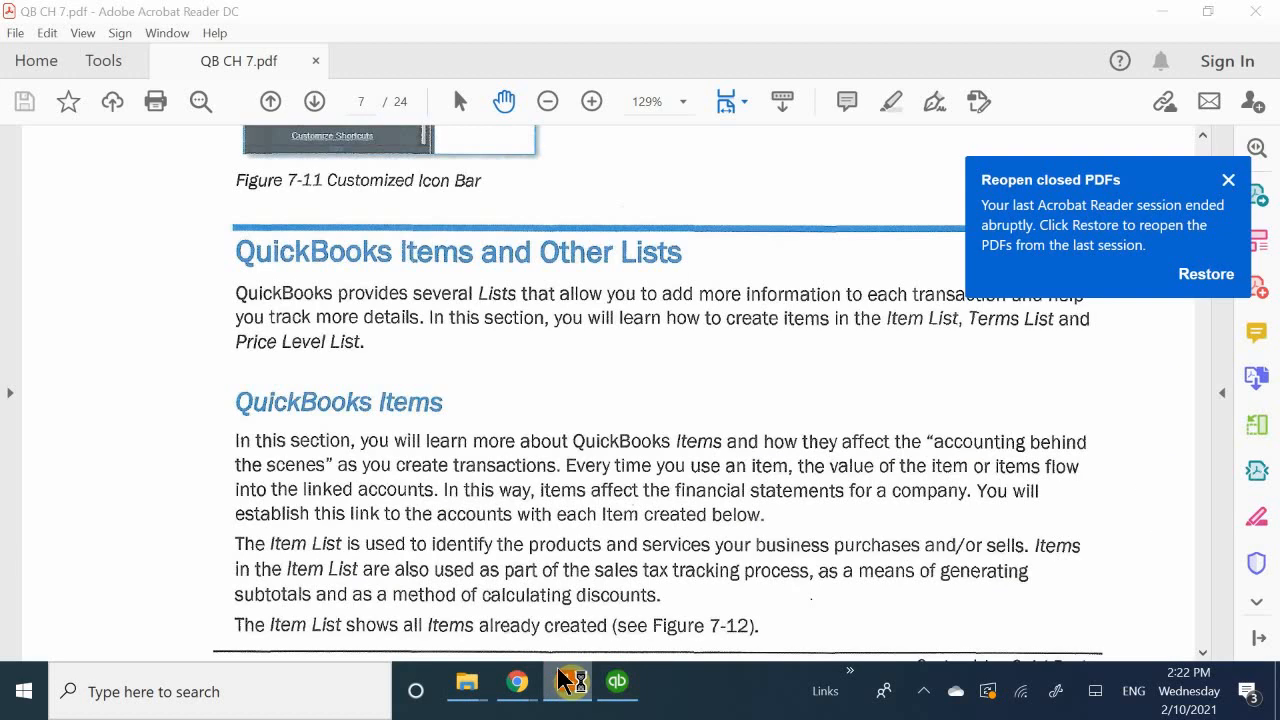
scroll(592, 452, up, 4)
scroll(594, 451, down, 3)
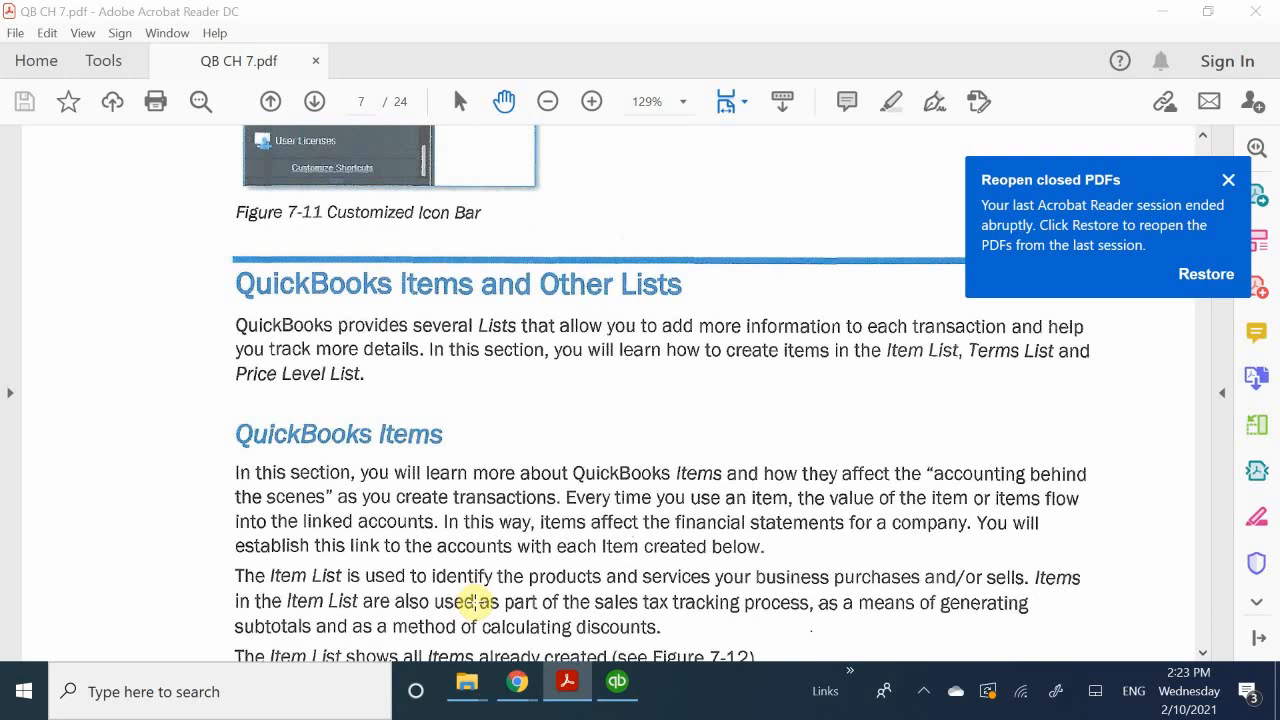
scroll(298, 500, down, 3)
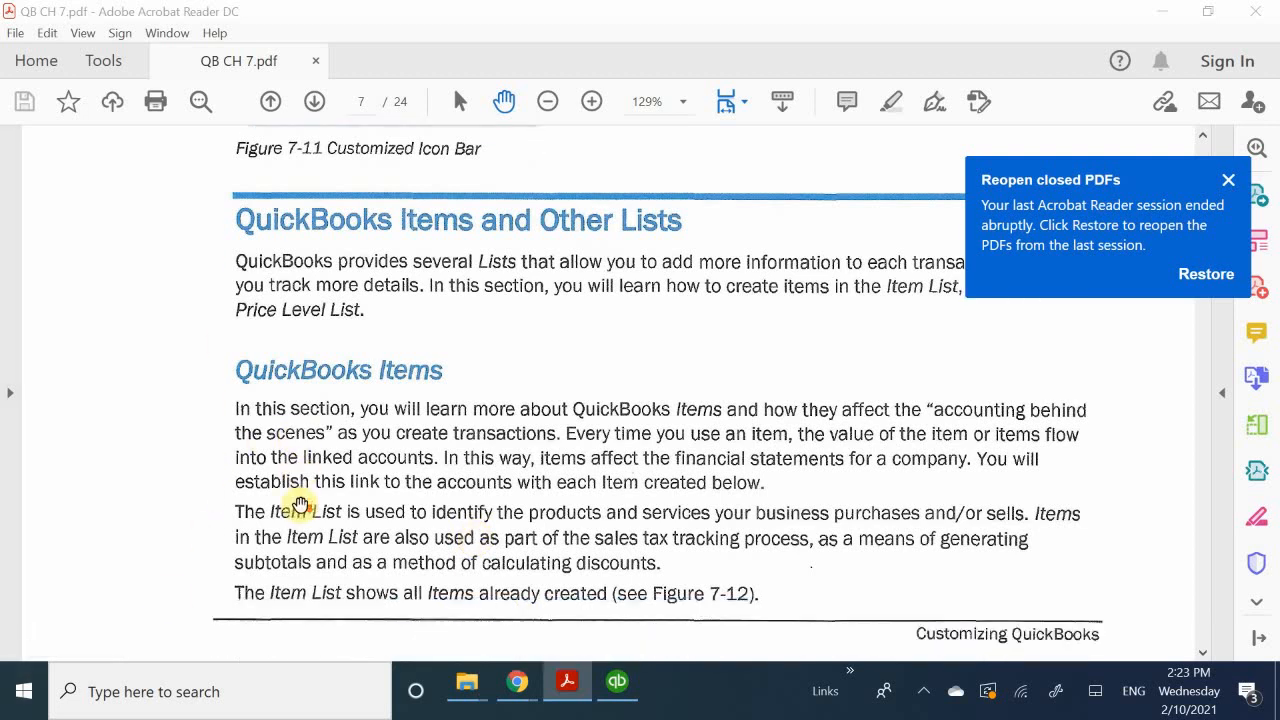
scroll(298, 505, down, 1)
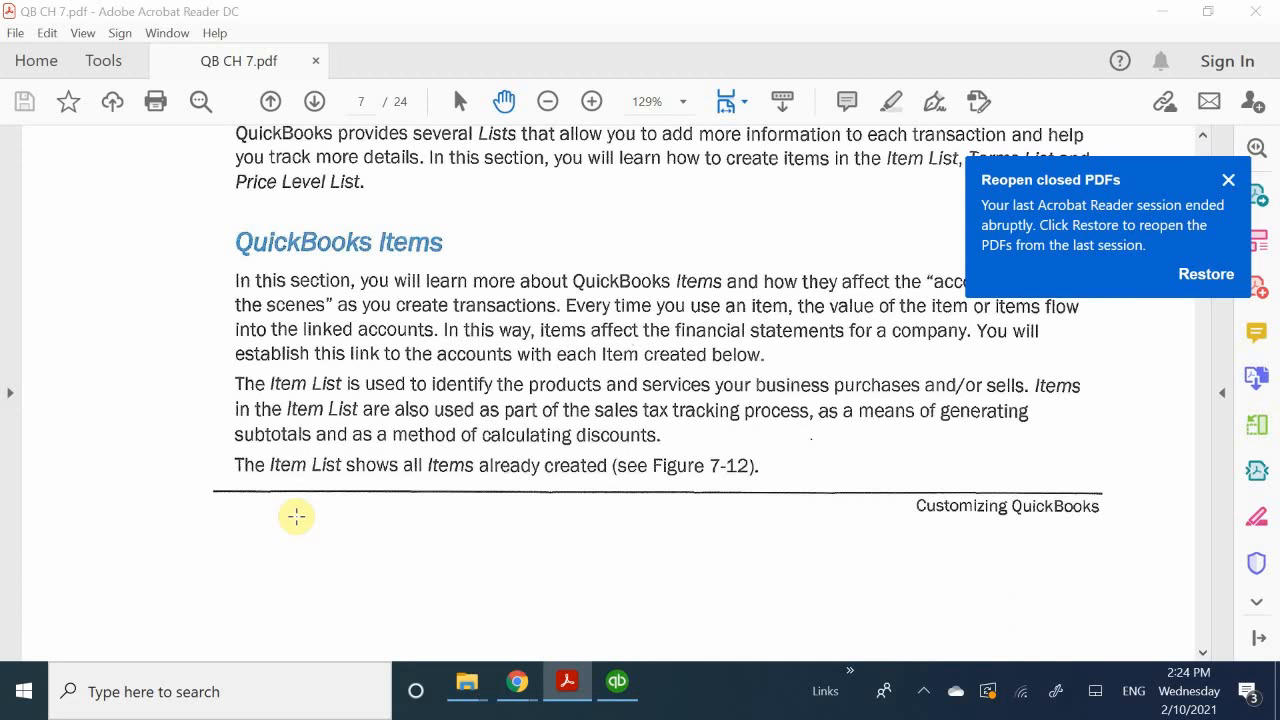
scroll(296, 516, down, 10)
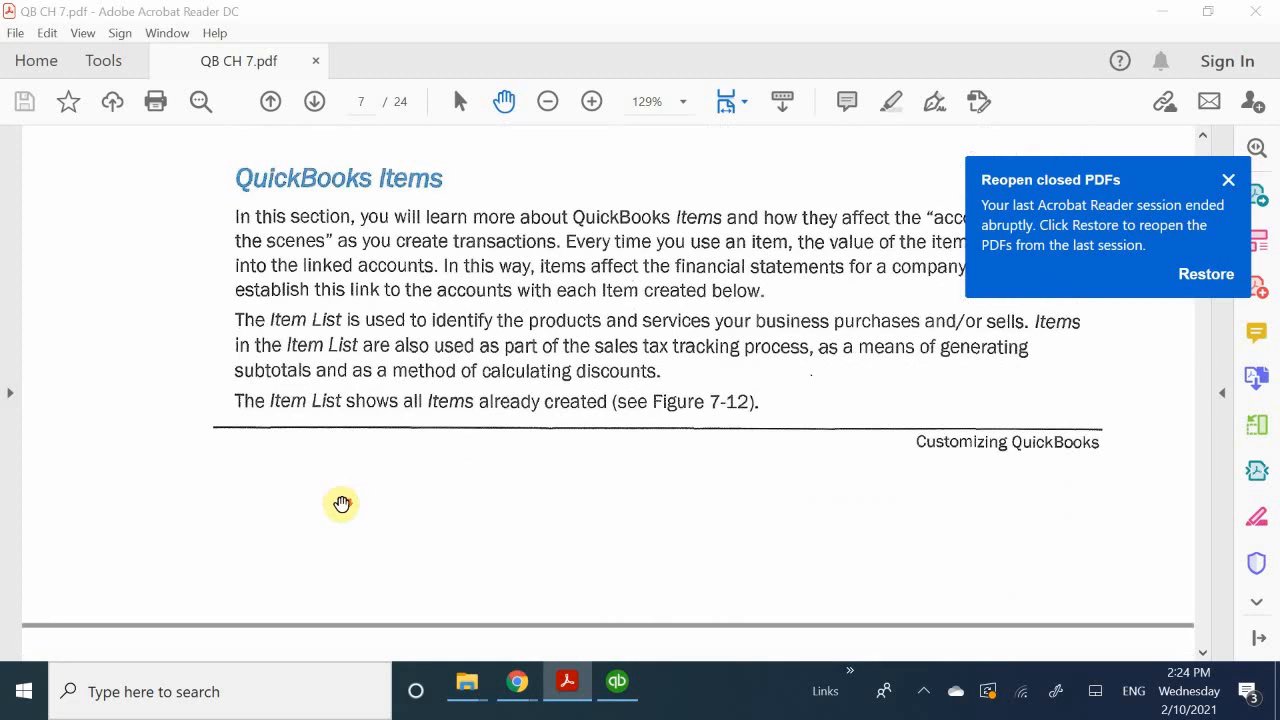
scroll(345, 552, down, 6)
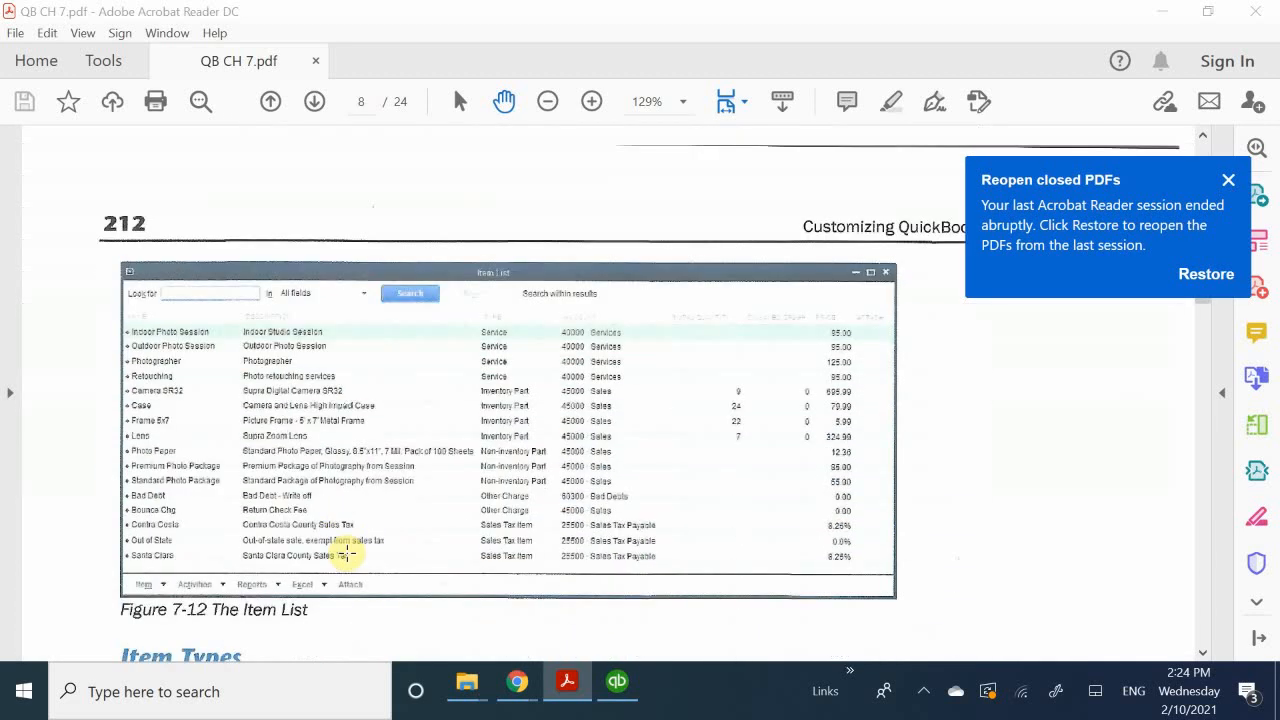
scroll(350, 563, up, 5)
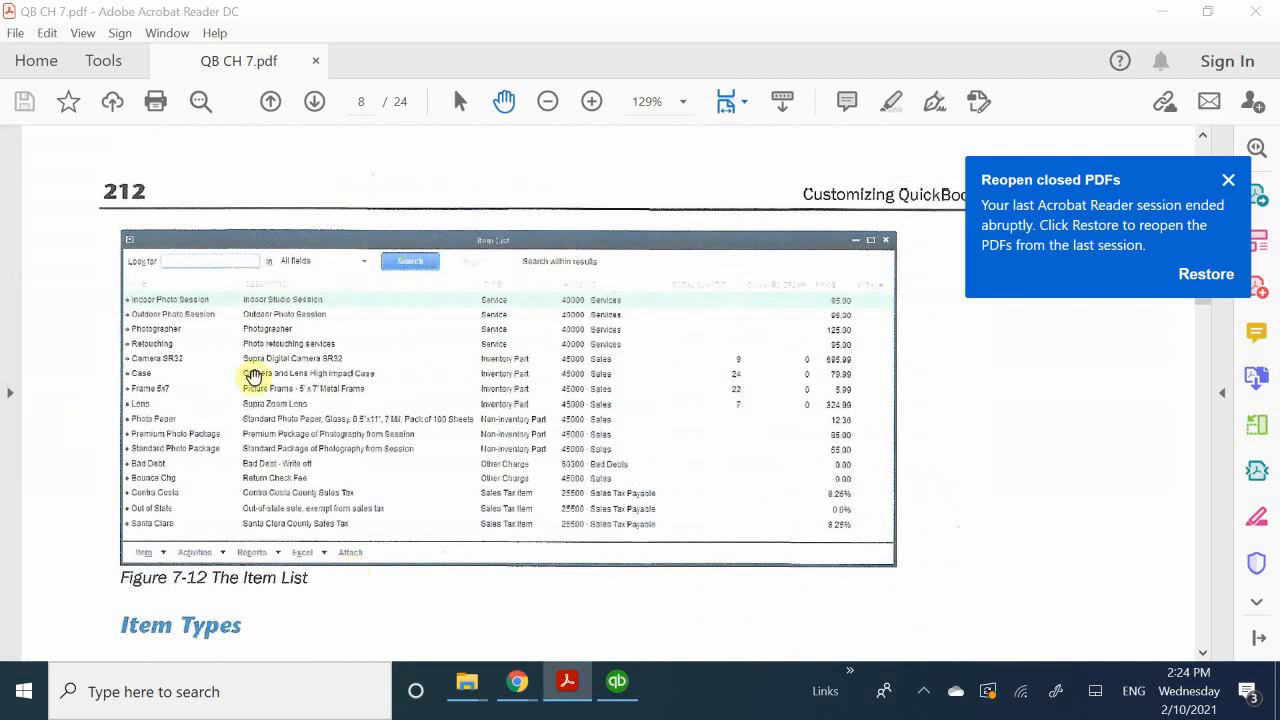
scroll(272, 359, up, 3)
scroll(272, 359, up, 8)
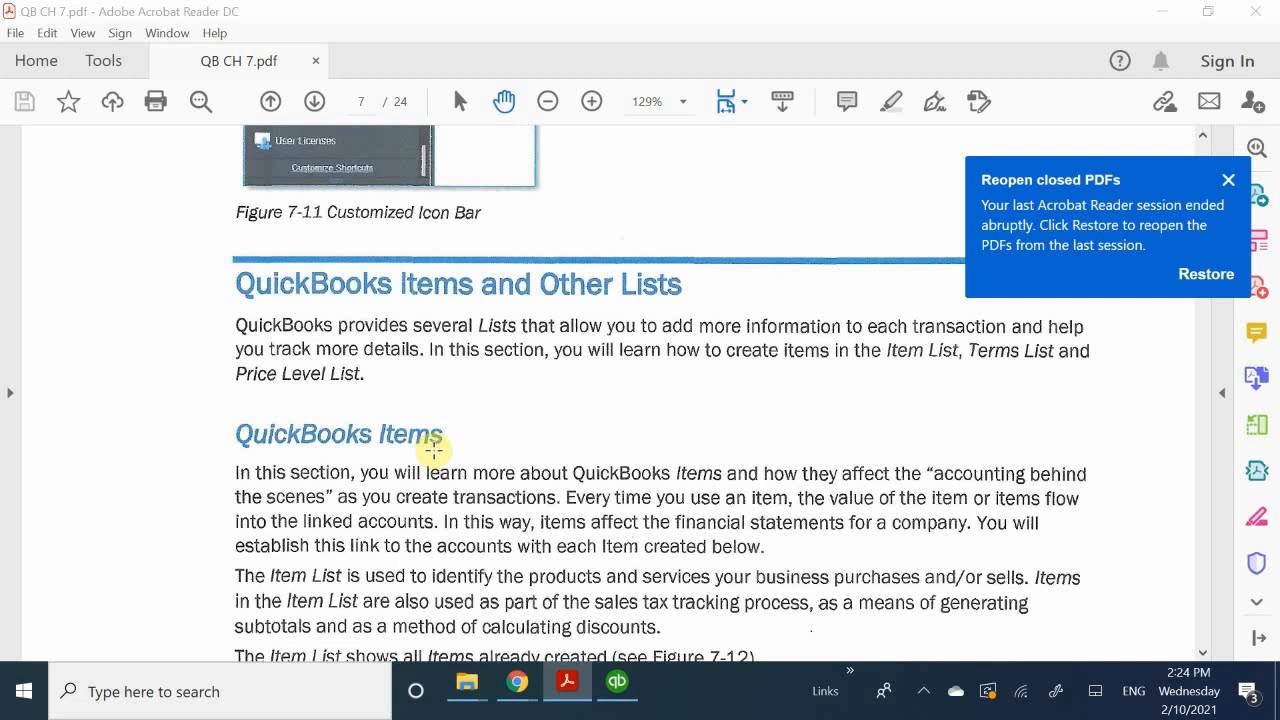
scroll(455, 475, down, 5)
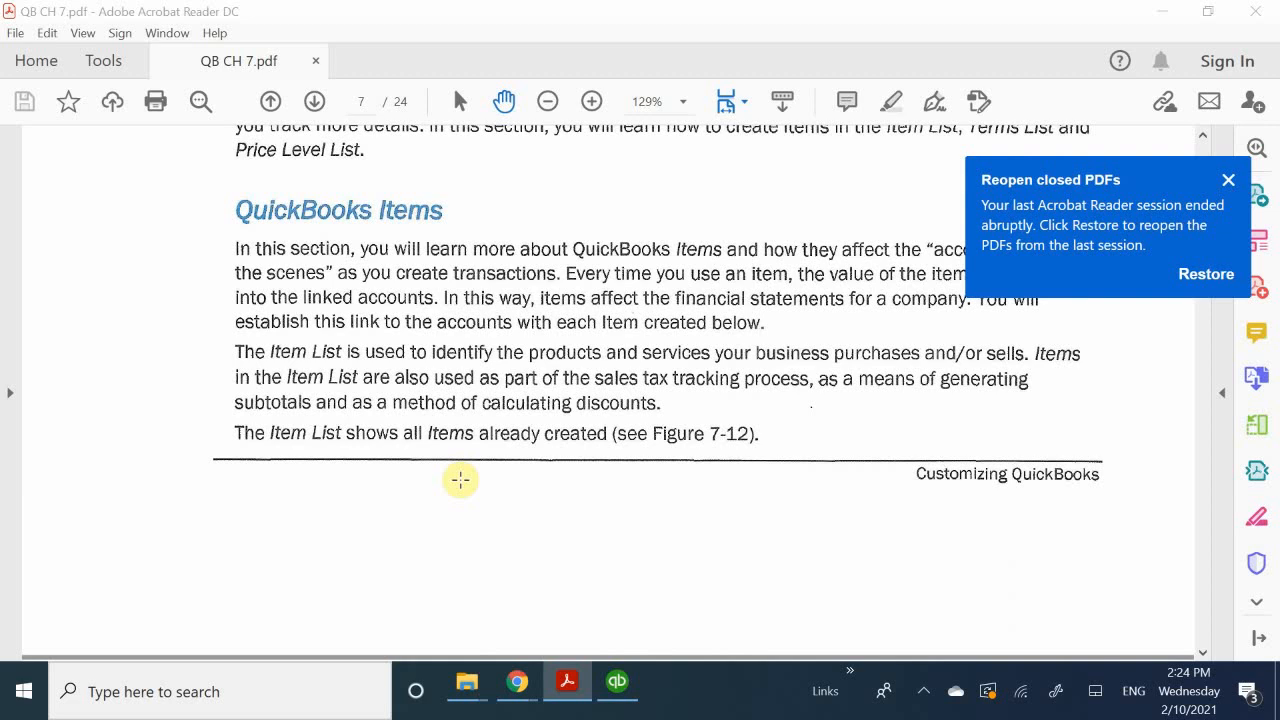
scroll(460, 480, up, 5)
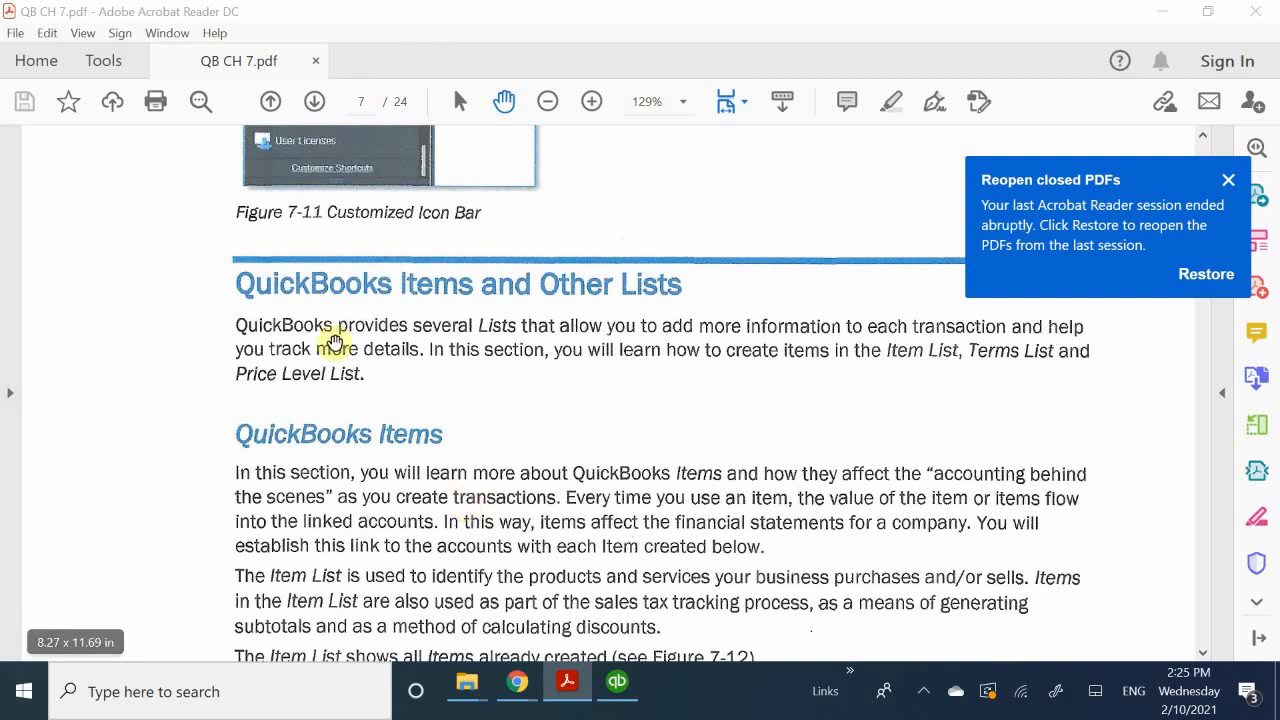
Step: Examine the Item Types section on page 212, including the Type menu of the New Item window in Figure 7-13
scroll(400, 408, down, 4)
scroll(478, 432, down, 8)
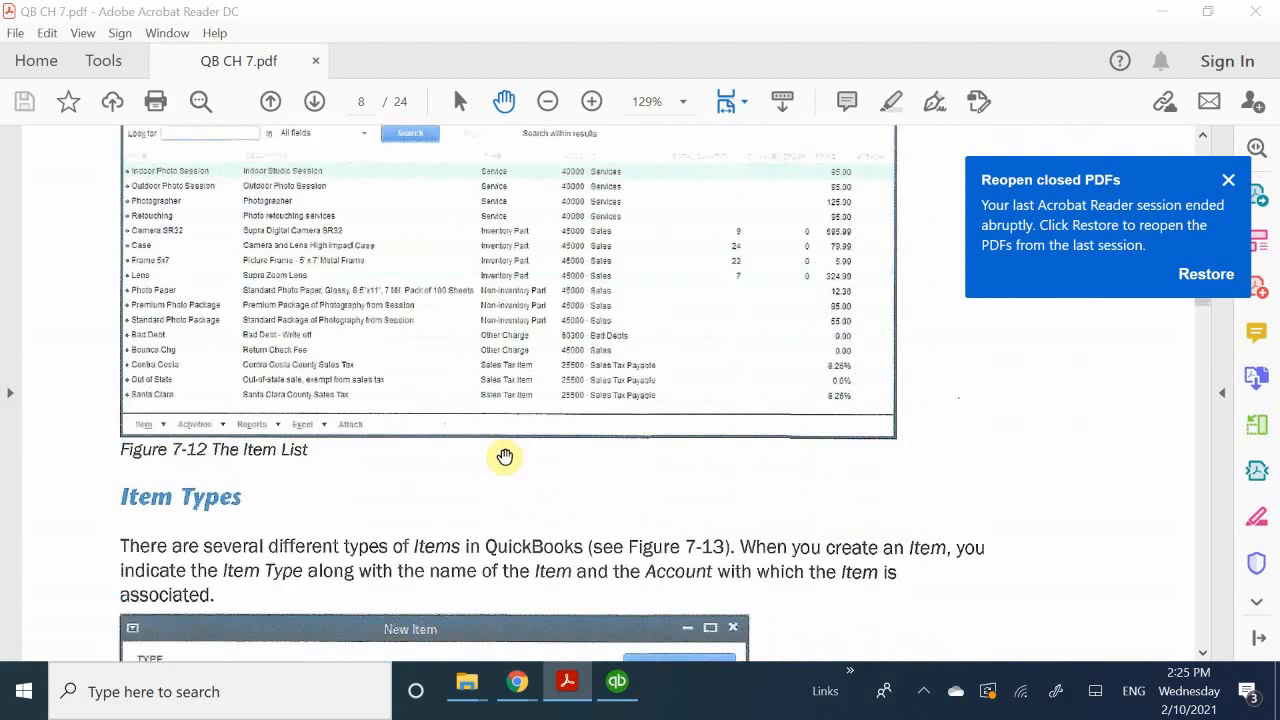
scroll(508, 463, up, 2)
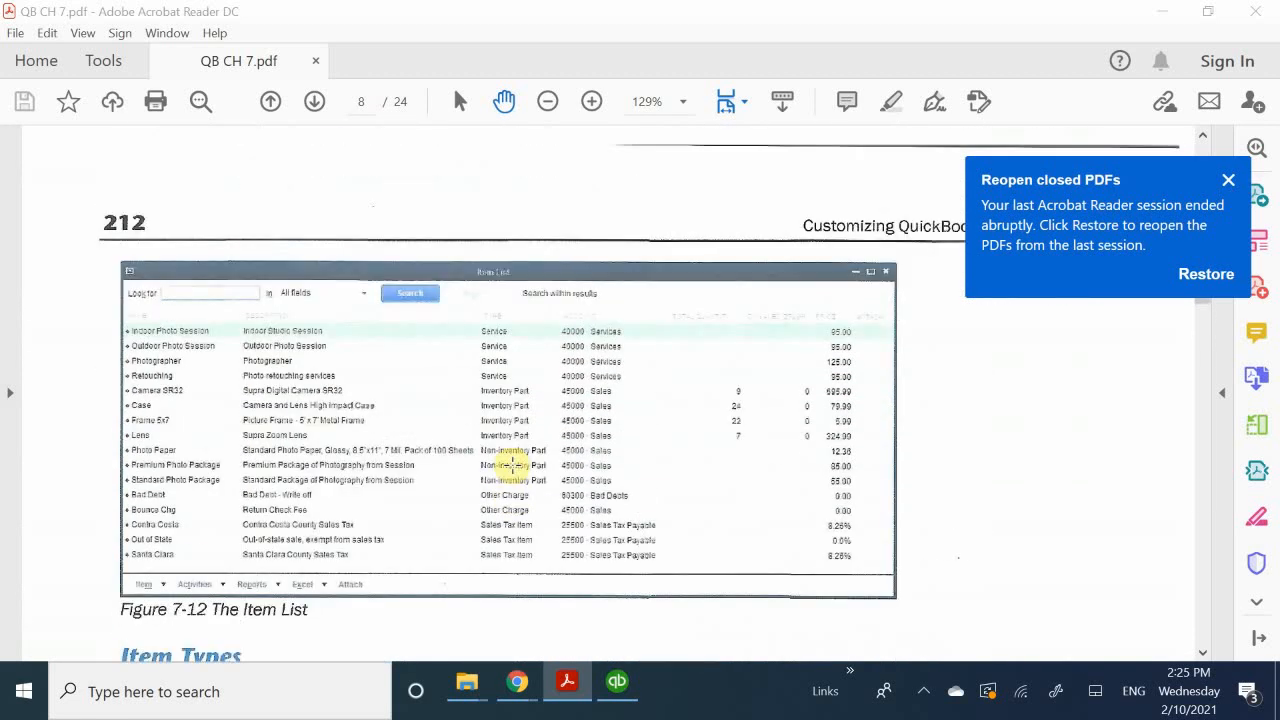
scroll(512, 465, down, 4)
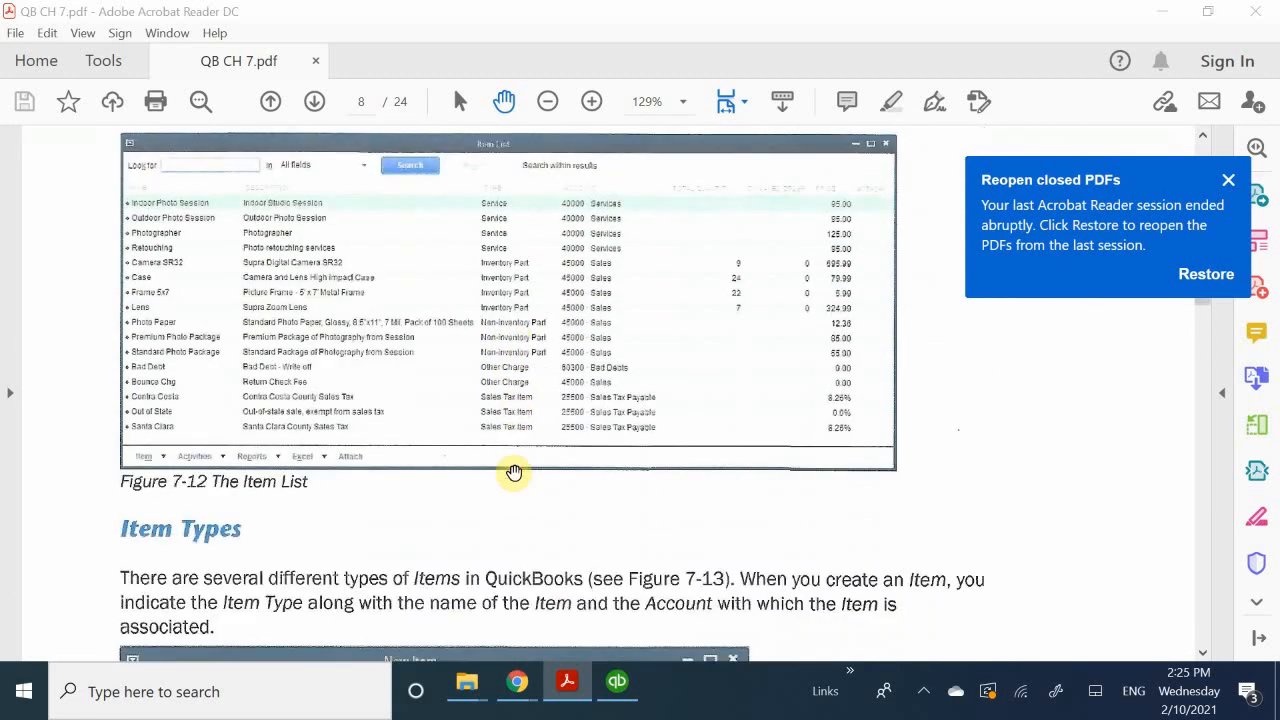
scroll(514, 476, down, 3)
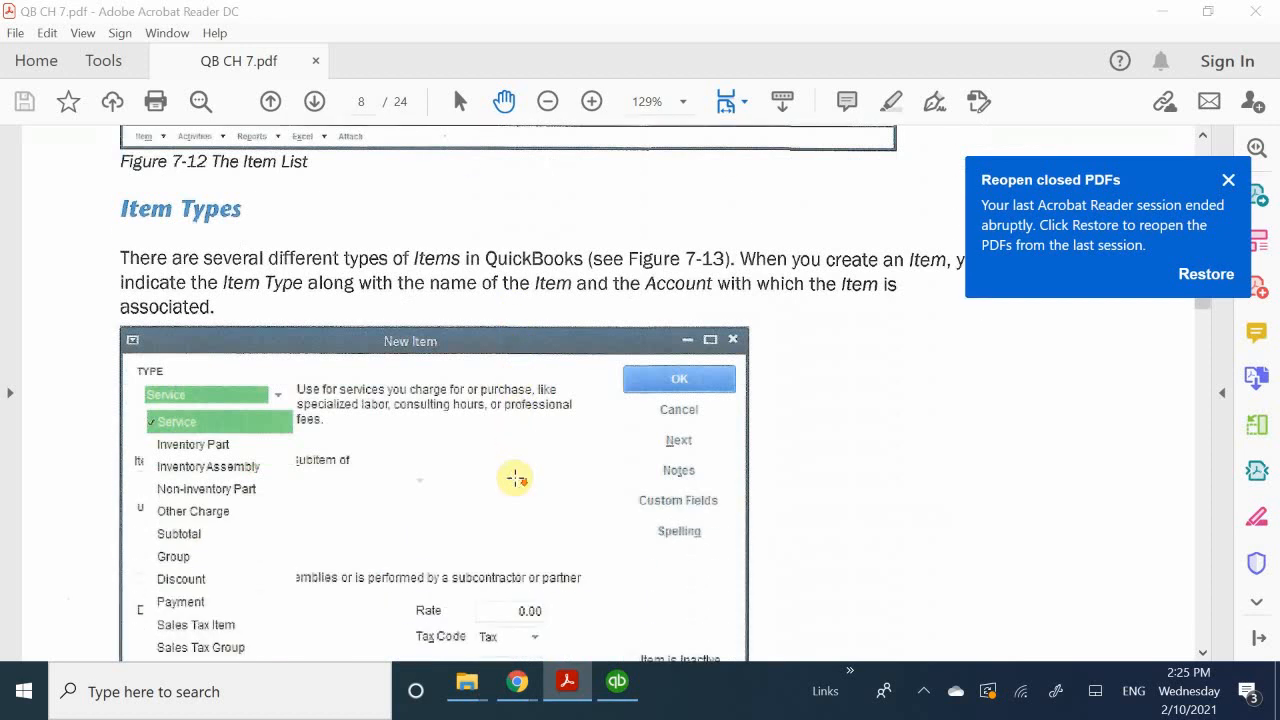
scroll(514, 476, up, 3)
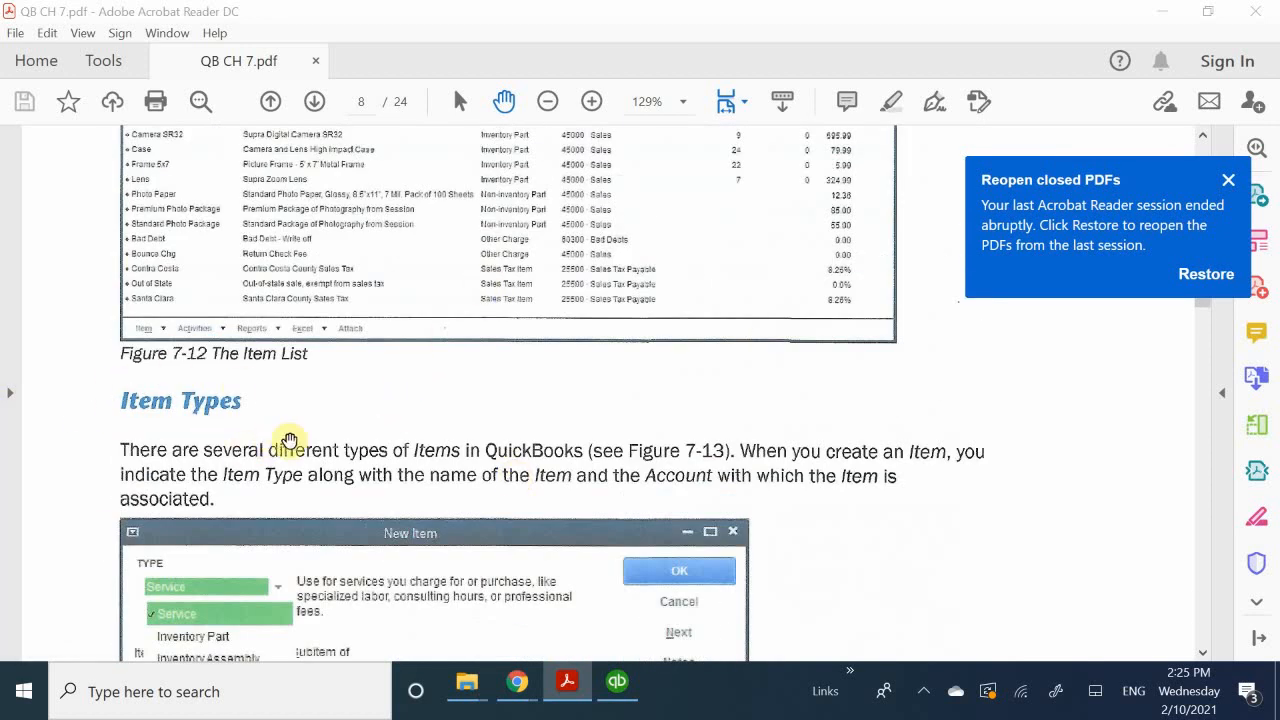
scroll(298, 443, down, 3)
scroll(302, 443, down, 7)
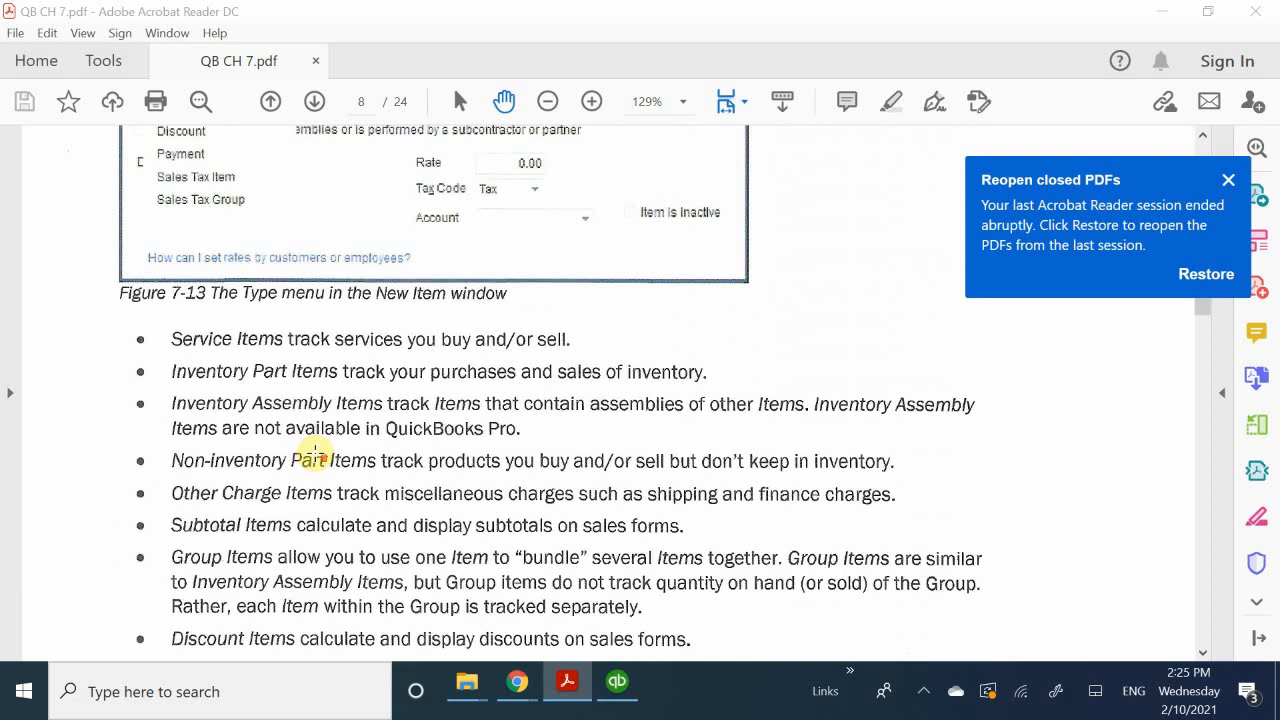
Step: Read the descriptions of each item type from Service Items to Sales Tax Group Items, up to the Service Items practice
scroll(313, 455, up, 1)
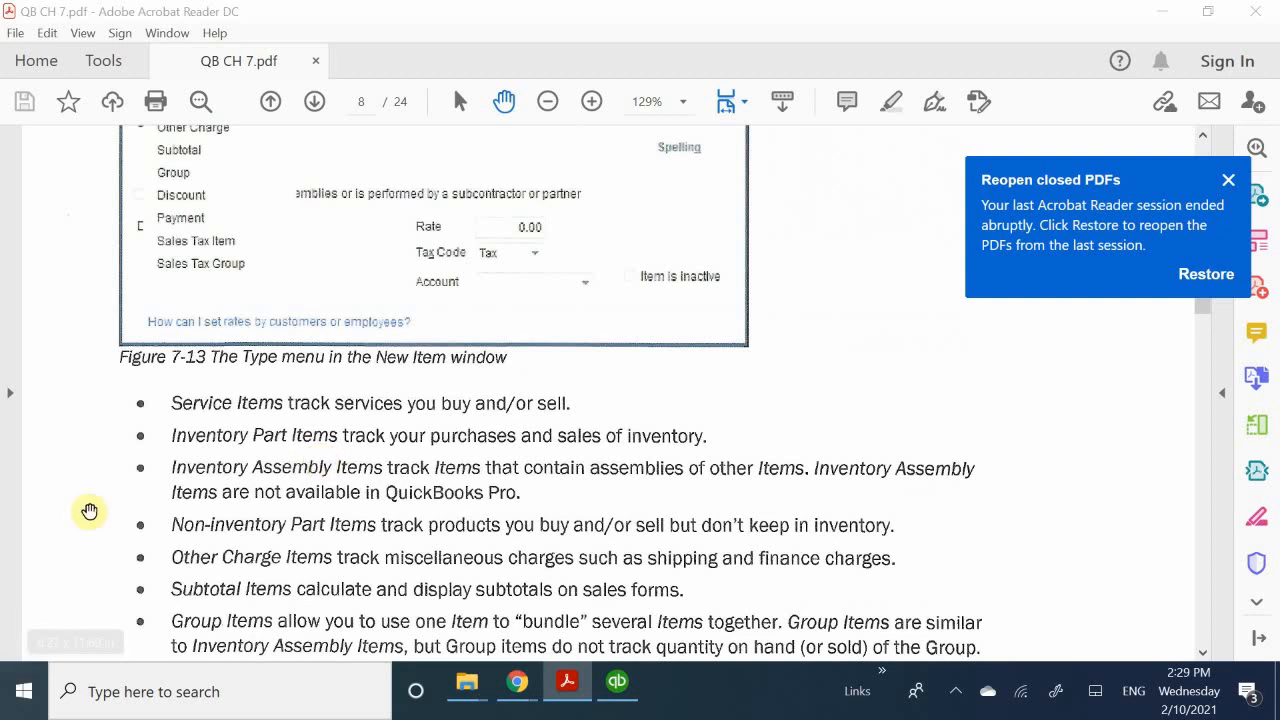
scroll(180, 500, down, 1)
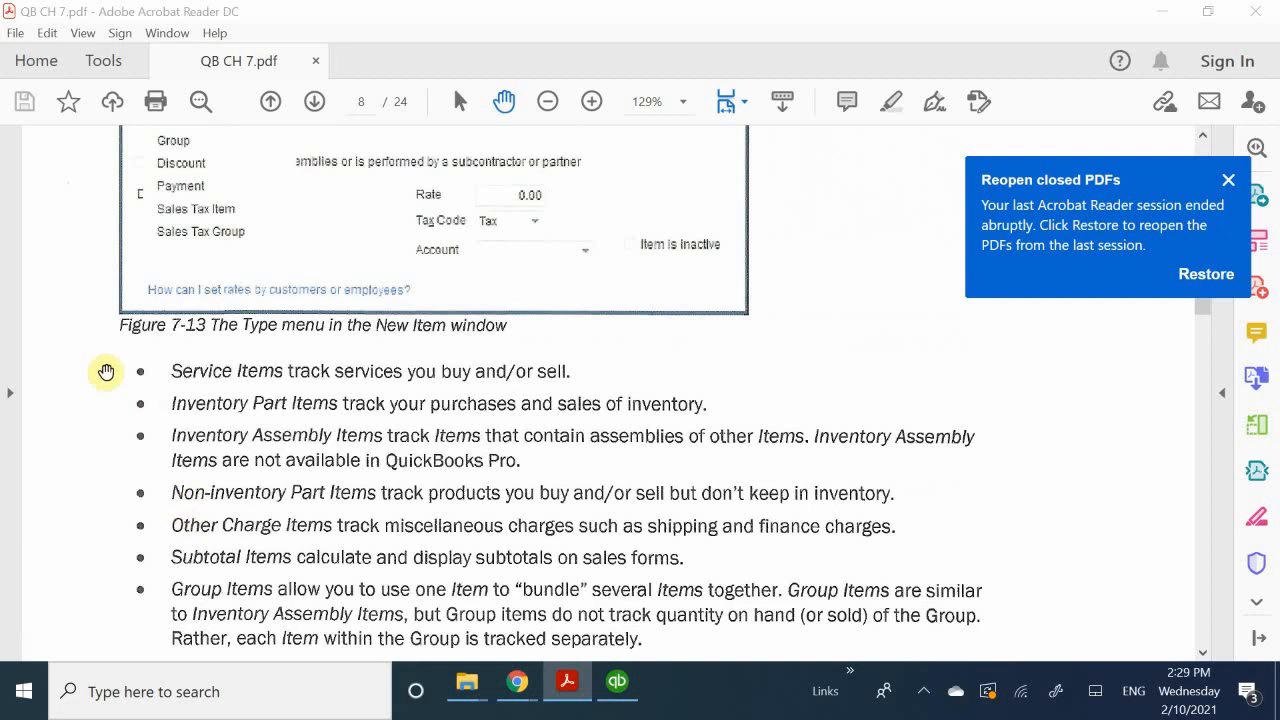
scroll(170, 560, down, 3)
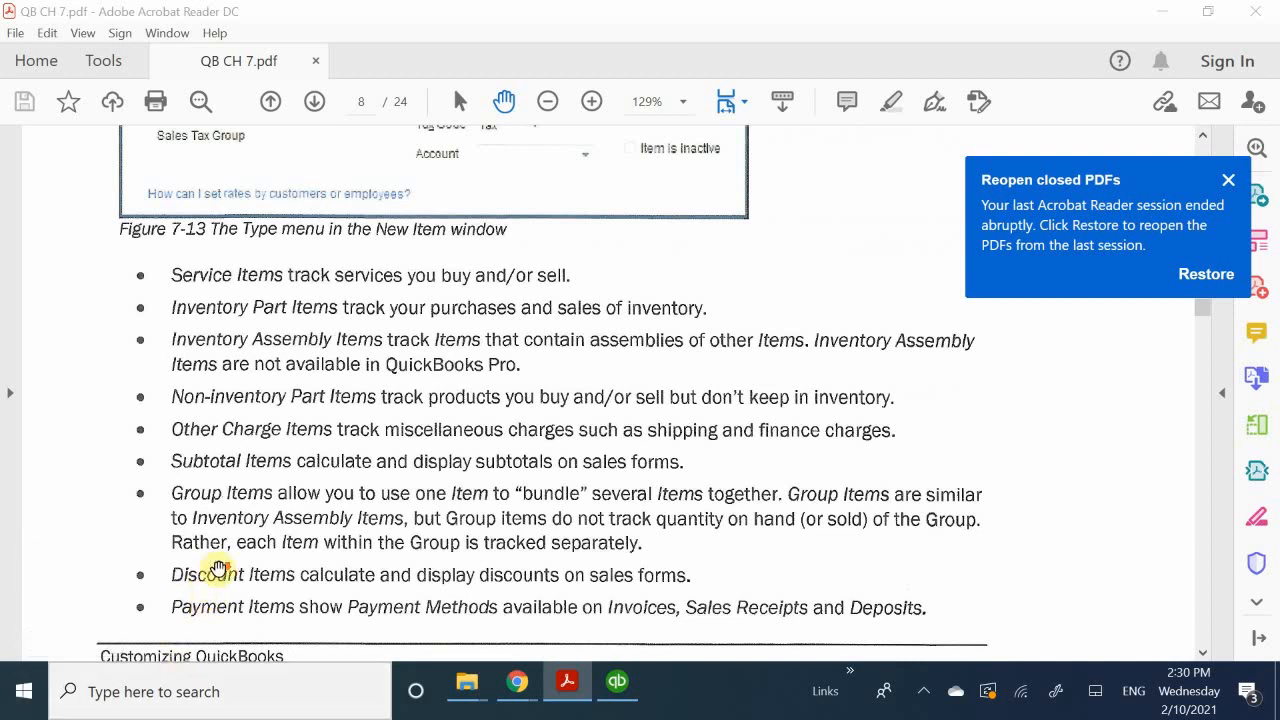
scroll(218, 568, down, 1)
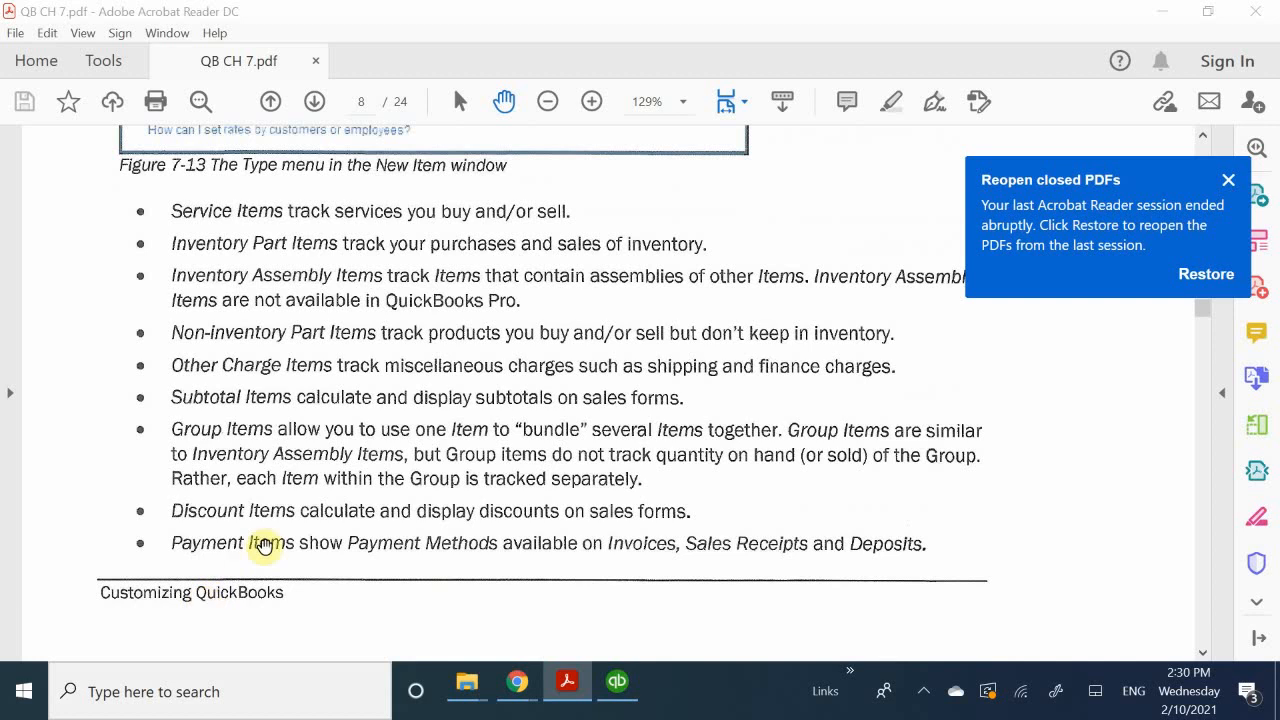
scroll(268, 546, down, 8)
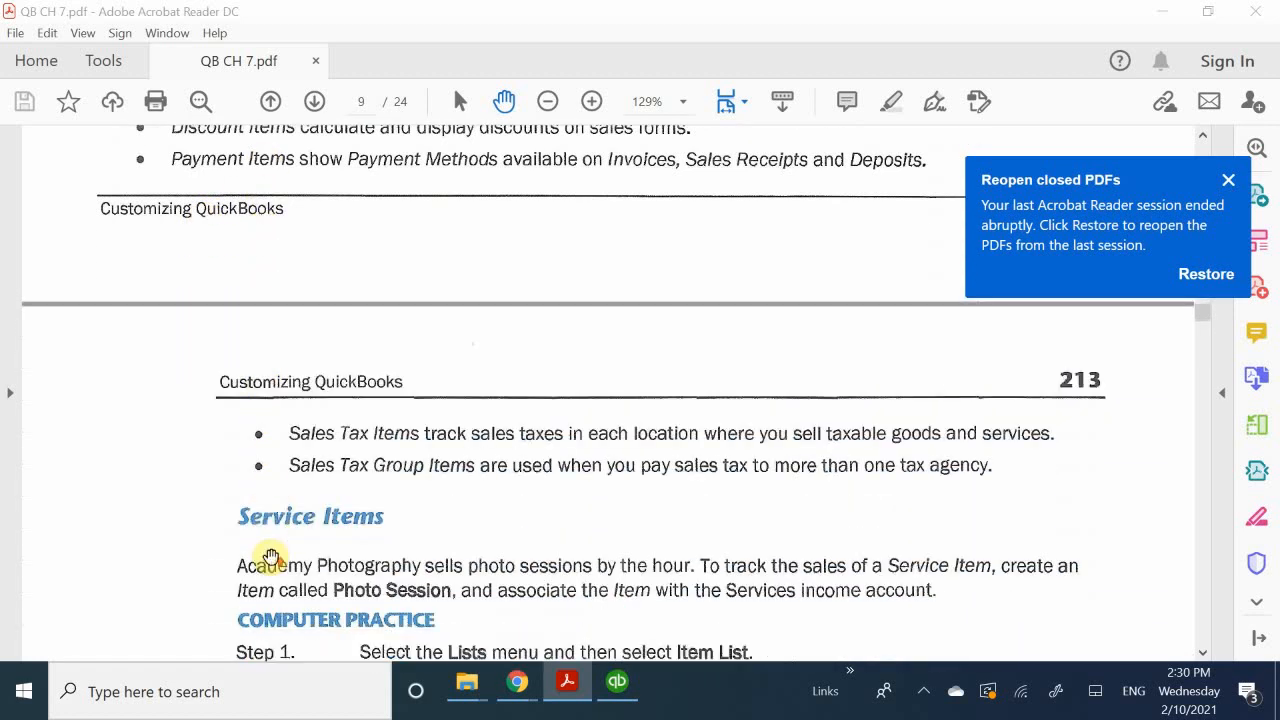
scroll(272, 556, up, 1)
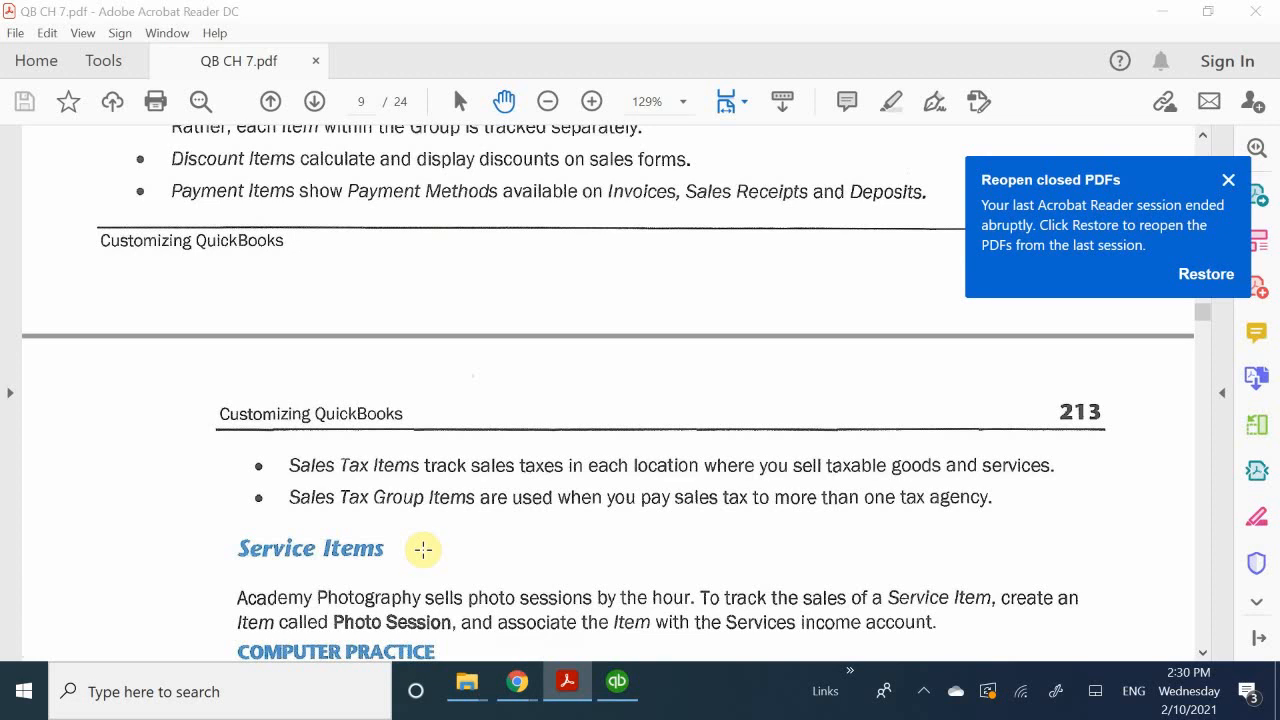
scroll(424, 548, down, 1)
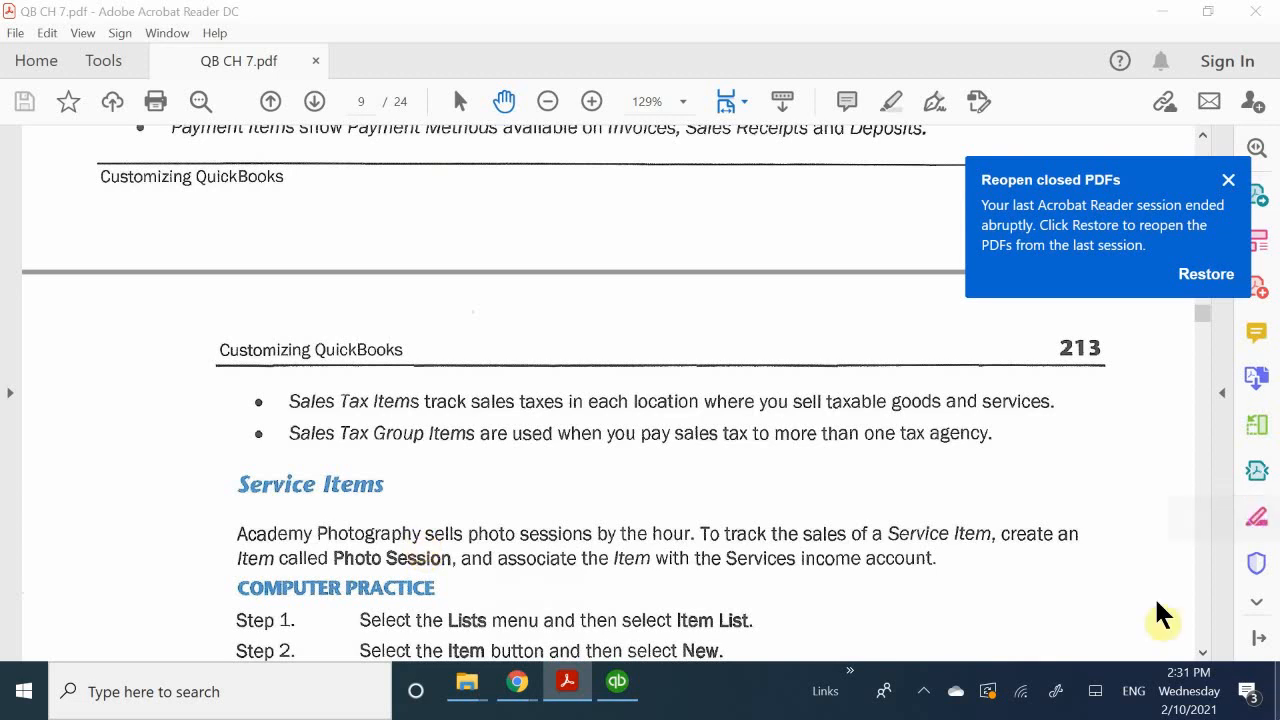
click(923, 691)
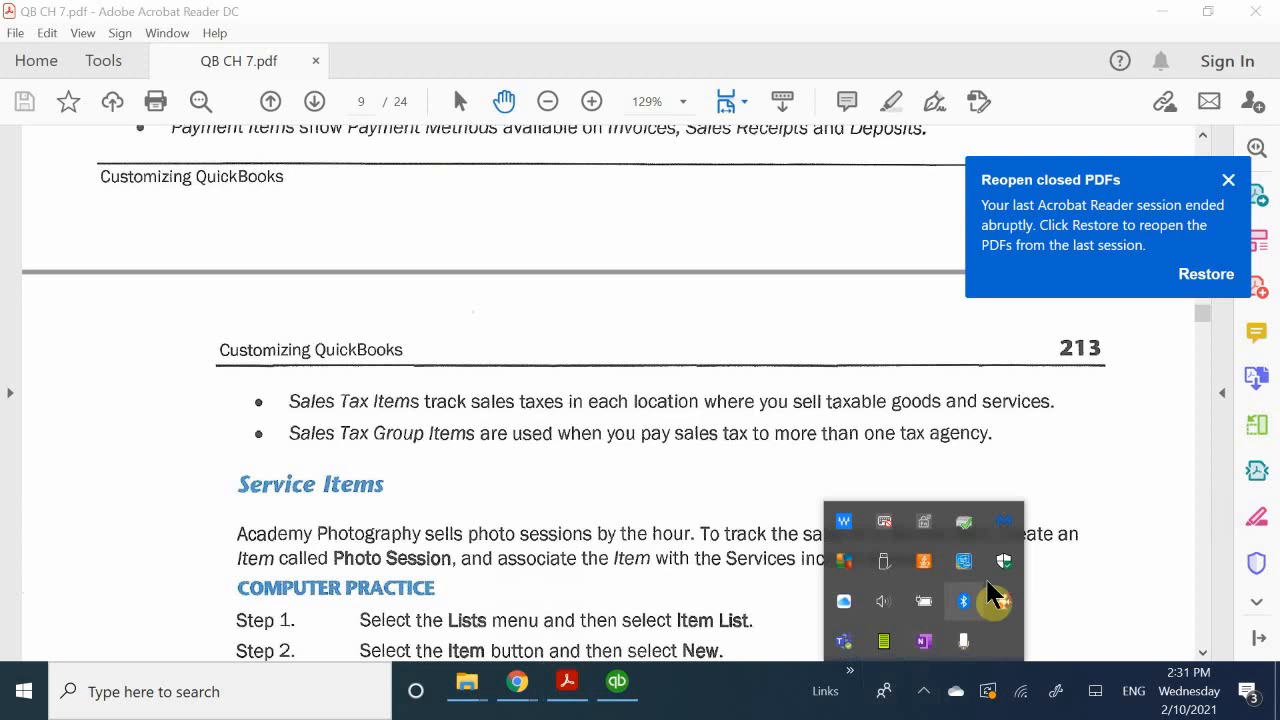